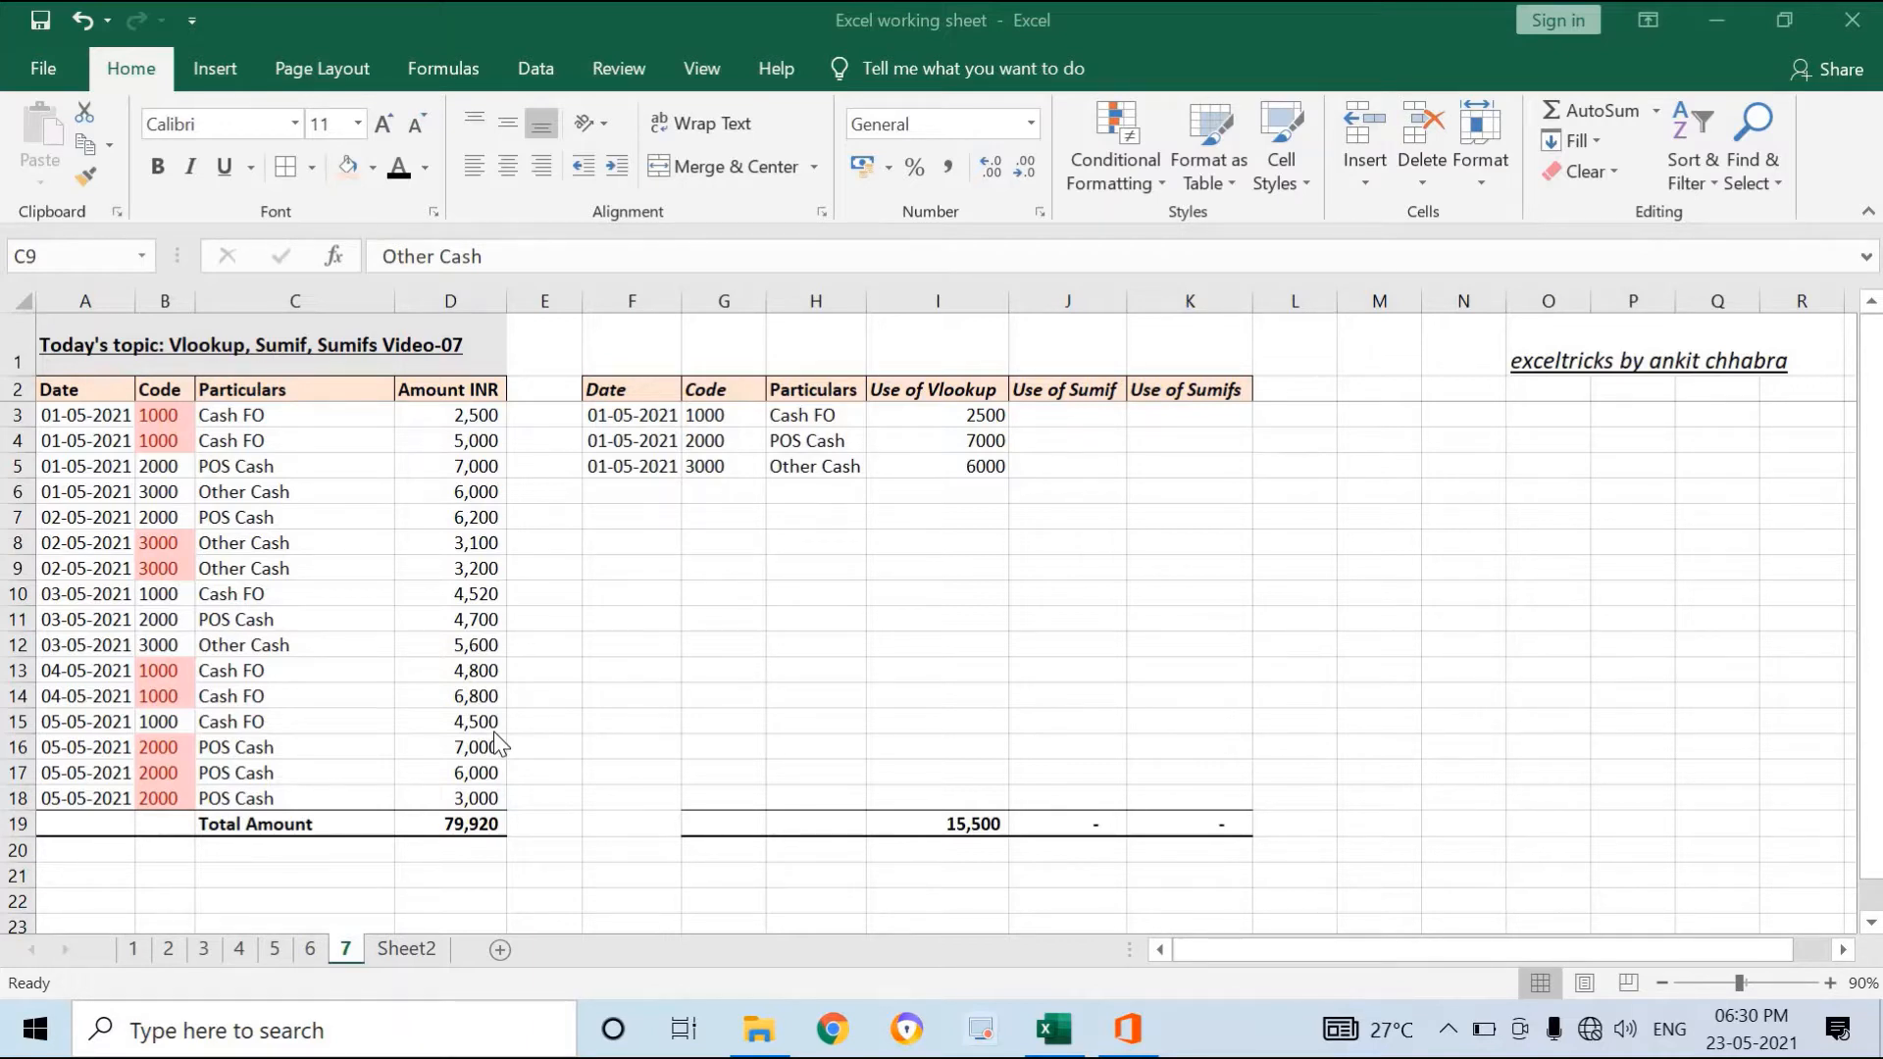
Examine the Date, Code, Particulars and Amount INR columns of the source data table.
drag(63, 299, 459, 306)
click(88, 299)
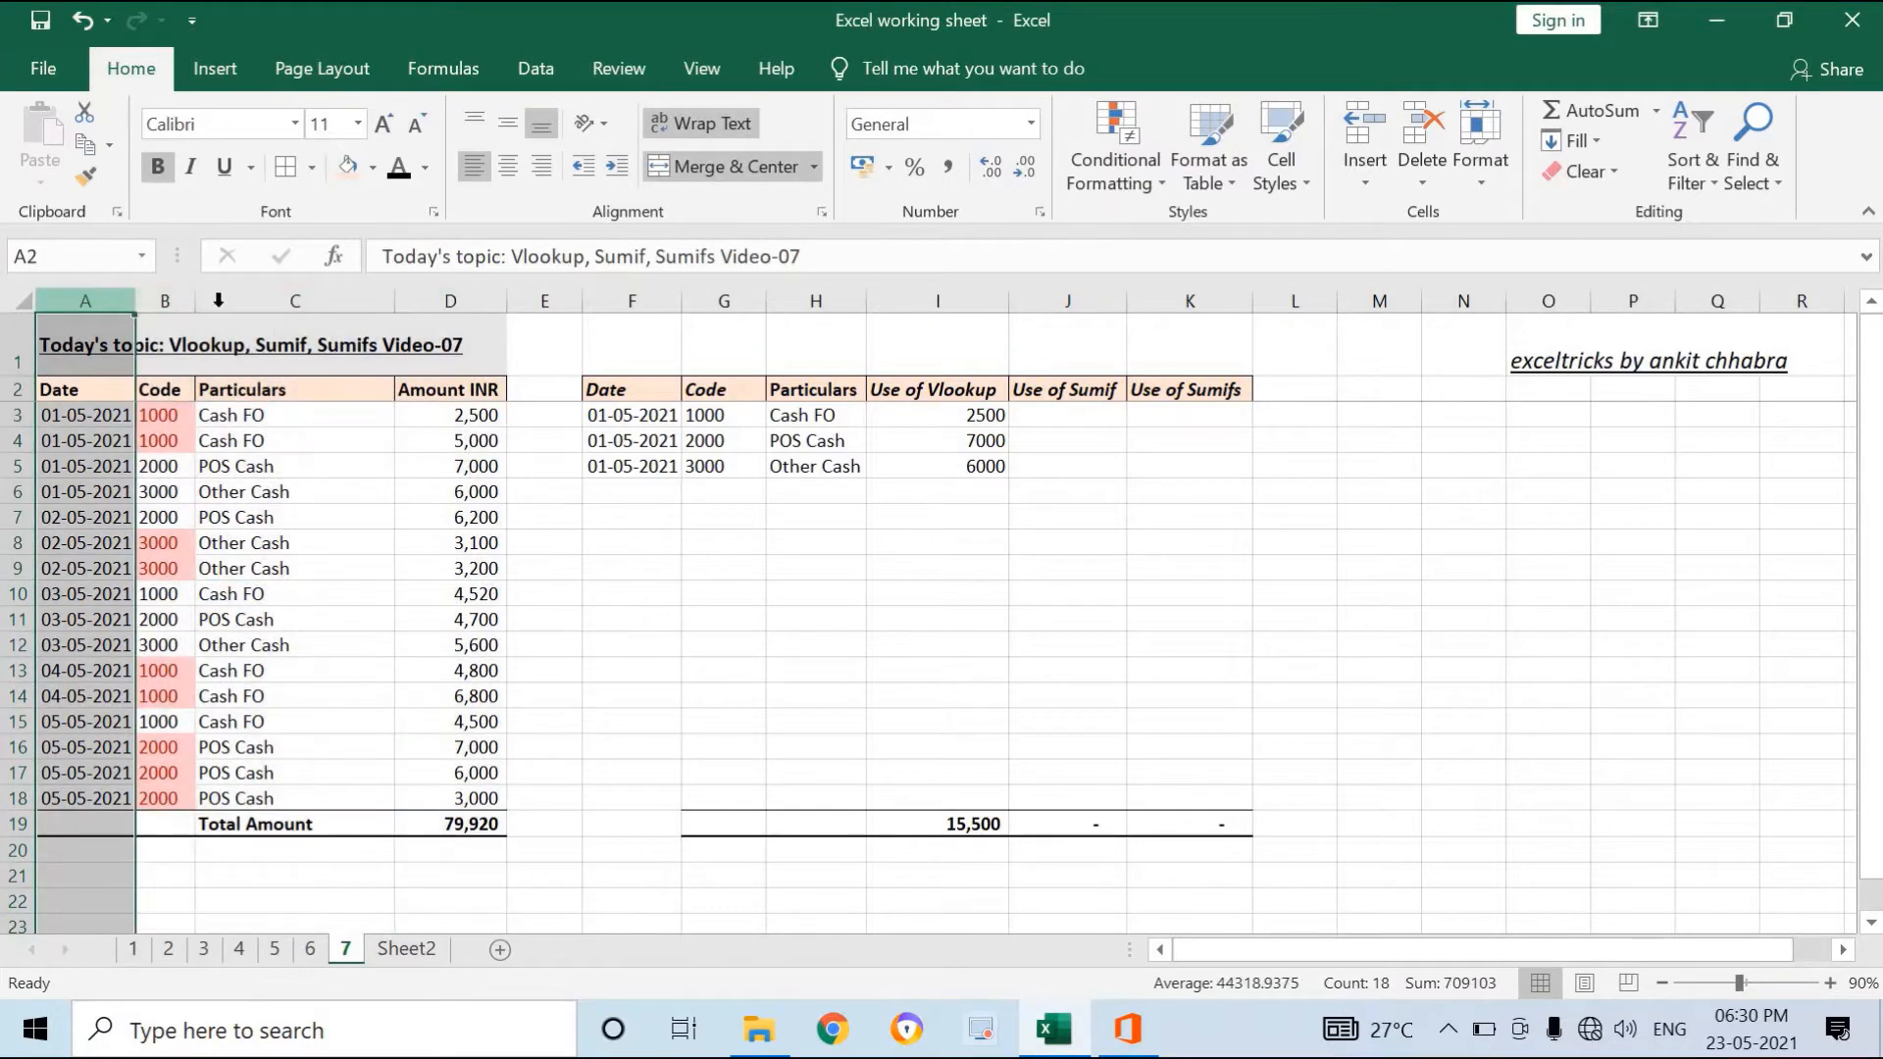
click(179, 300)
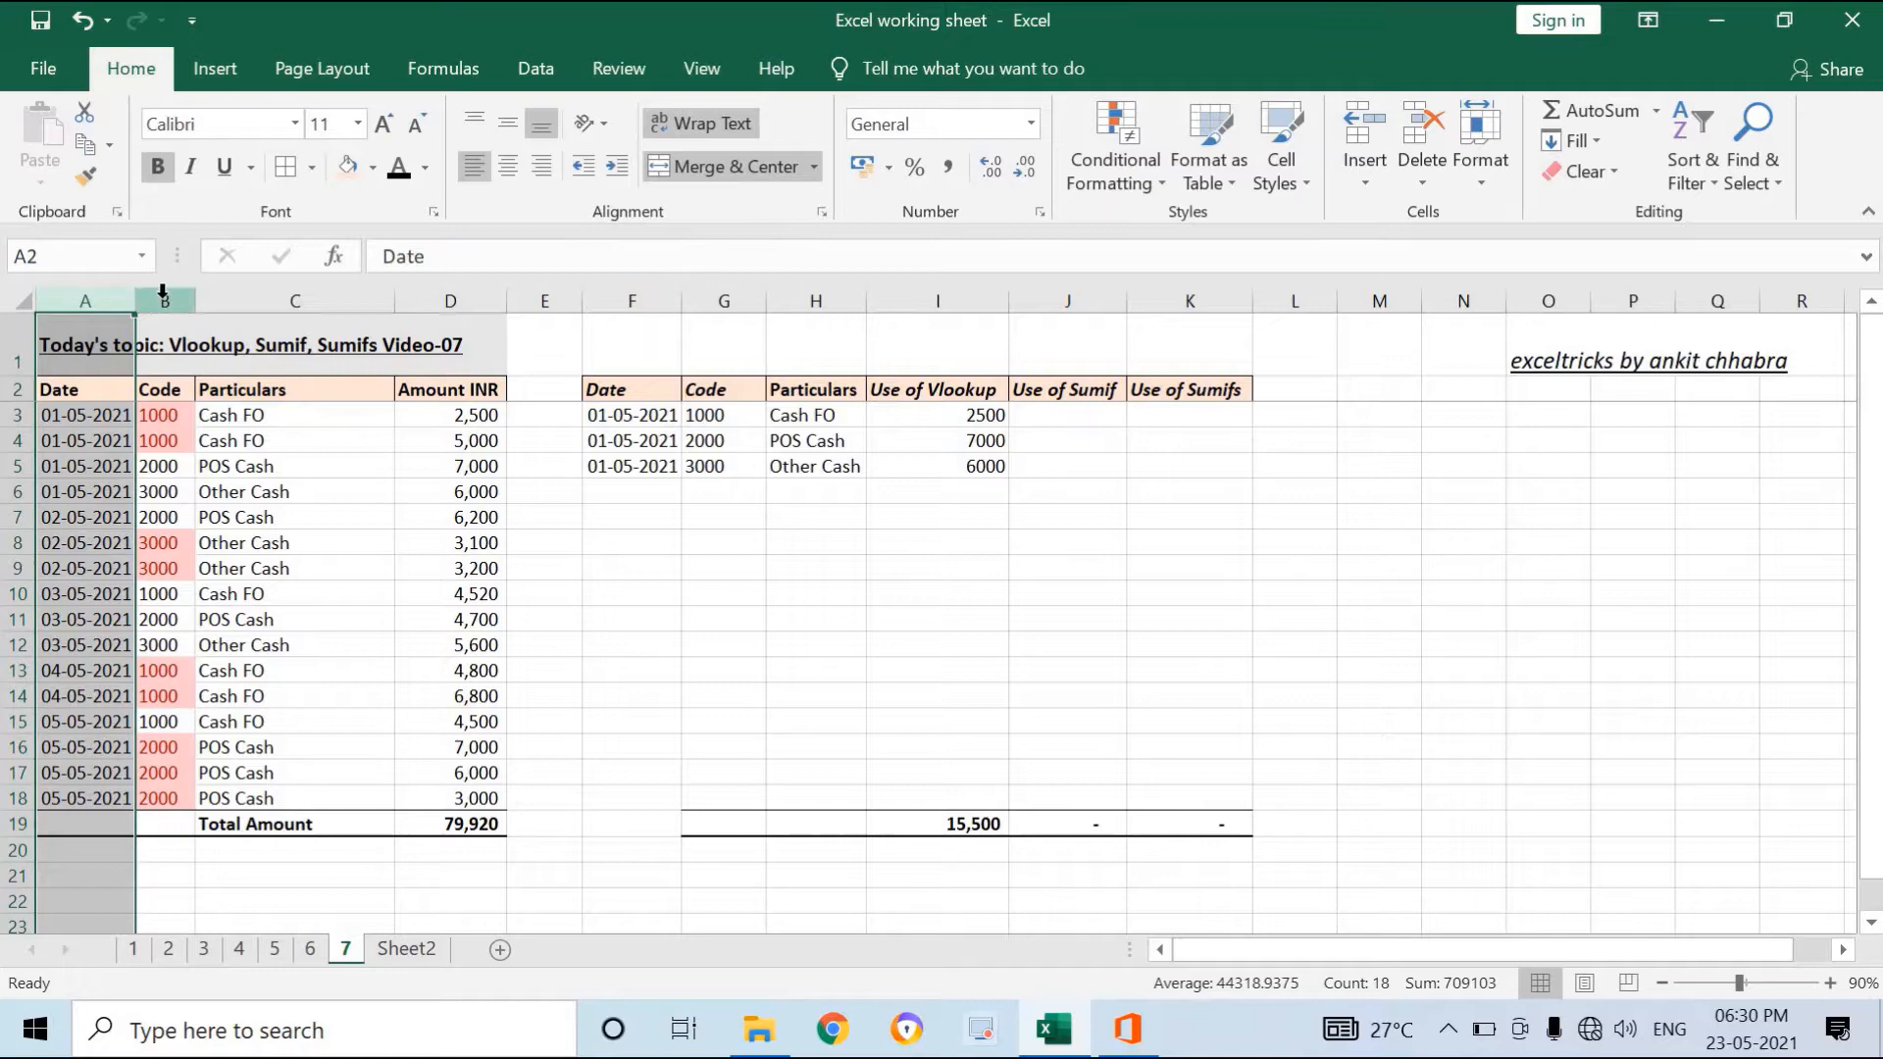
click(273, 299)
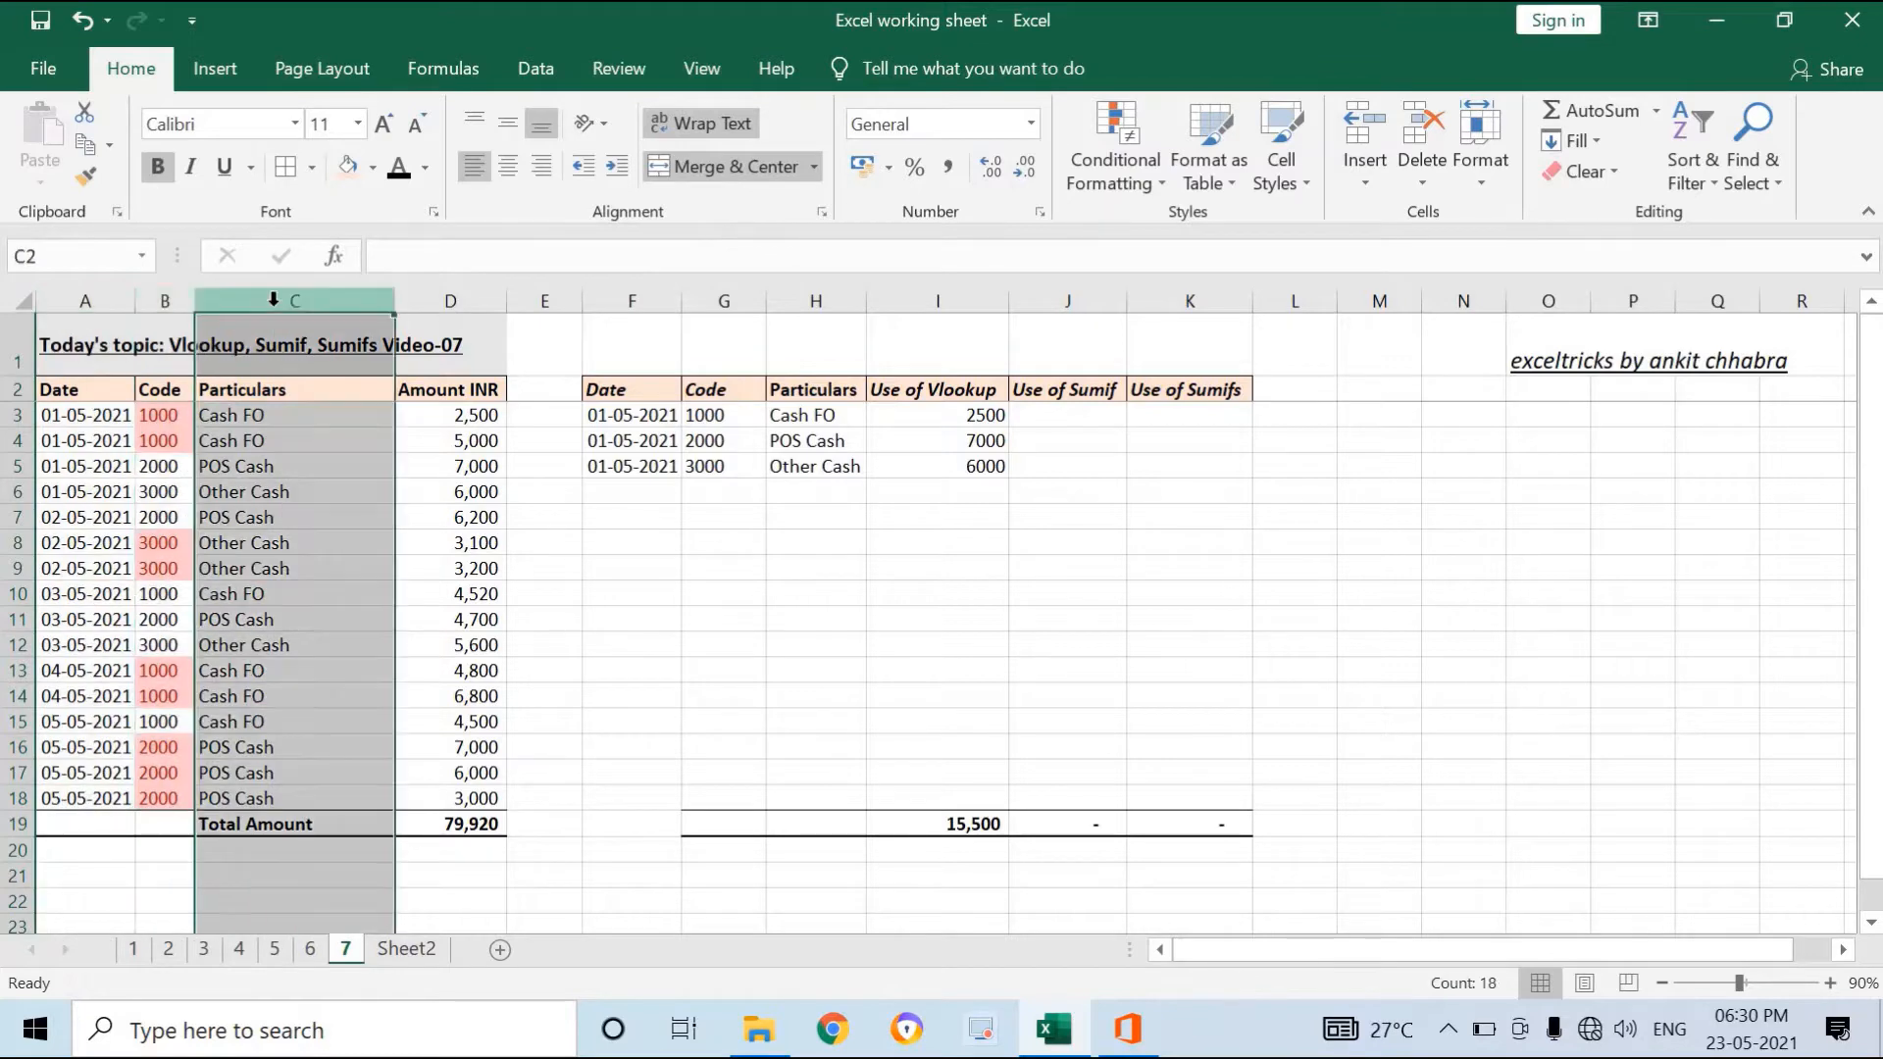
click(455, 293)
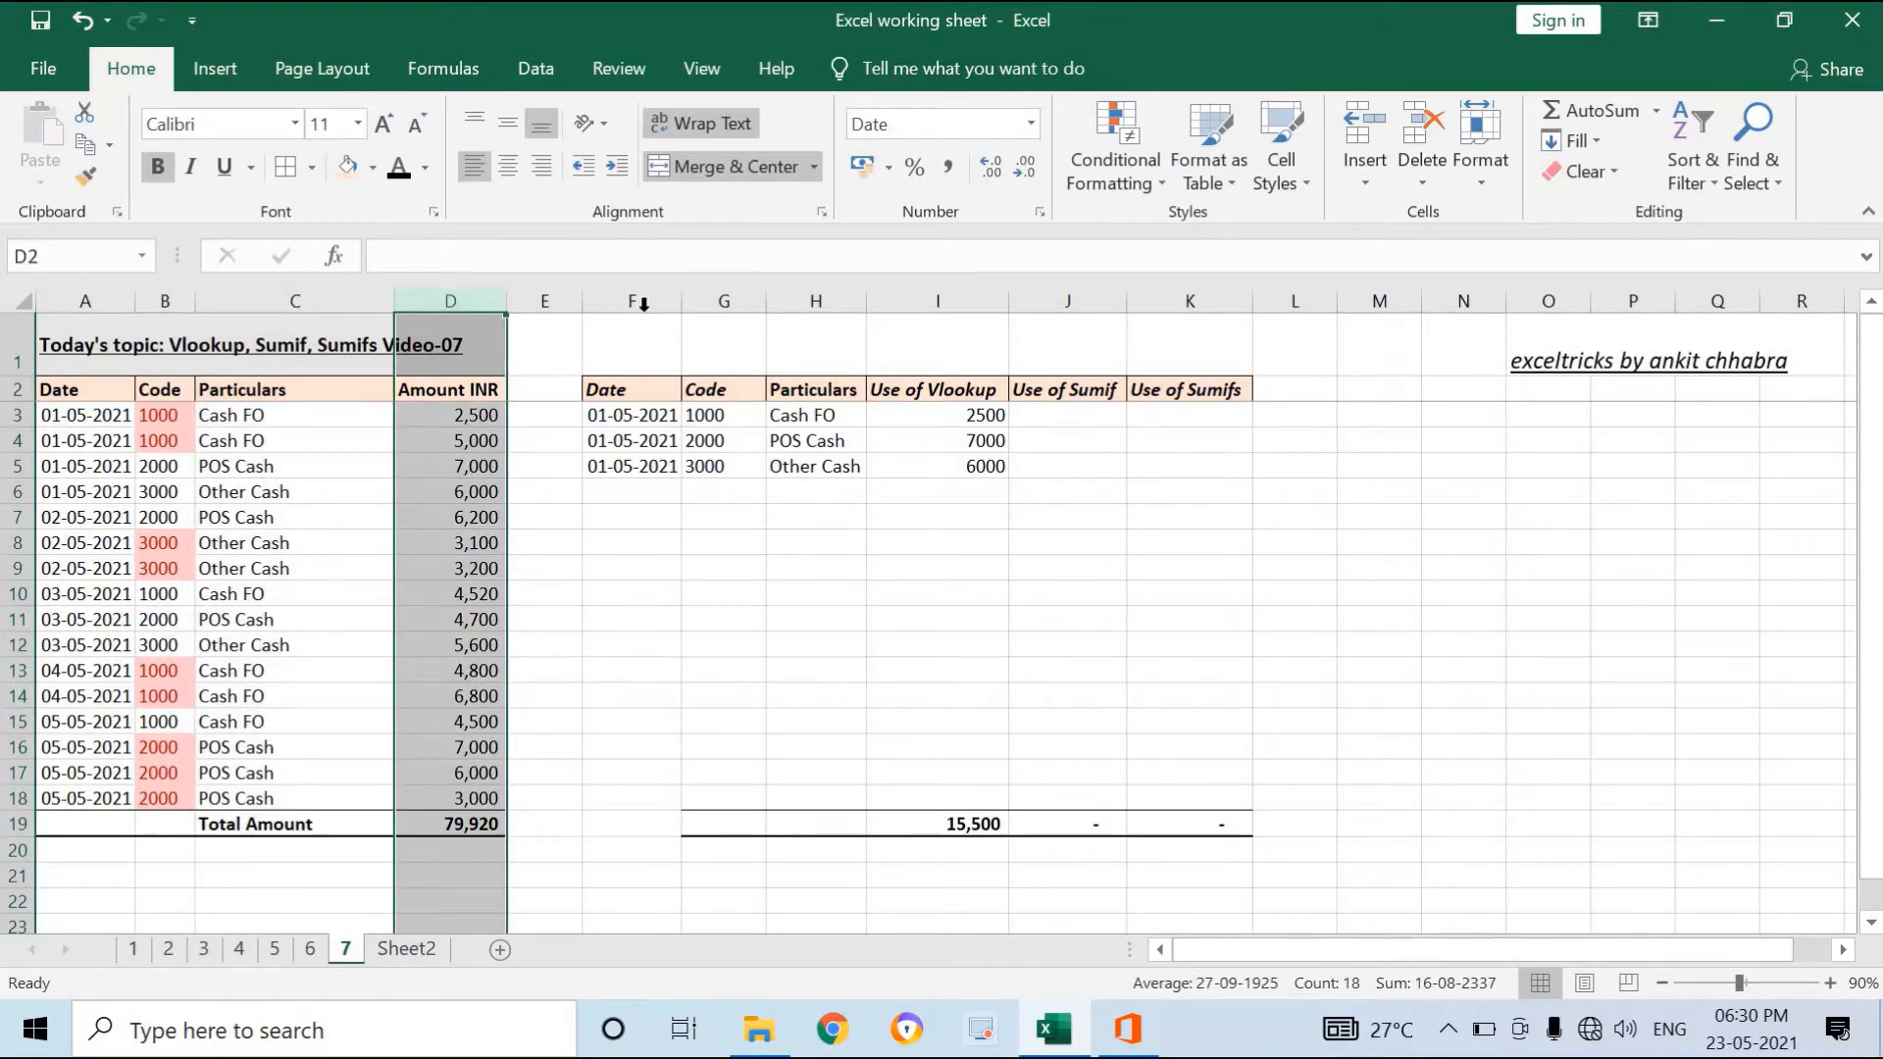
Examine the summary table's columns F to K, including the ones reserved for Vlookup, Sumif and Sumifs.
click(638, 302)
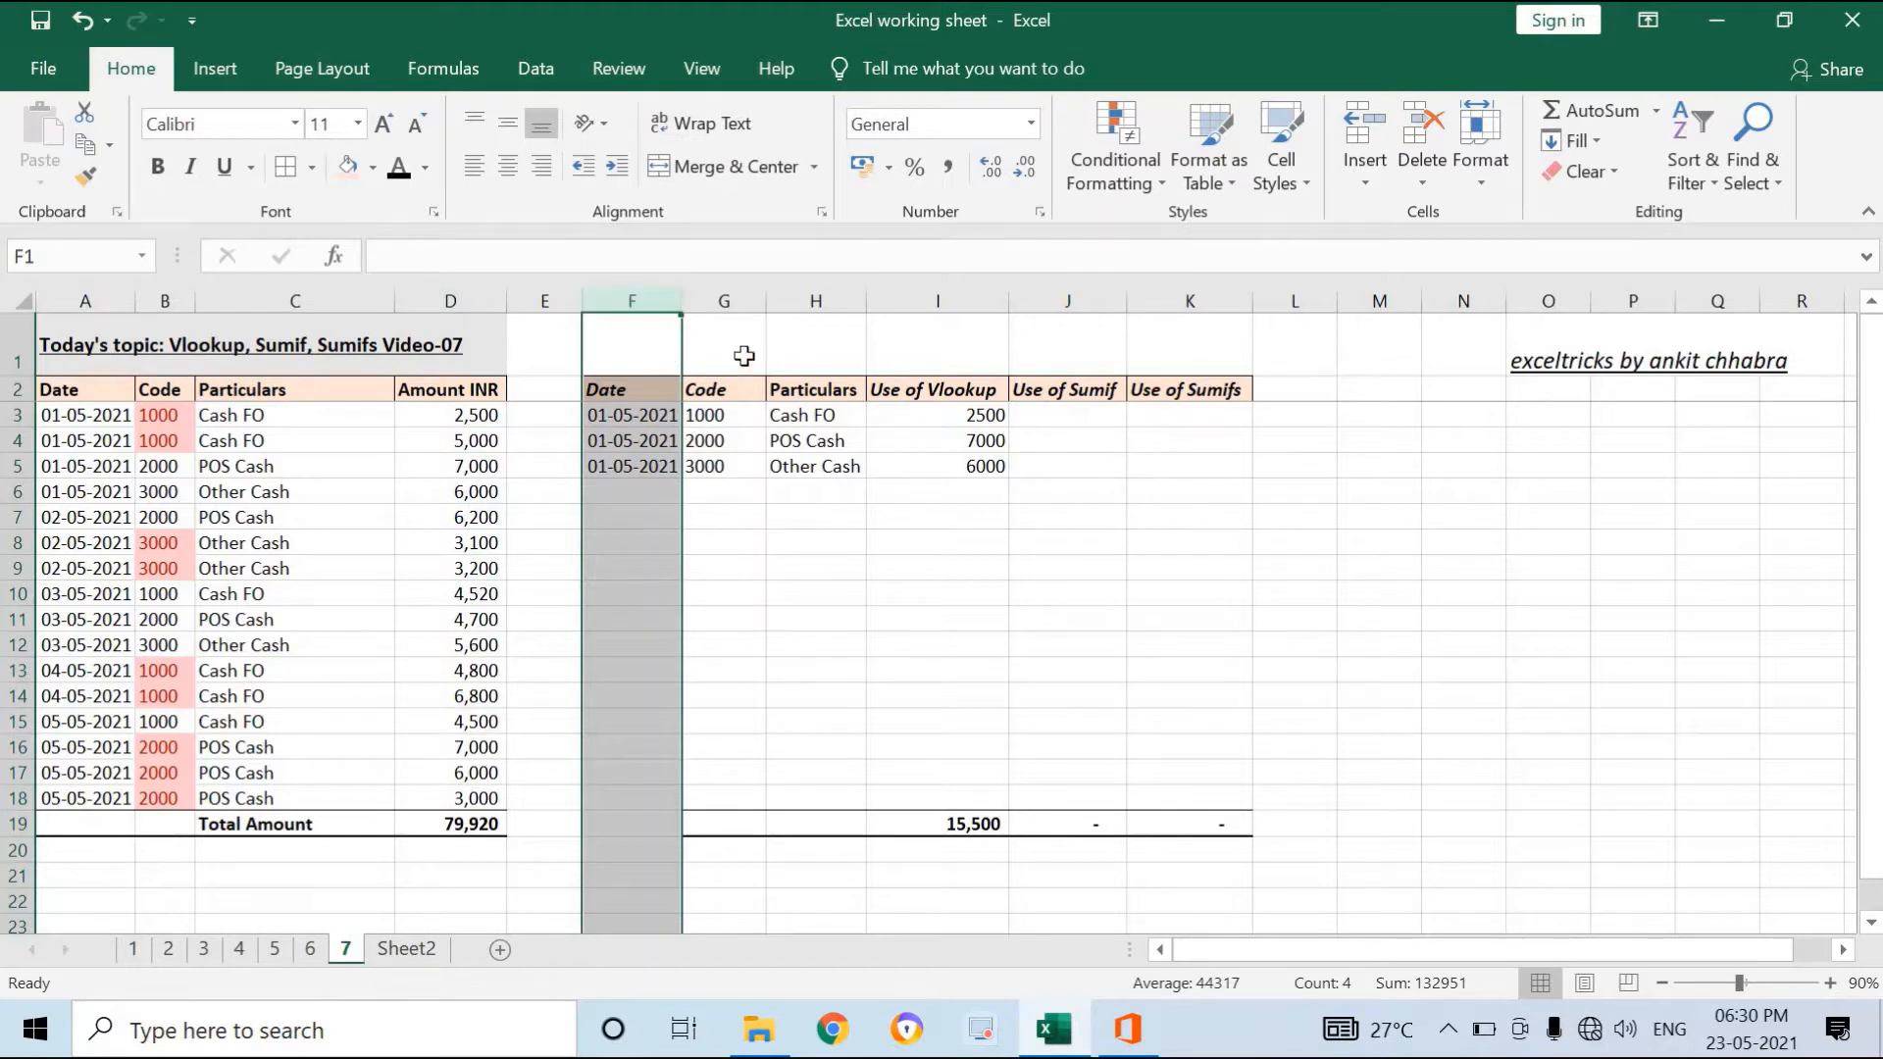
click(733, 303)
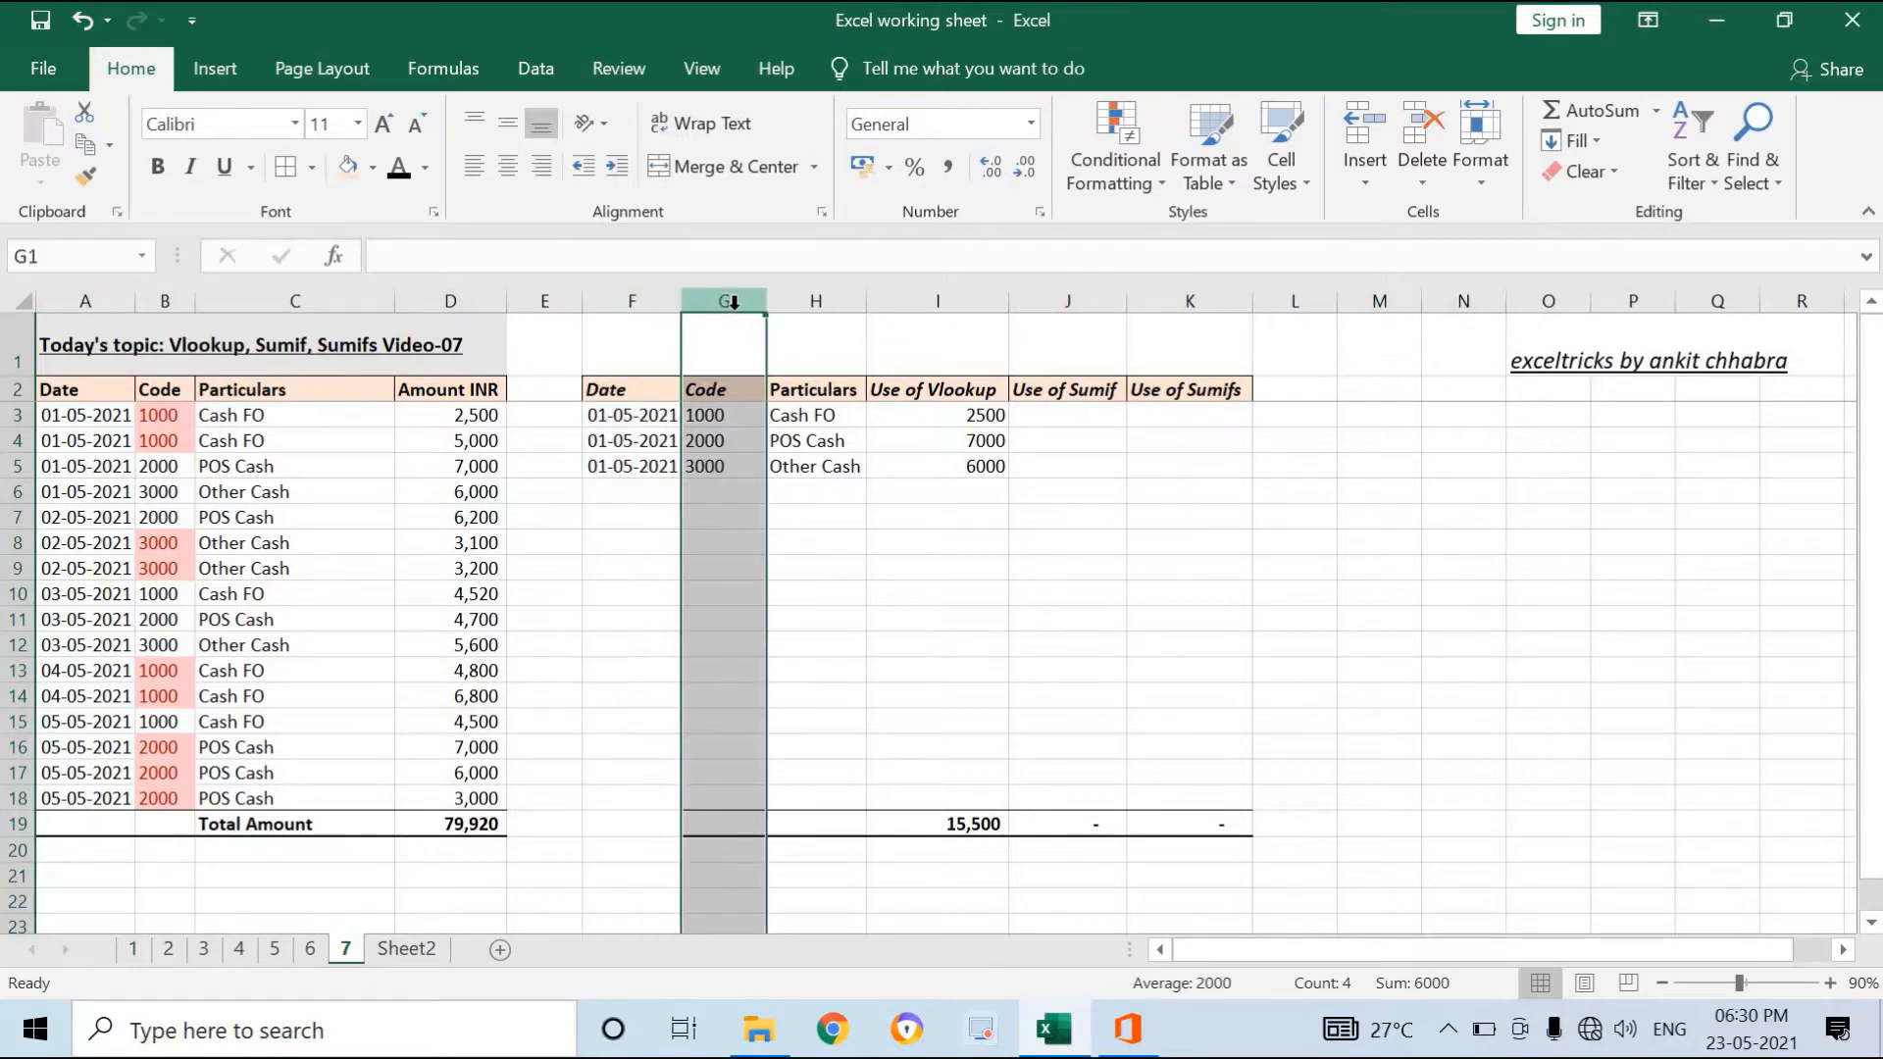
click(824, 302)
click(917, 300)
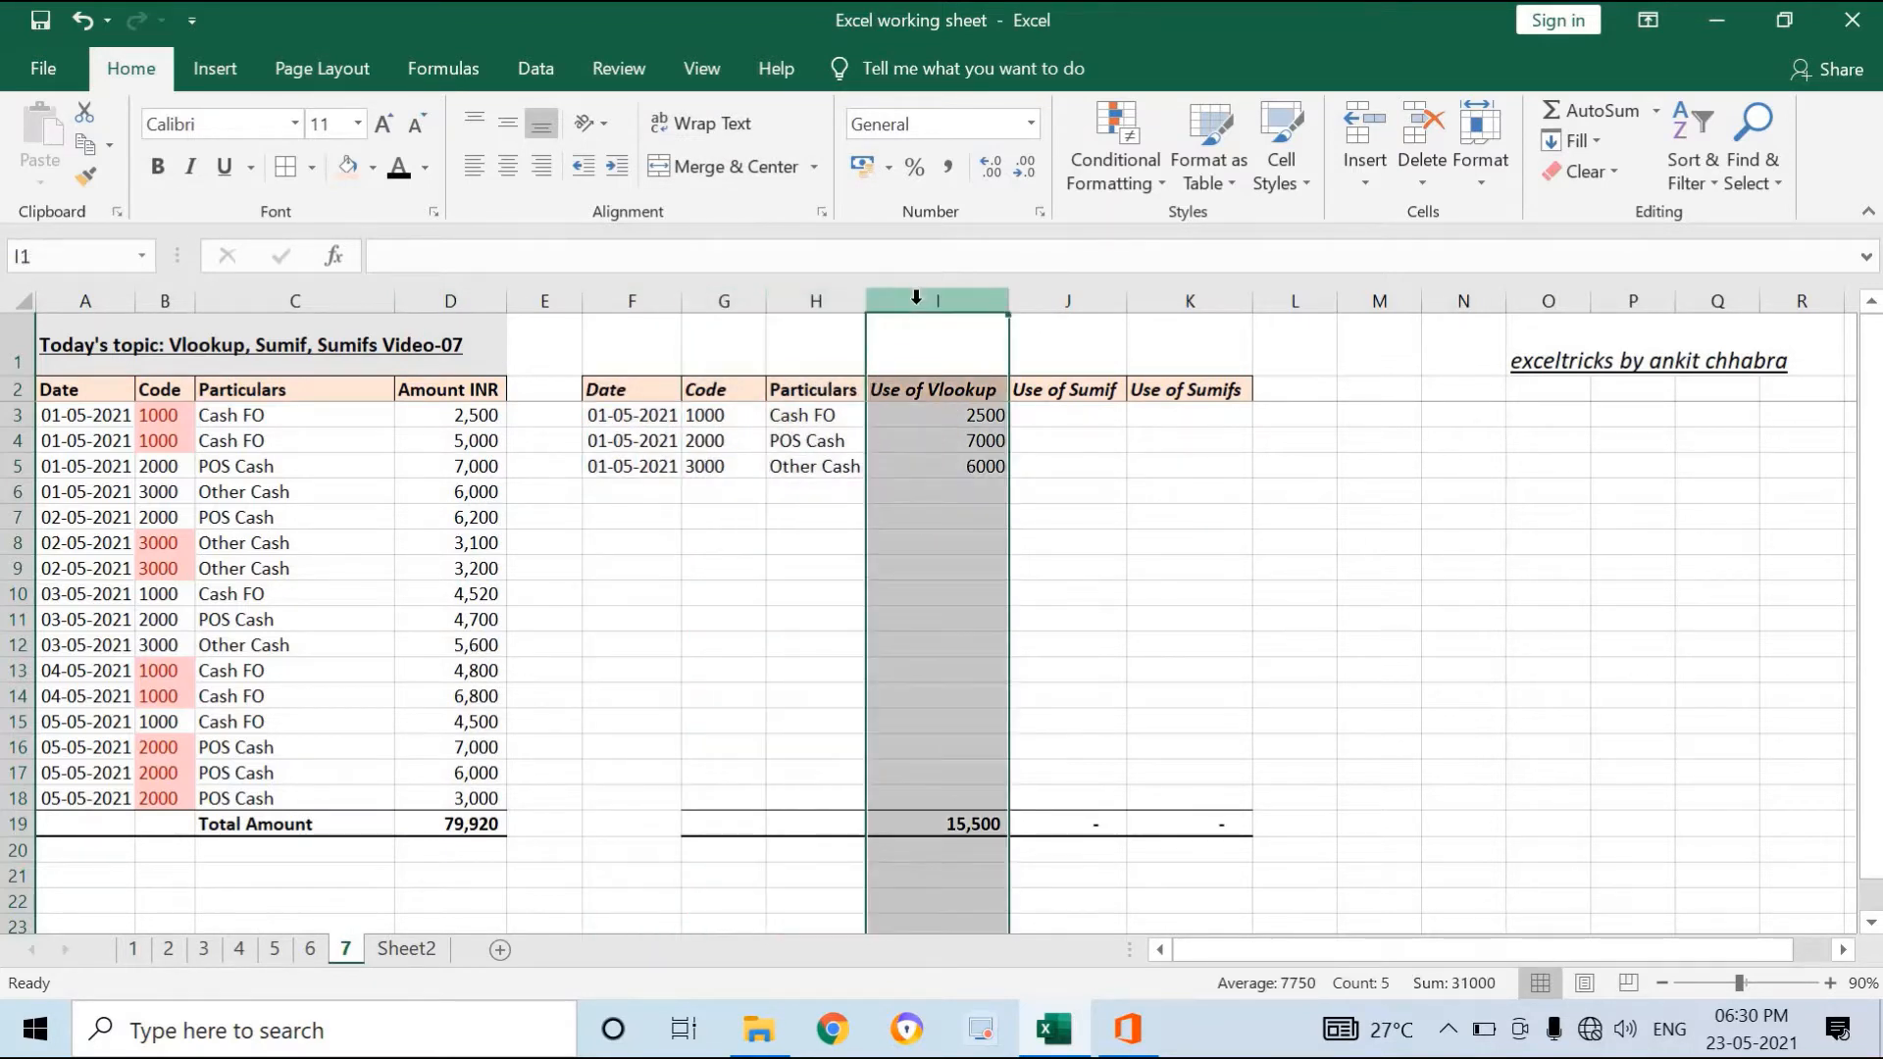
click(1056, 298)
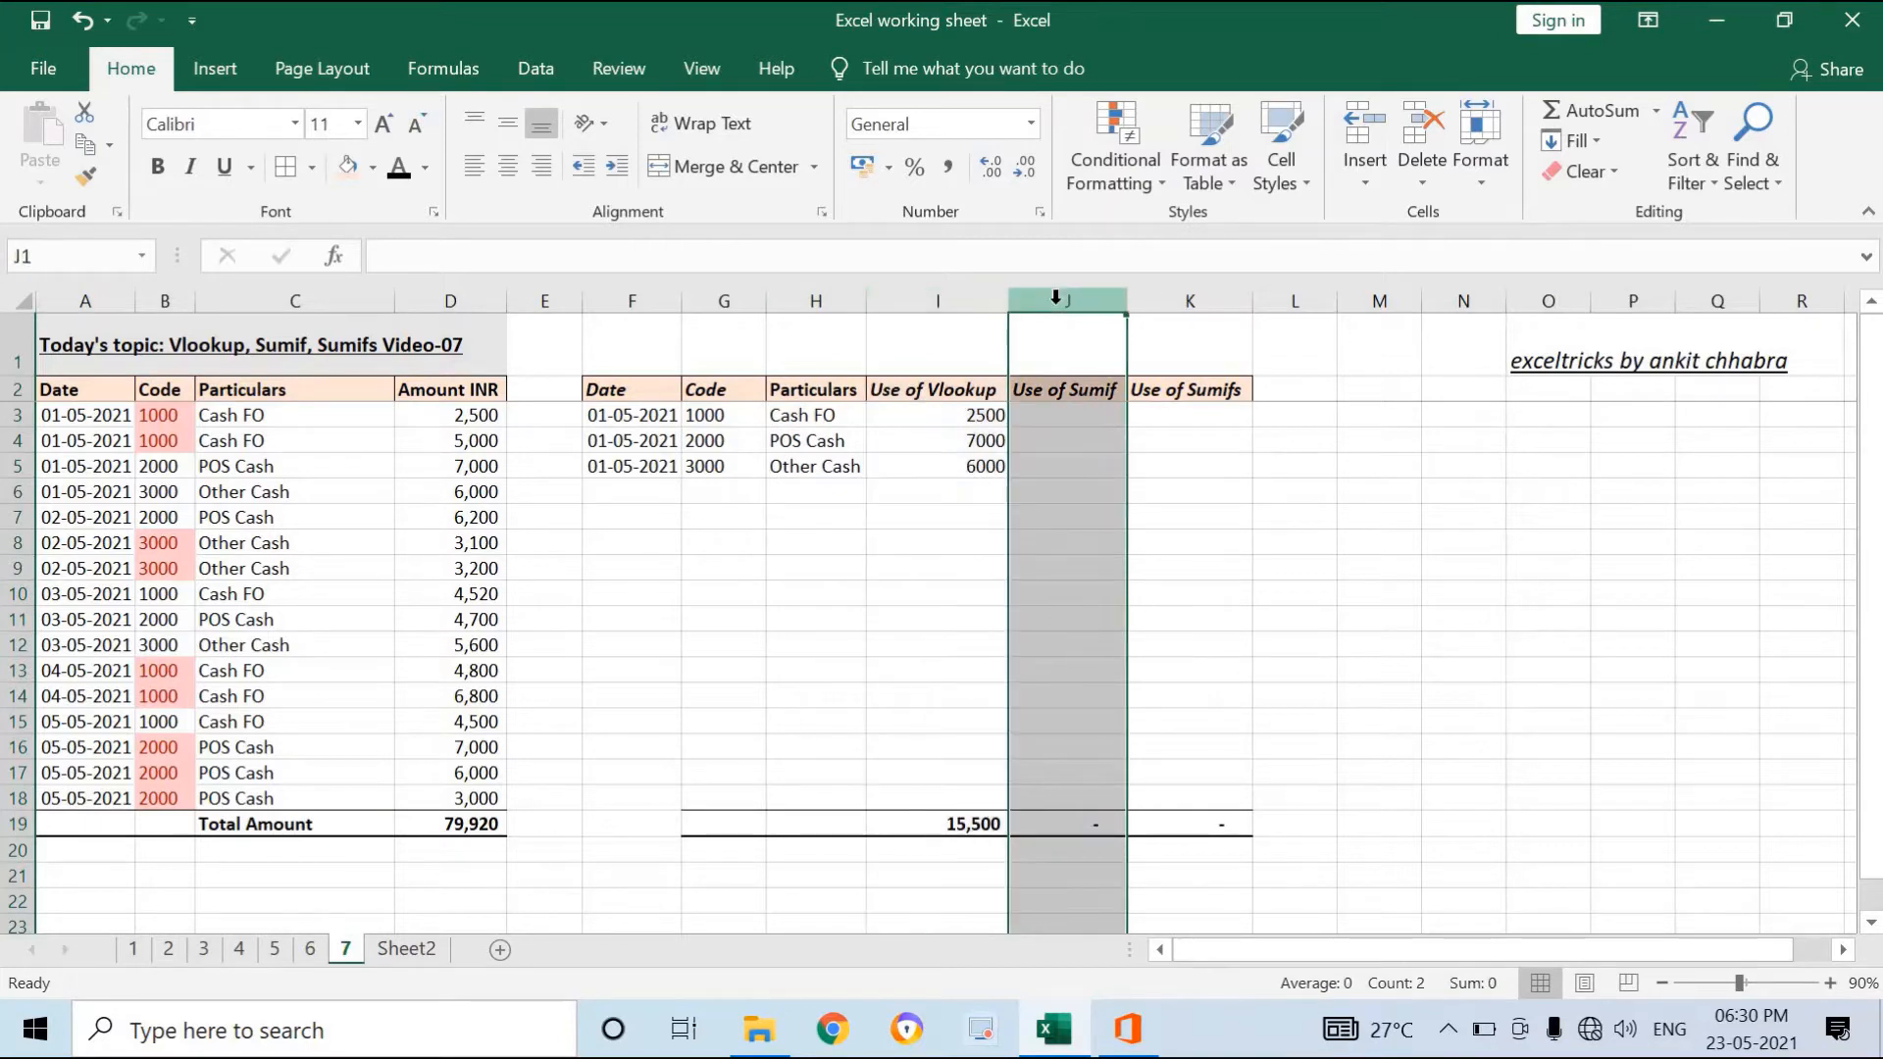
click(1168, 299)
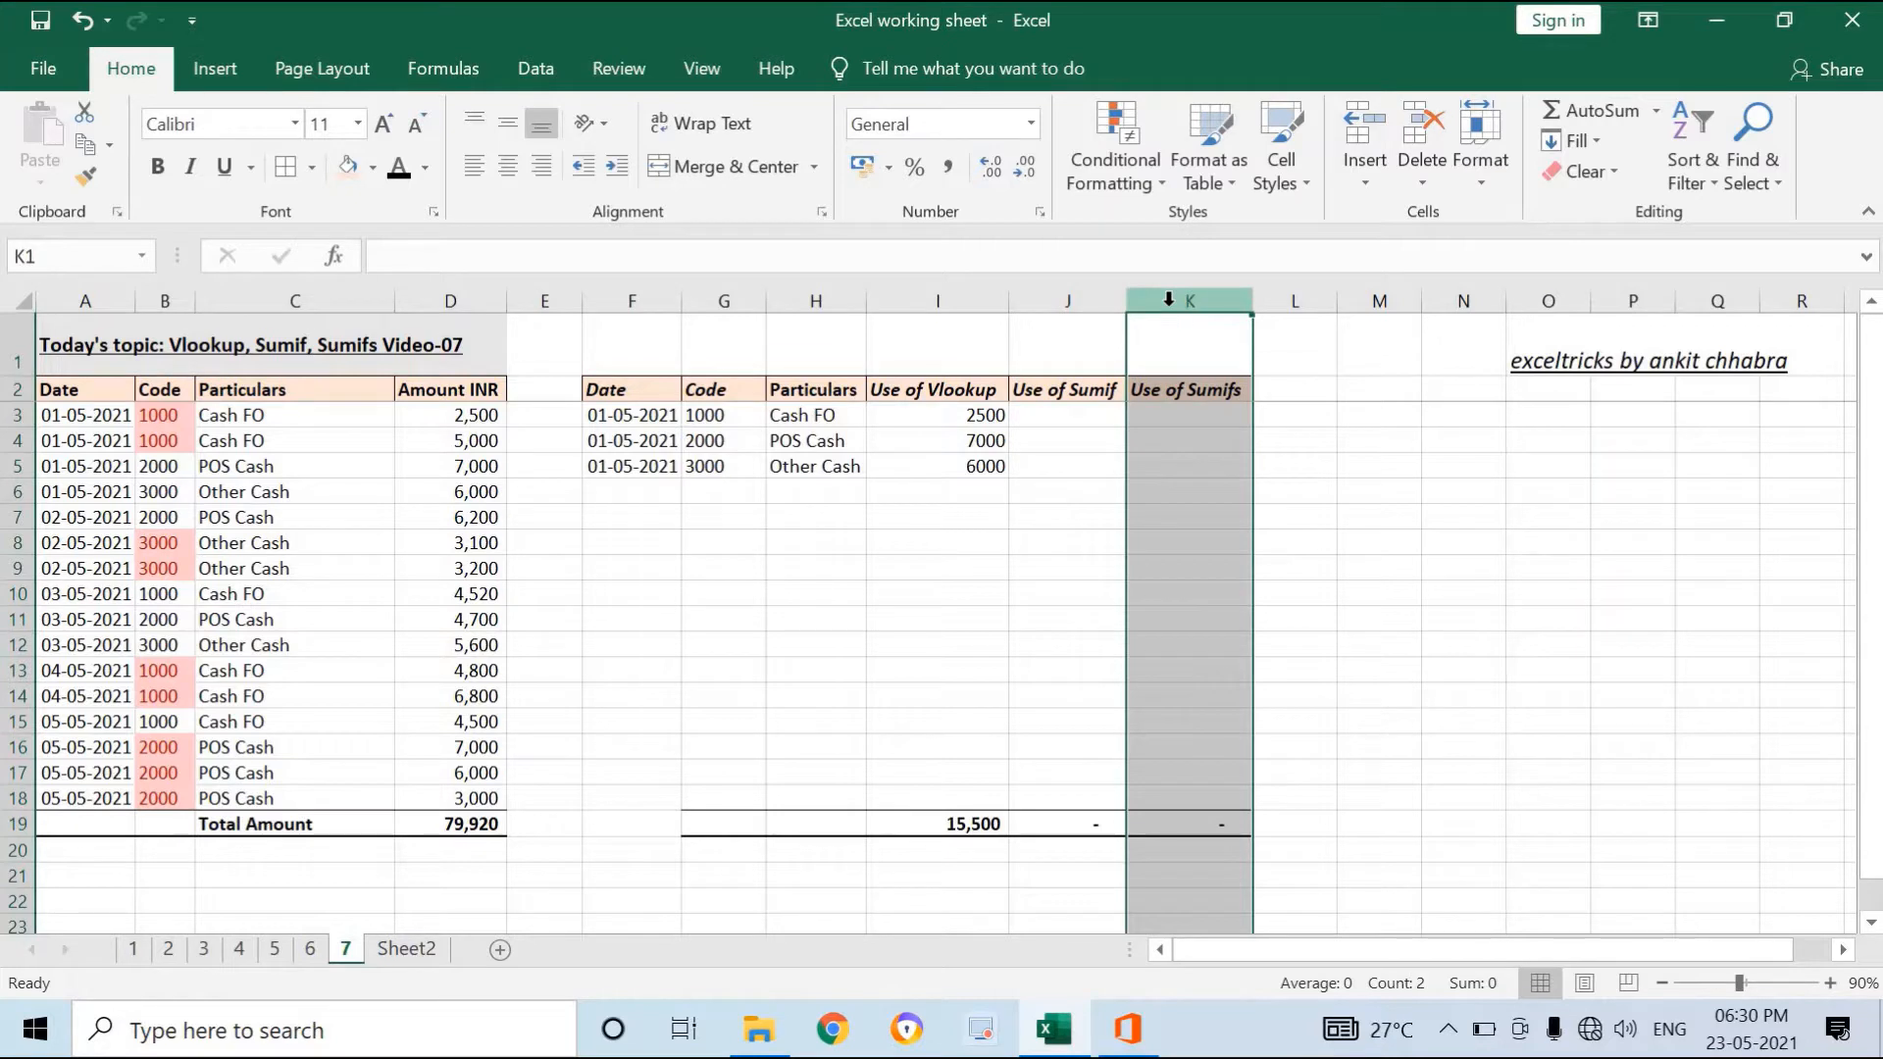
Clear the existing formulas from I3:I5 in the Use of Vlookup column.
drag(967, 415, 965, 457)
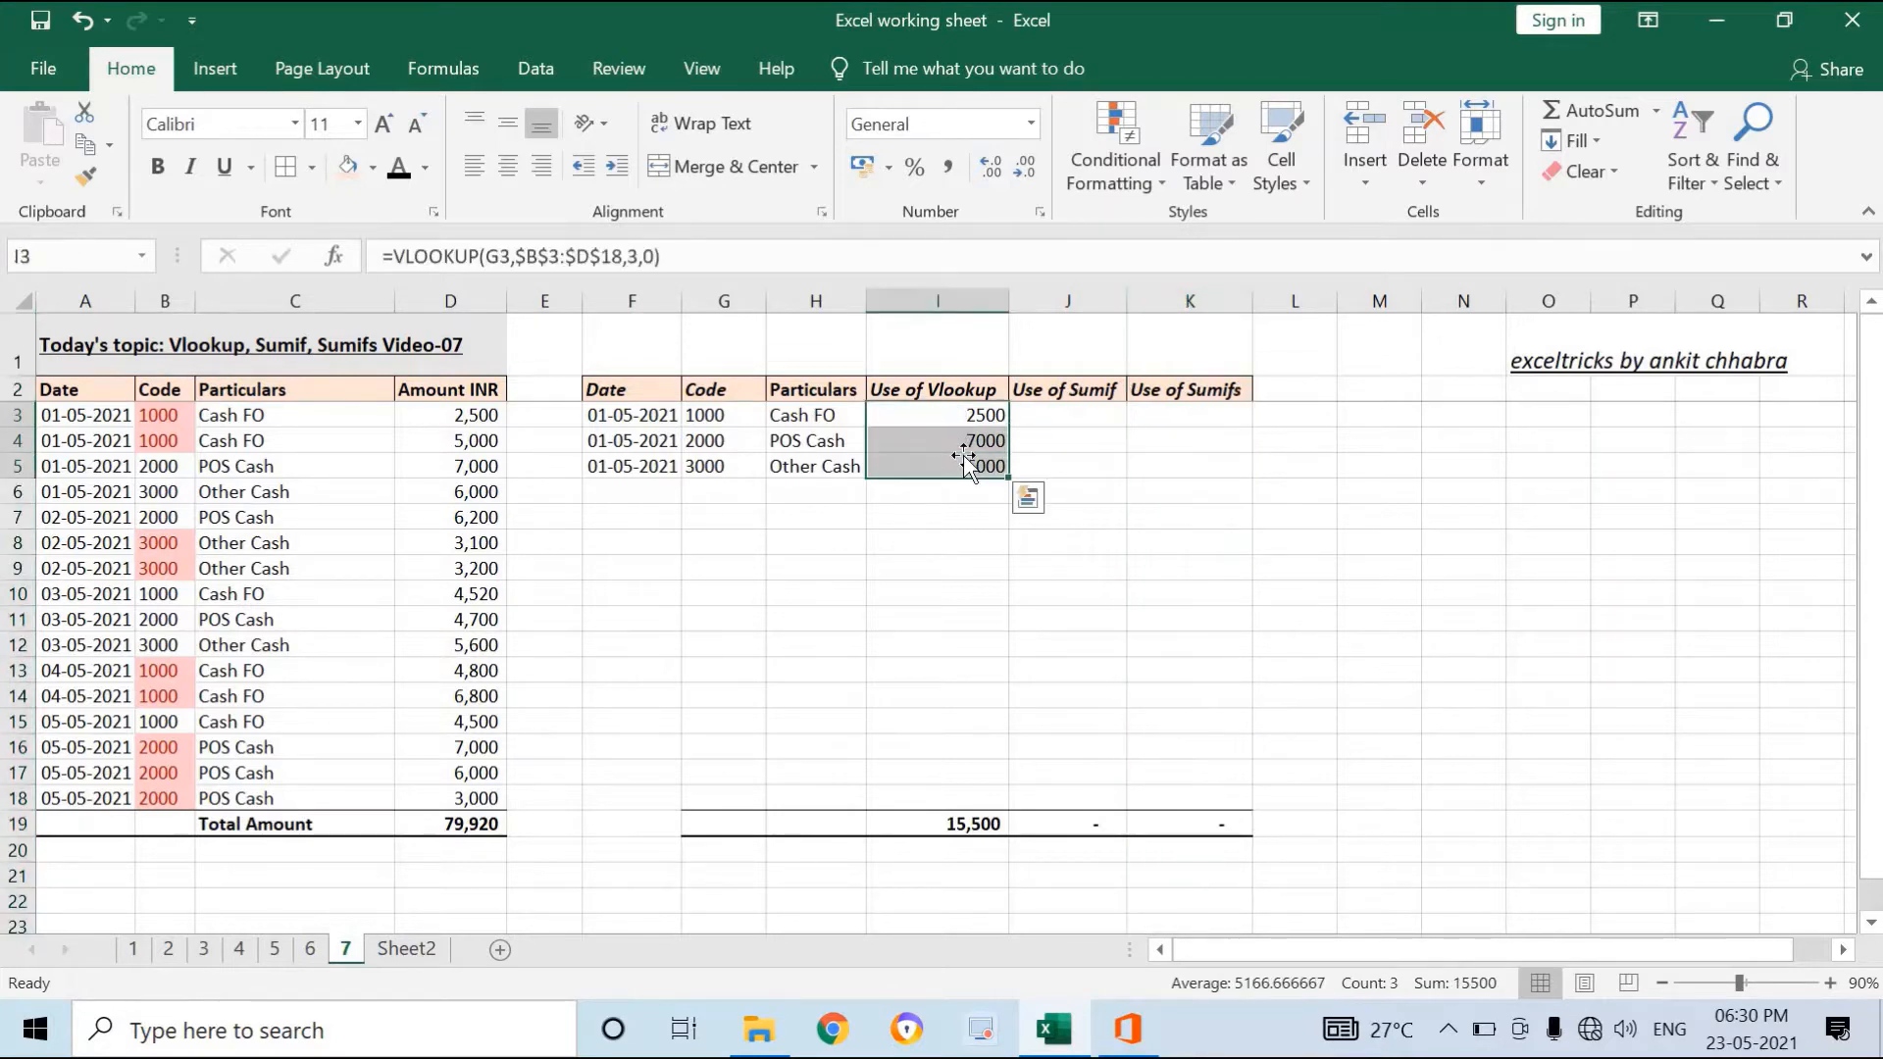
key(Delete)
click(1049, 516)
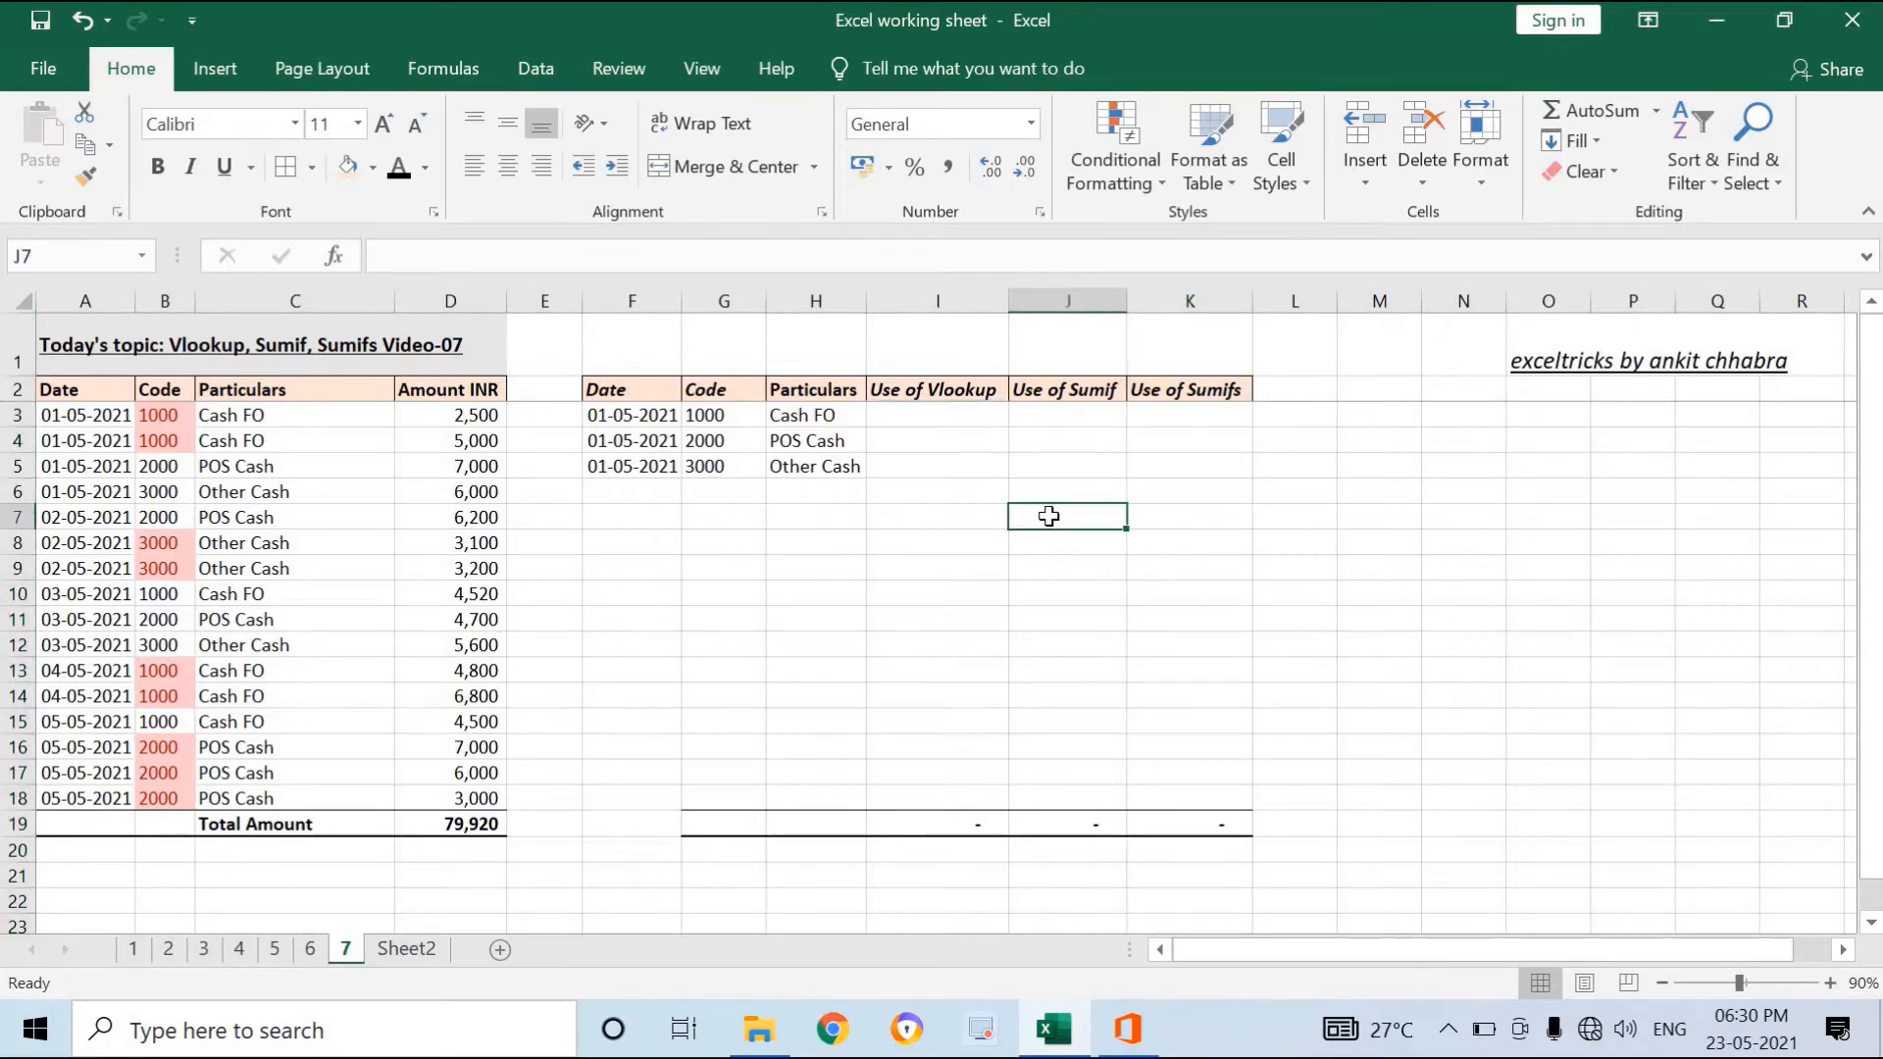
Begin a VLOOKUP formula in I3 with the code in G3 as its lookup value.
key(Up)
key(Up)
key(Up)
key(Up)
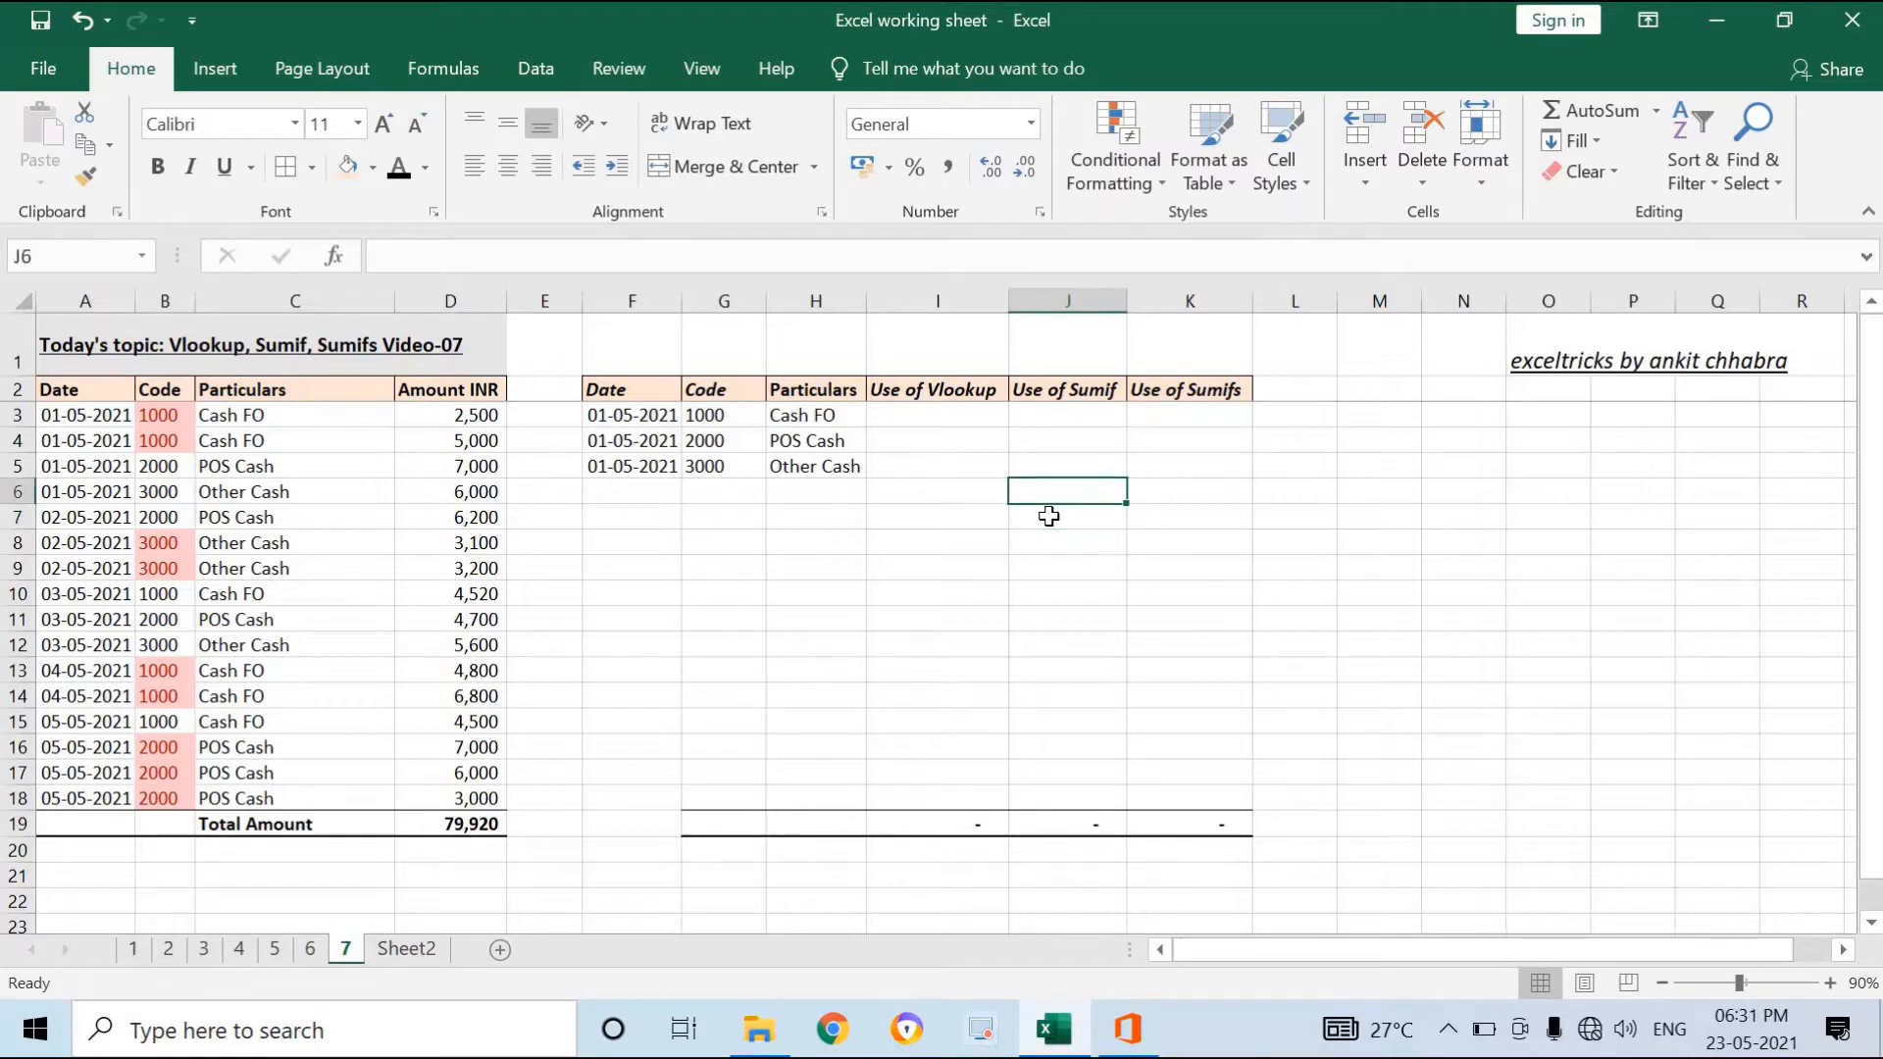
key(Left)
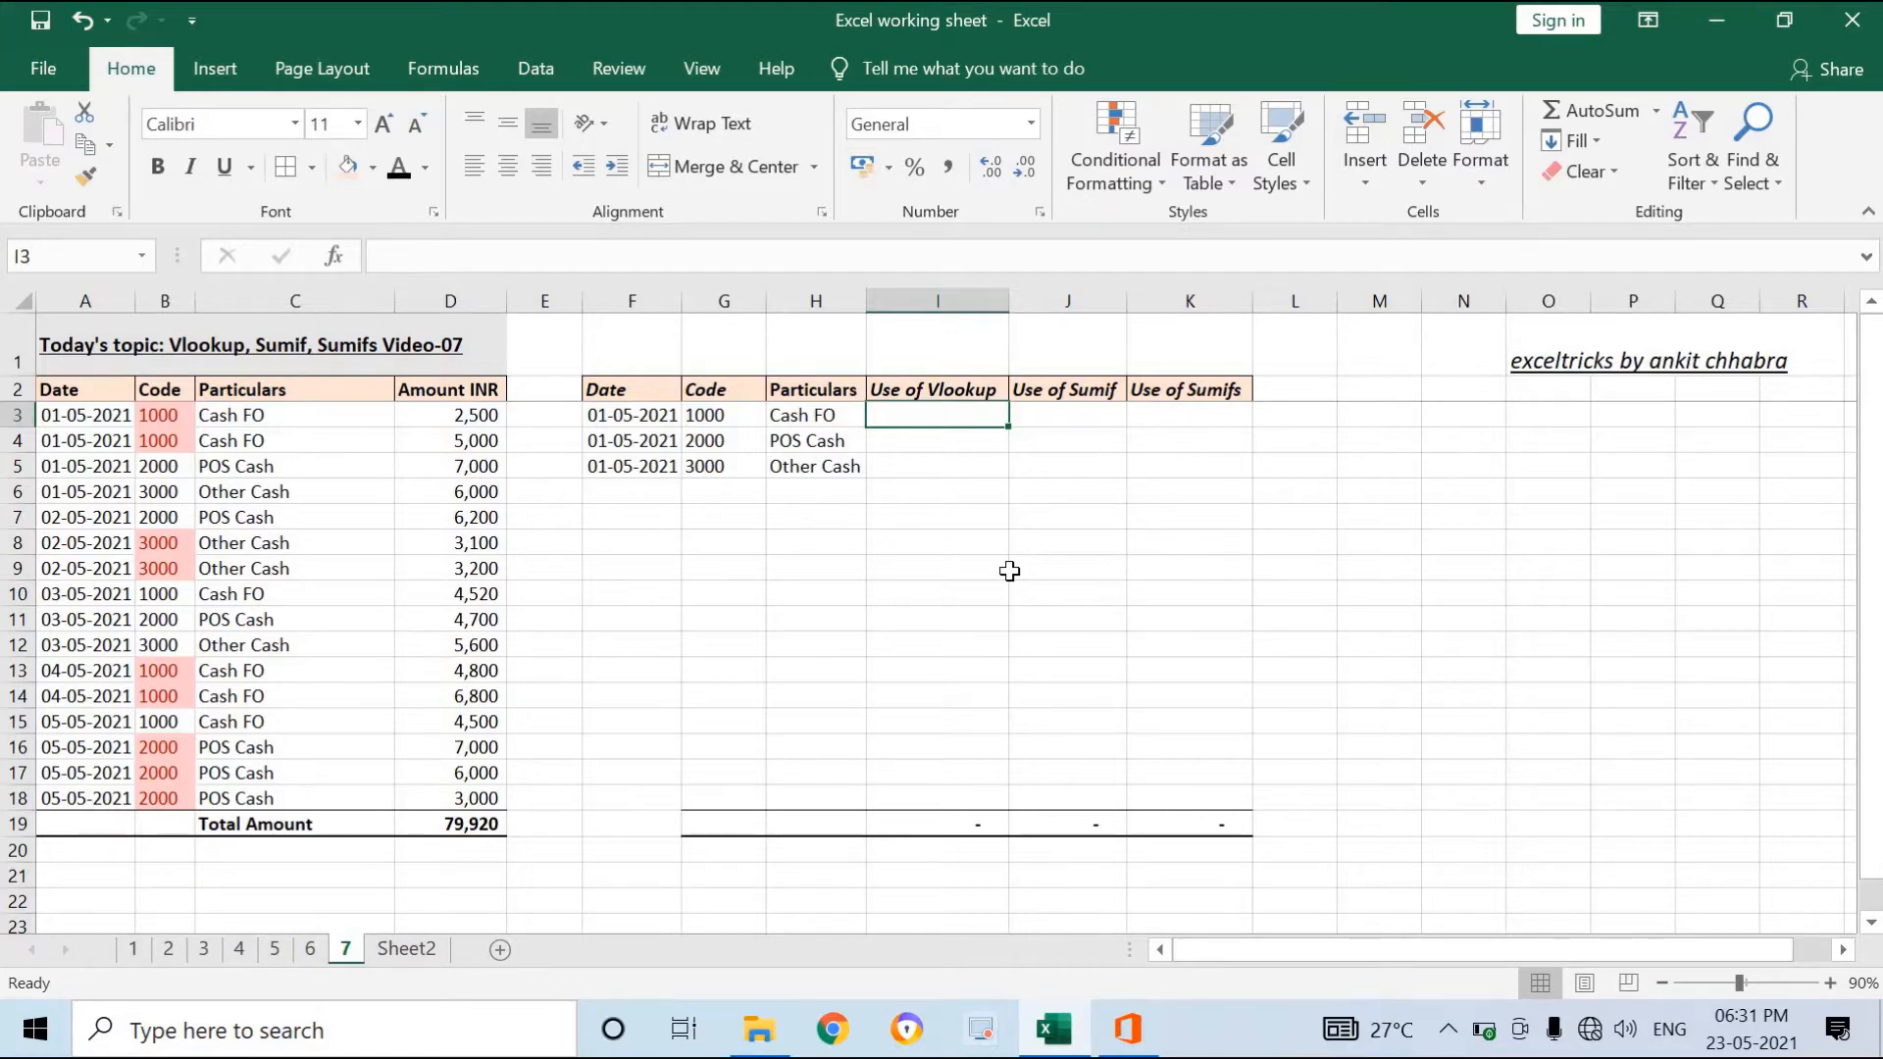
text(=v)
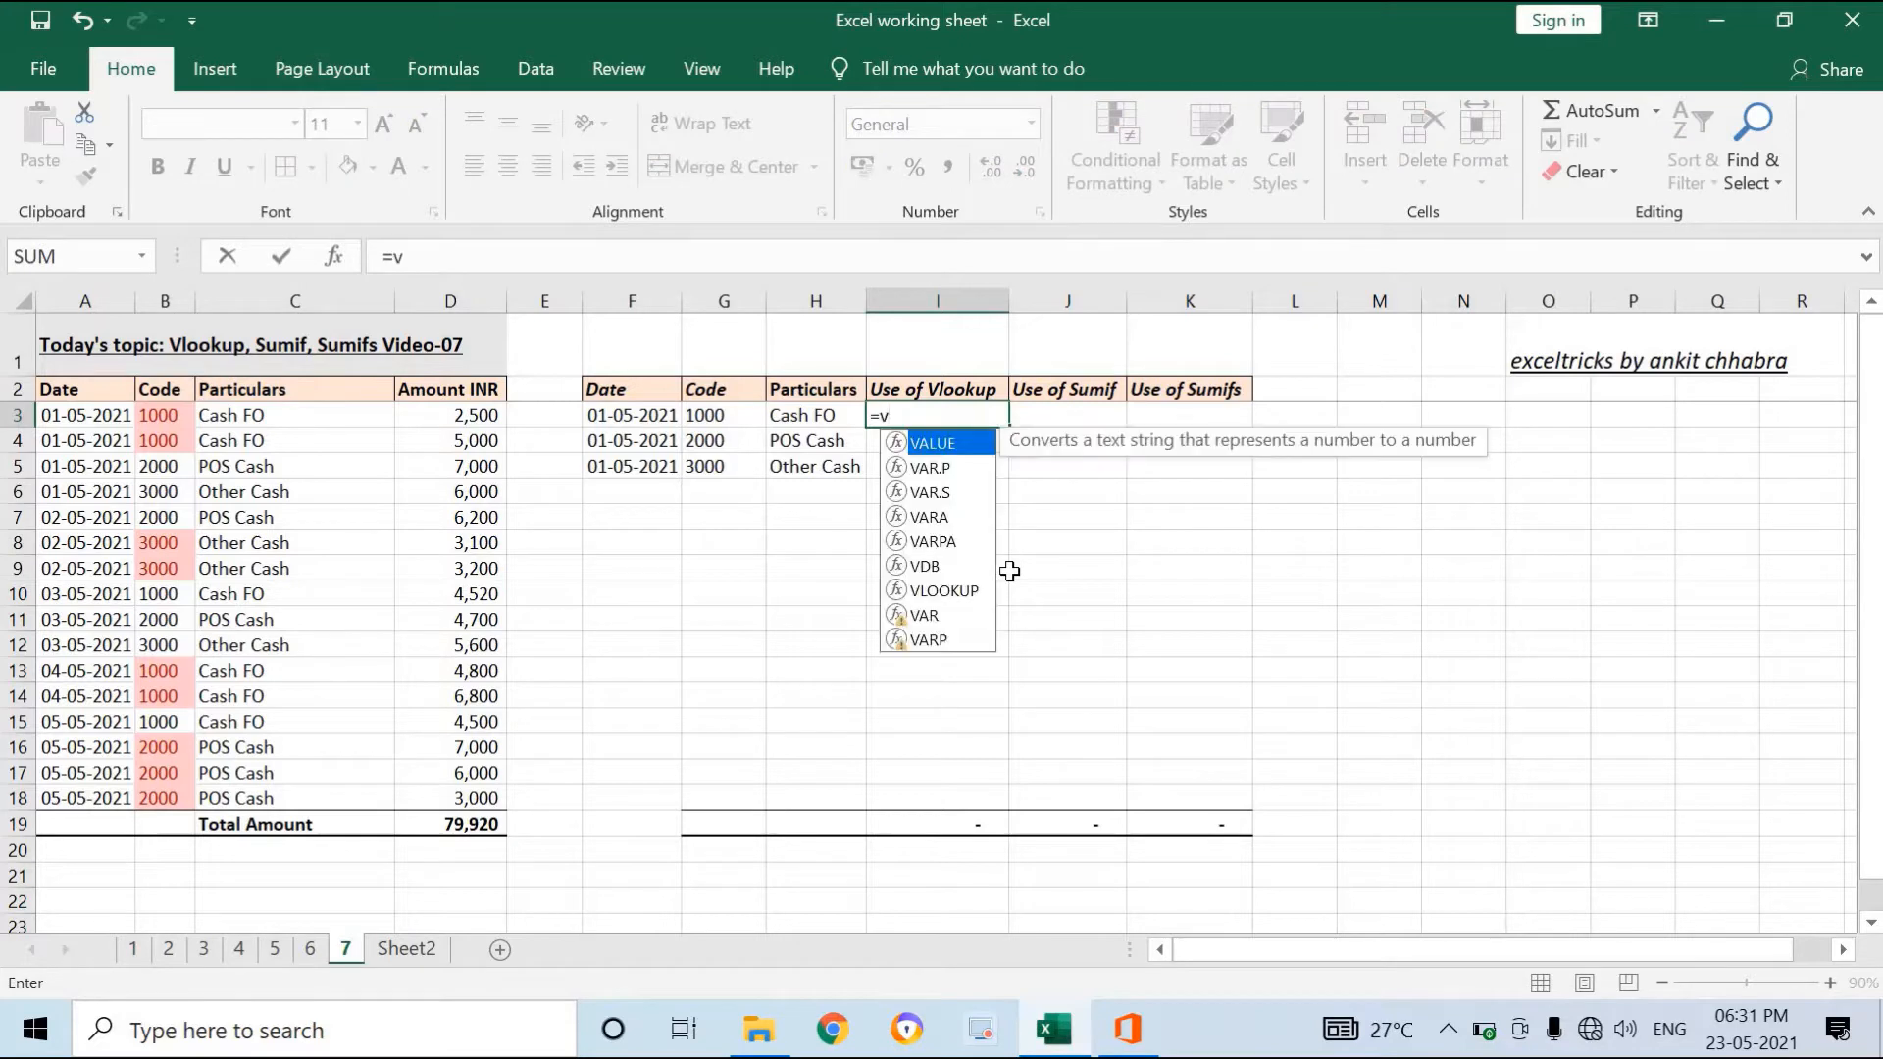
text(loo)
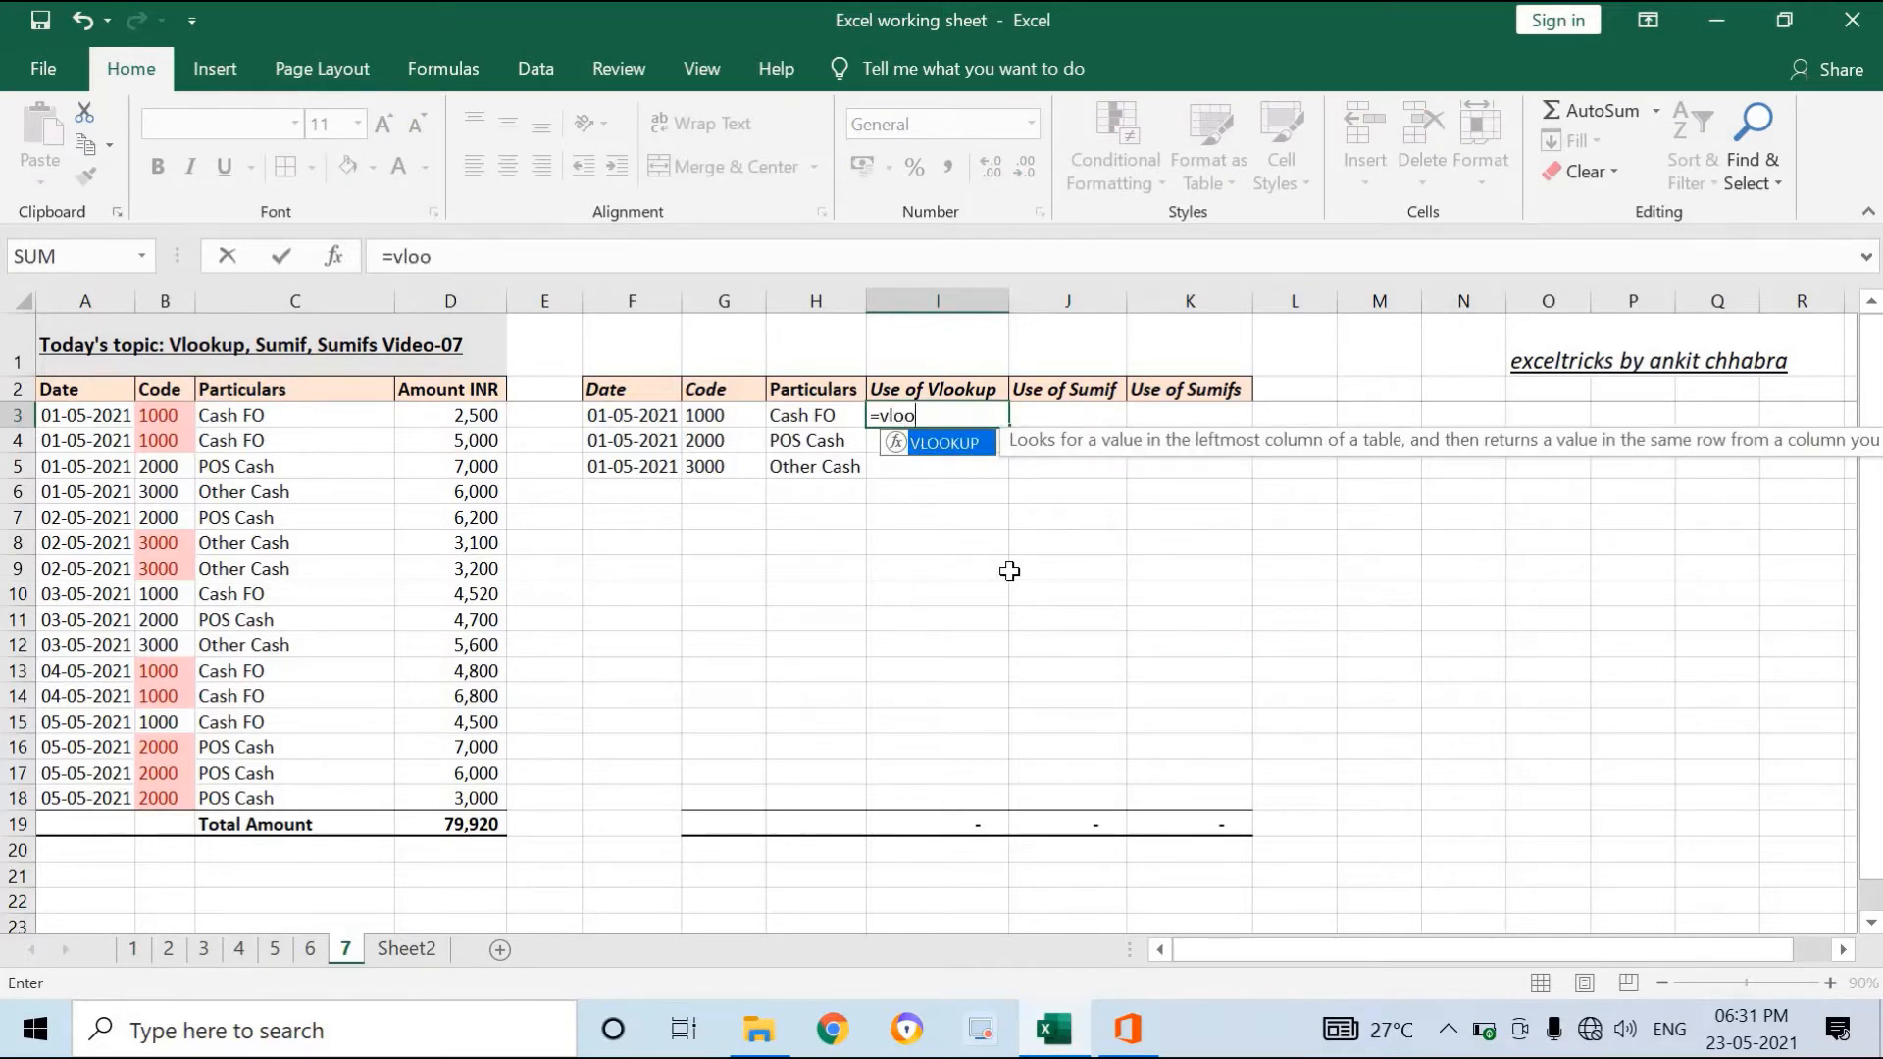
text(kp)
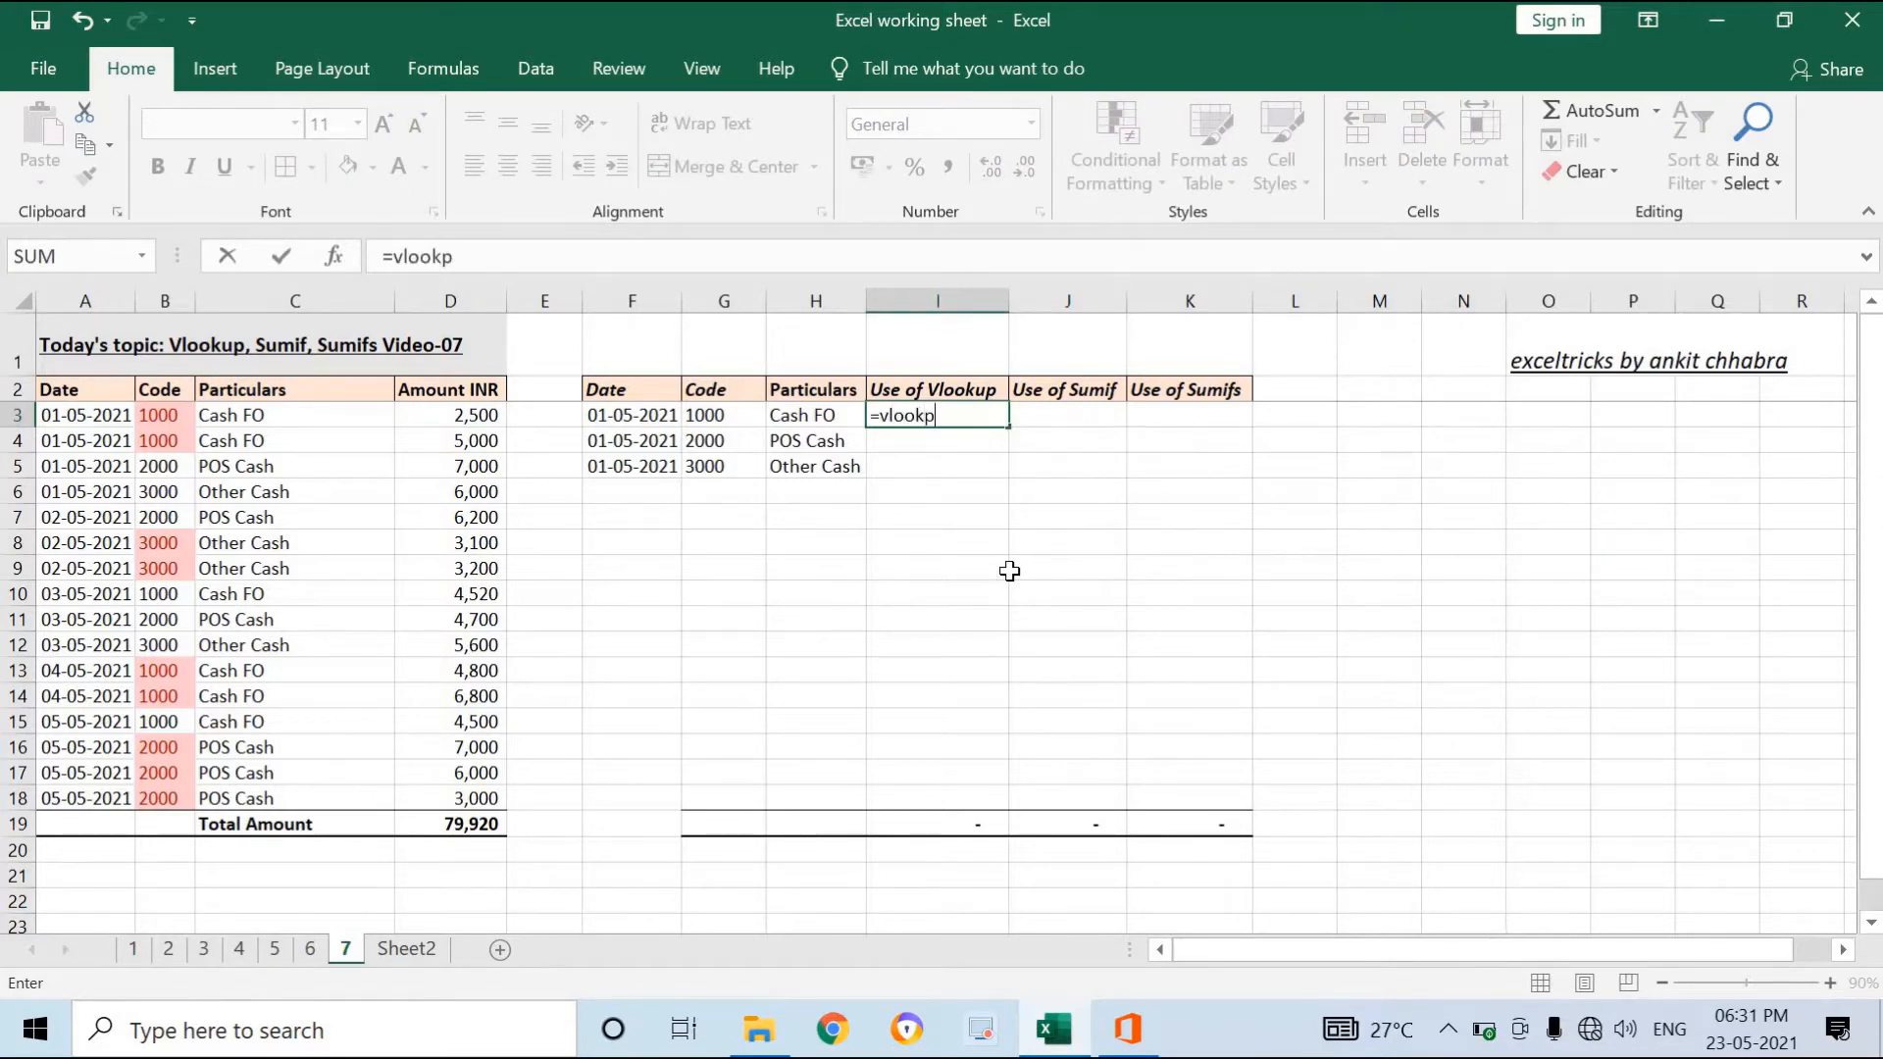
key(BackSpace)
key(BackSpace)
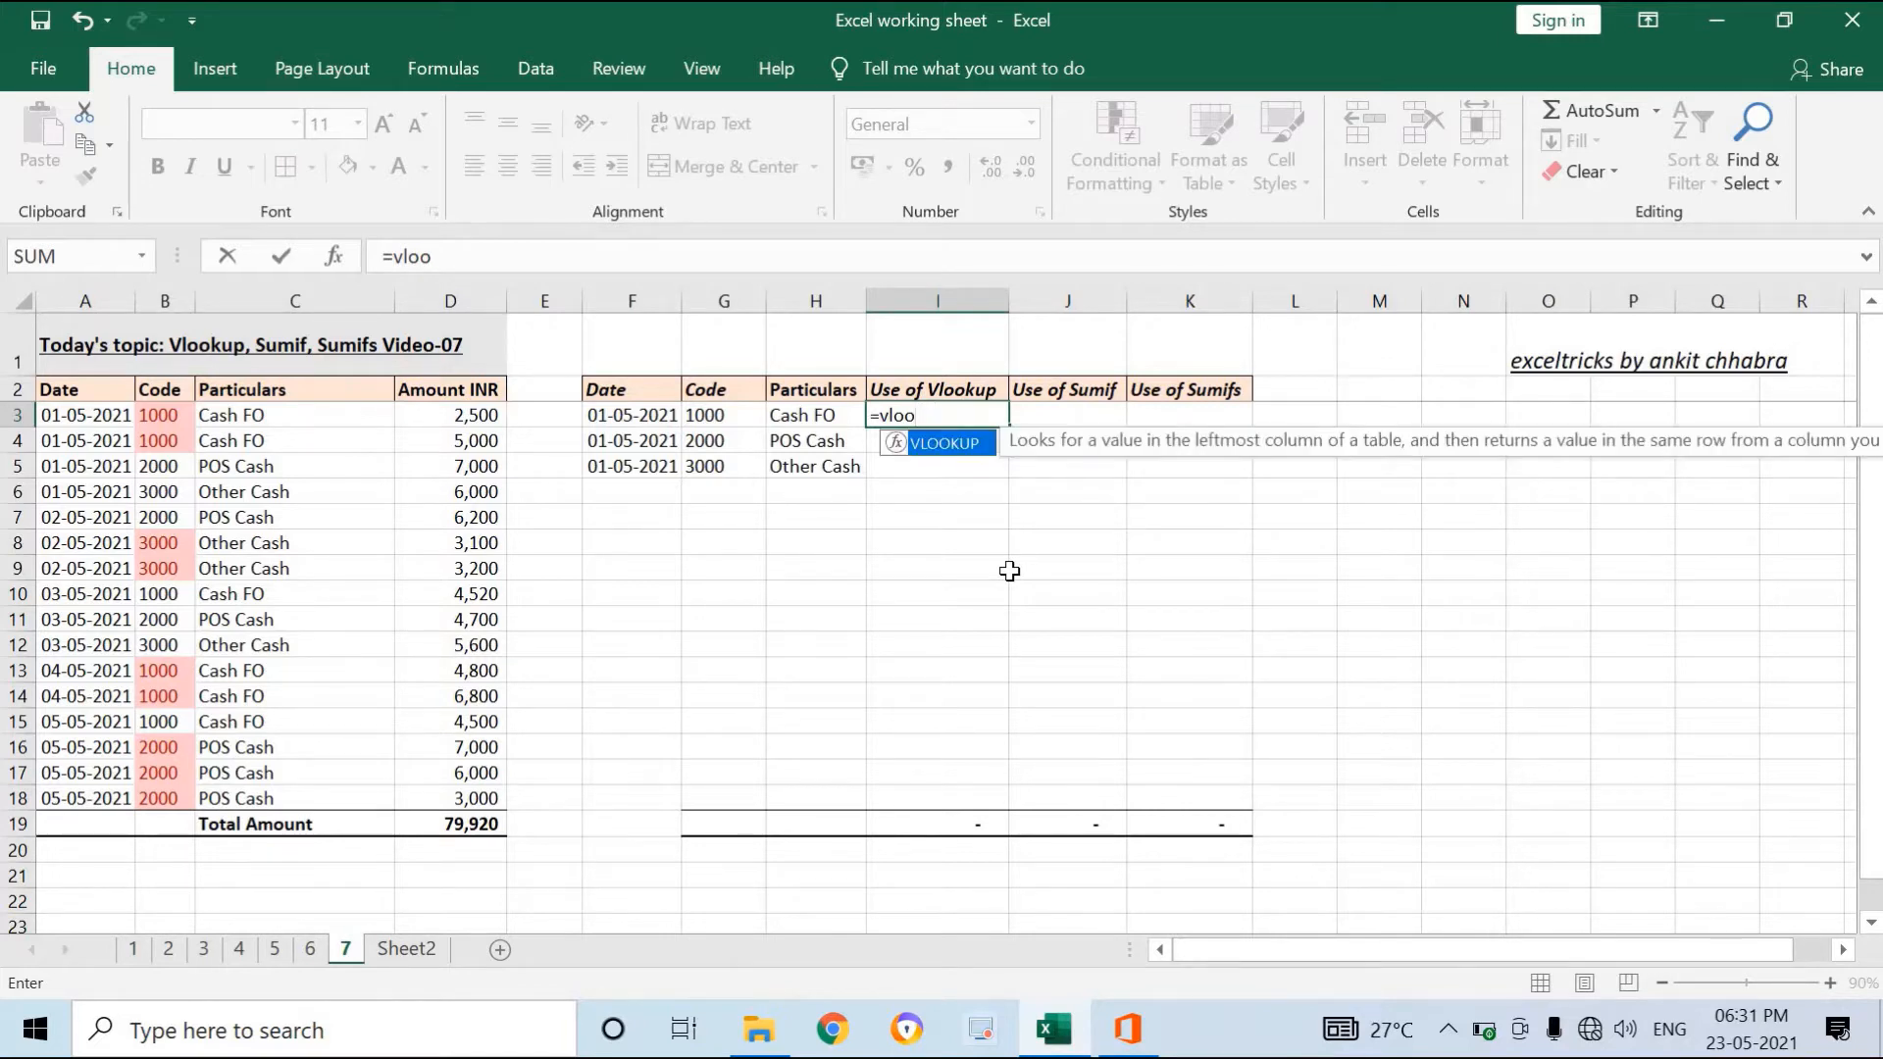
text(kup()
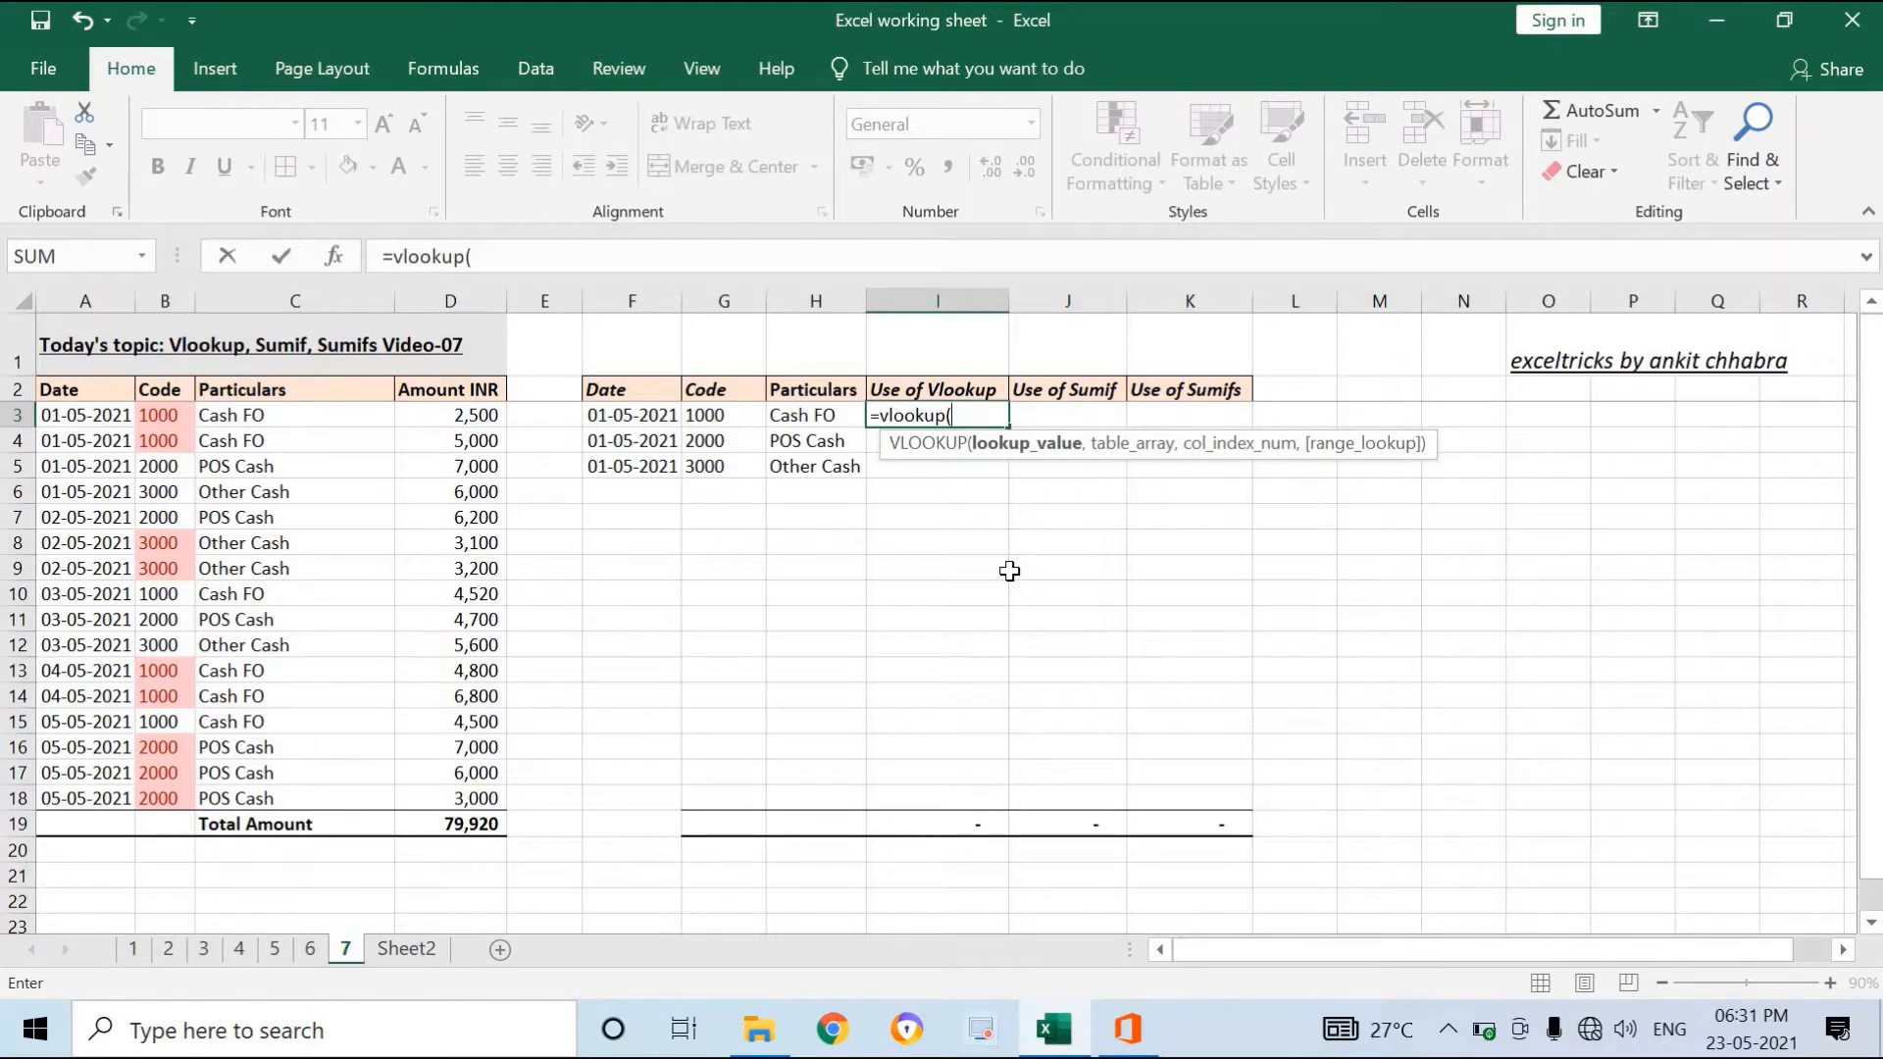
key(Left)
key(Left)
text(,)
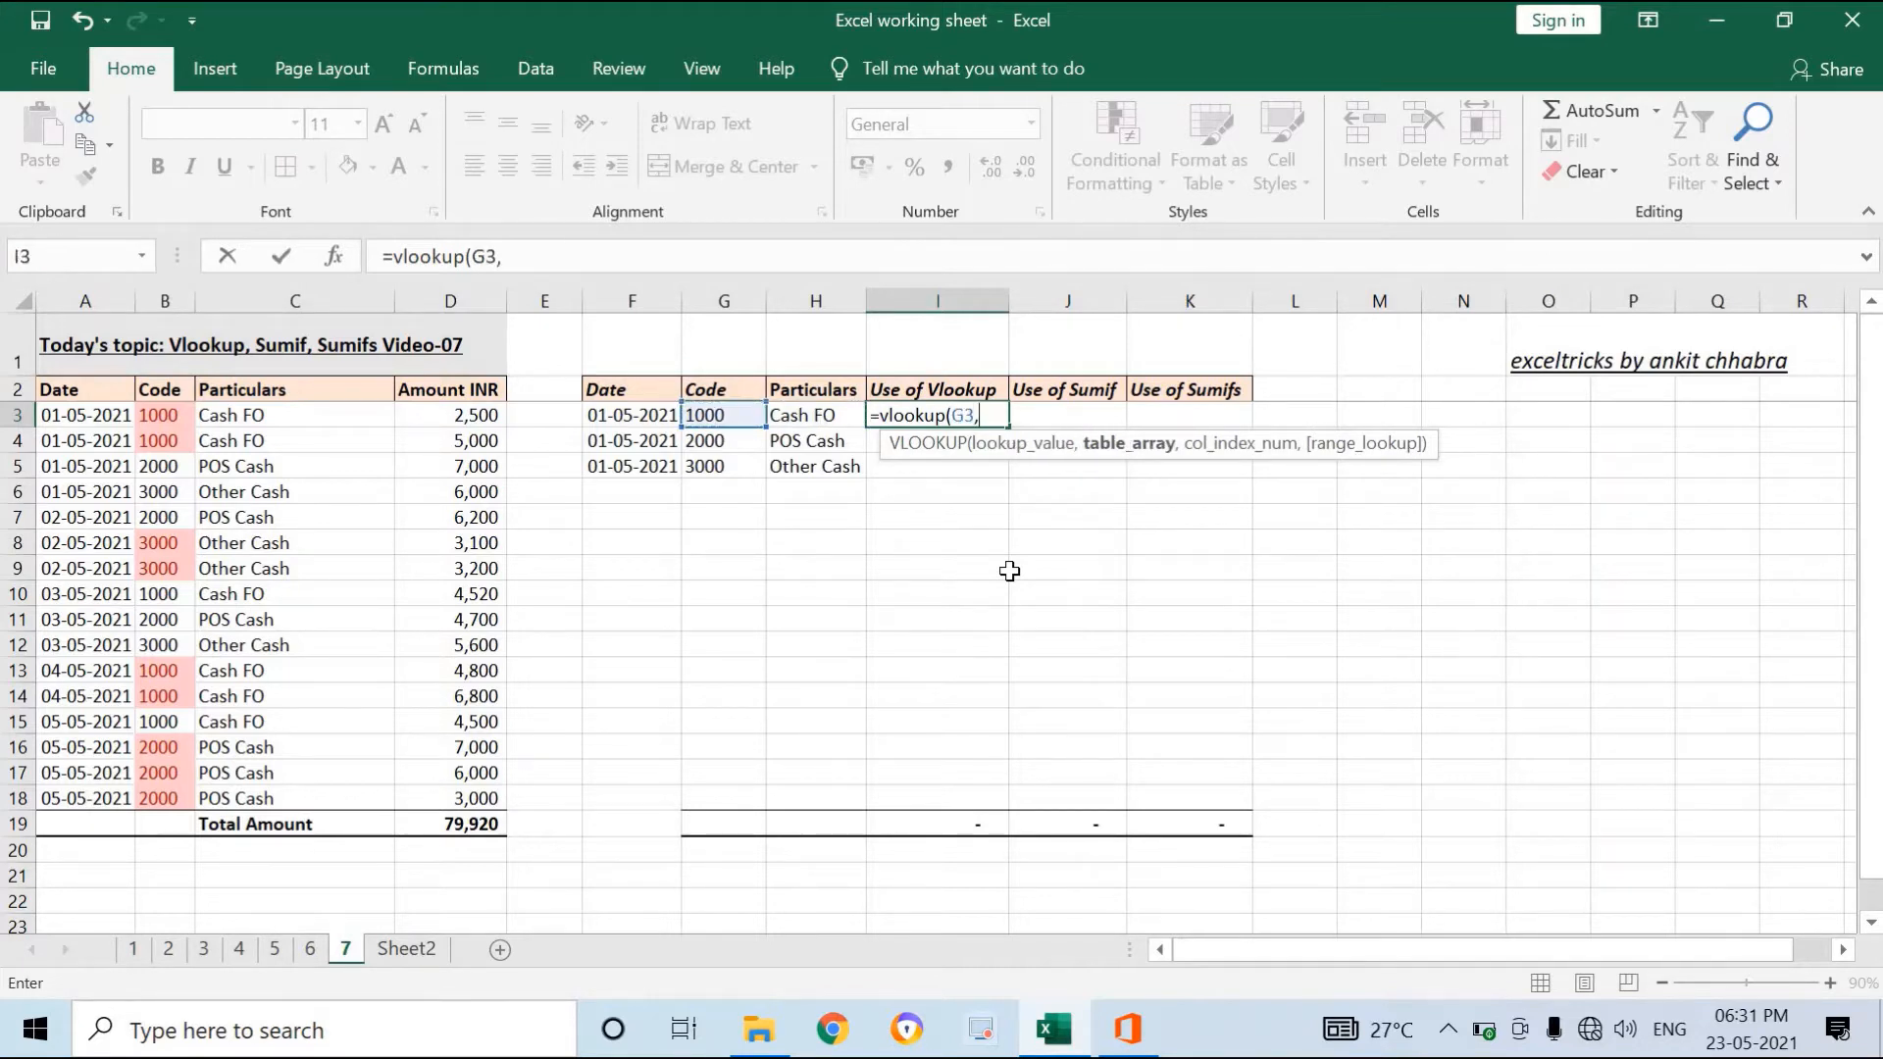
Complete the I3 VLOOKUP with table array B3:D18, column index 3 and range lookup 0.
click(161, 412)
drag(161, 412, 453, 799)
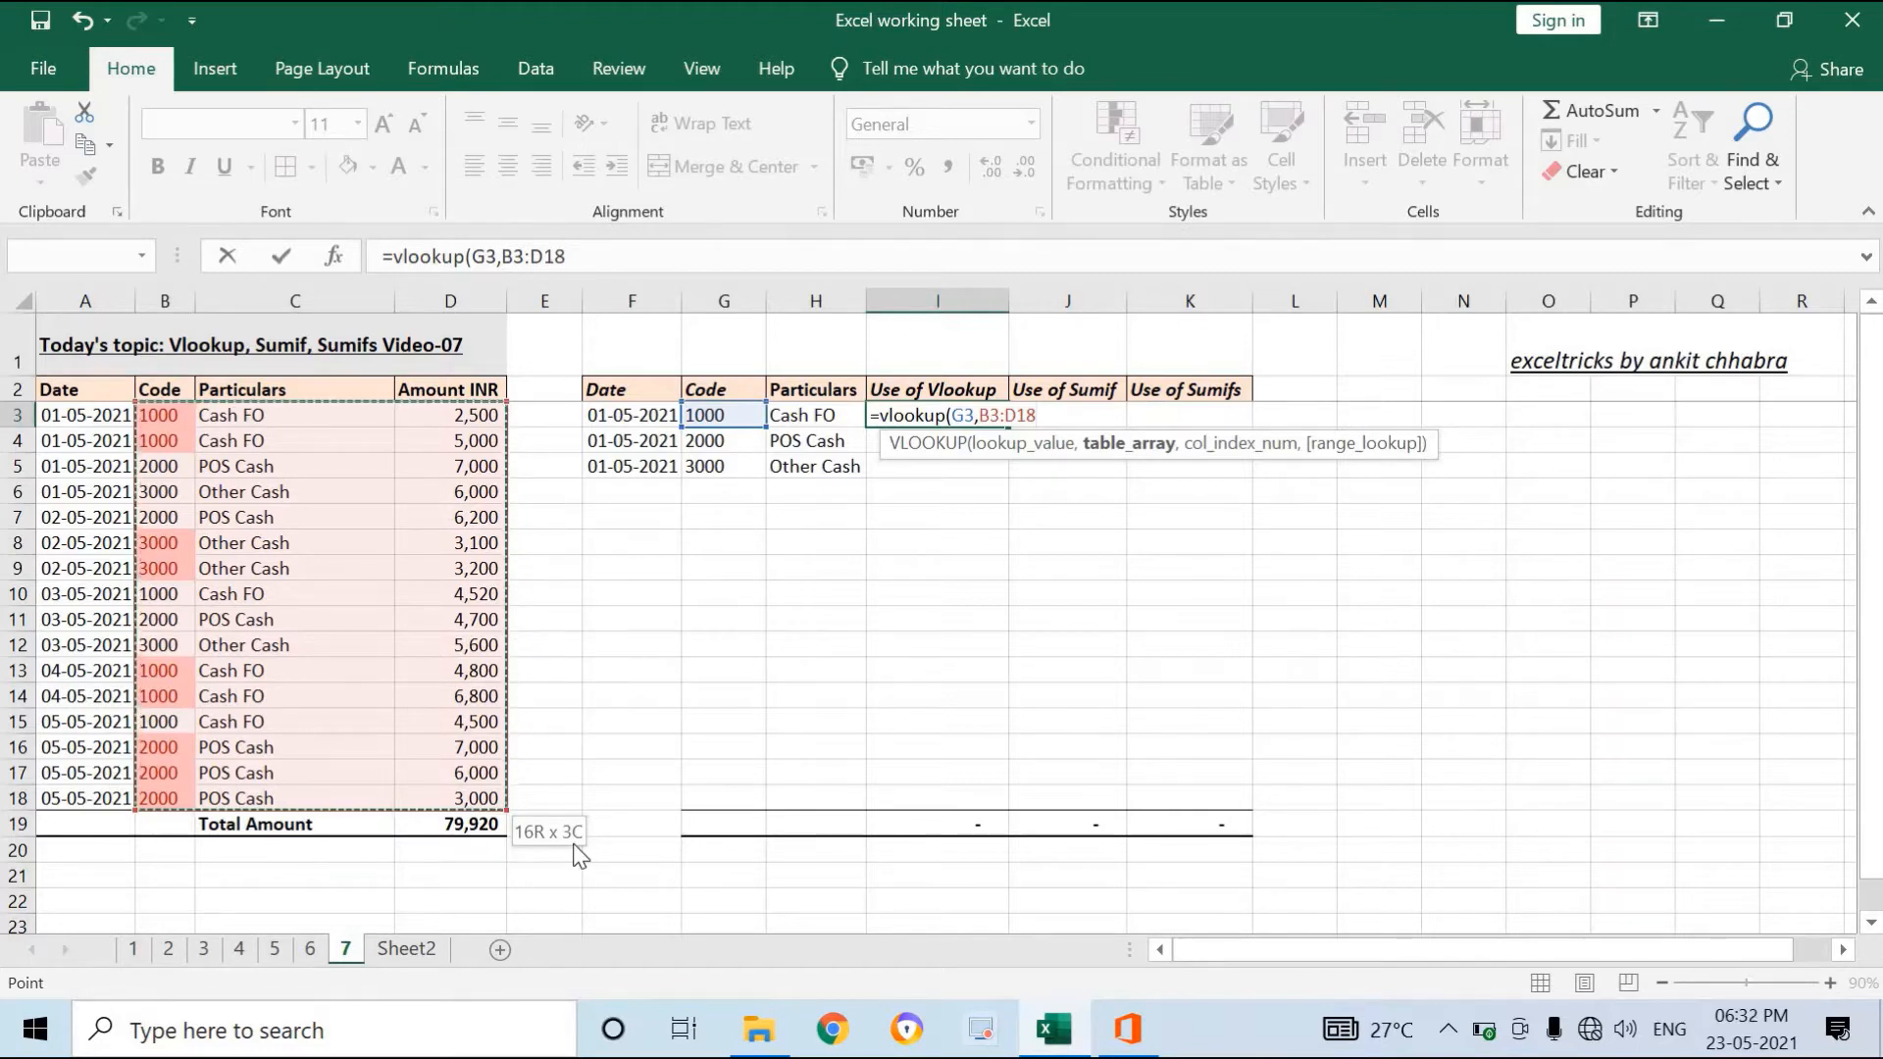
text(,)
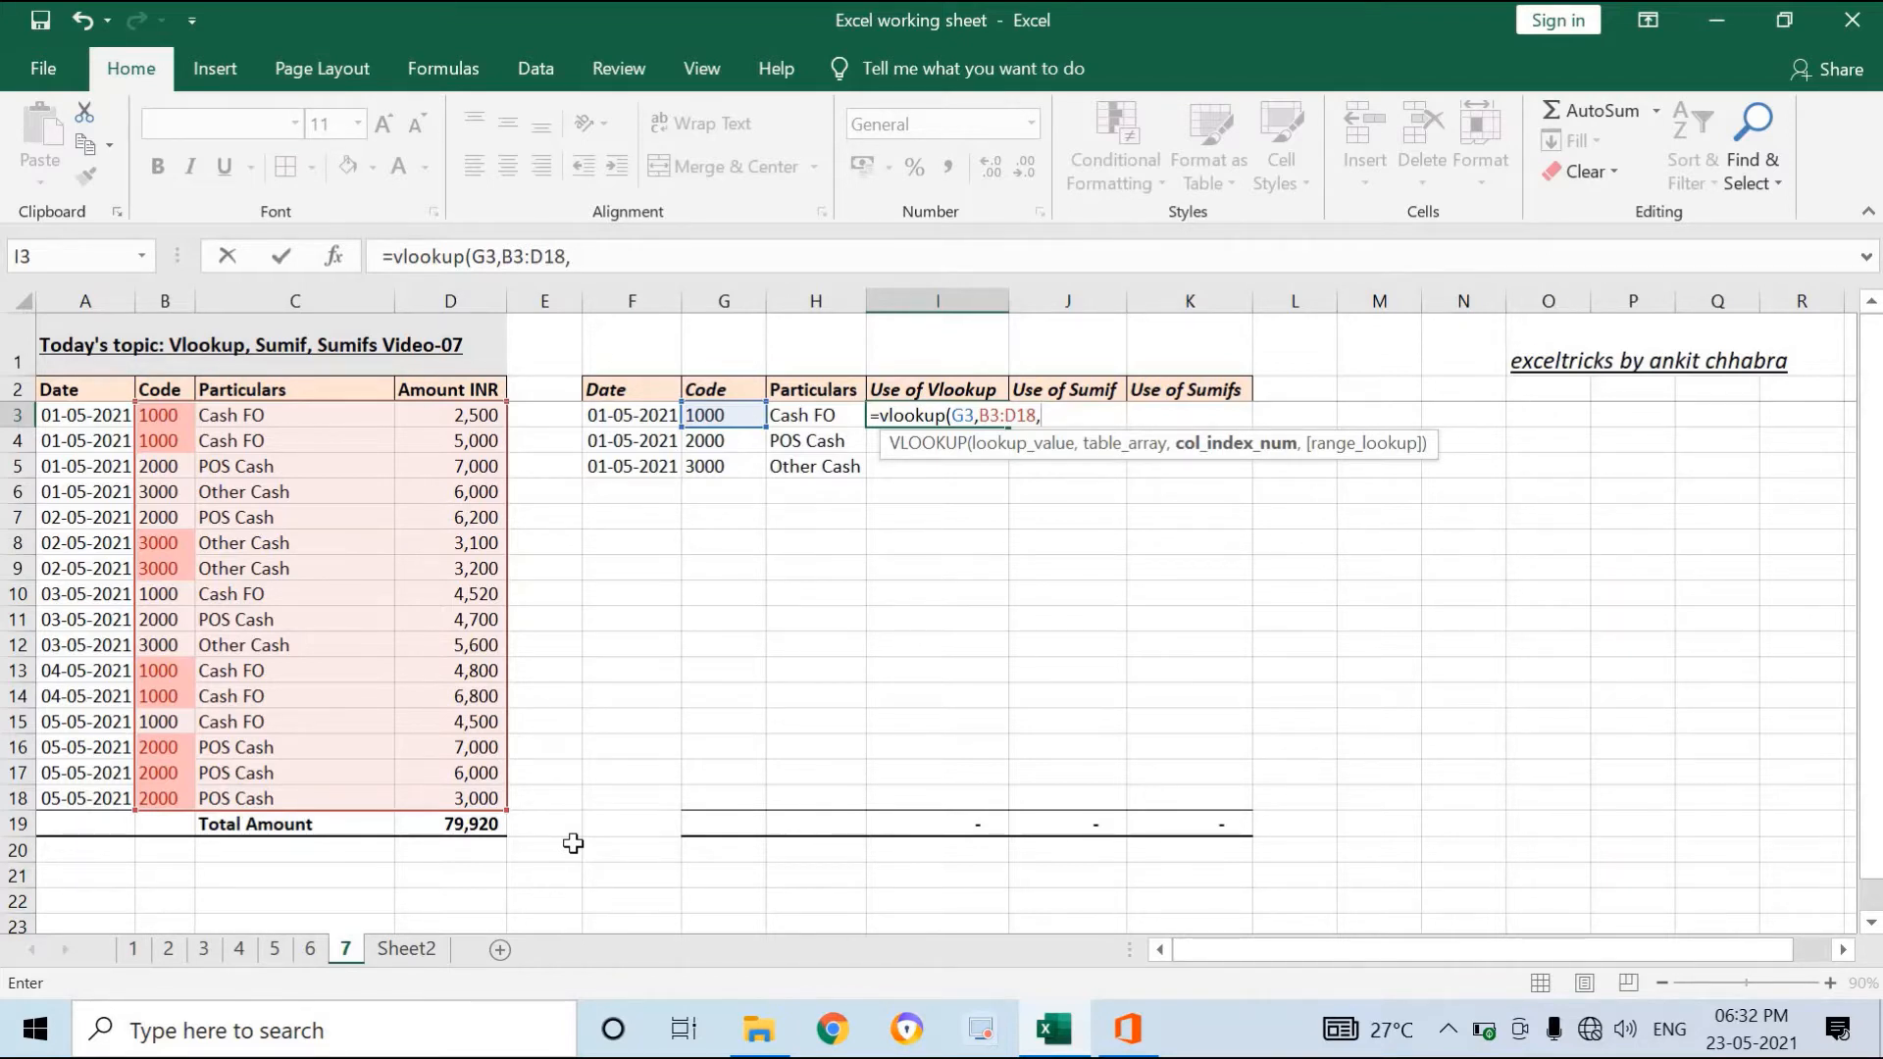
text(3,0))
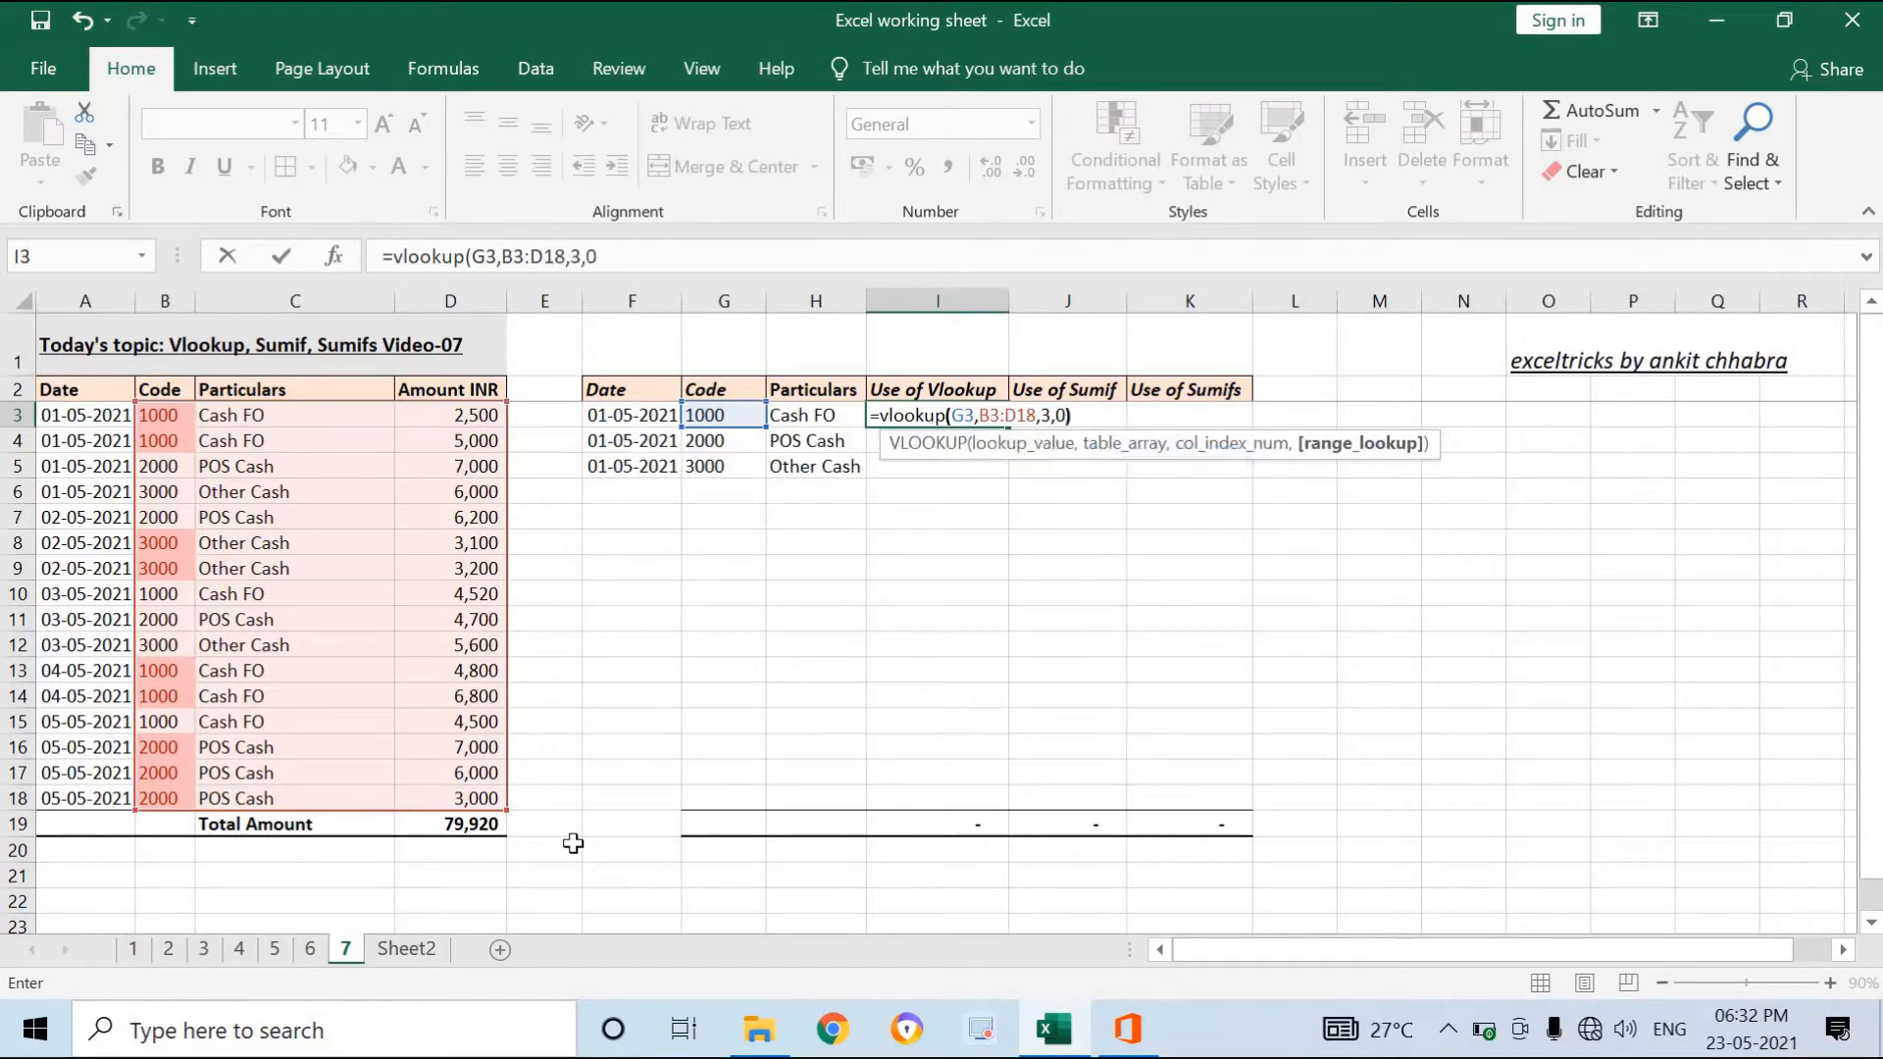
key(Return)
key(Up)
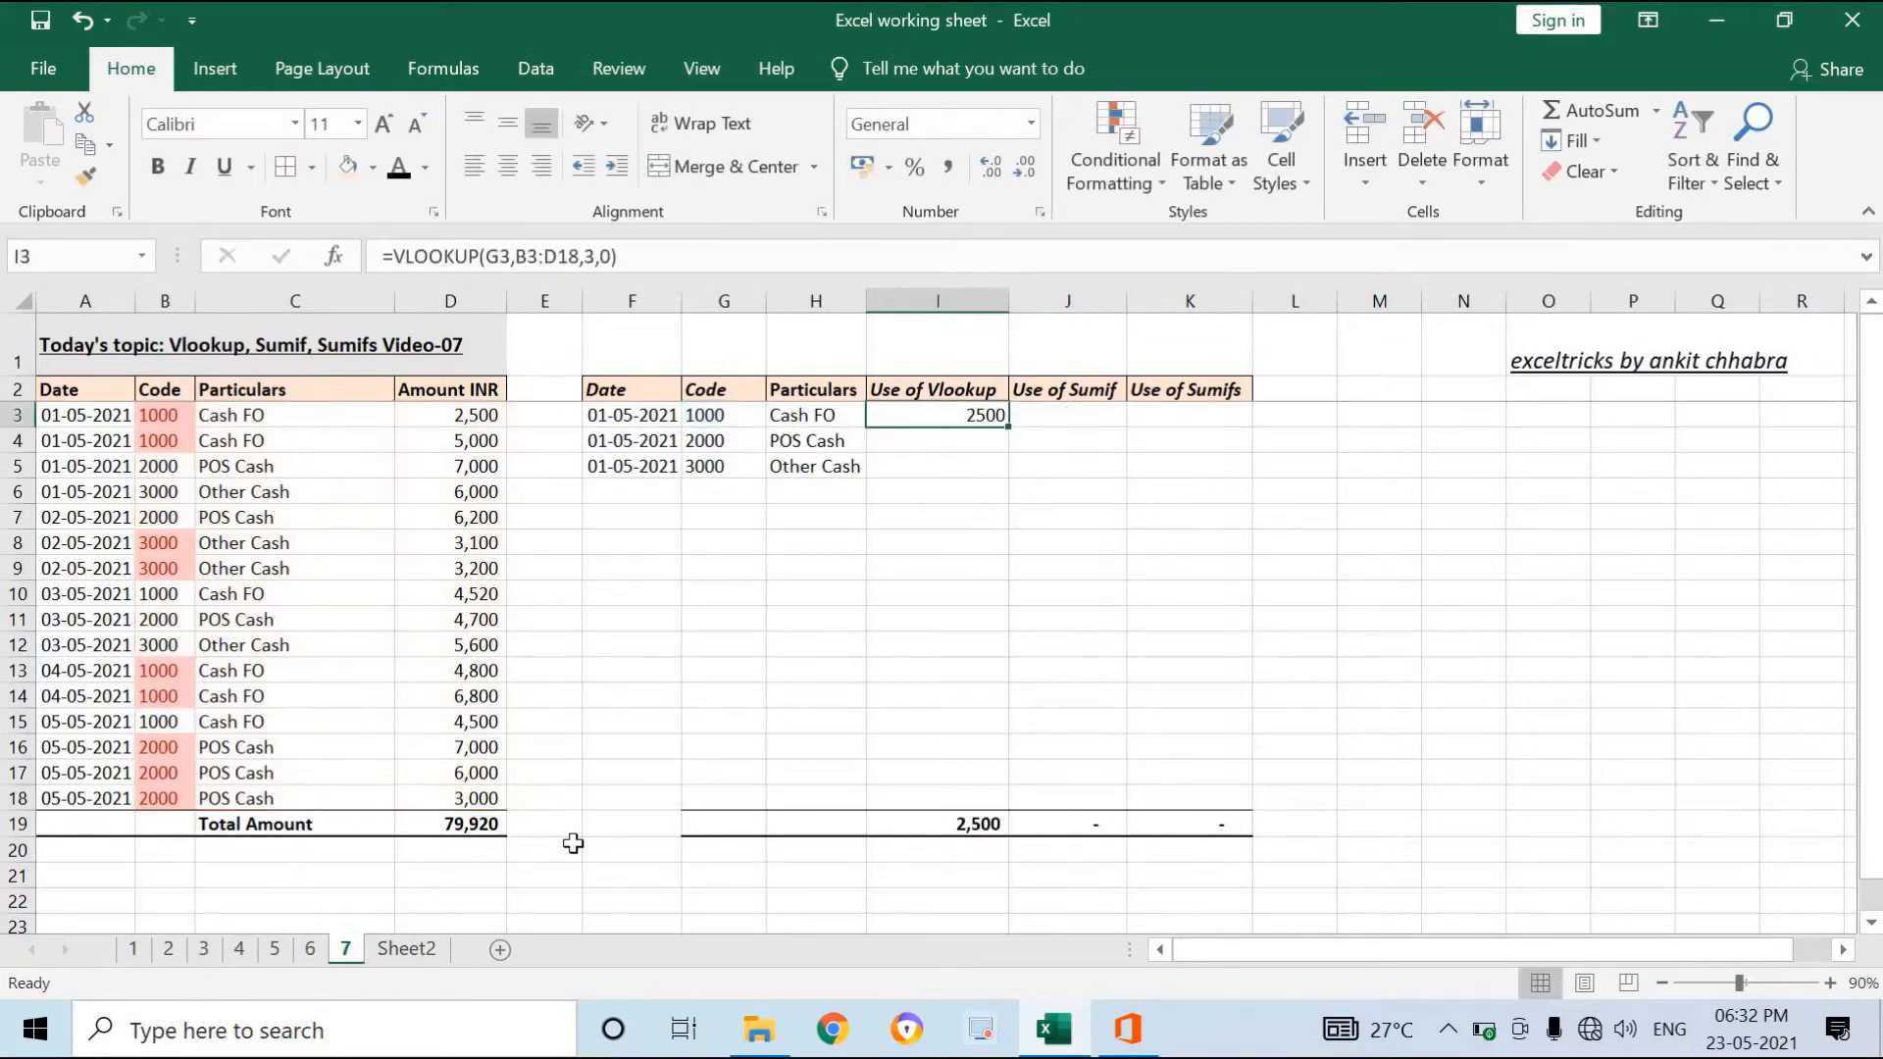
Make the table array in the I3 VLOOKUP formula absolute as $B$3:$D$18.
key(F2)
key(Left)
key(Left)
key(Left)
key(Left)
key(Left)
key(Left)
key(Left)
key(Left)
key(Left)
key(Left)
key(Left)
key(Left)
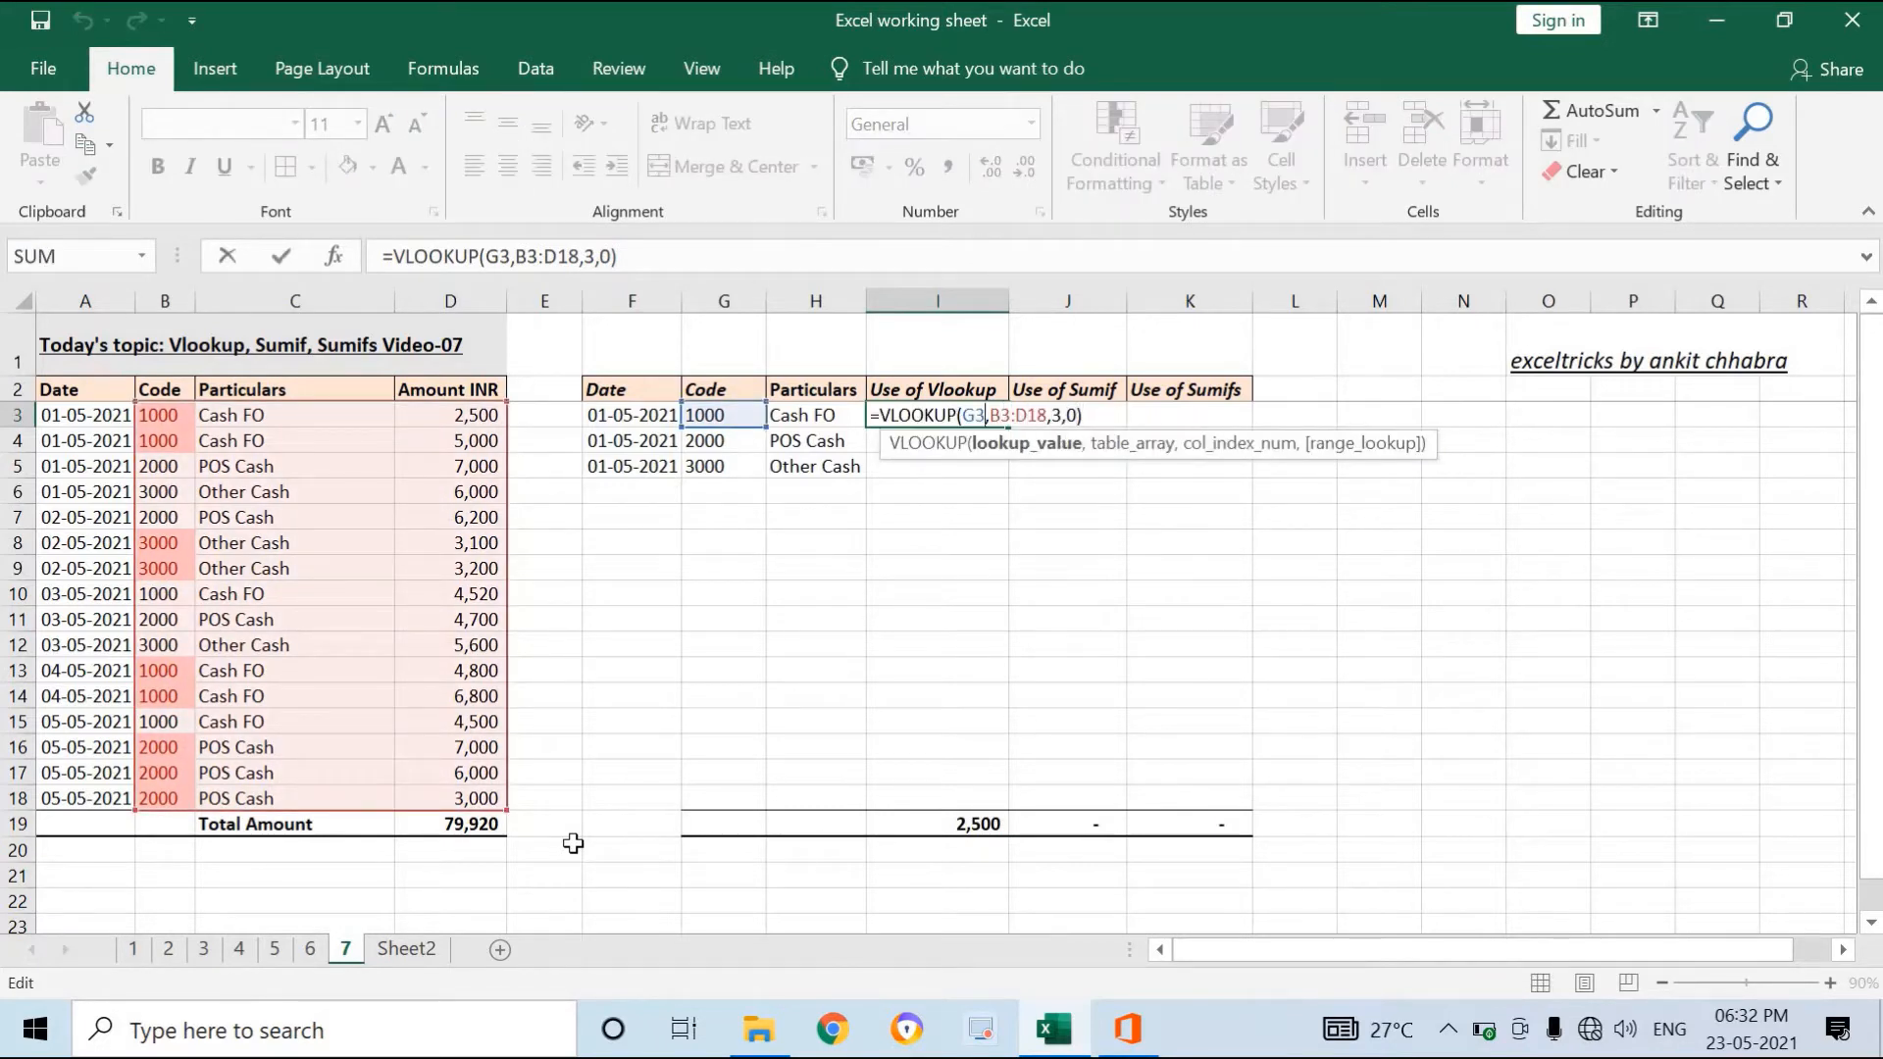
key(Right)
key(F4)
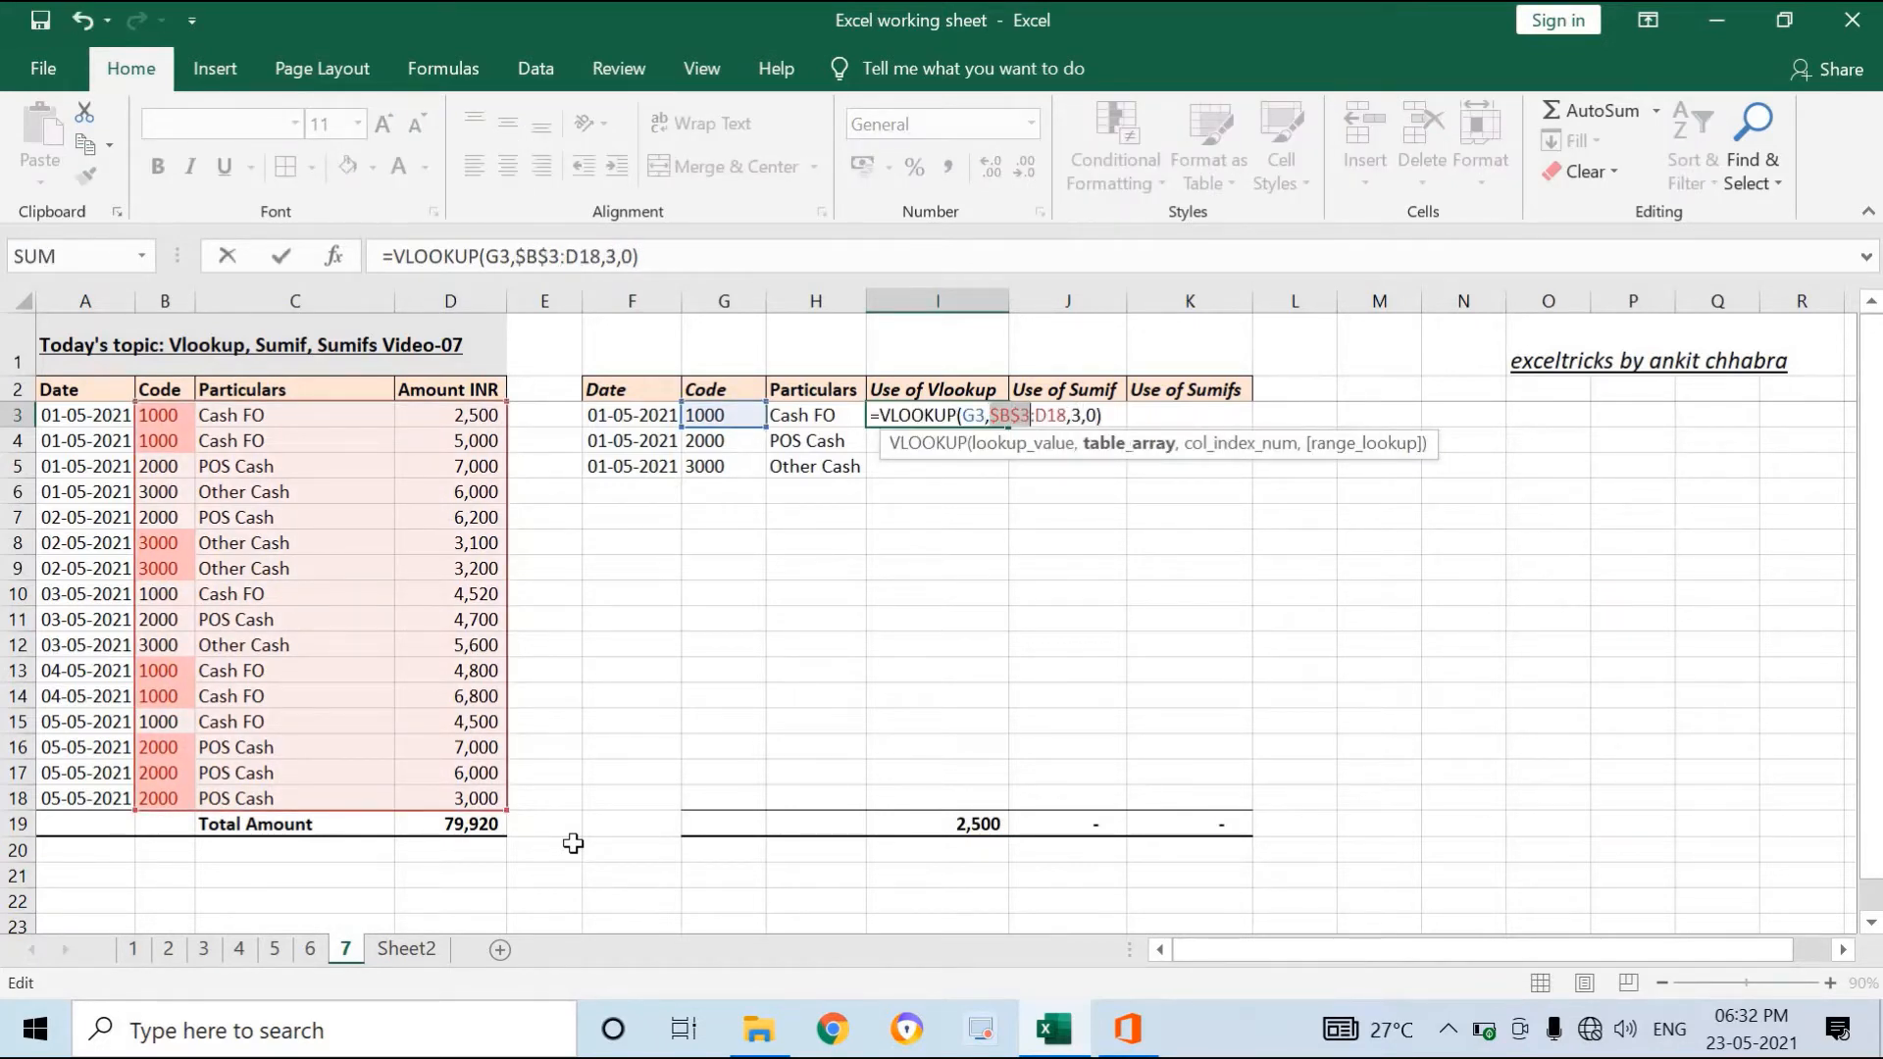
key(Right)
key(Right)
key(F4)
key(Return)
key(Up)
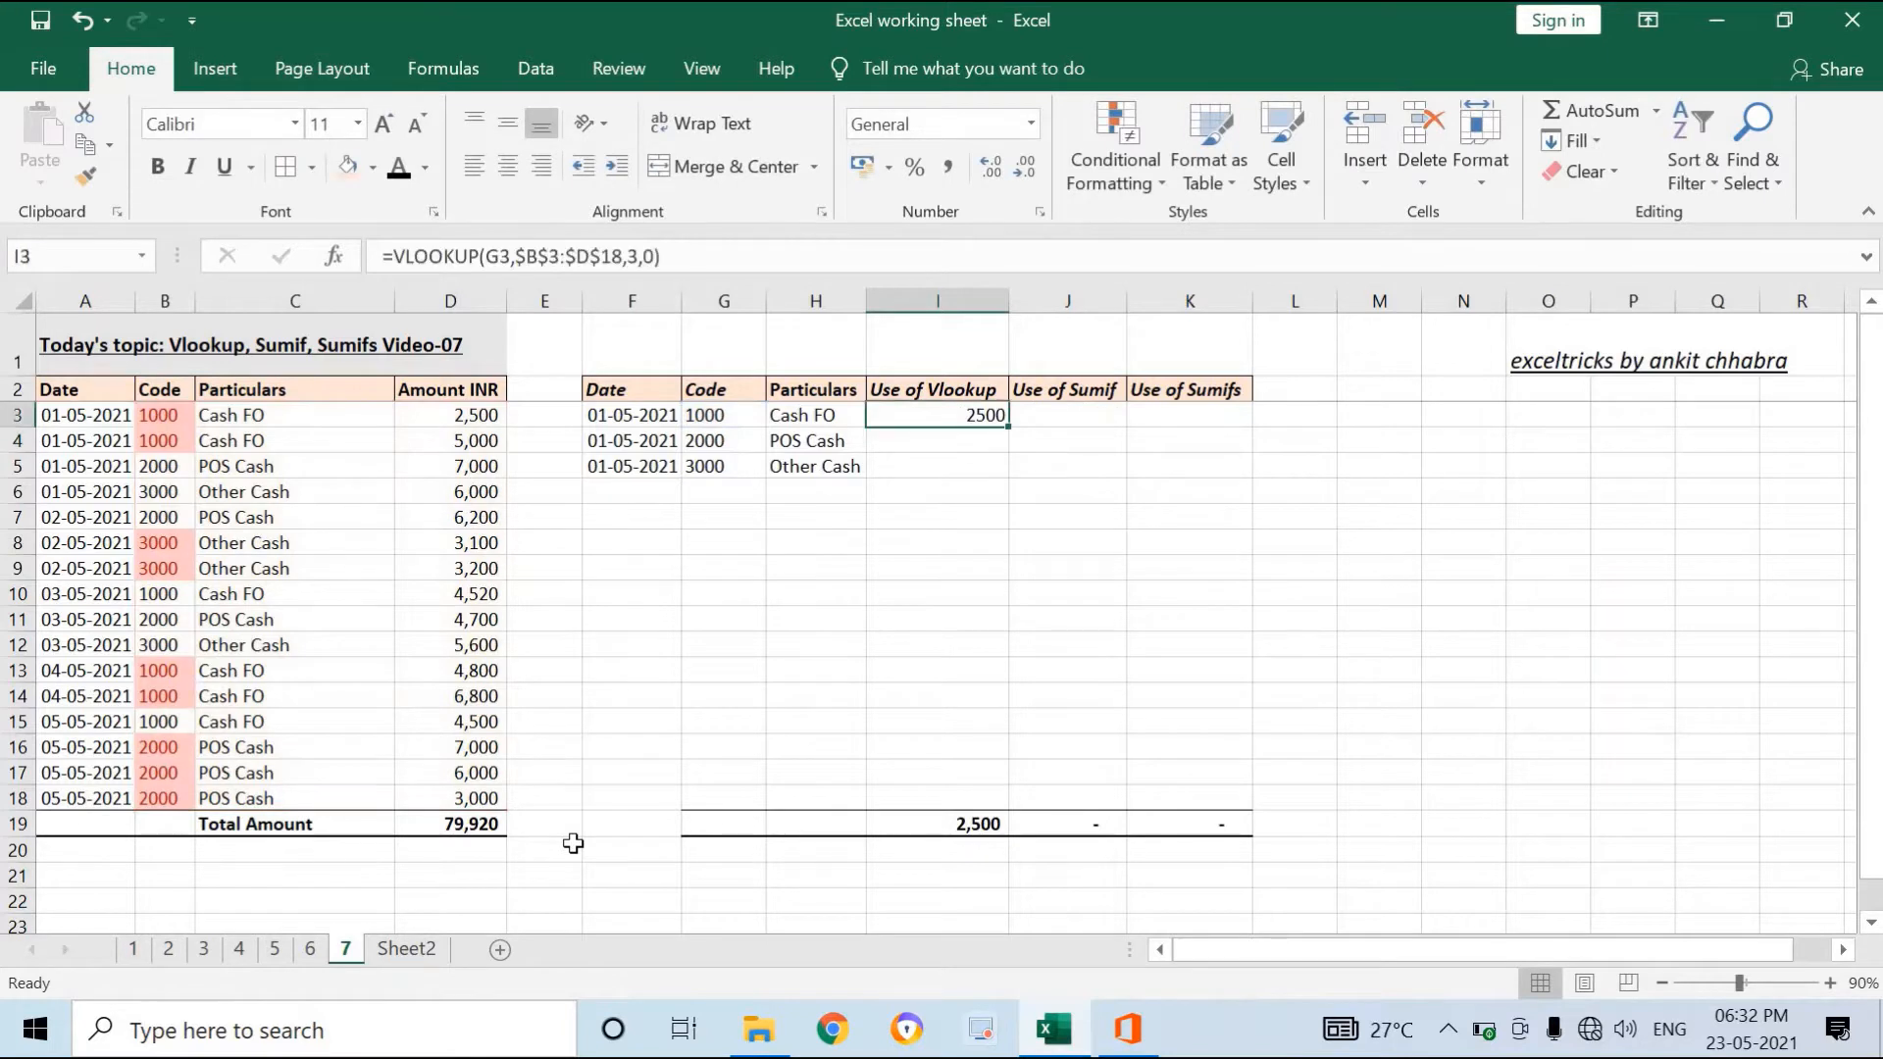
Copy the VLOOKUP formula from I3 down through I5.
key(ctrl+c)
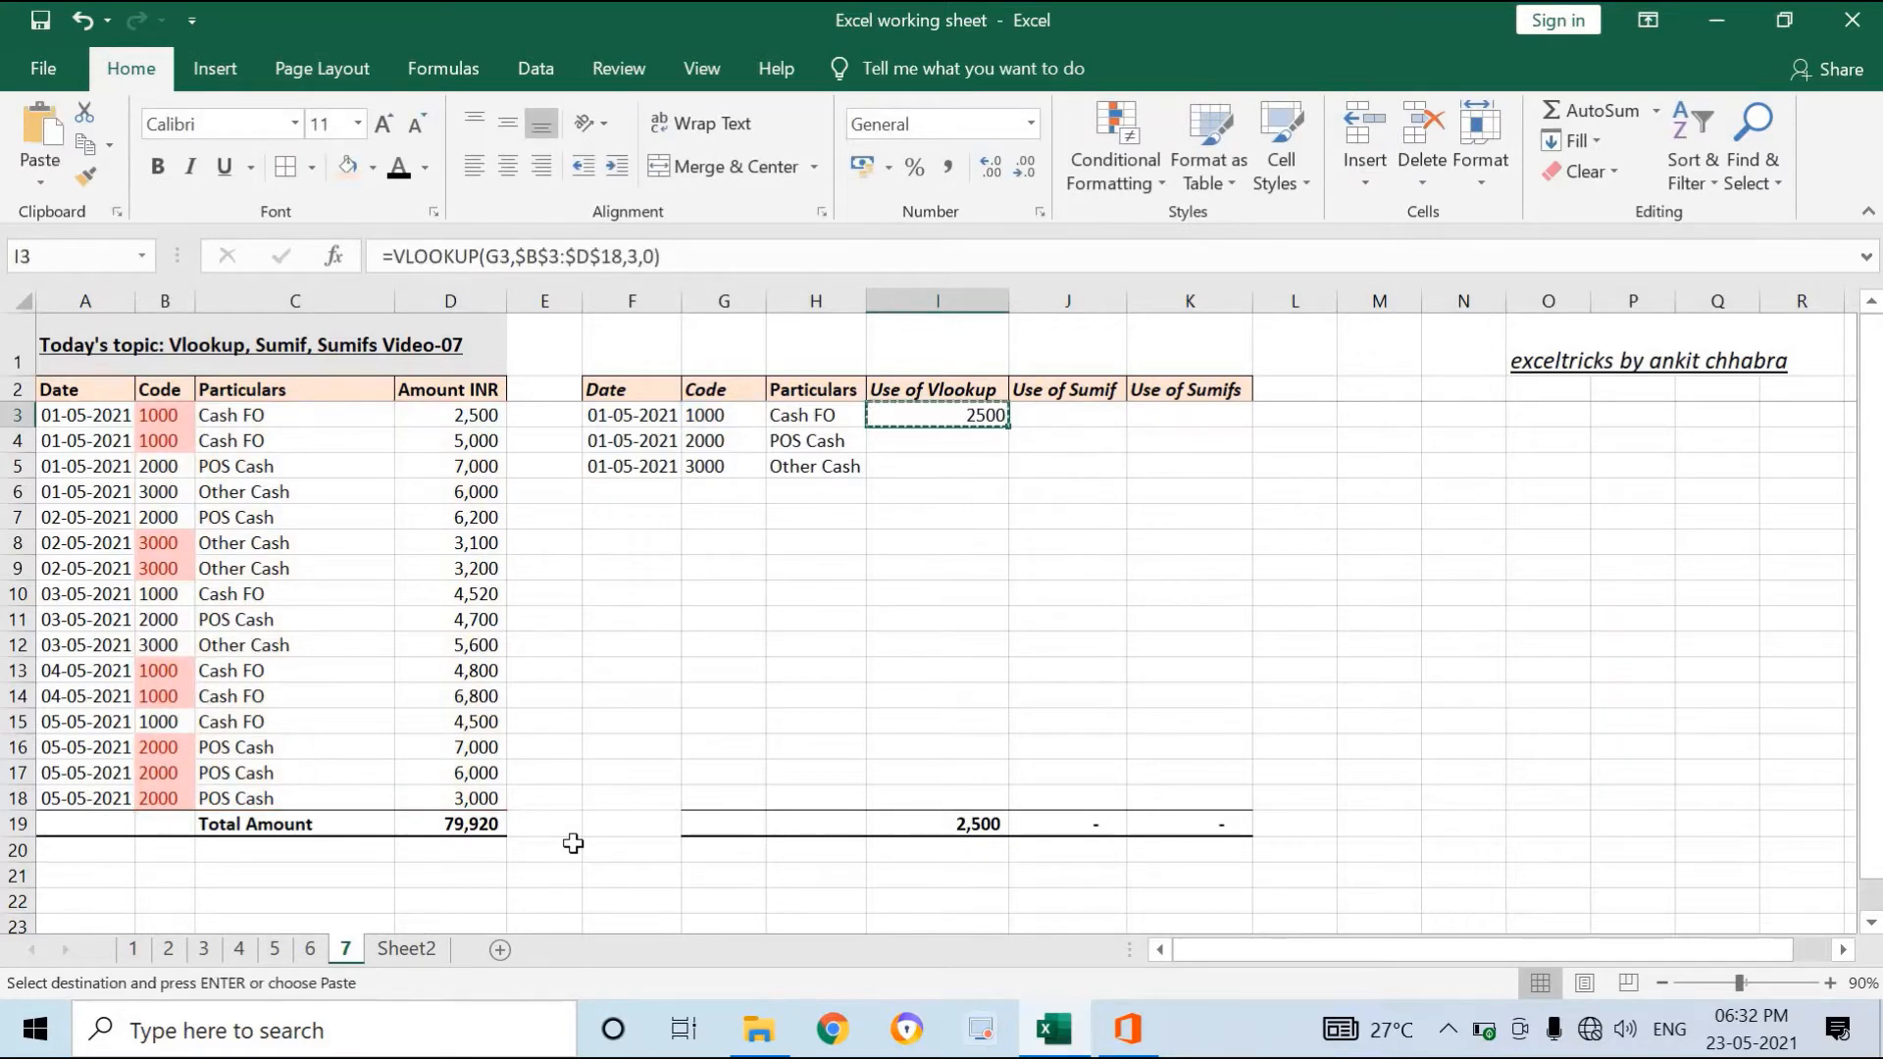
key(shift+Down)
key(shift+Down)
key(Return)
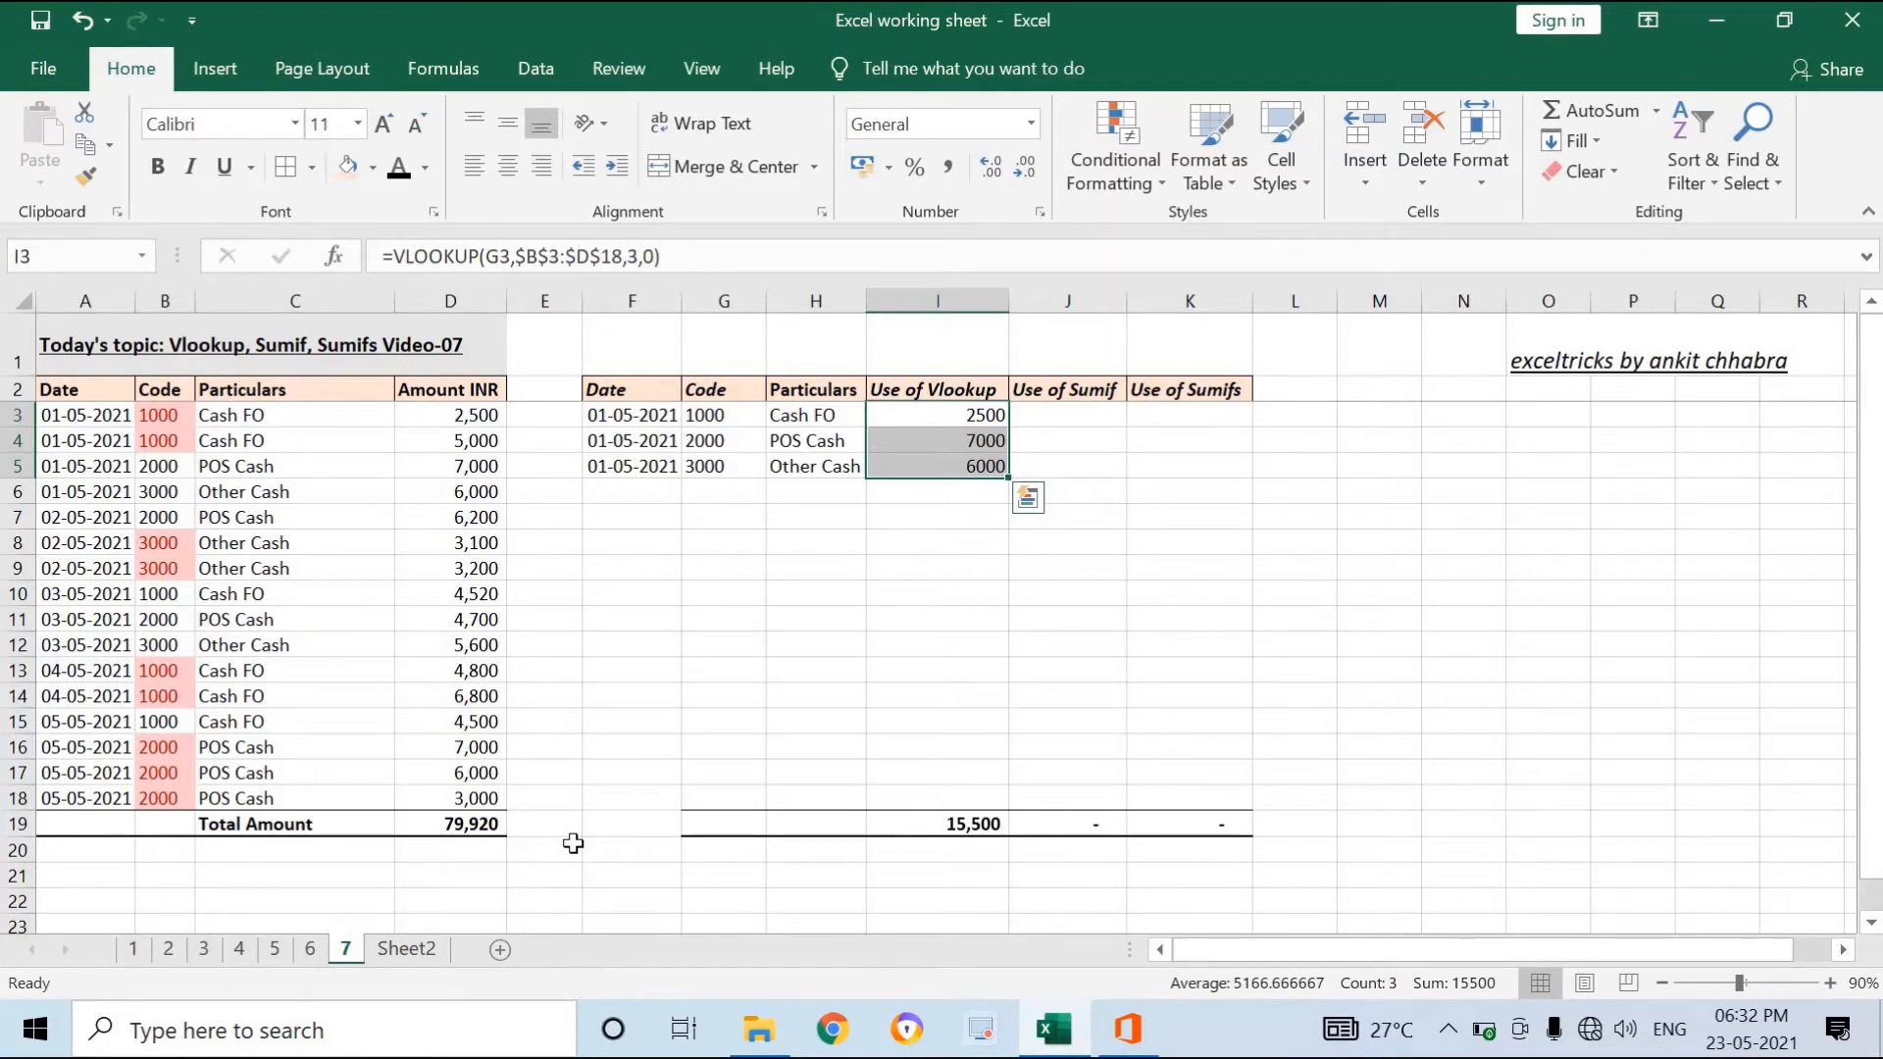
Compare the Vlookup result for code 1000 with that code's first row in the source table.
key(Up)
key(Left)
key(Down)
key(Left)
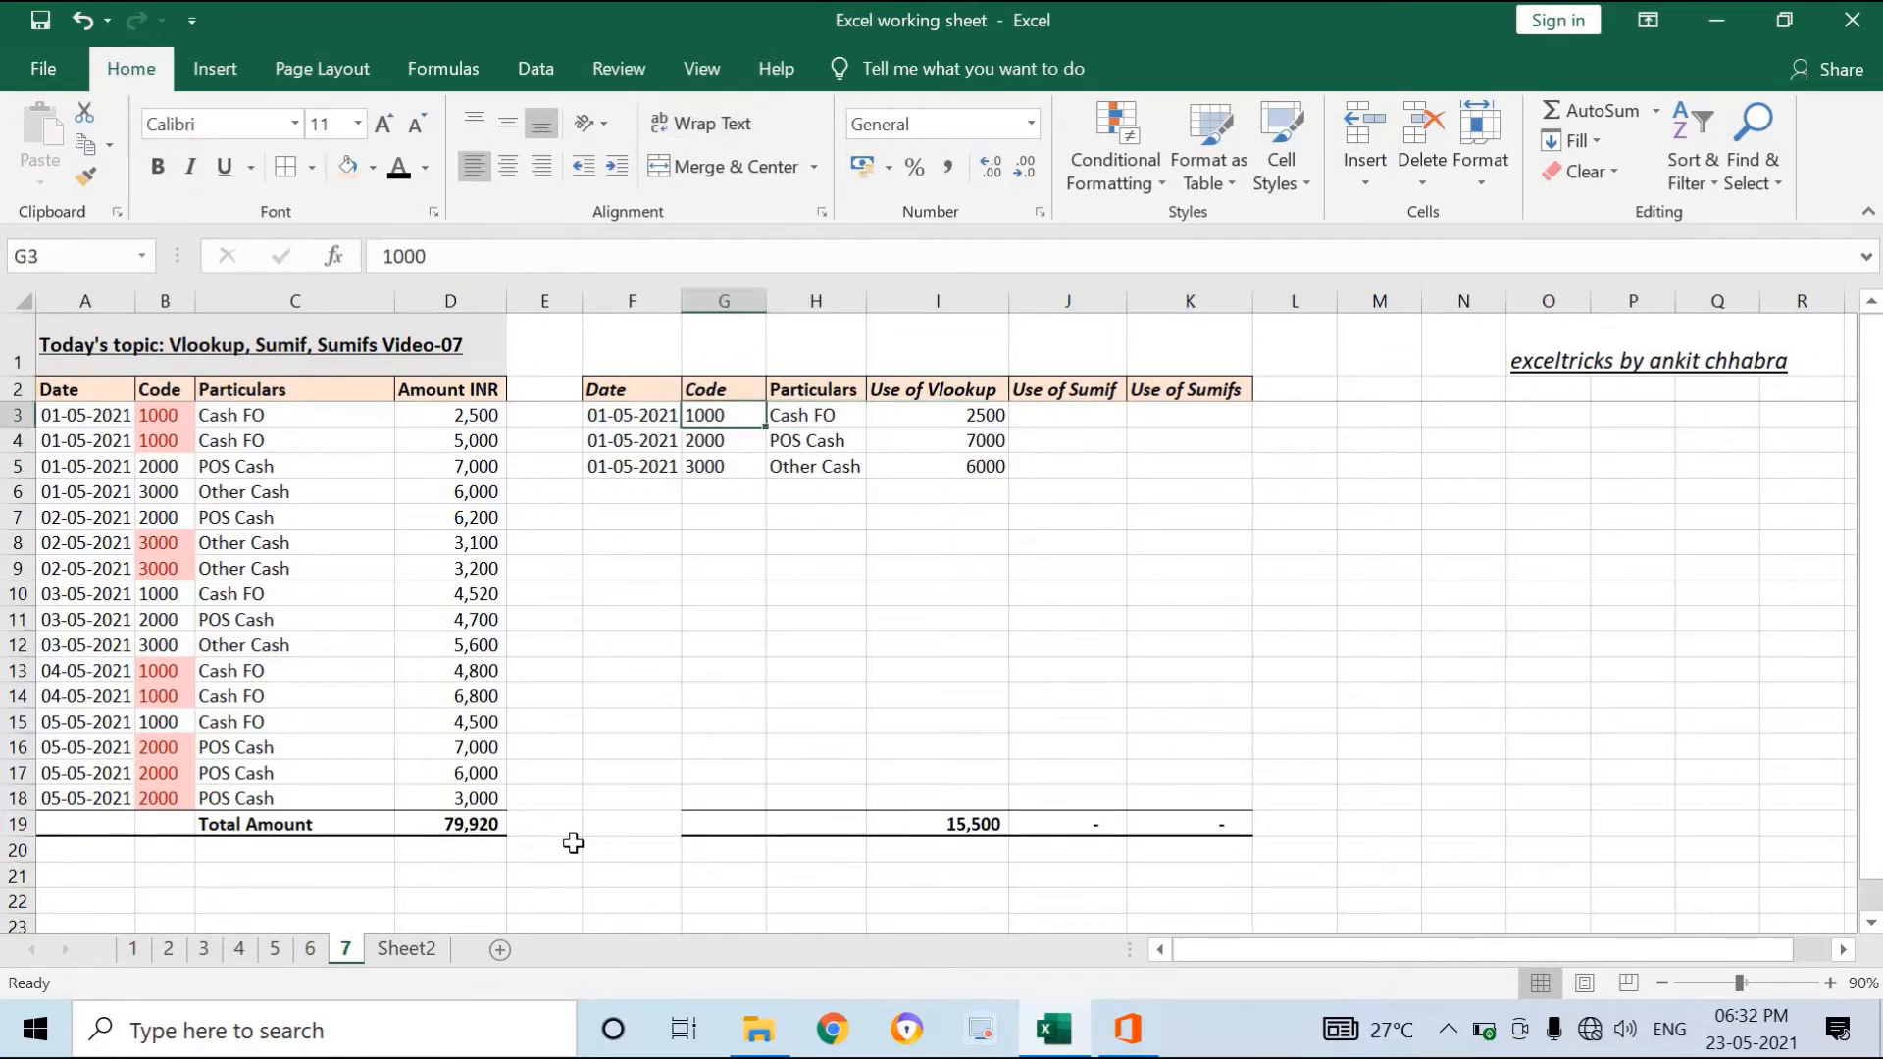
key(Left)
key(Left)
key(Left)
key(Left)
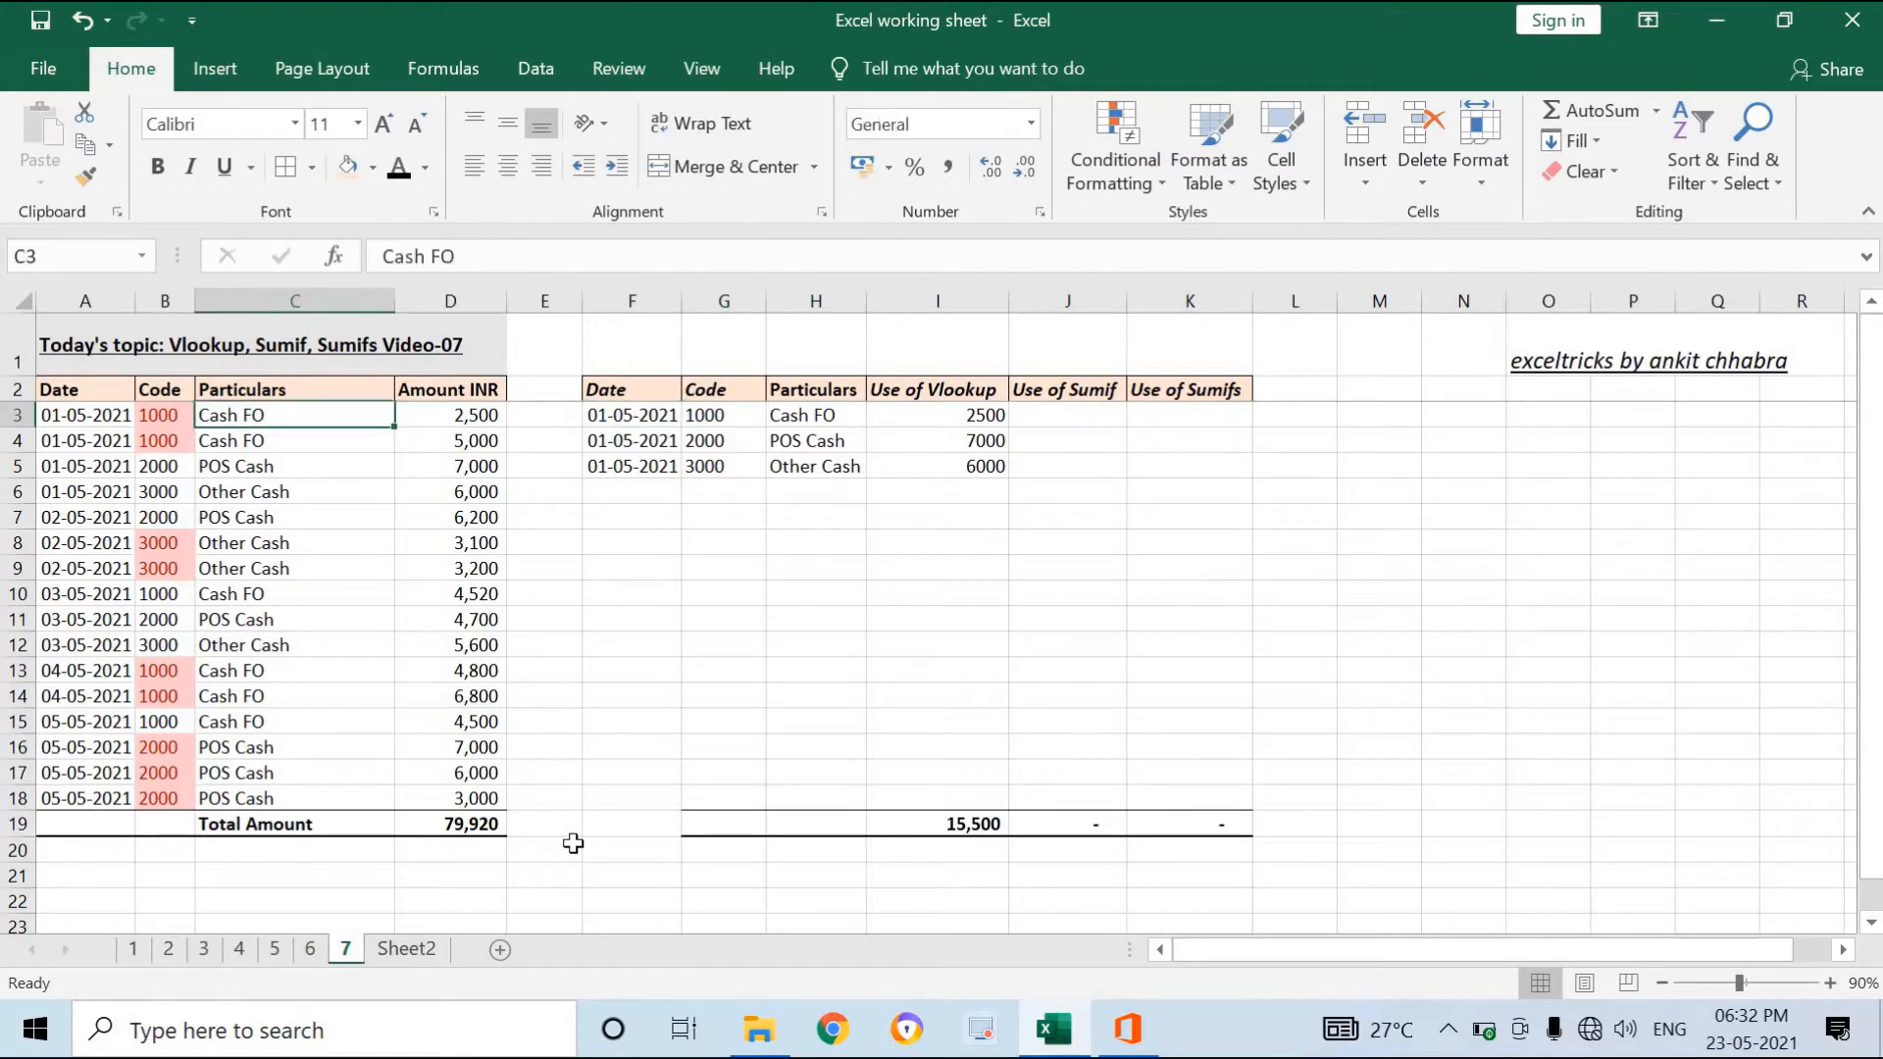
key(Right)
key(Right)
key(Right)
key(Right)
key(Right)
key(Right)
key(Right)
key(Down)
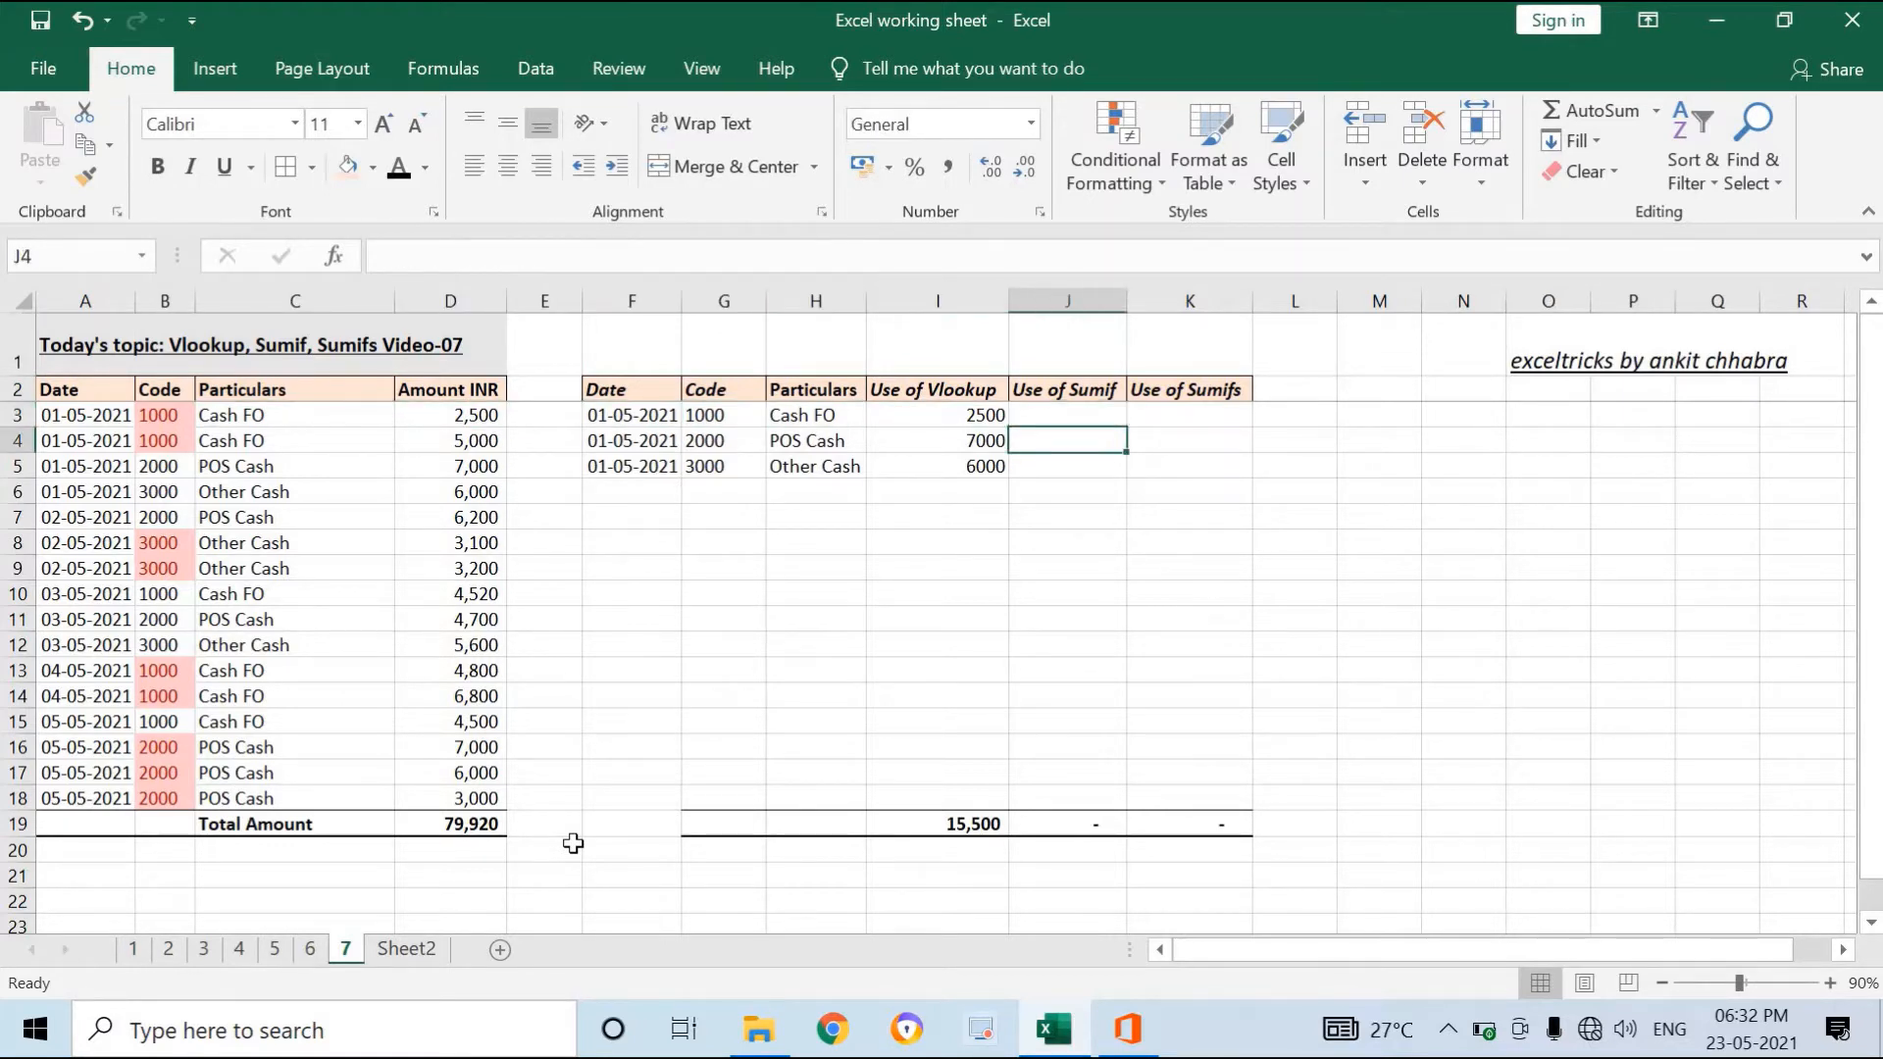
Compare the Vlookup result for code 2000 with that code's first row in the source table.
key(Left)
key(Left)
key(Left)
key(Left)
key(Left)
key(Left)
key(Left)
key(Left)
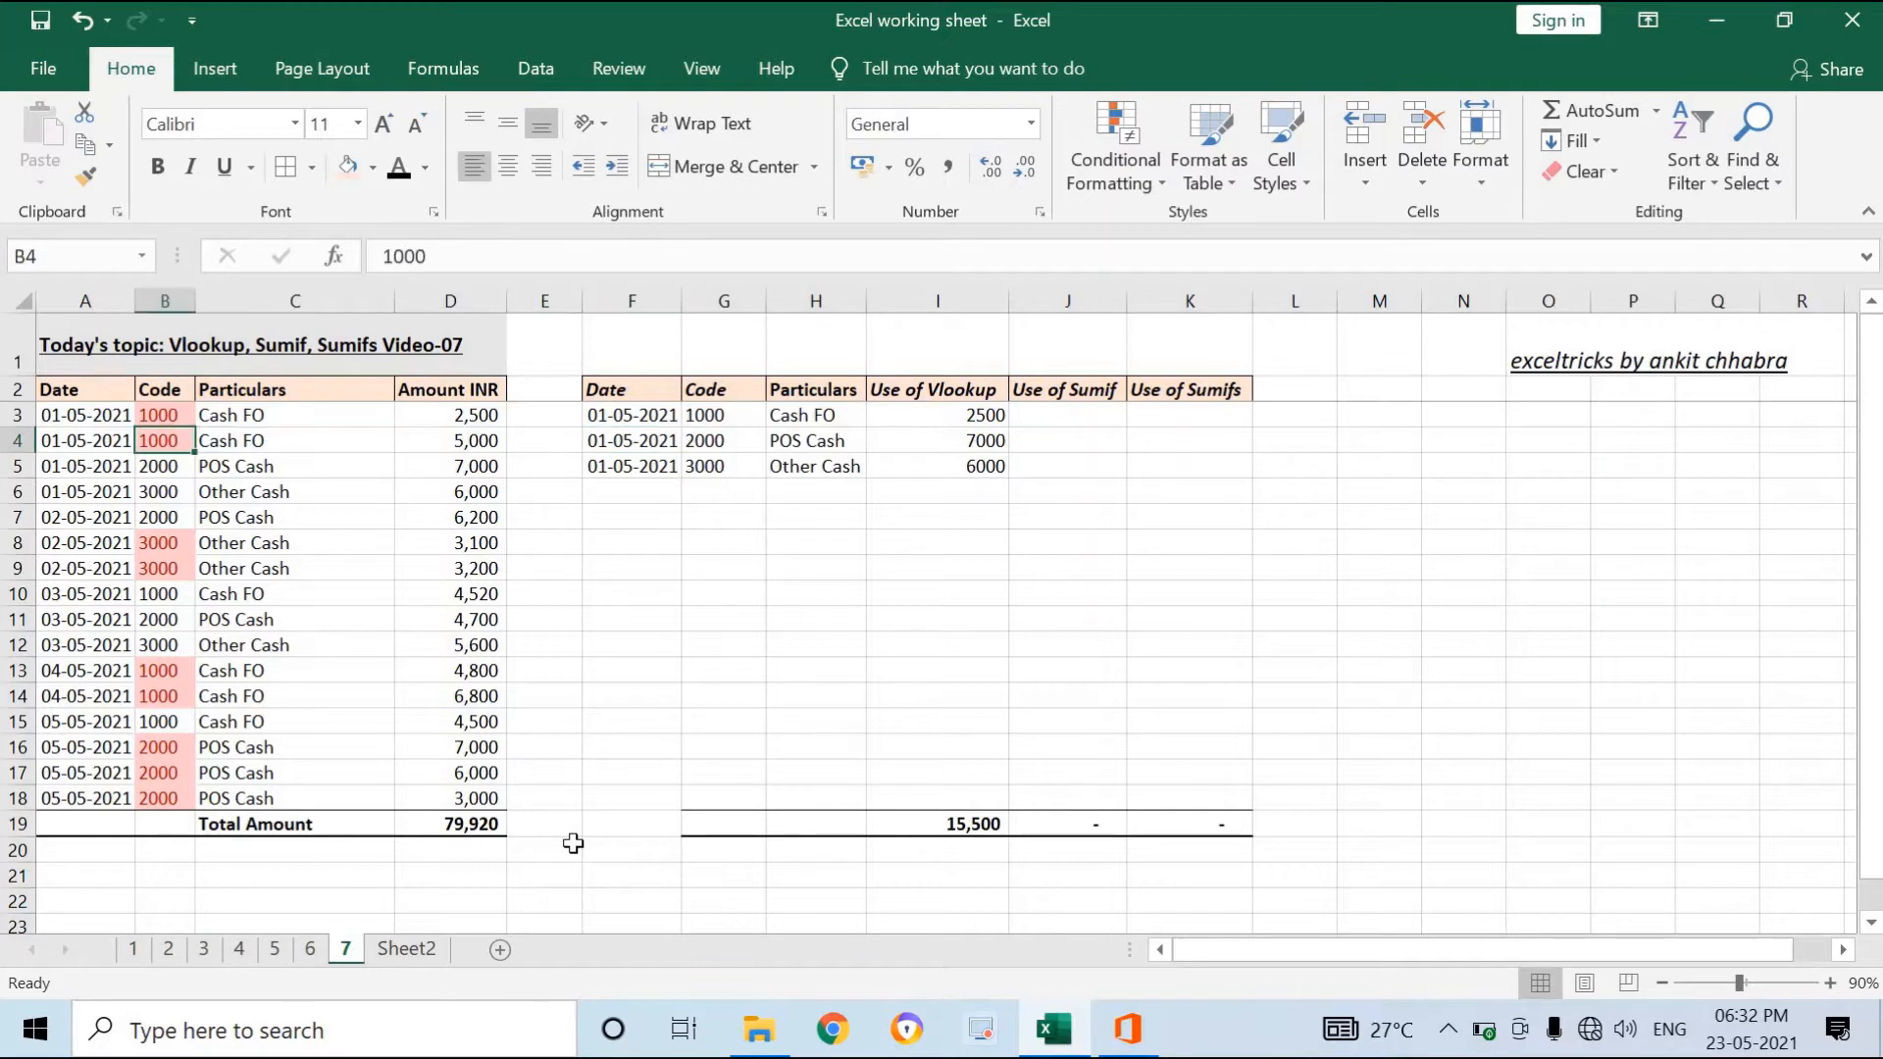
key(Down)
key(Right)
key(Right)
key(Right)
key(Right)
key(Right)
key(Right)
key(Right)
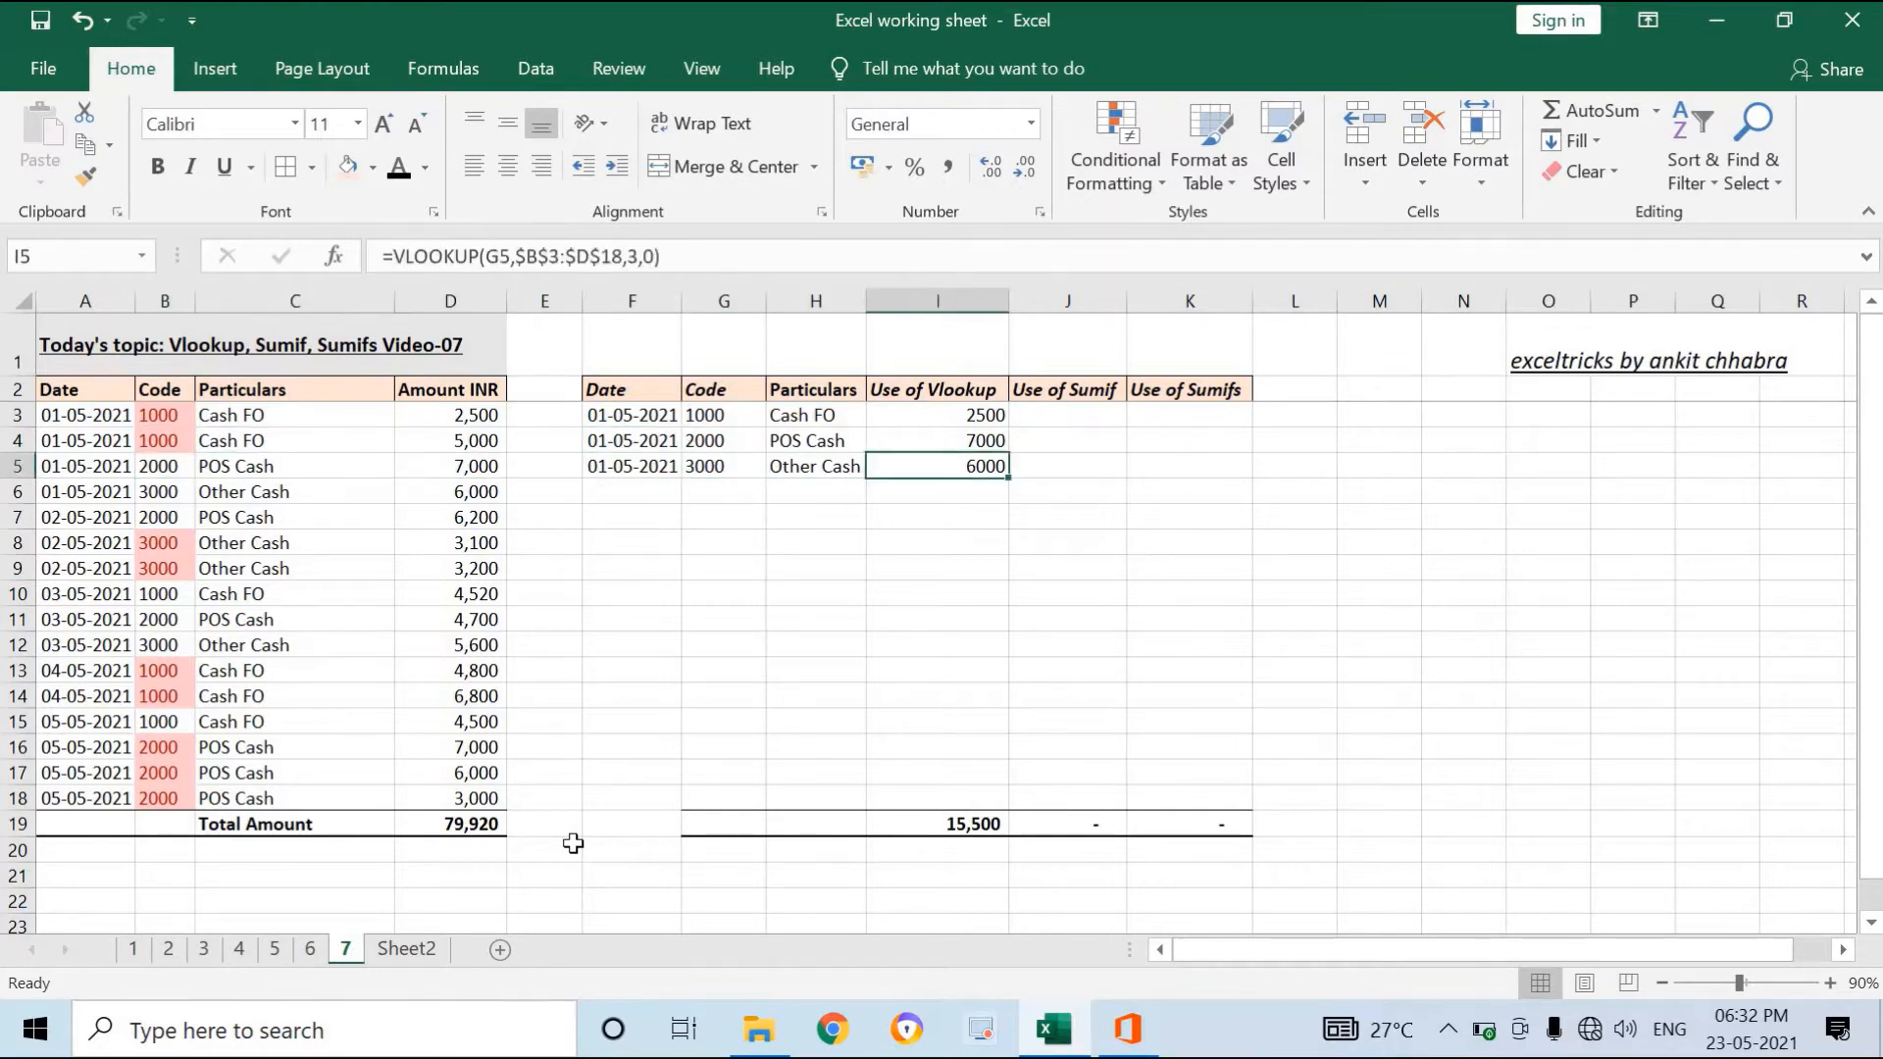
Compare the Vlookup result for code 3000 with that code's first row in the source table.
key(Up)
key(Left)
key(Left)
key(Left)
key(Left)
key(Left)
key(Left)
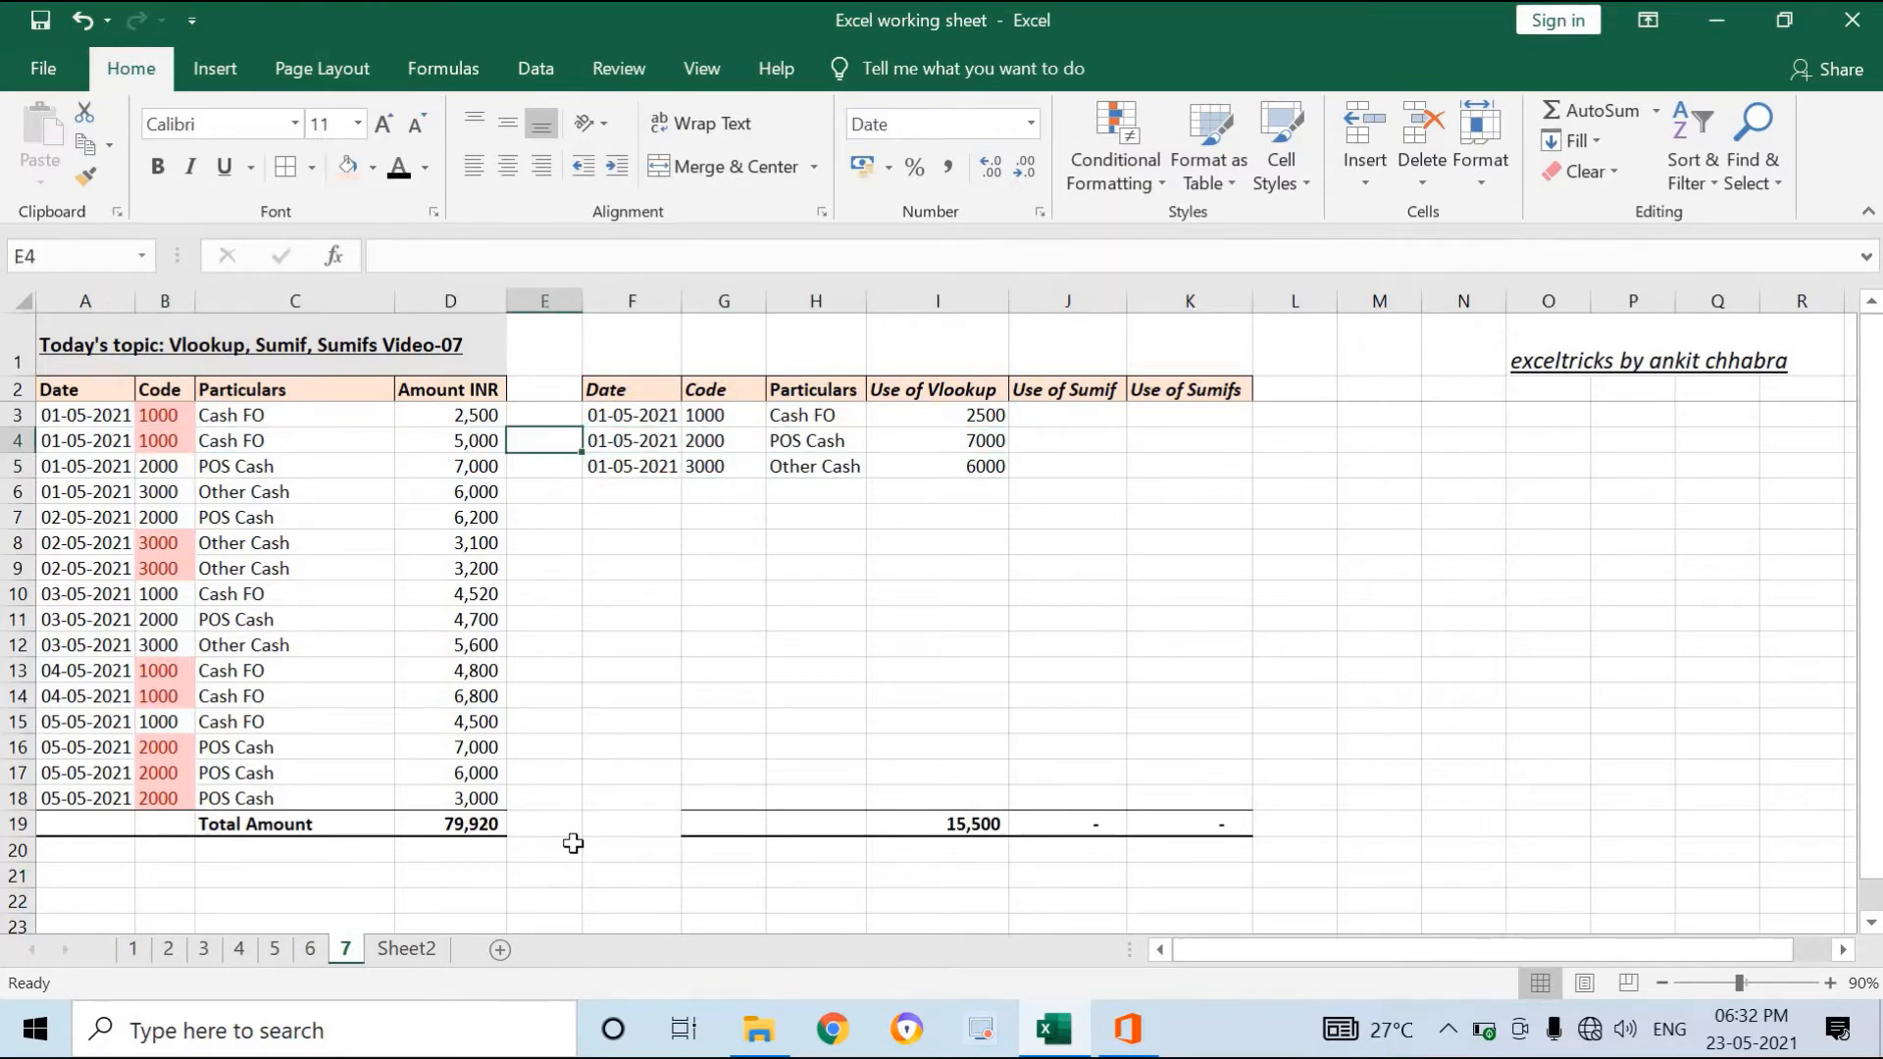
key(Left)
key(Down)
key(Down)
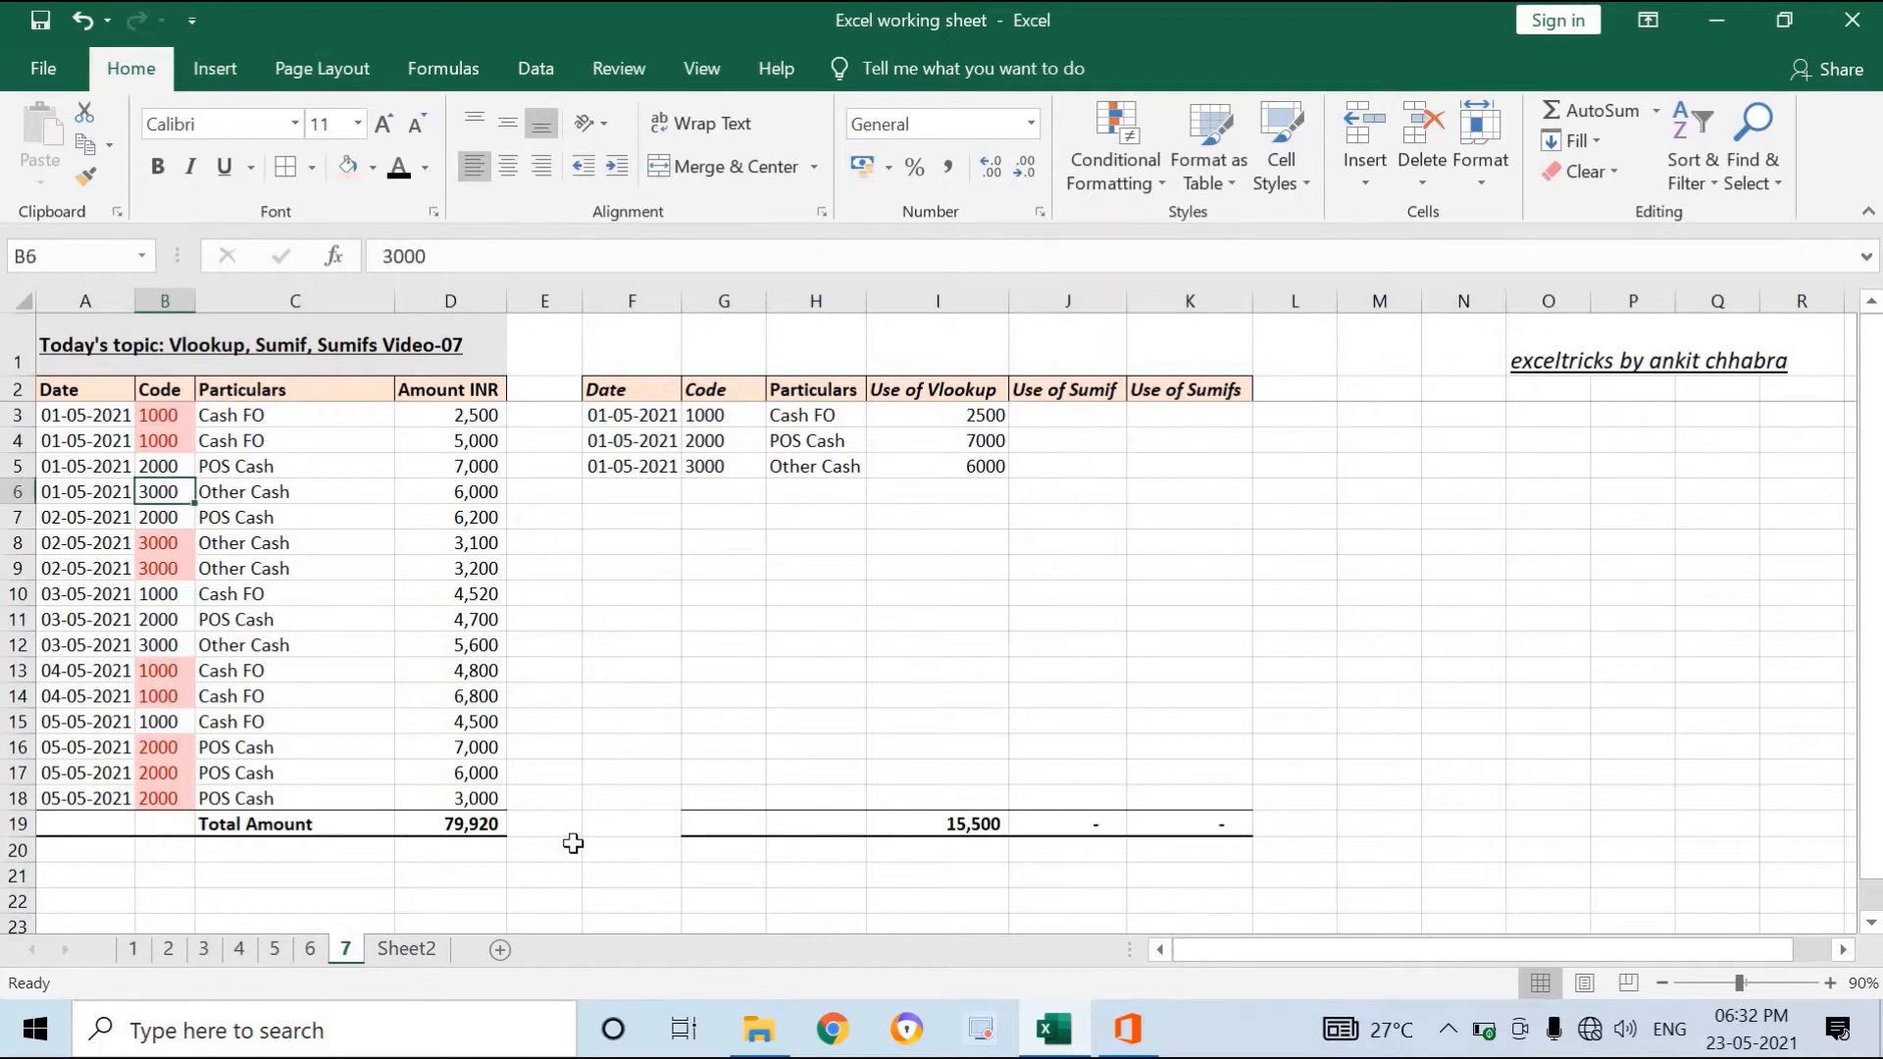
key(Right)
key(Right)
key(Right)
key(Up)
key(Up)
key(Right)
key(Right)
key(Right)
key(Right)
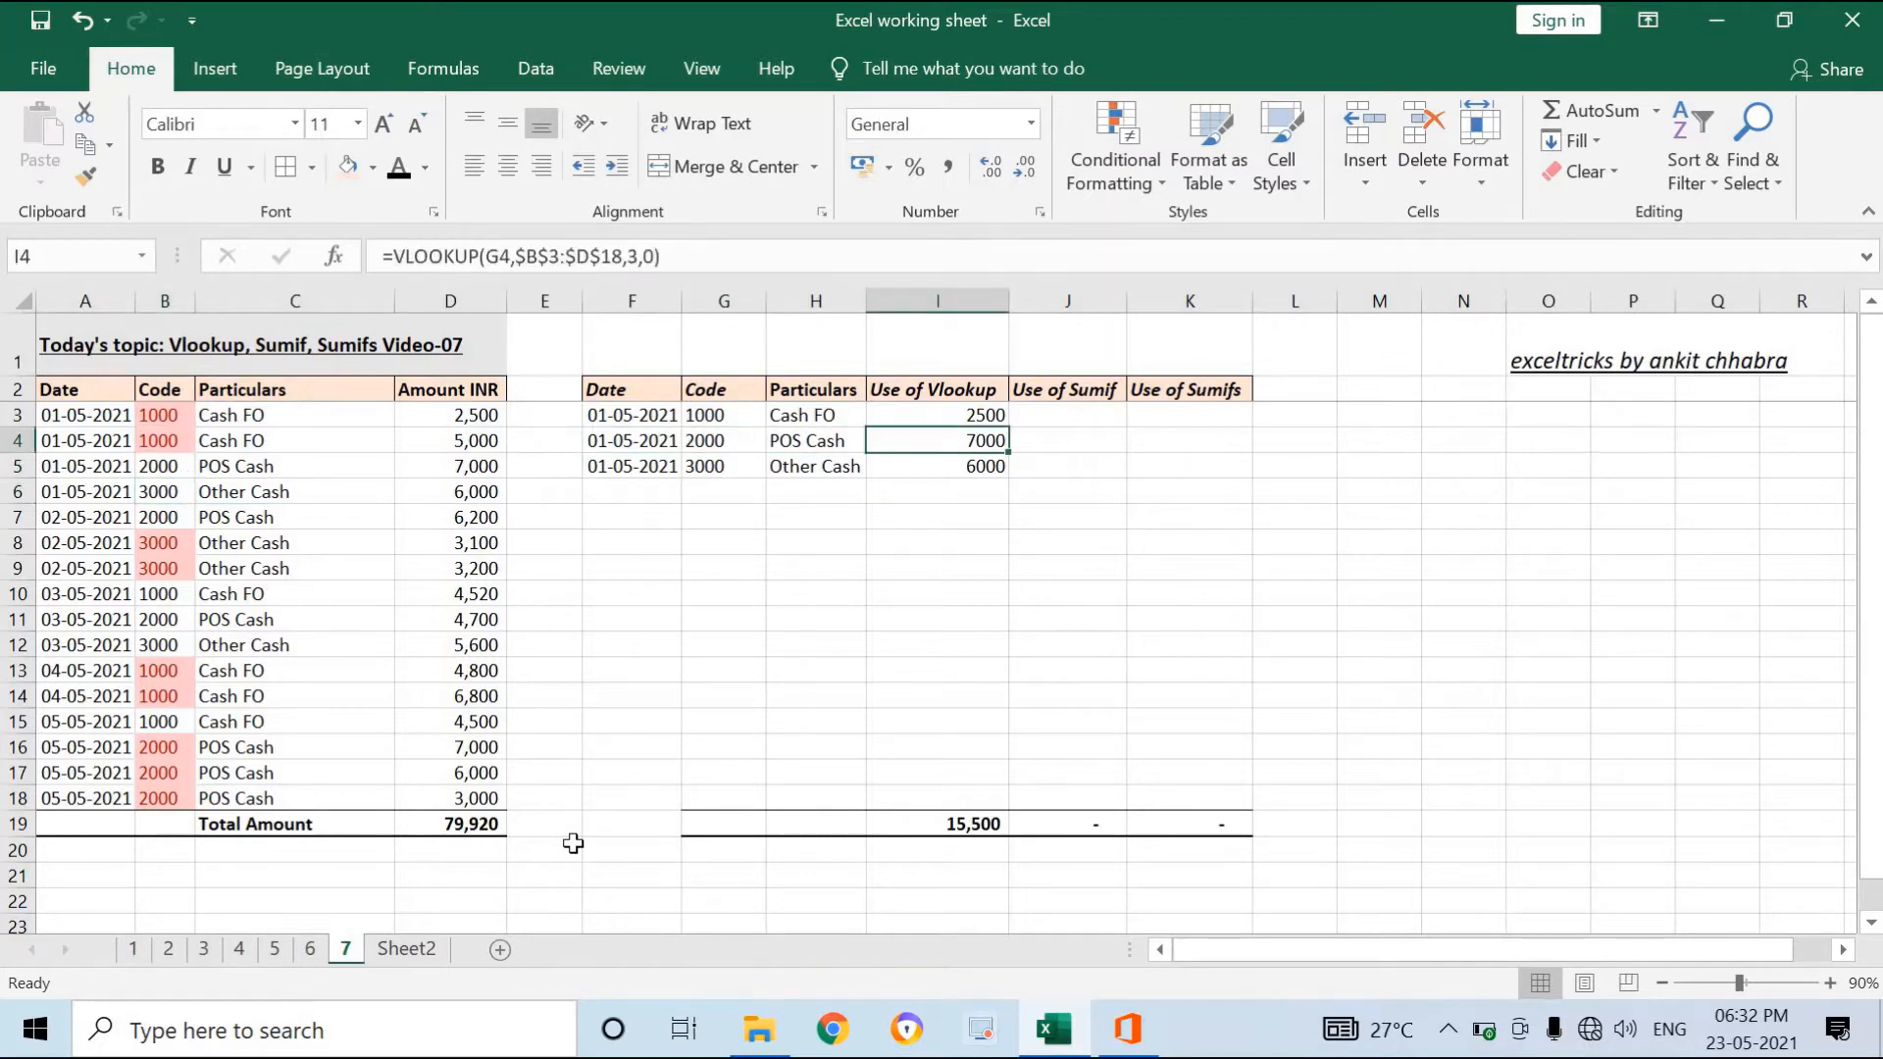
key(Down)
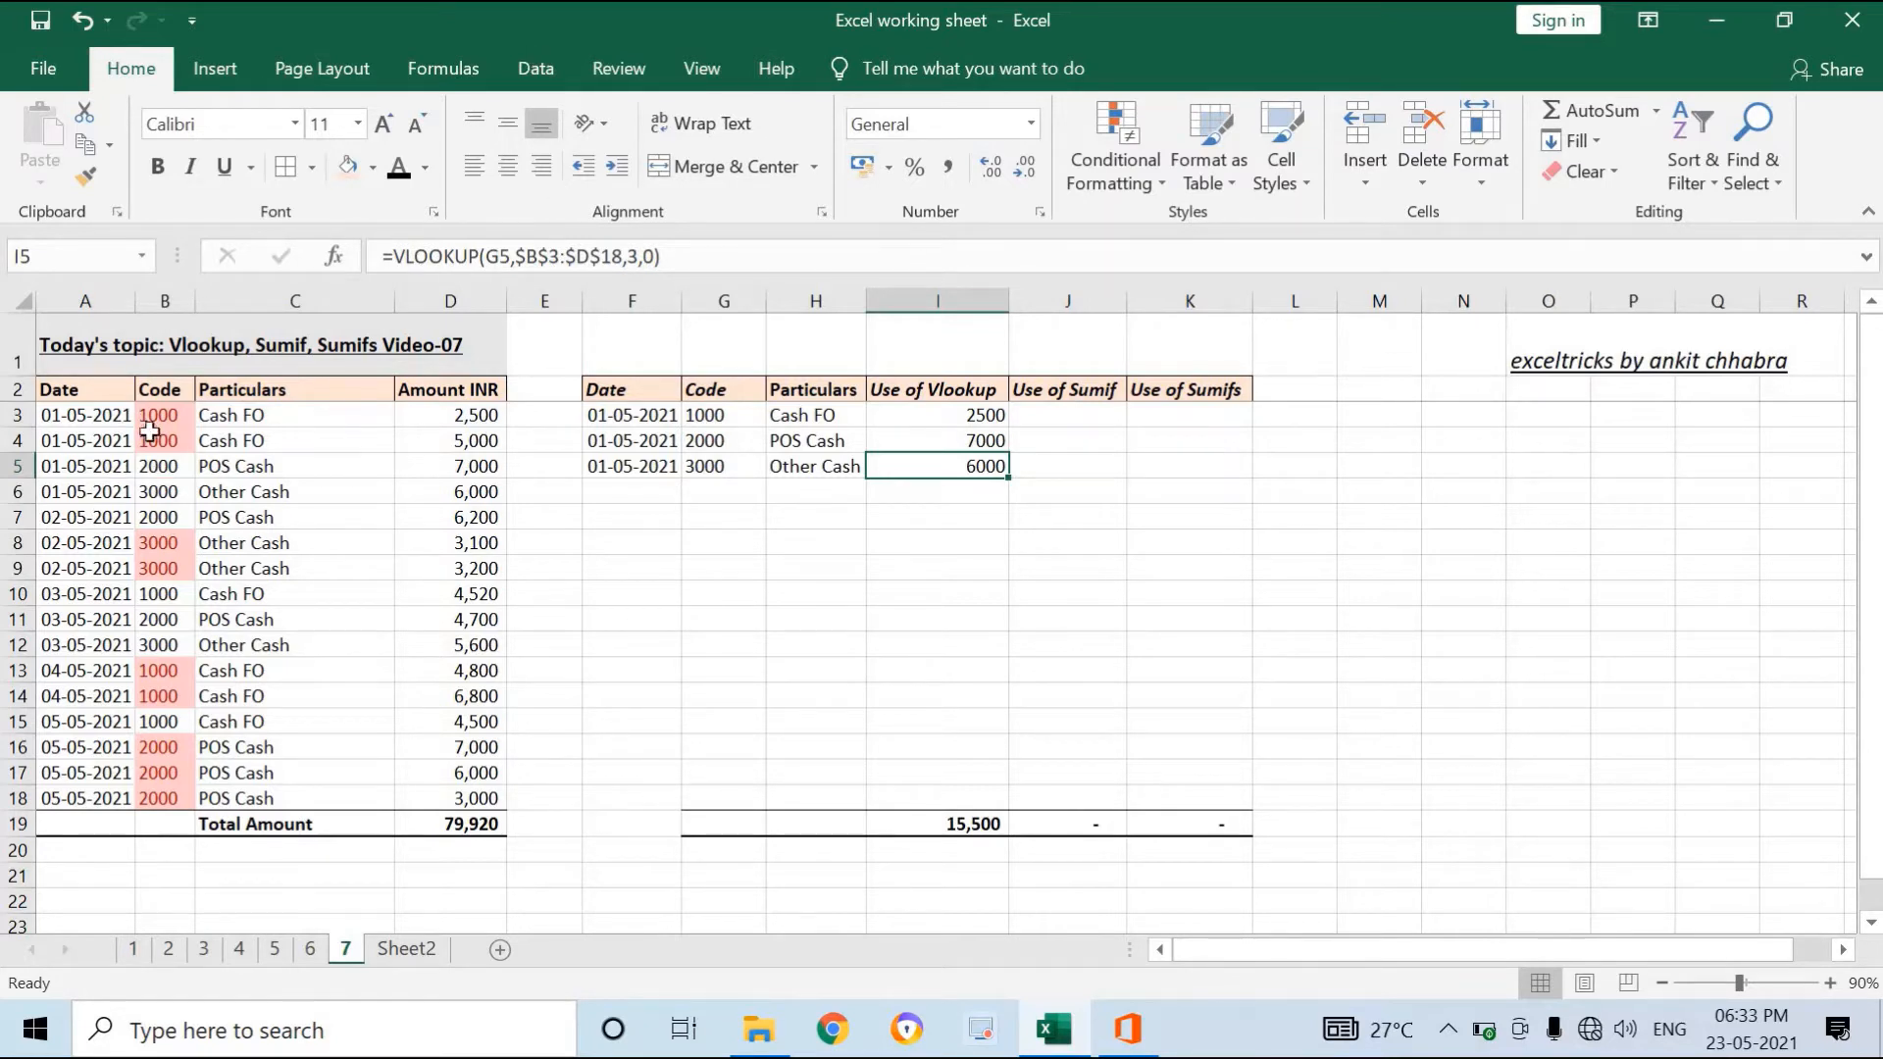
Check the repeated codes in B3:B18 of the source table against the Vlookup results.
drag(152, 418, 177, 796)
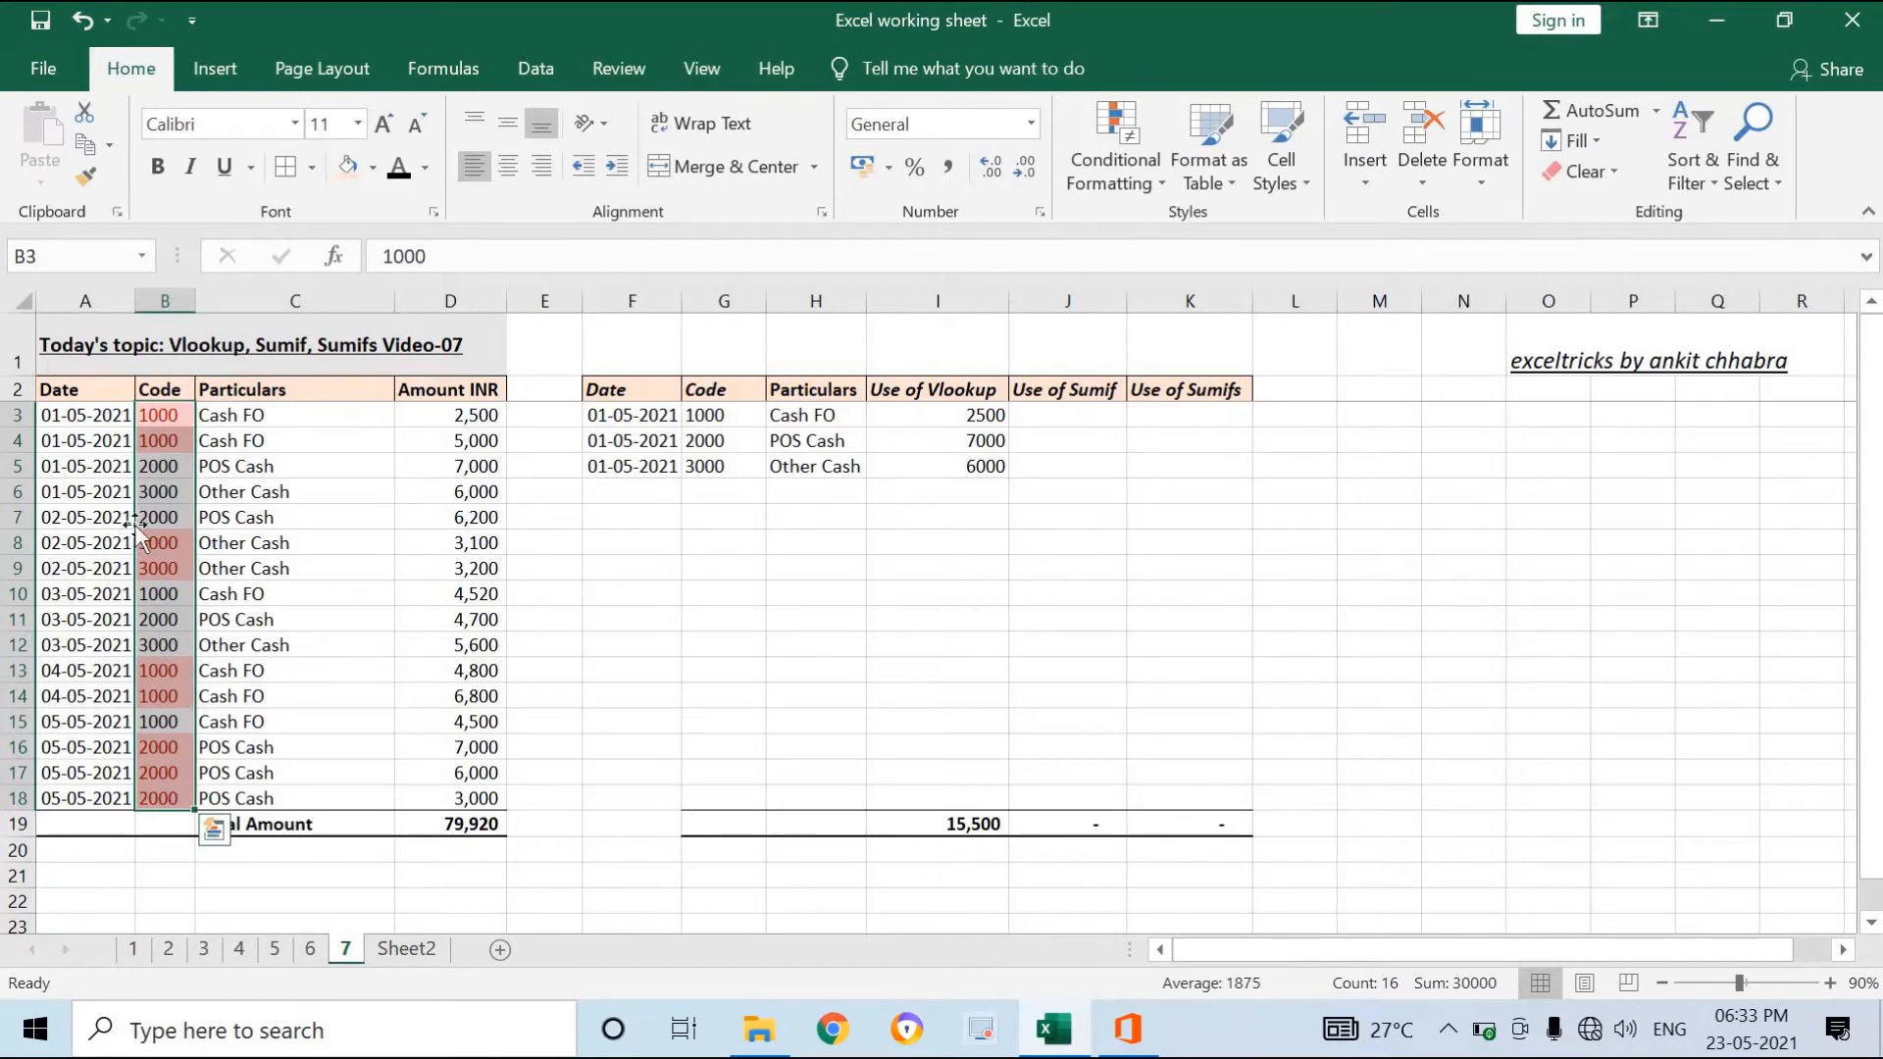
click(180, 423)
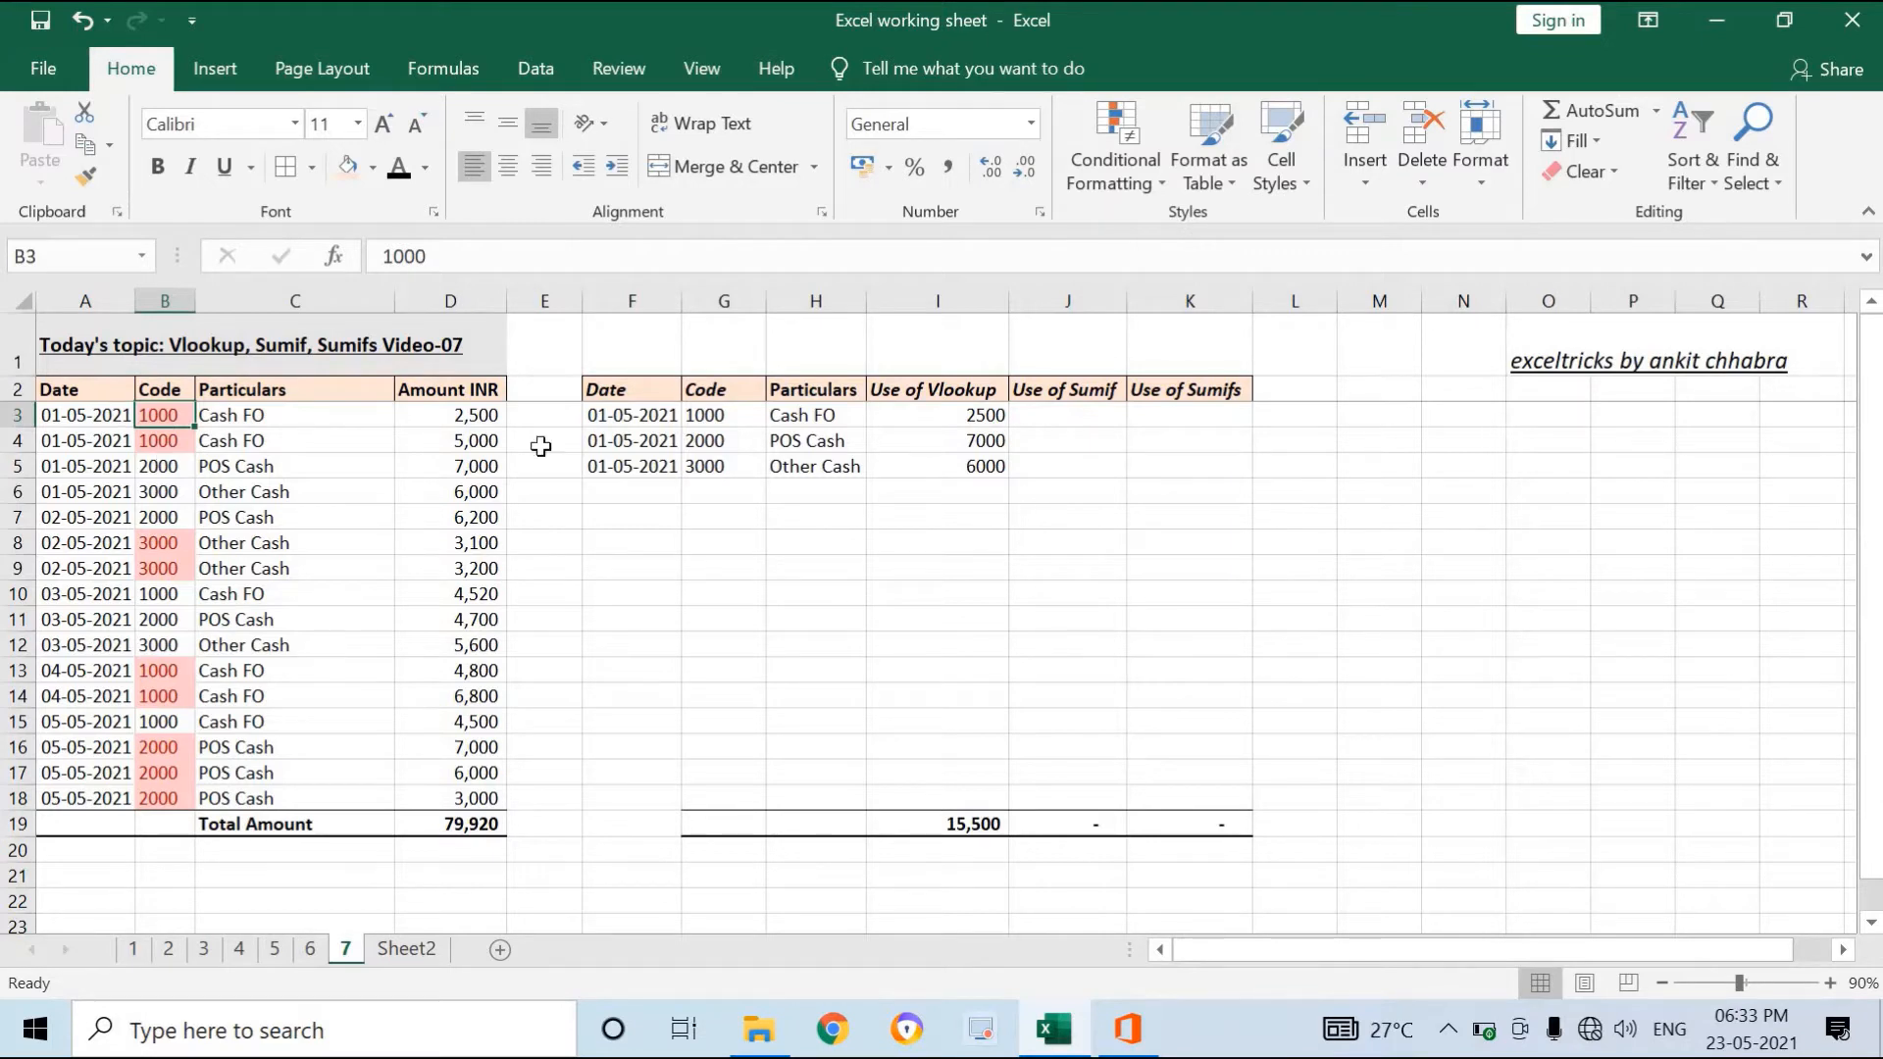
click(976, 443)
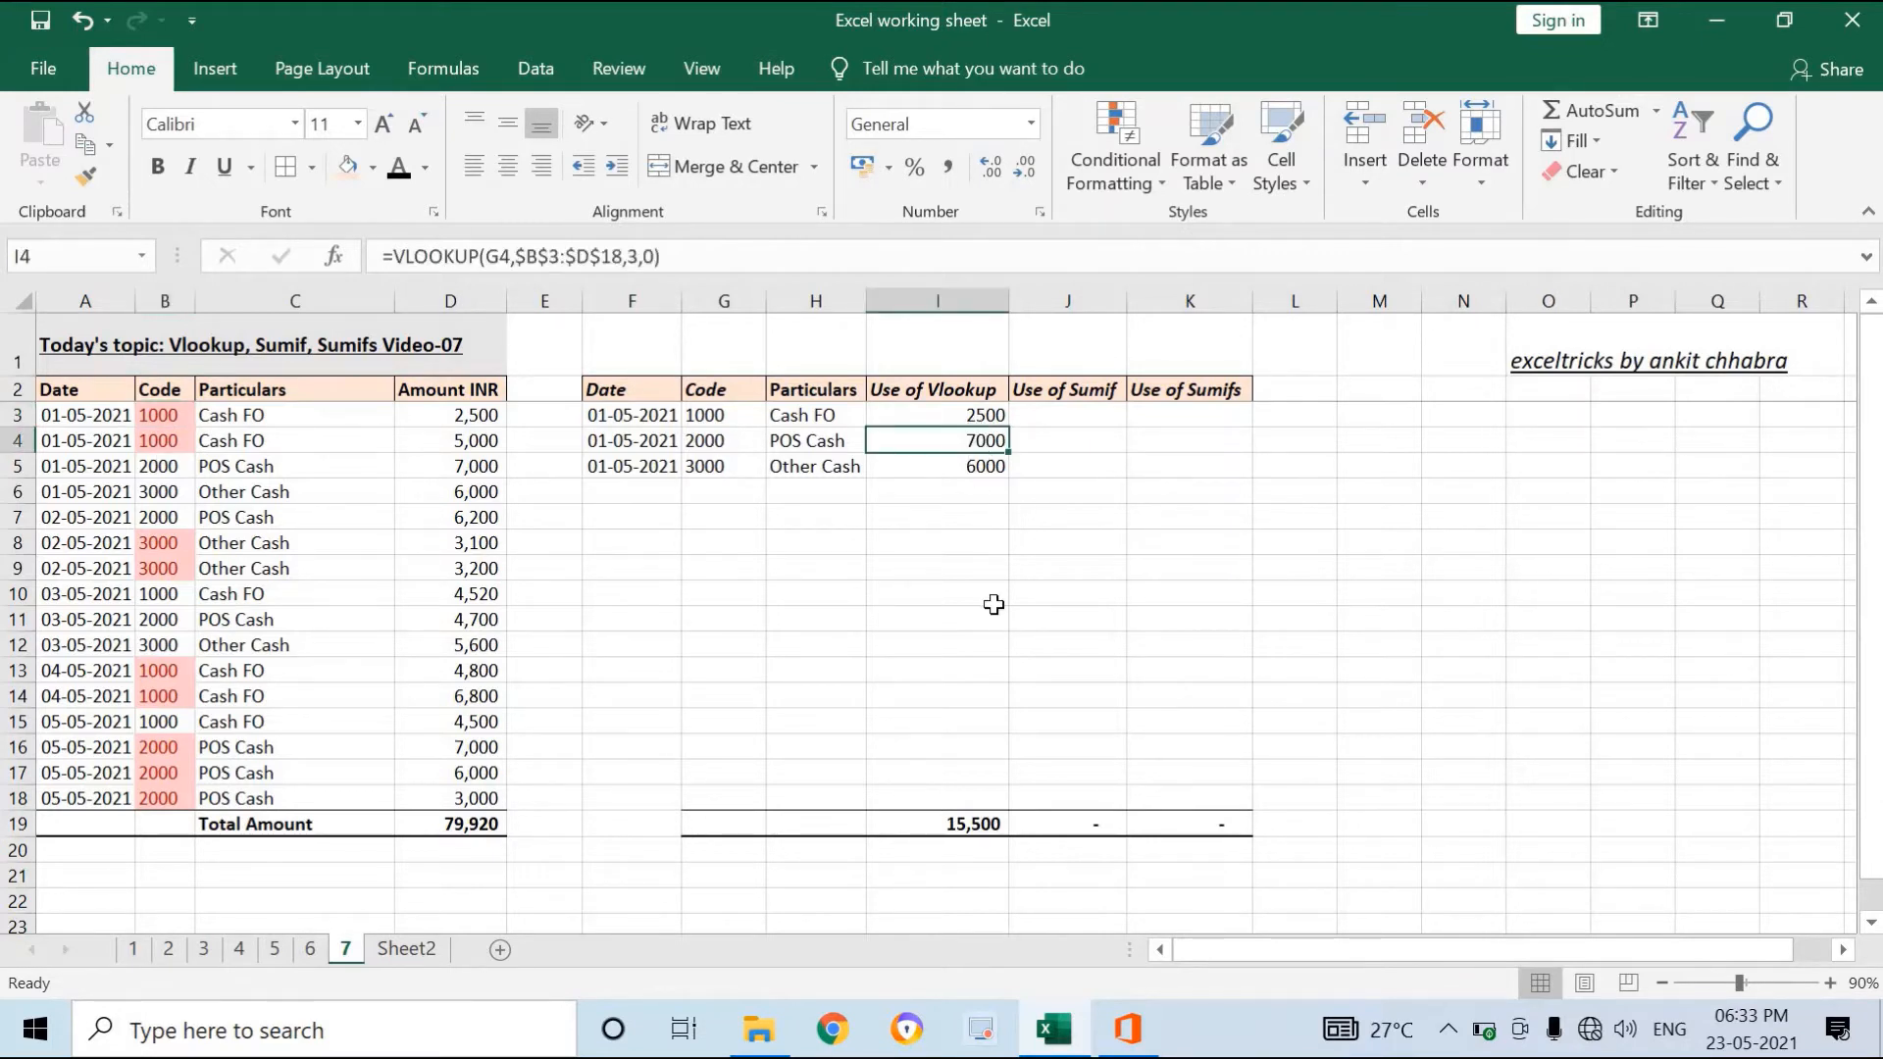
key(Up)
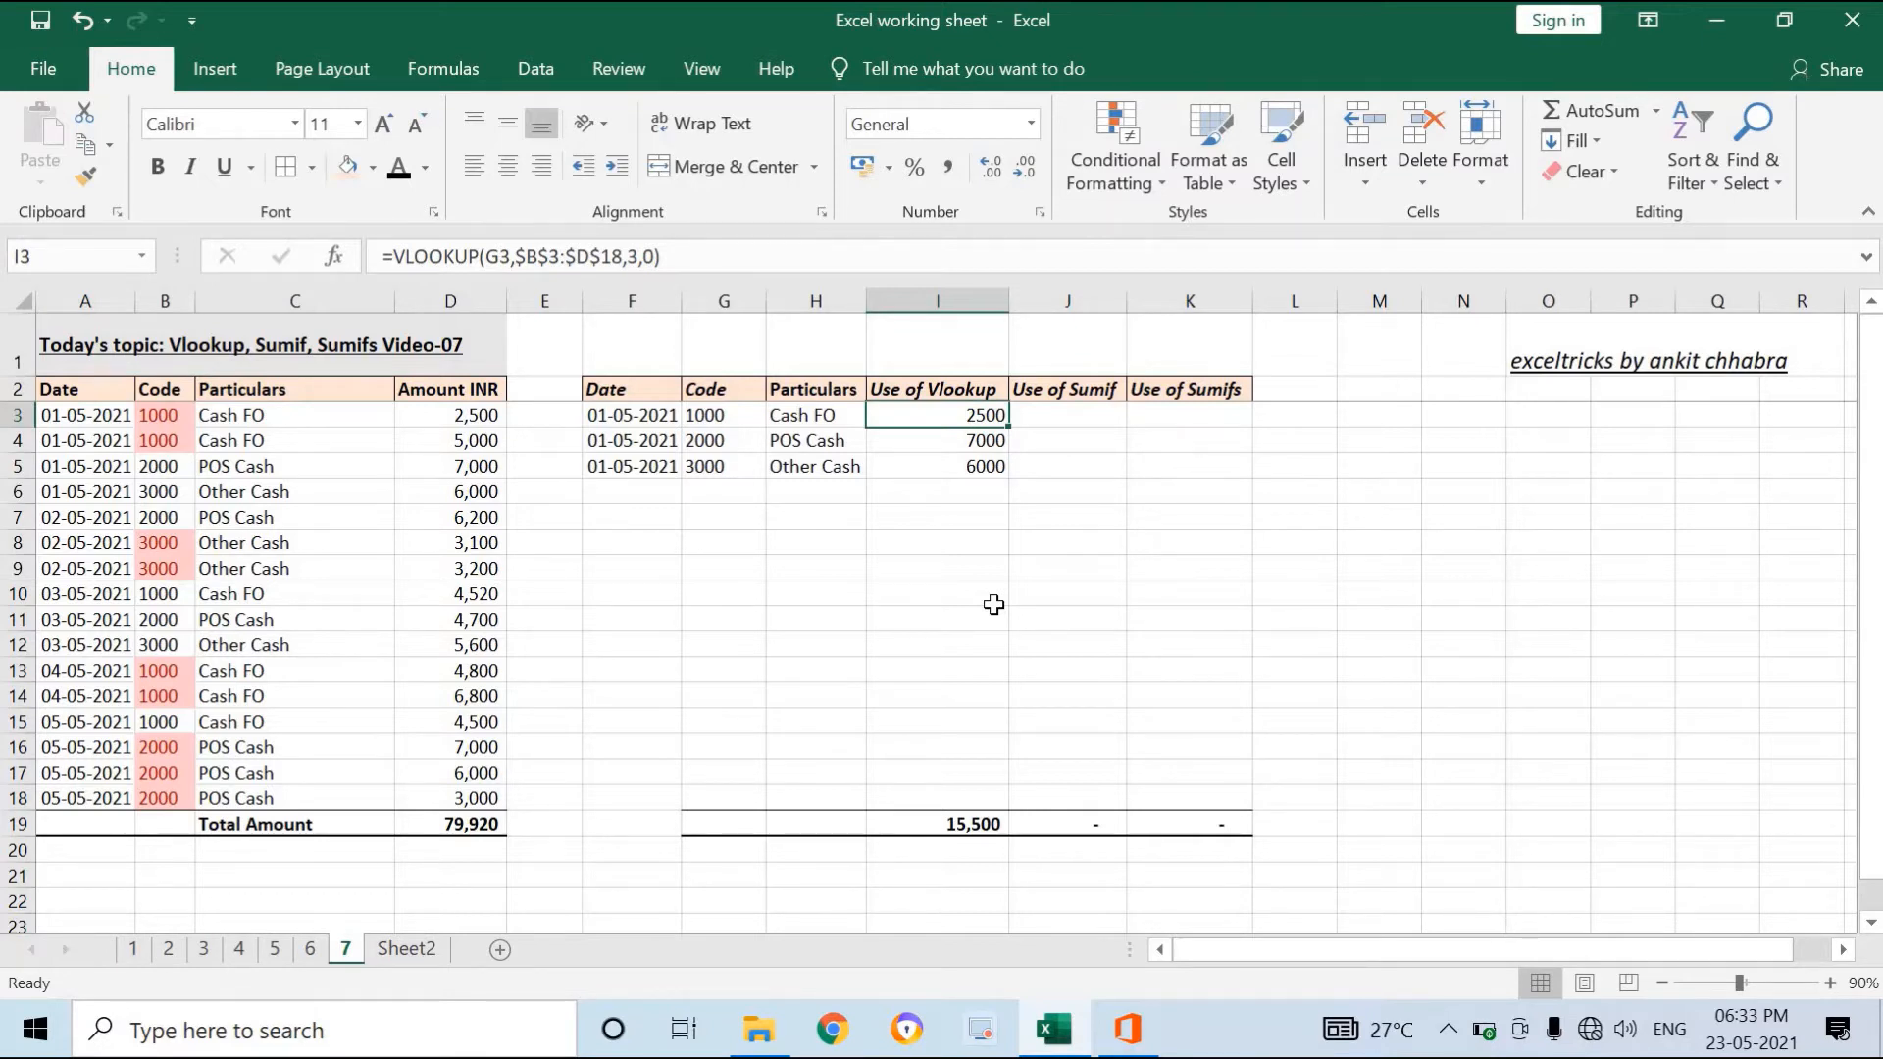
Enter a SUMIF formula in J3 with range B3:B18, criteria G3 and sum range D3:D18.
key(Right)
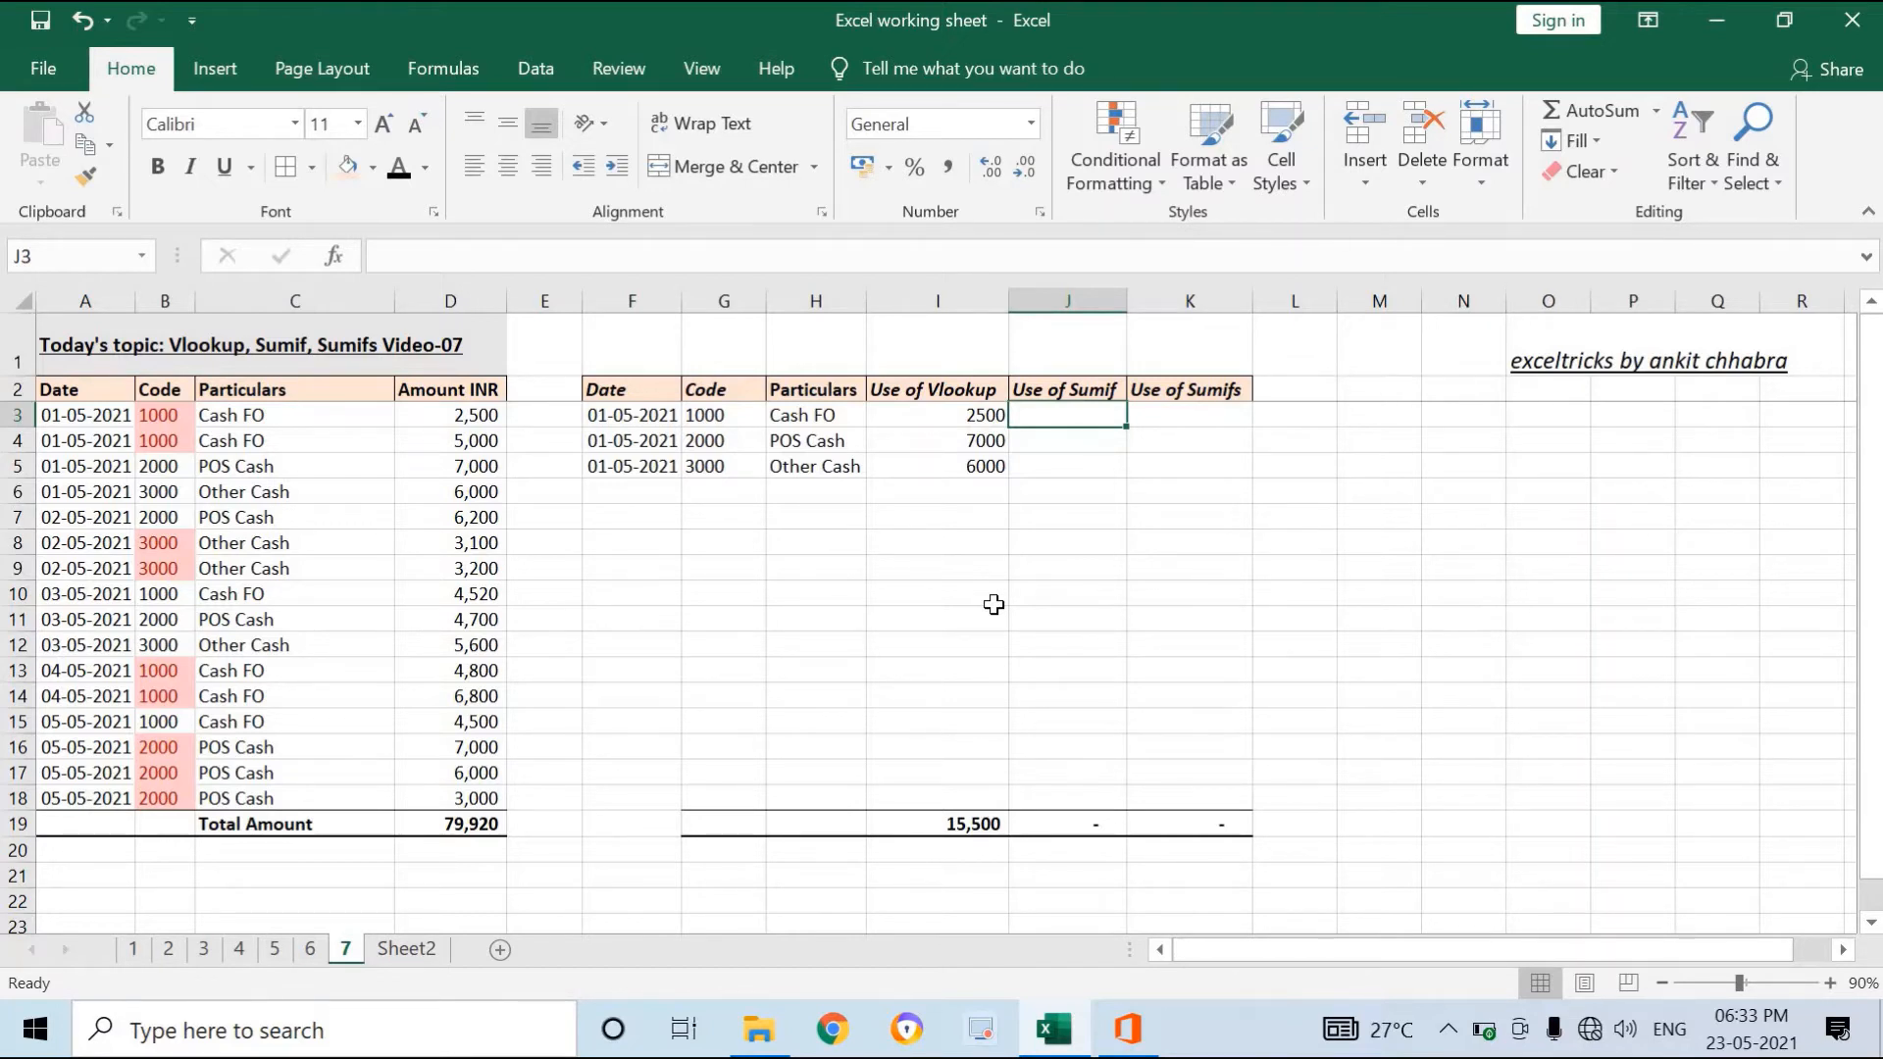
text(=su)
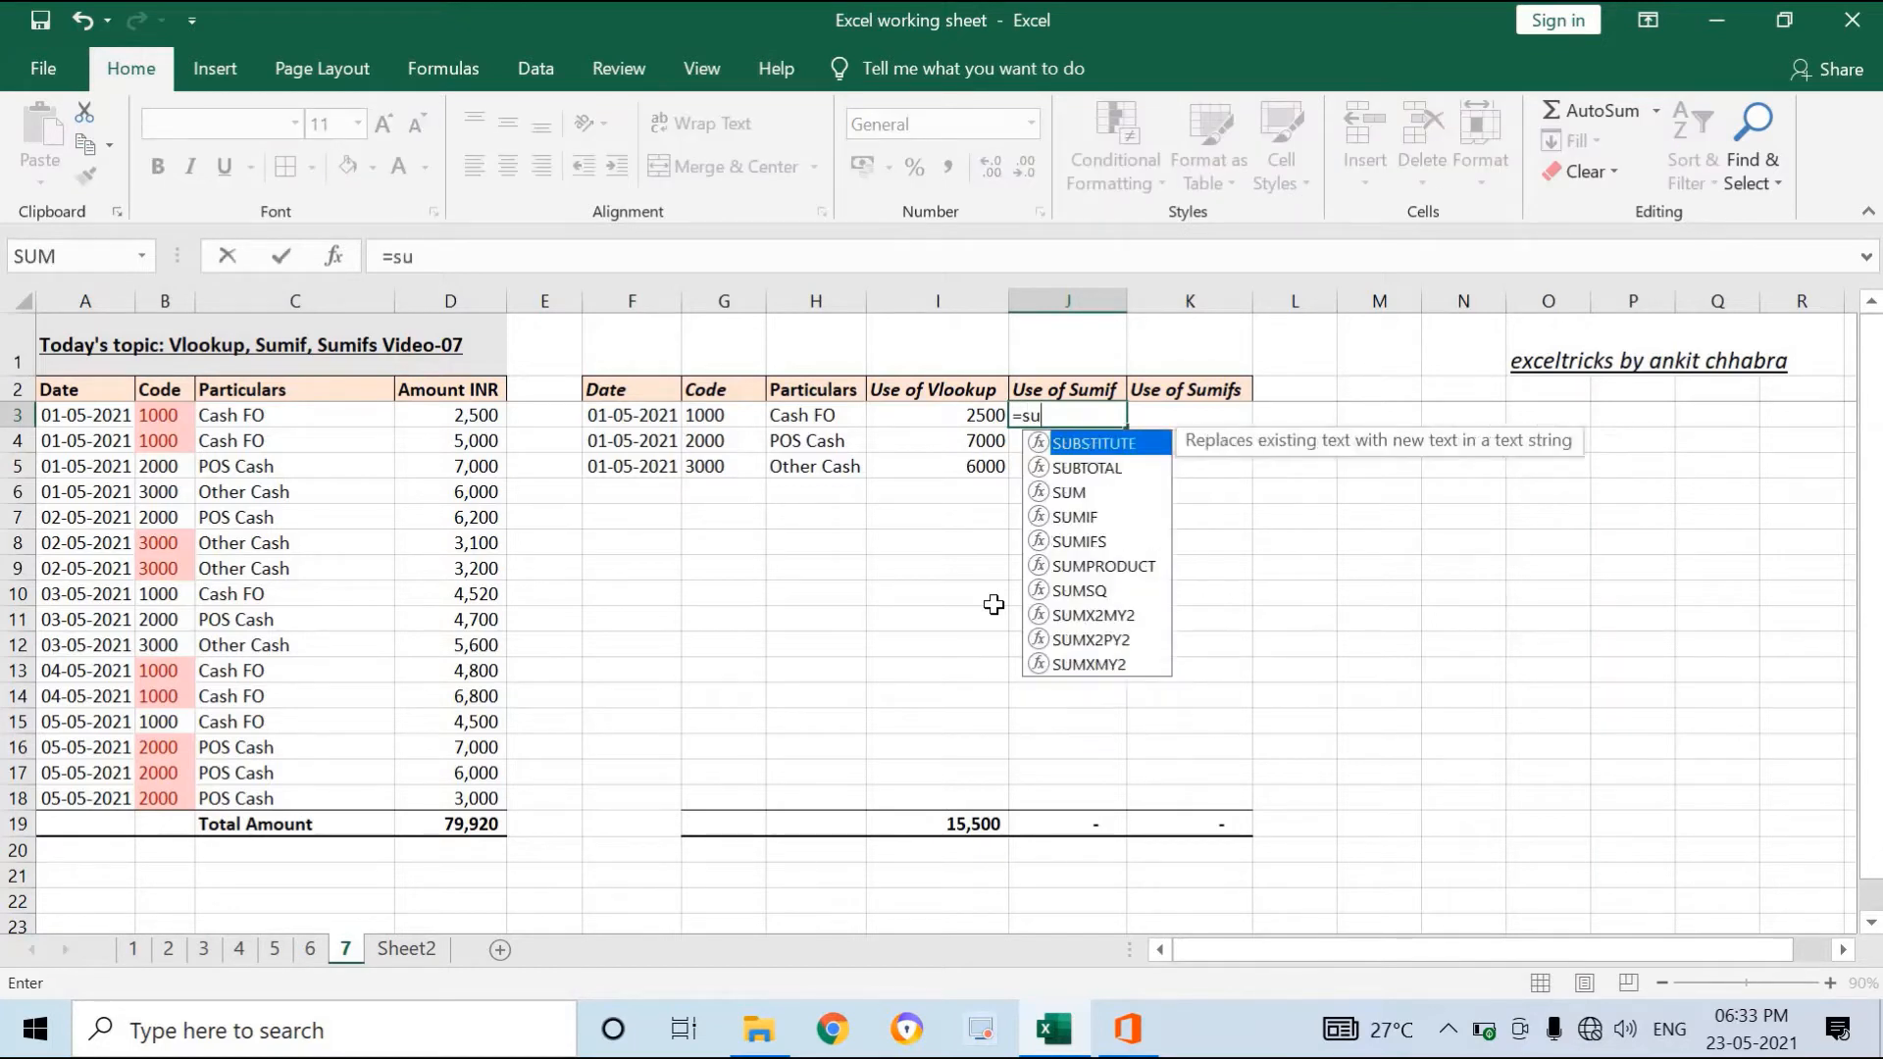
text(mif)
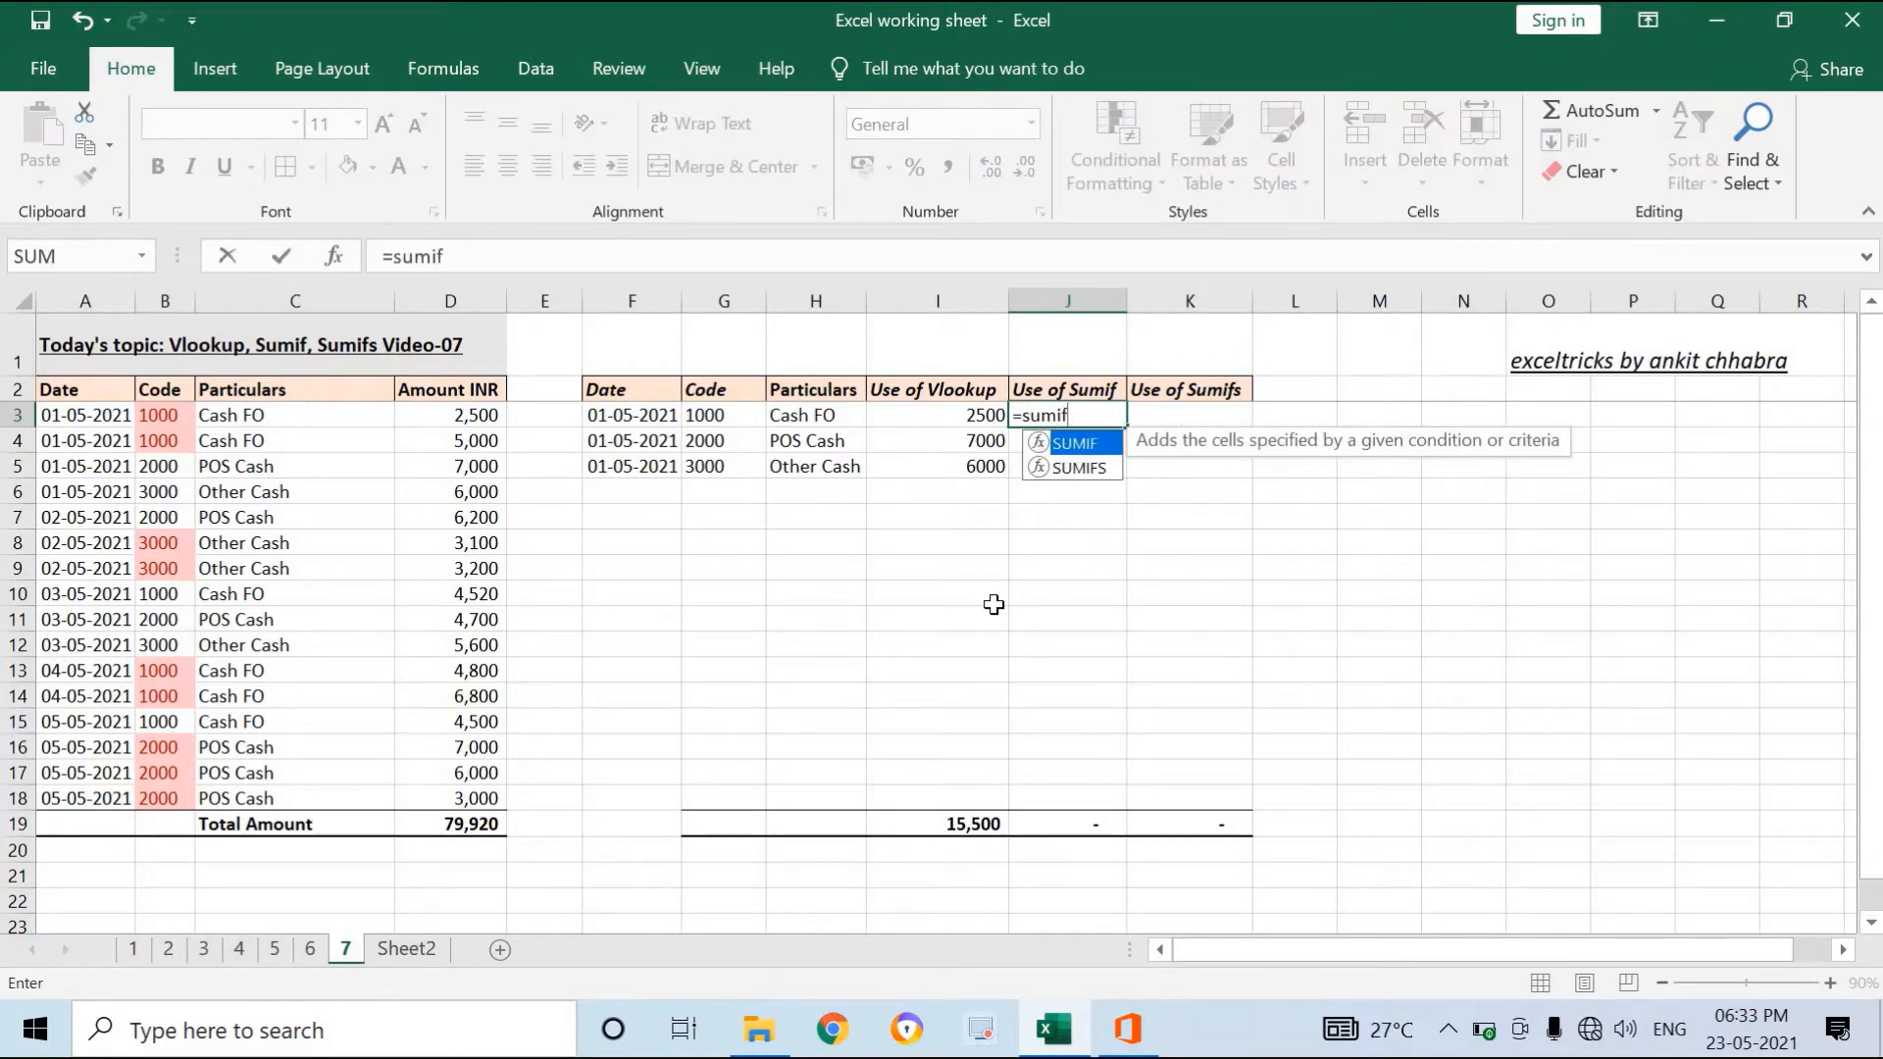
text(()
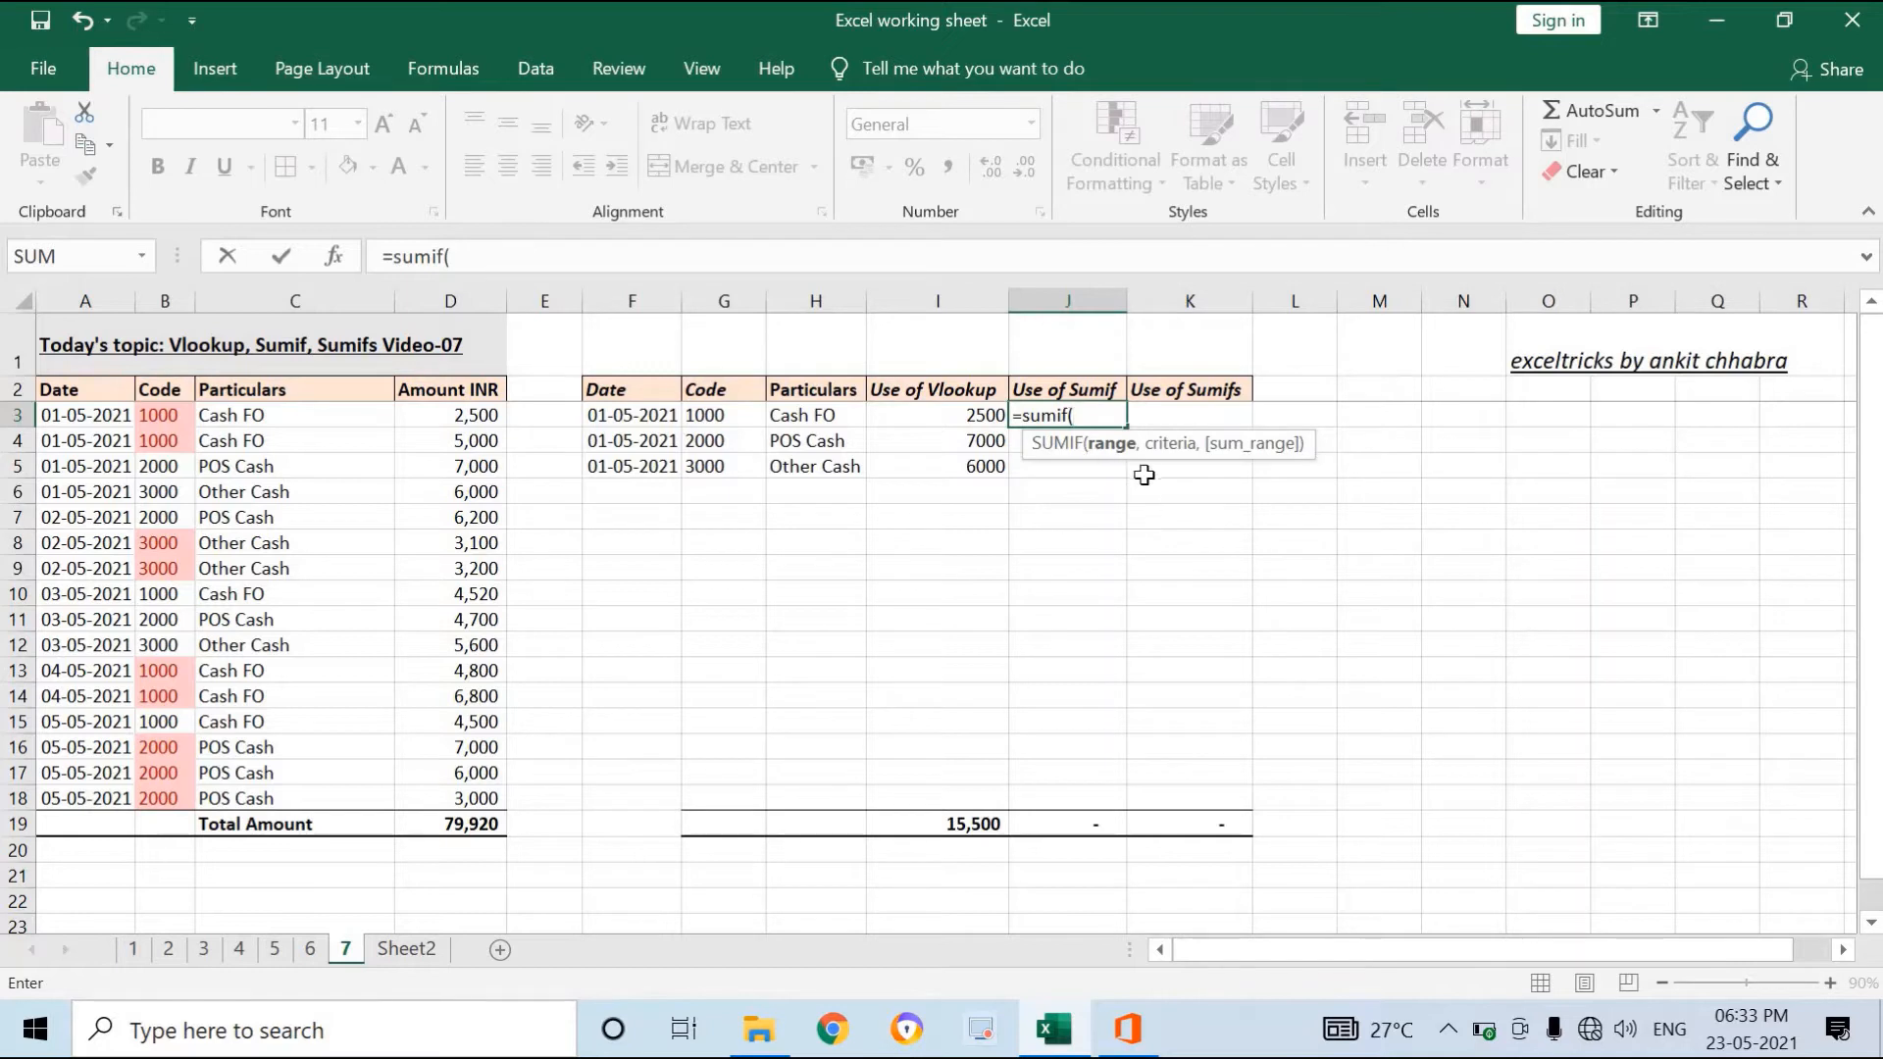
drag(159, 414, 159, 799)
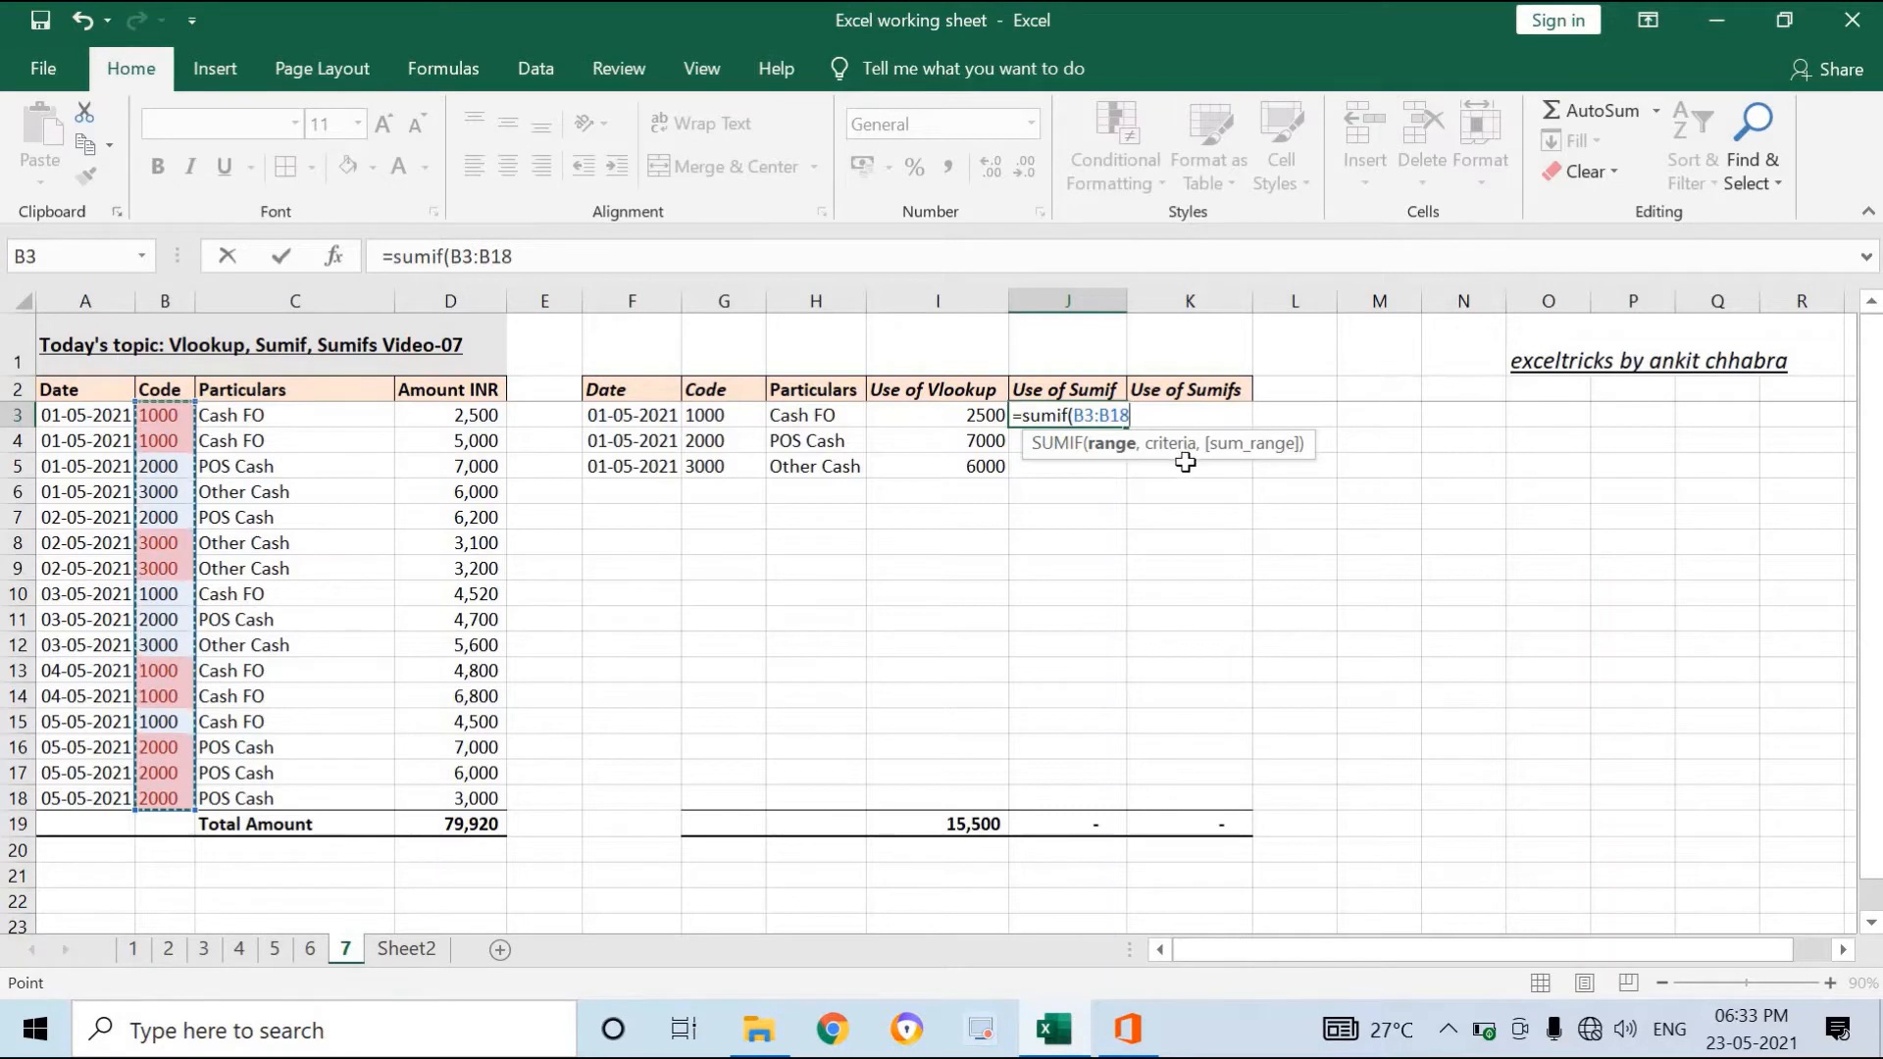
text(,)
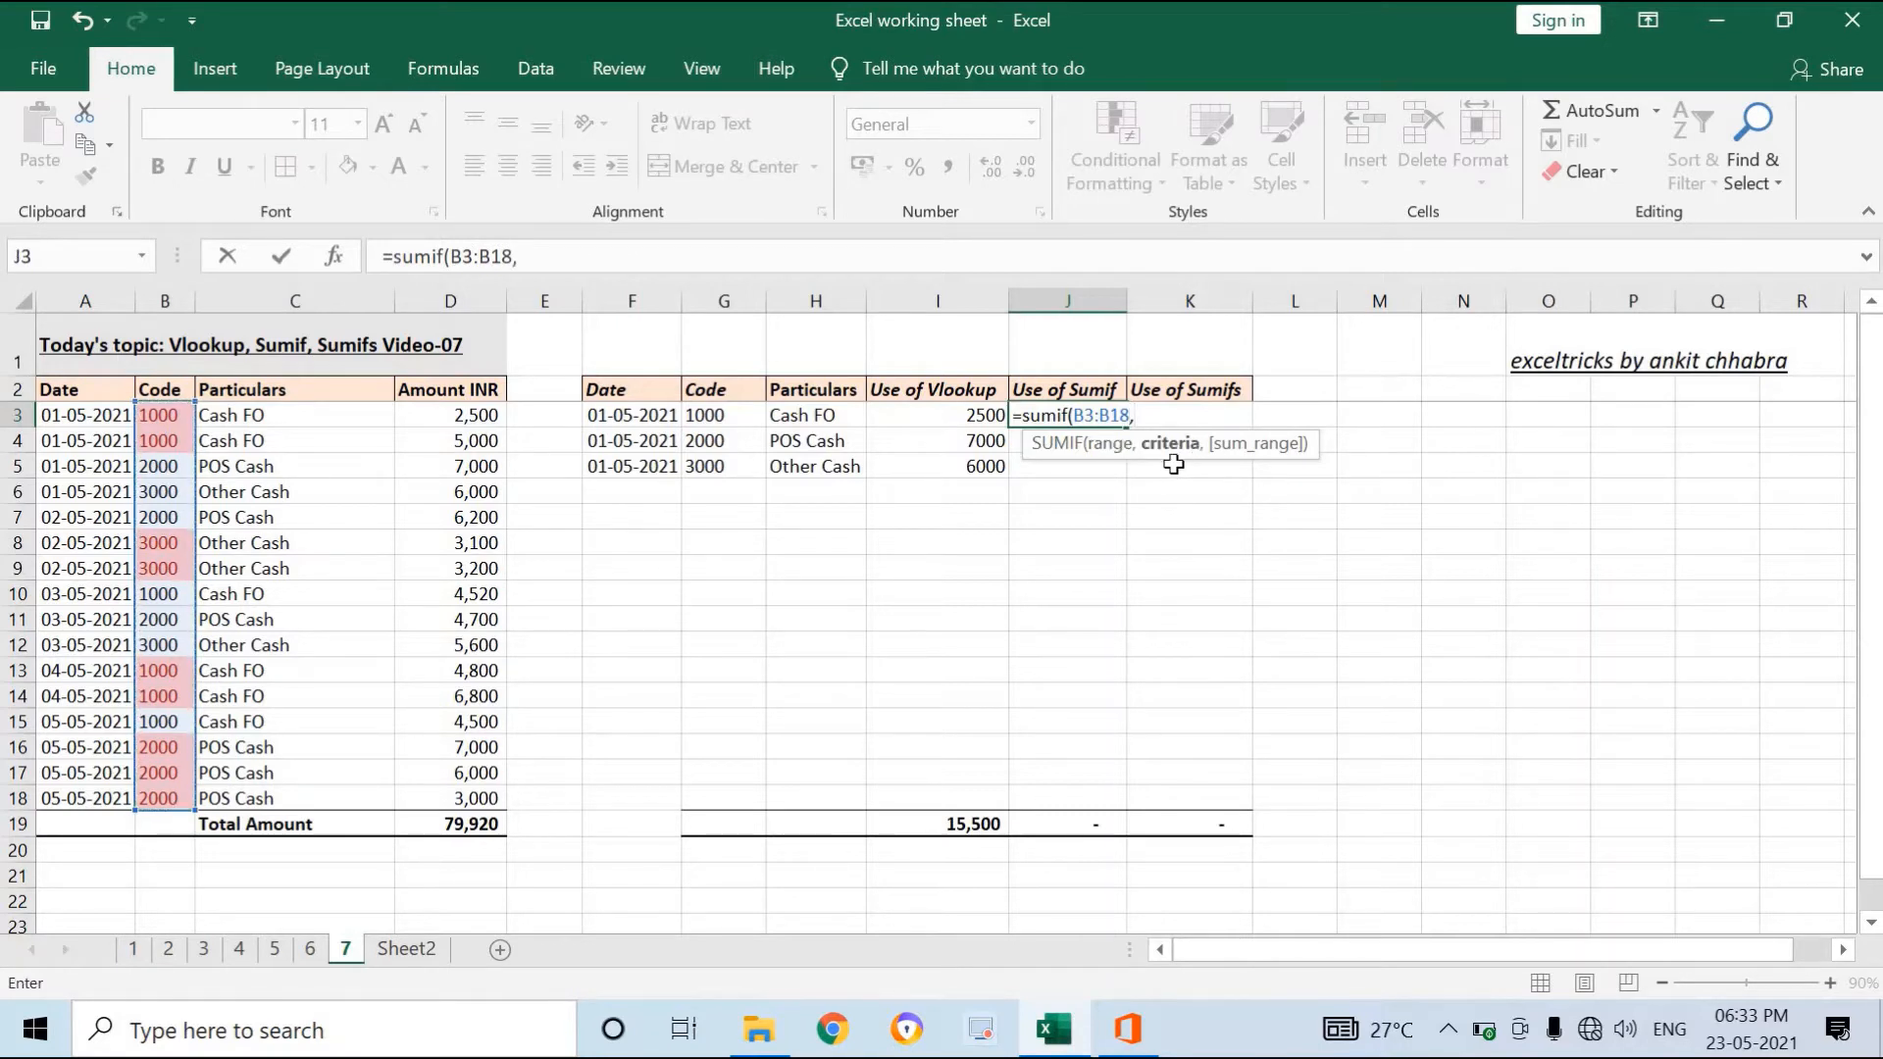
click(724, 417)
text(,)
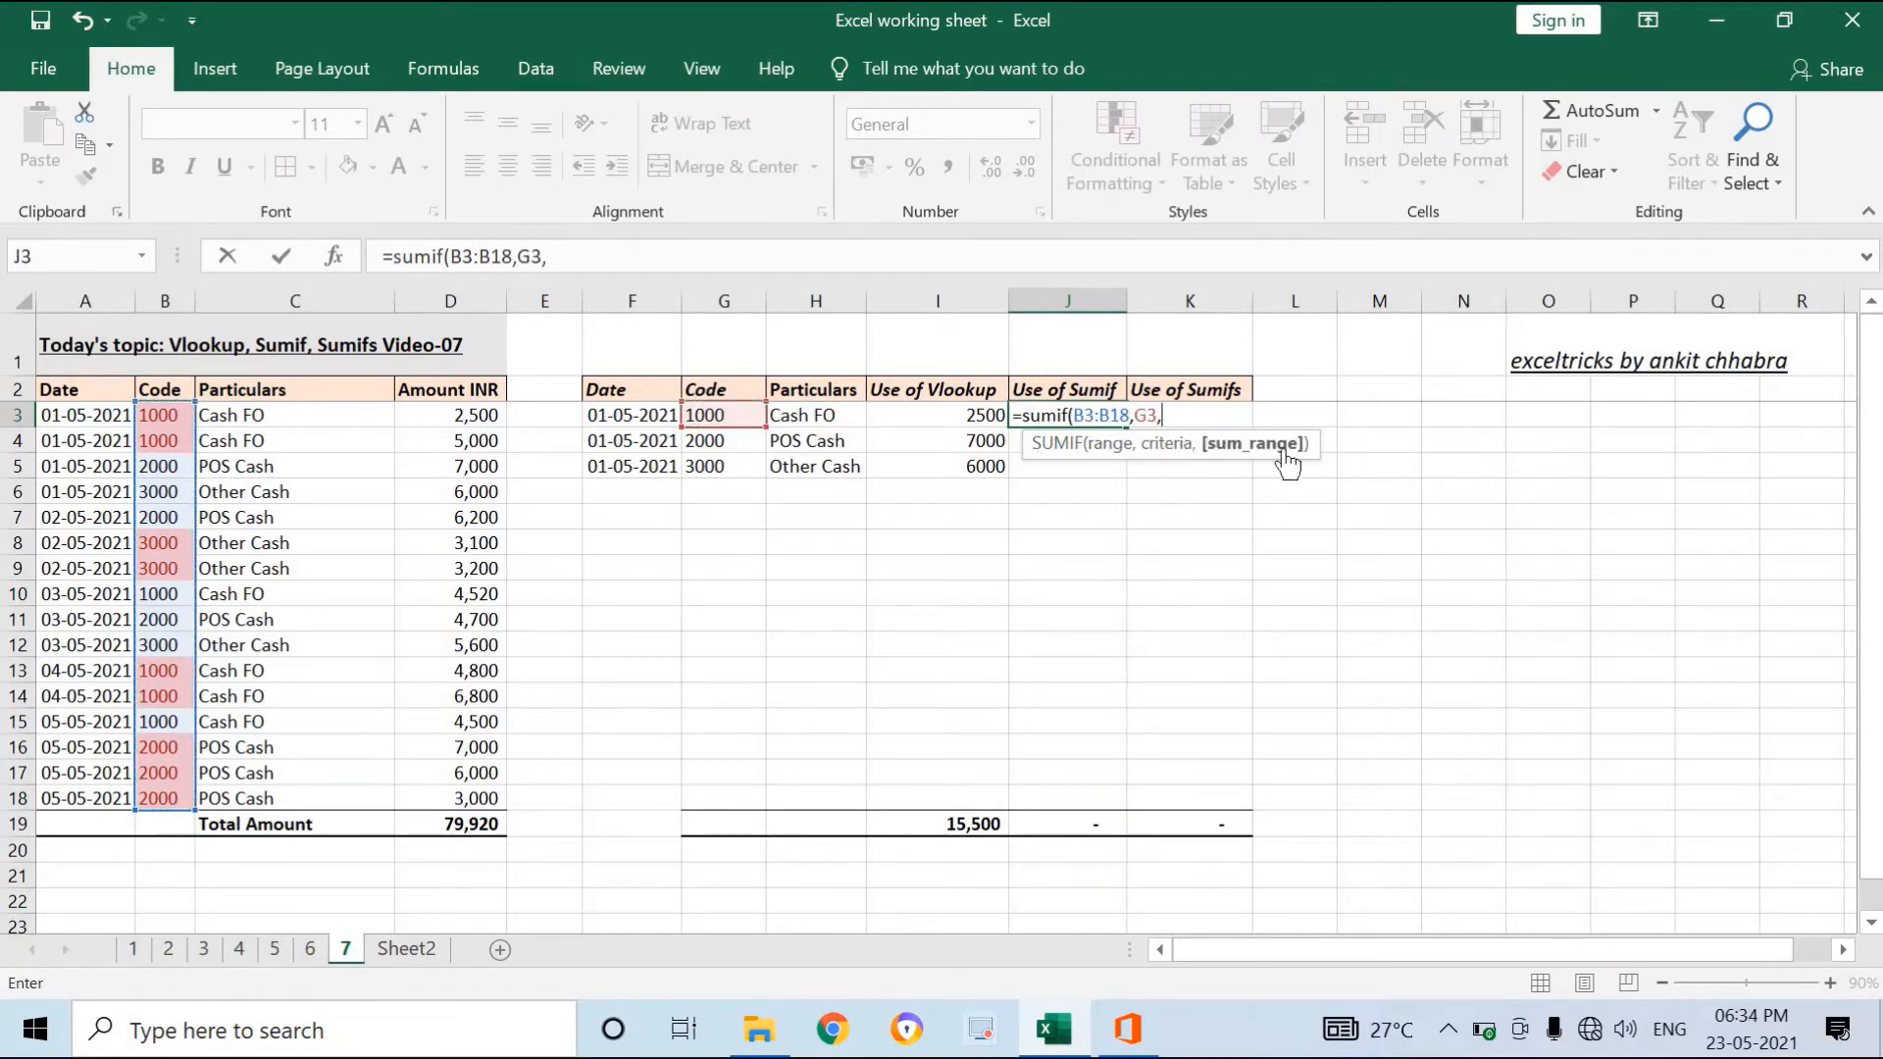
drag(424, 412, 481, 793)
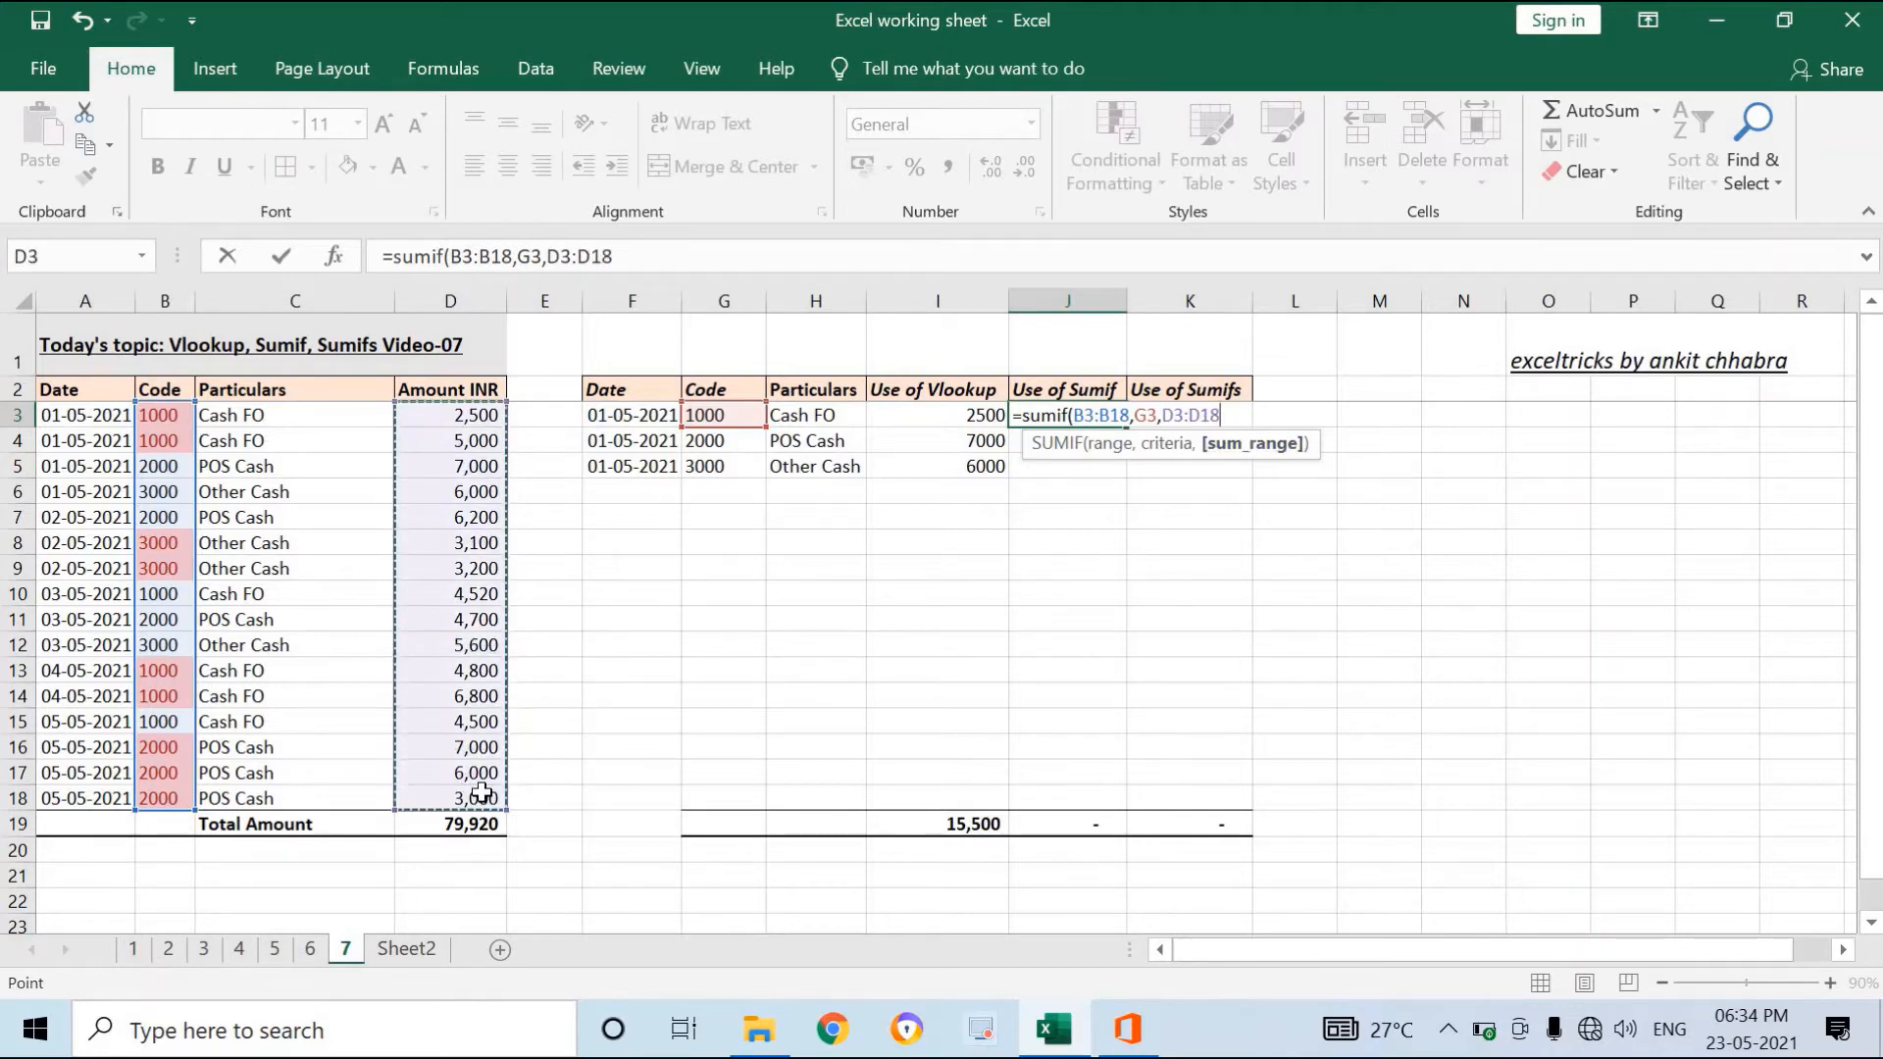
text())
key(Return)
key(Up)
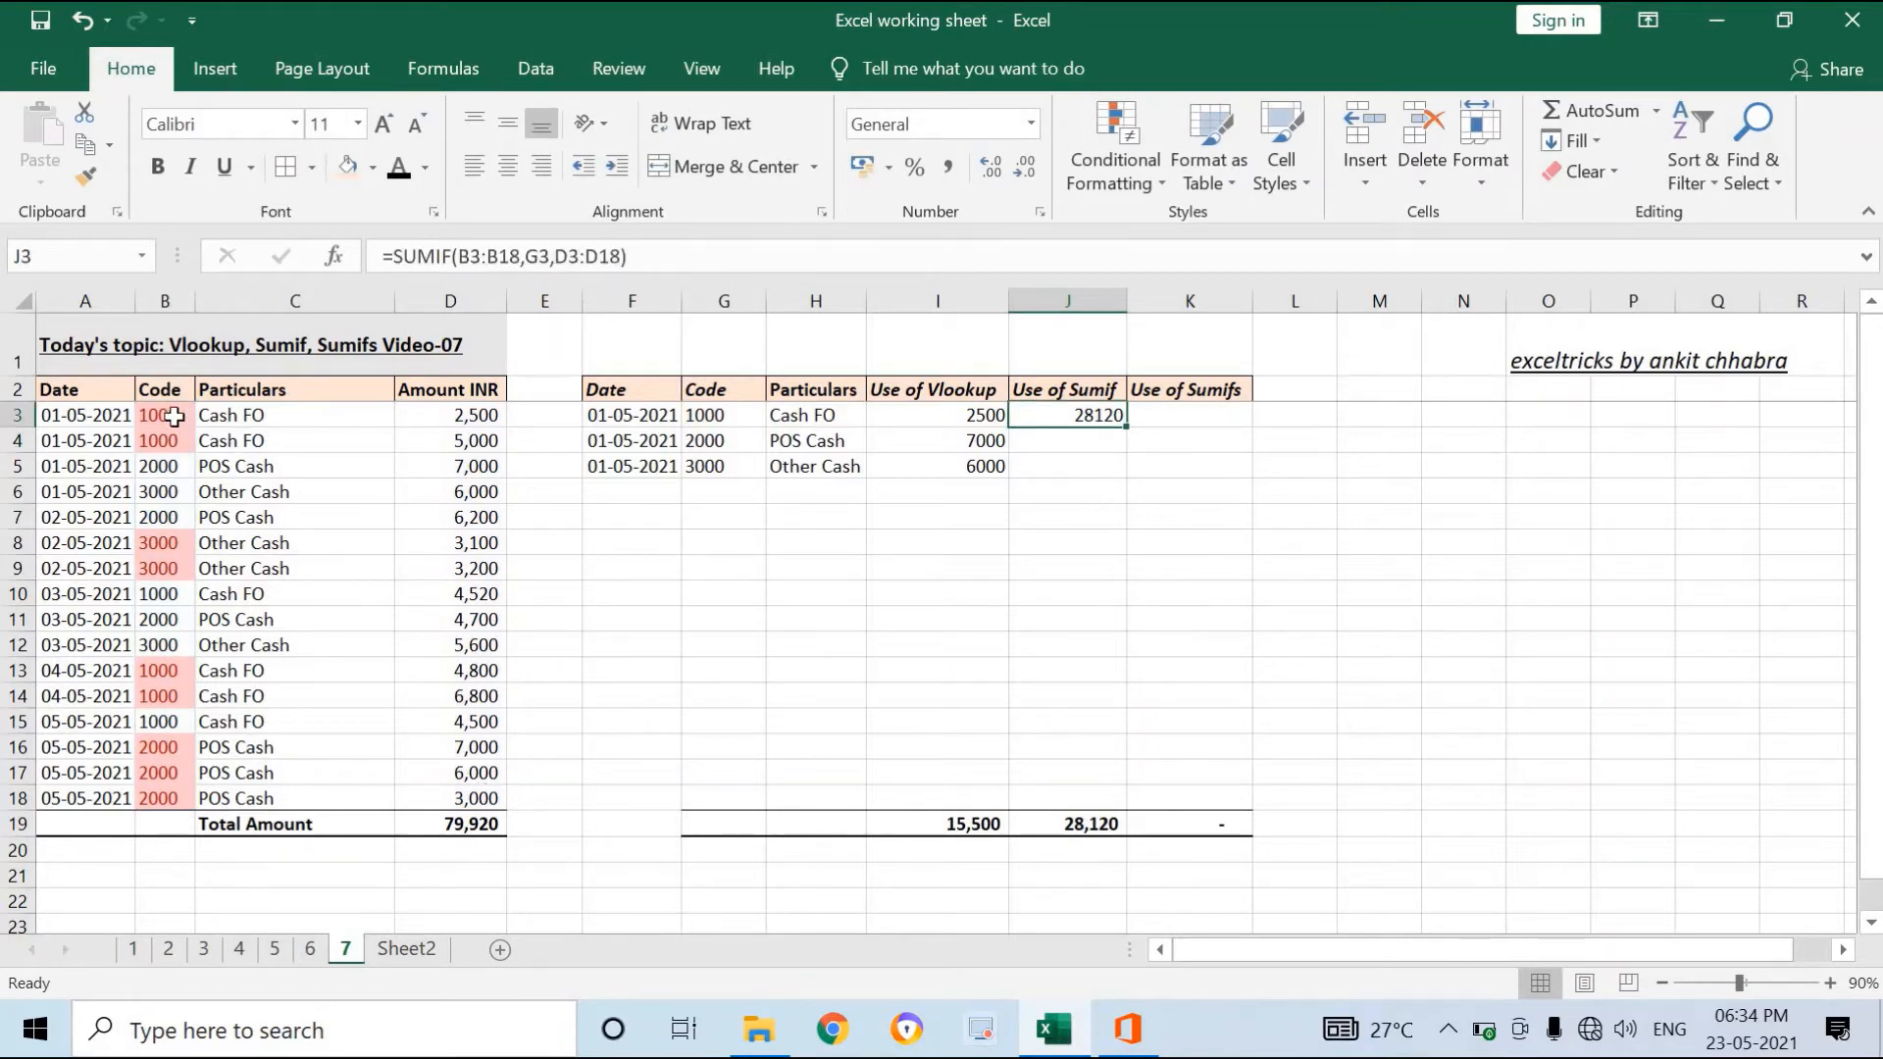
Review the source codes in B3:B18 and the first amount in column D against the SUMIF result in J3.
drag(162, 414, 177, 801)
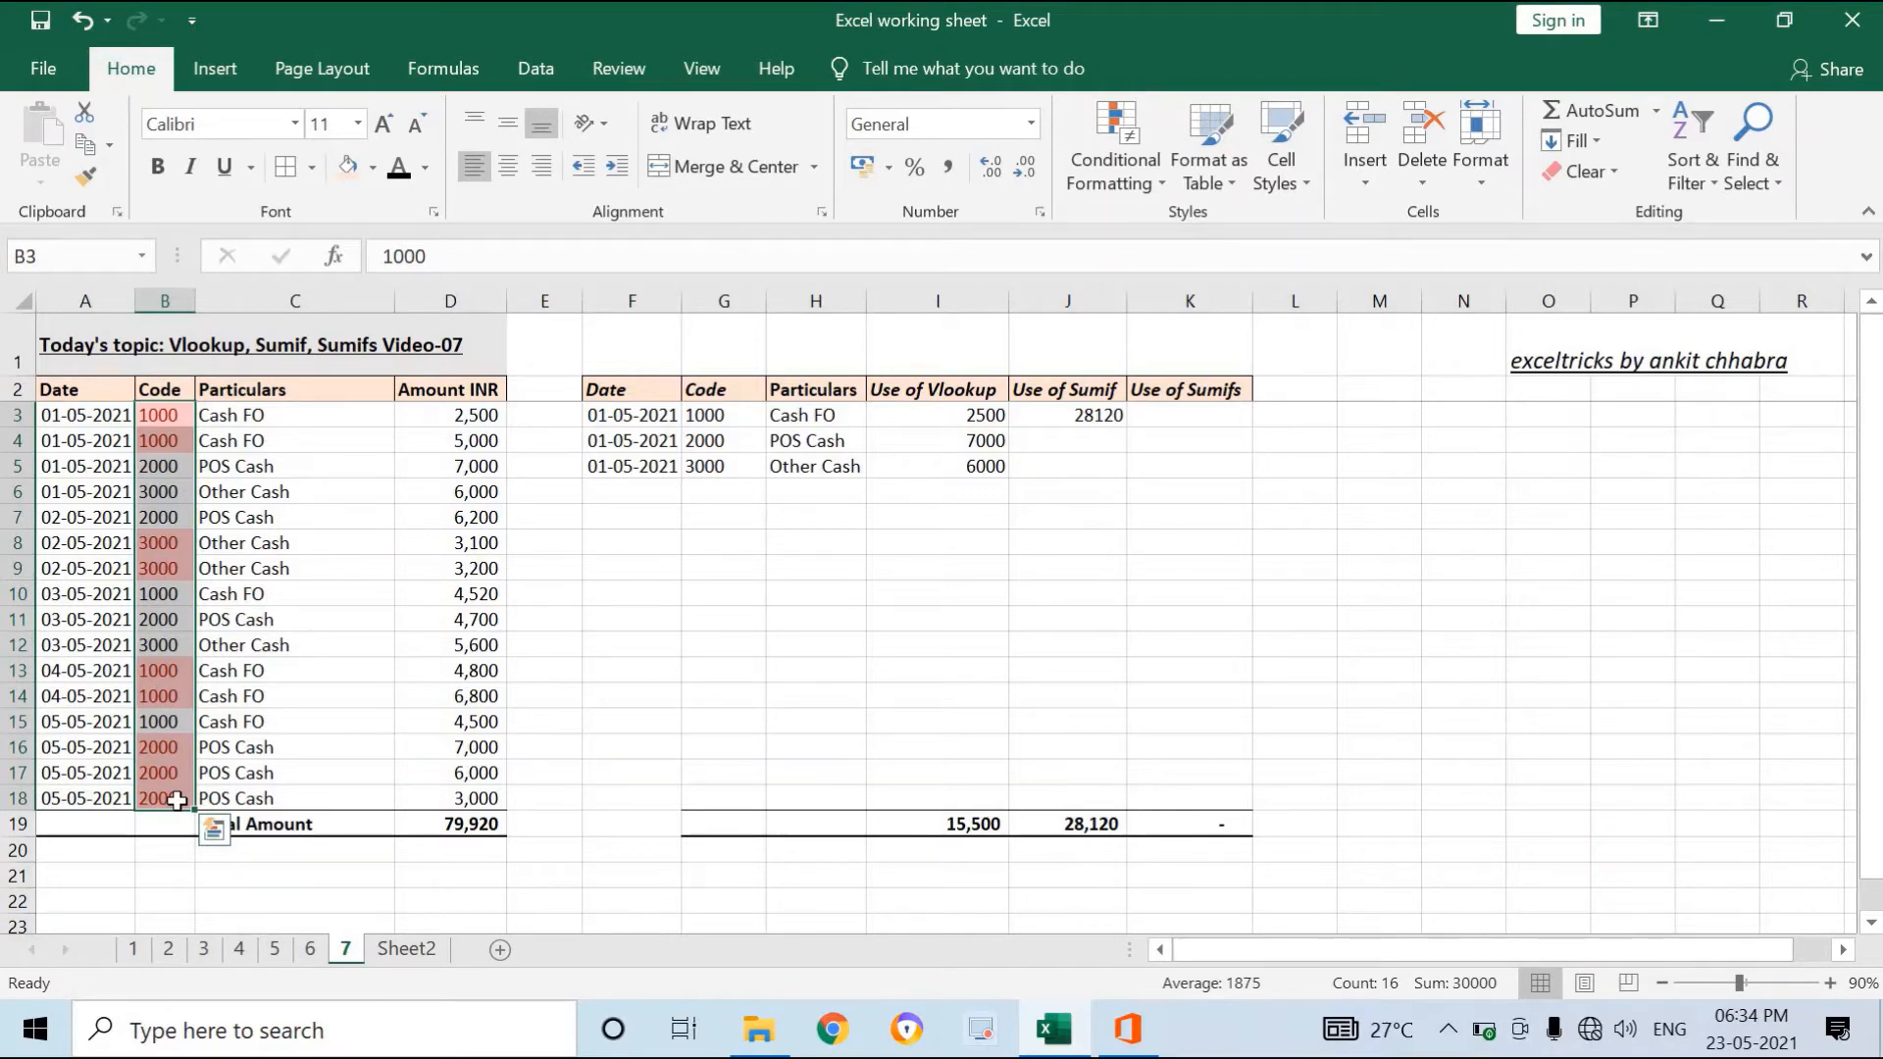
click(446, 413)
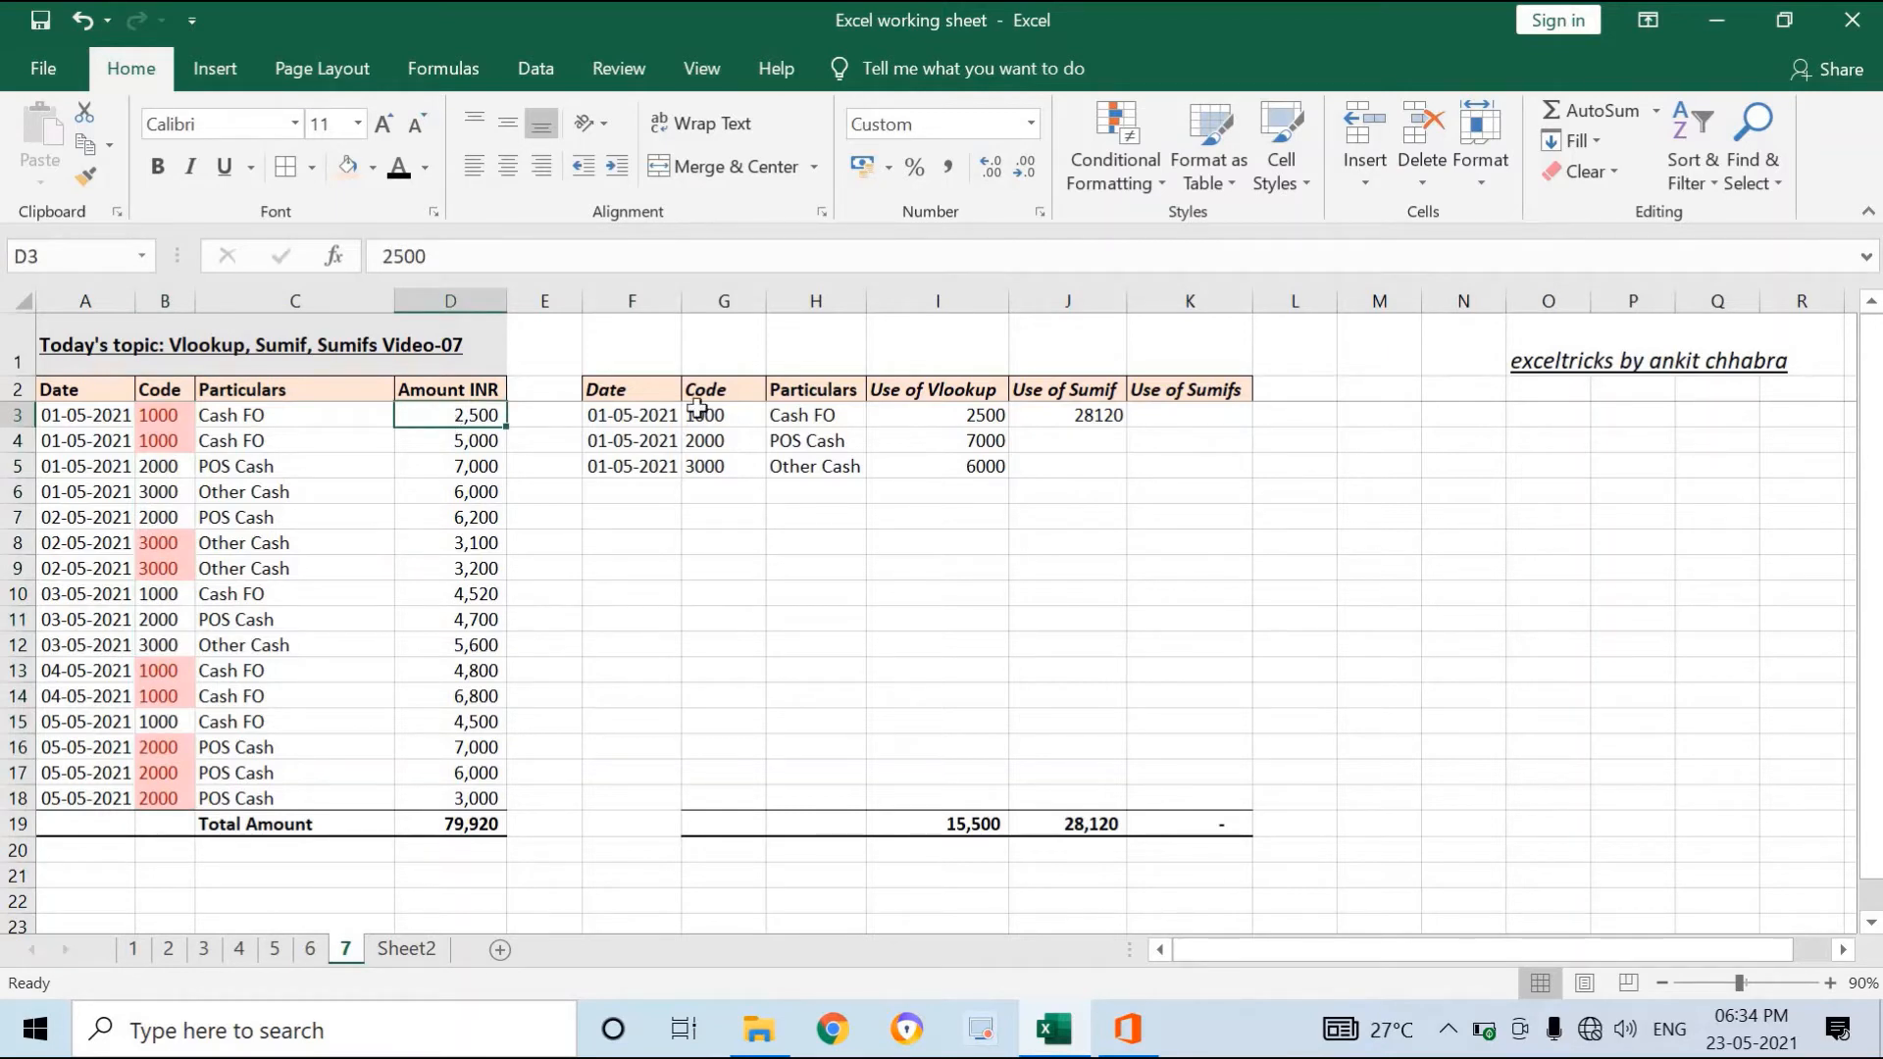
click(1120, 416)
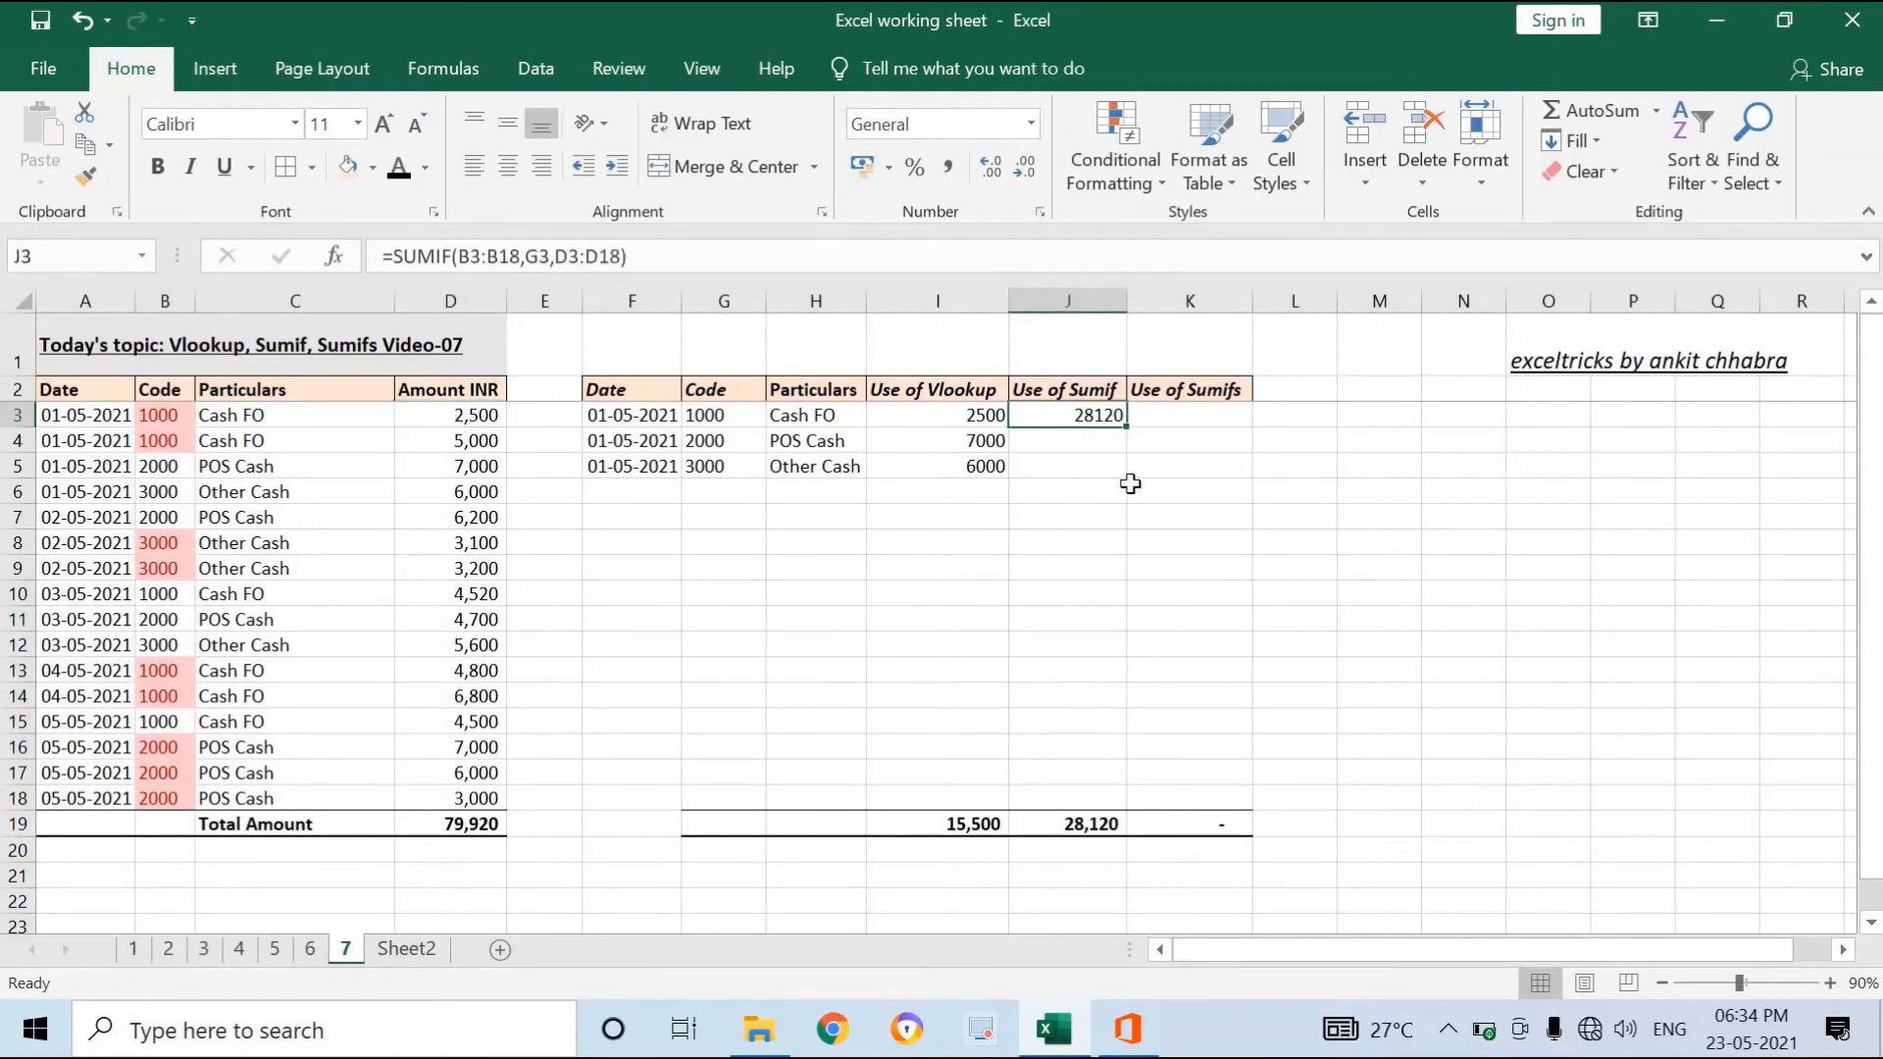
Make the criteria range in the J3 SUMIF formula absolute as $B$3:$B$18.
key(F2)
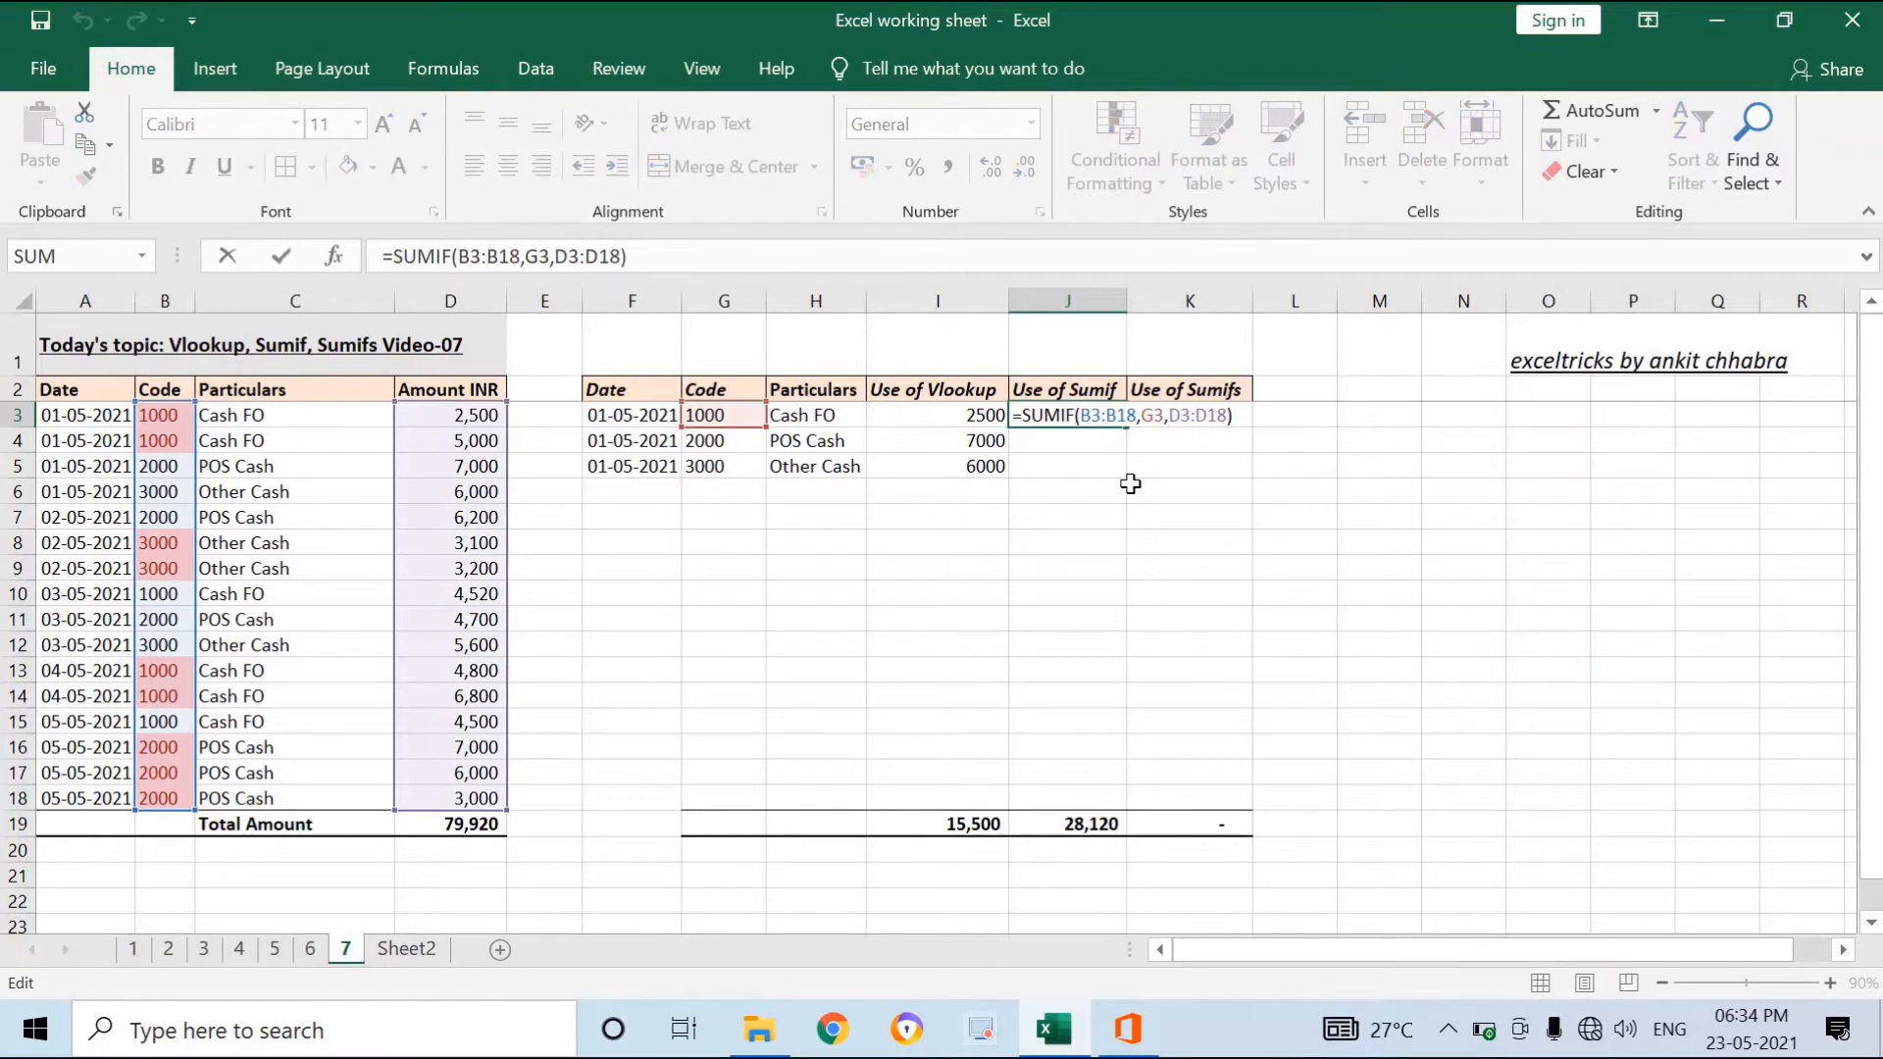
key(Left)
key(Left)
key(Left)
key(Left)
key(Left)
key(Left)
key(Left)
key(Left)
key(Left)
key(Left)
key(Left)
key(Left)
key(Left)
key(Left)
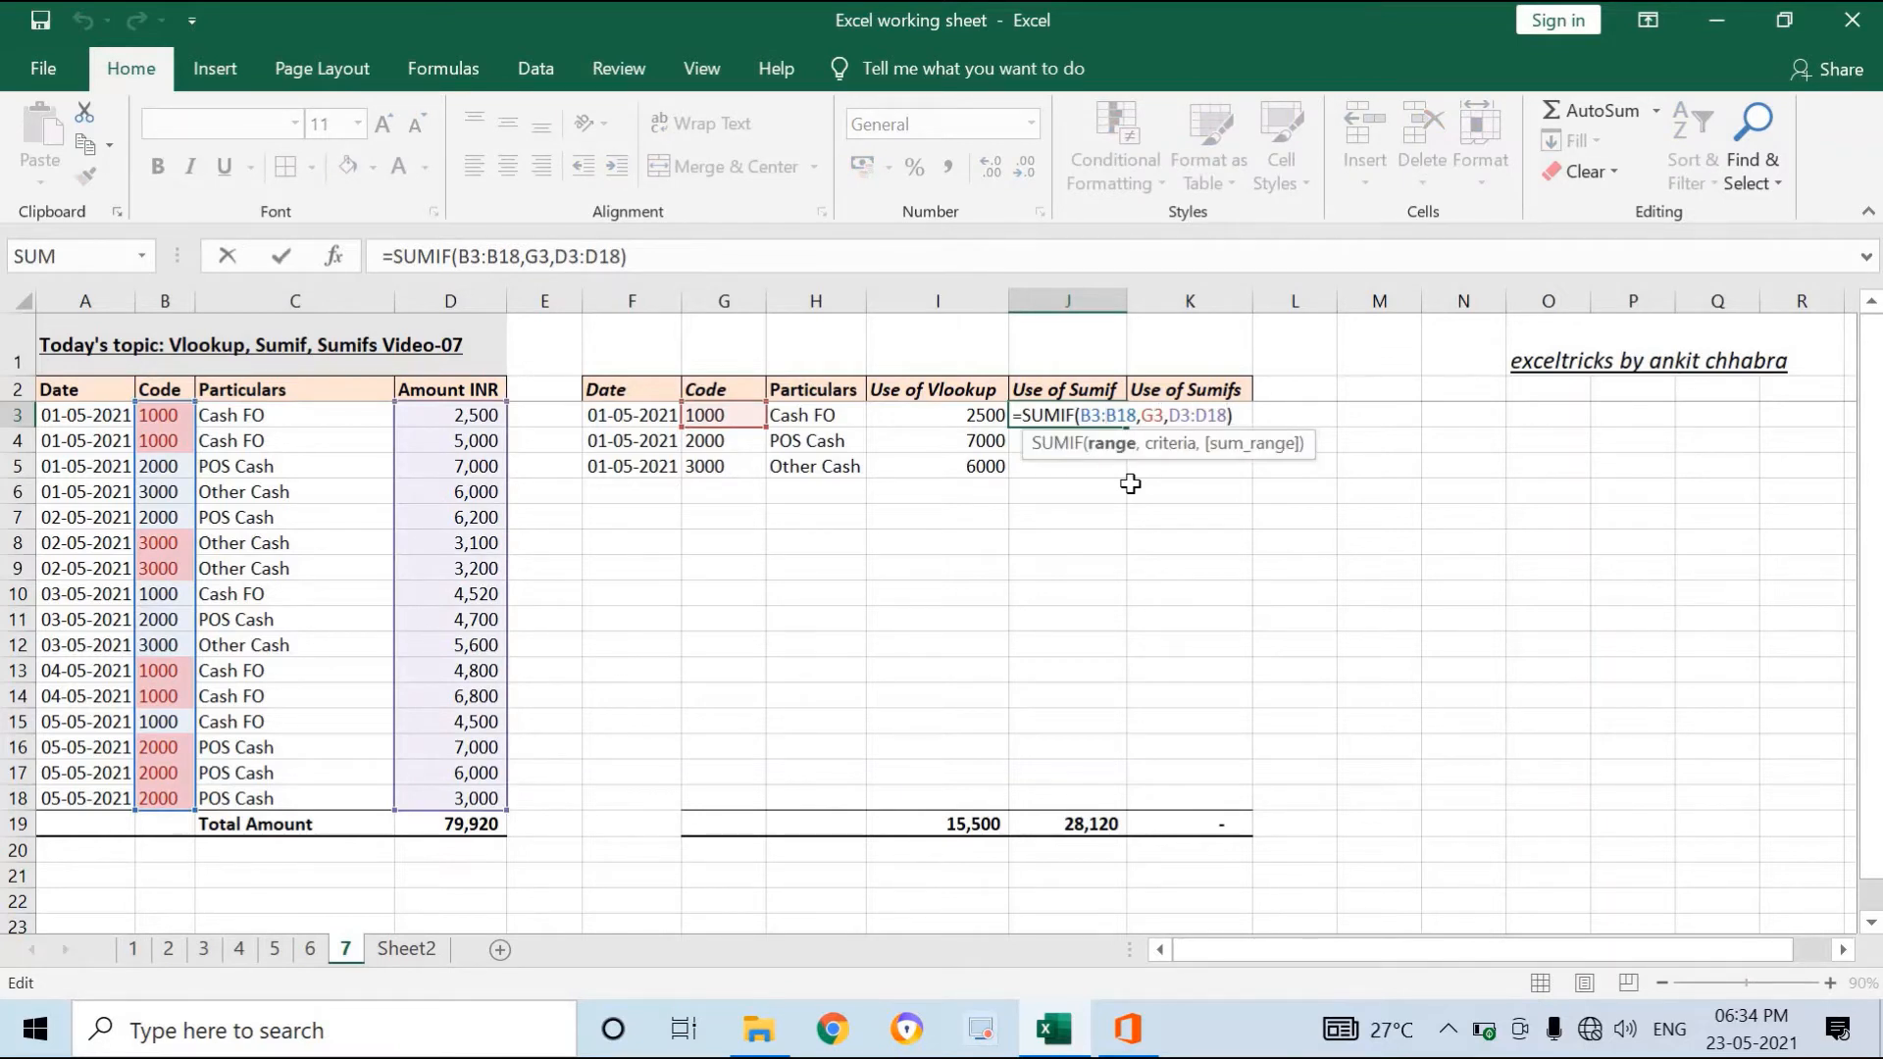
key(F4)
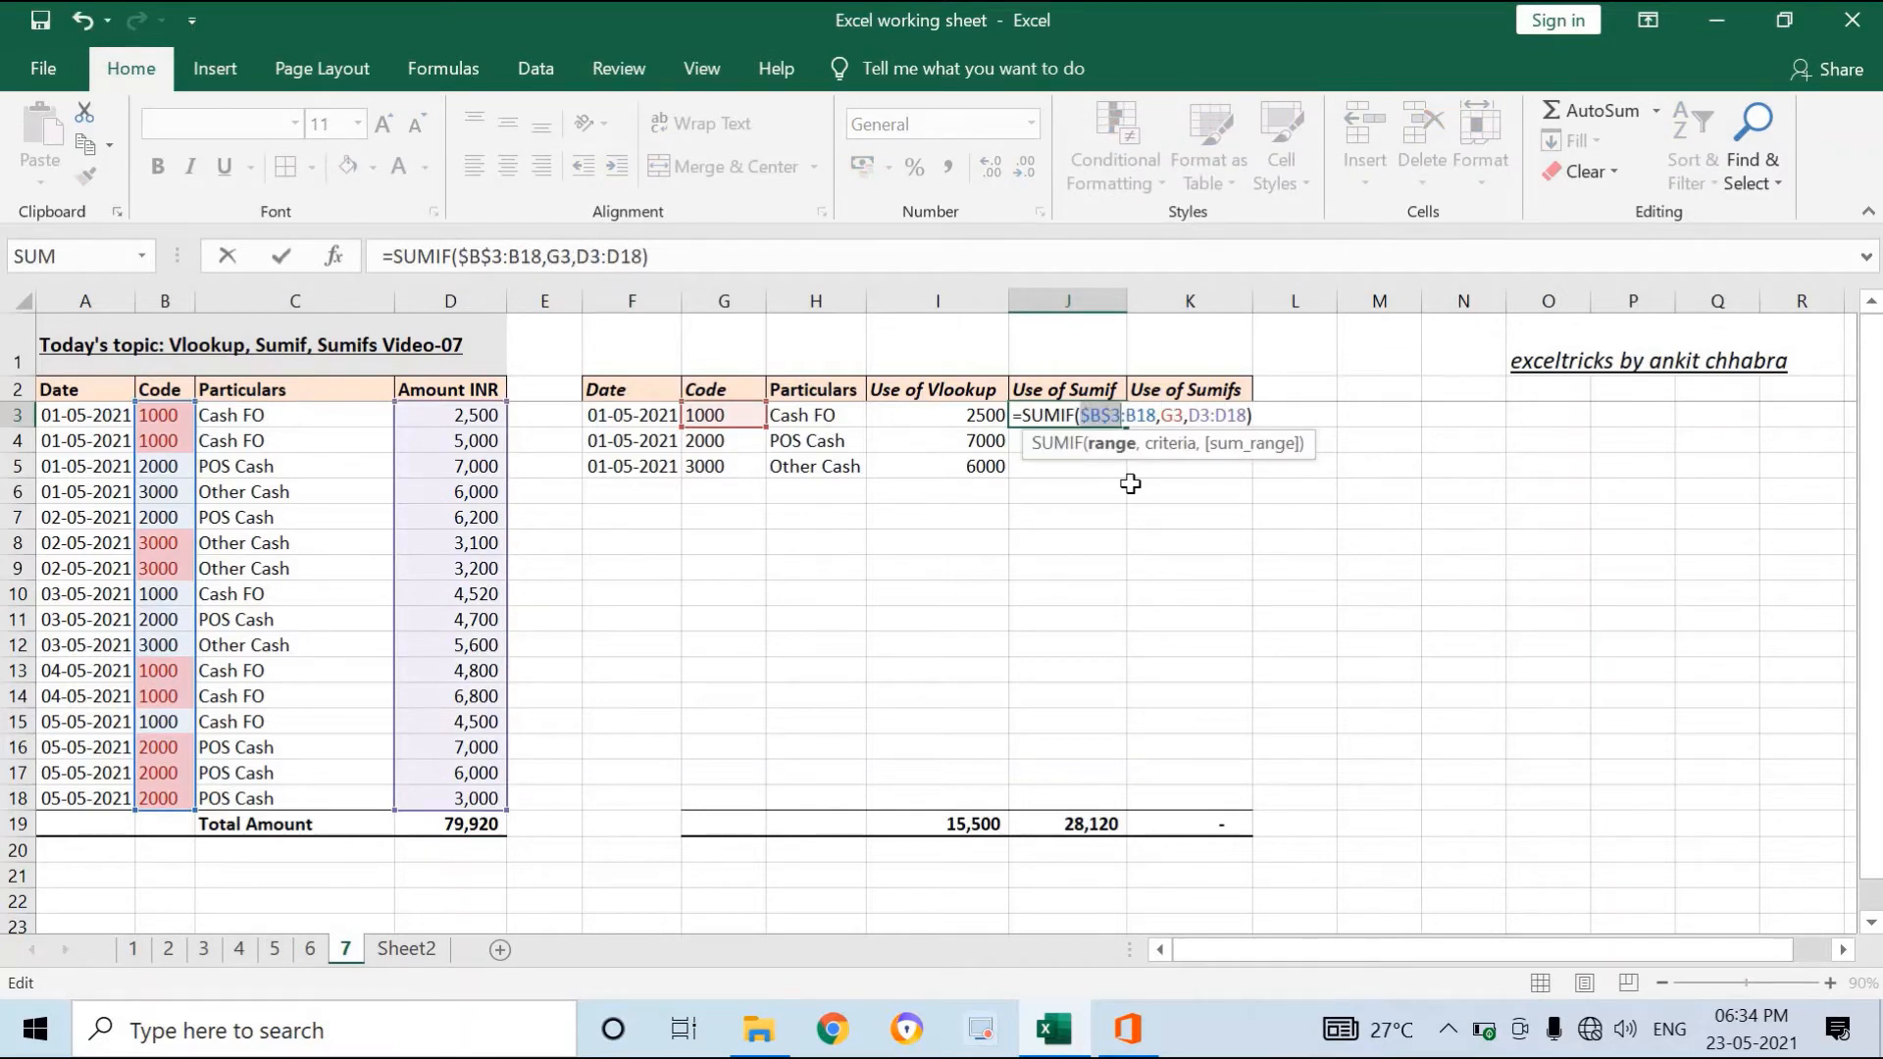
key(Right)
key(Right)
key(F4)
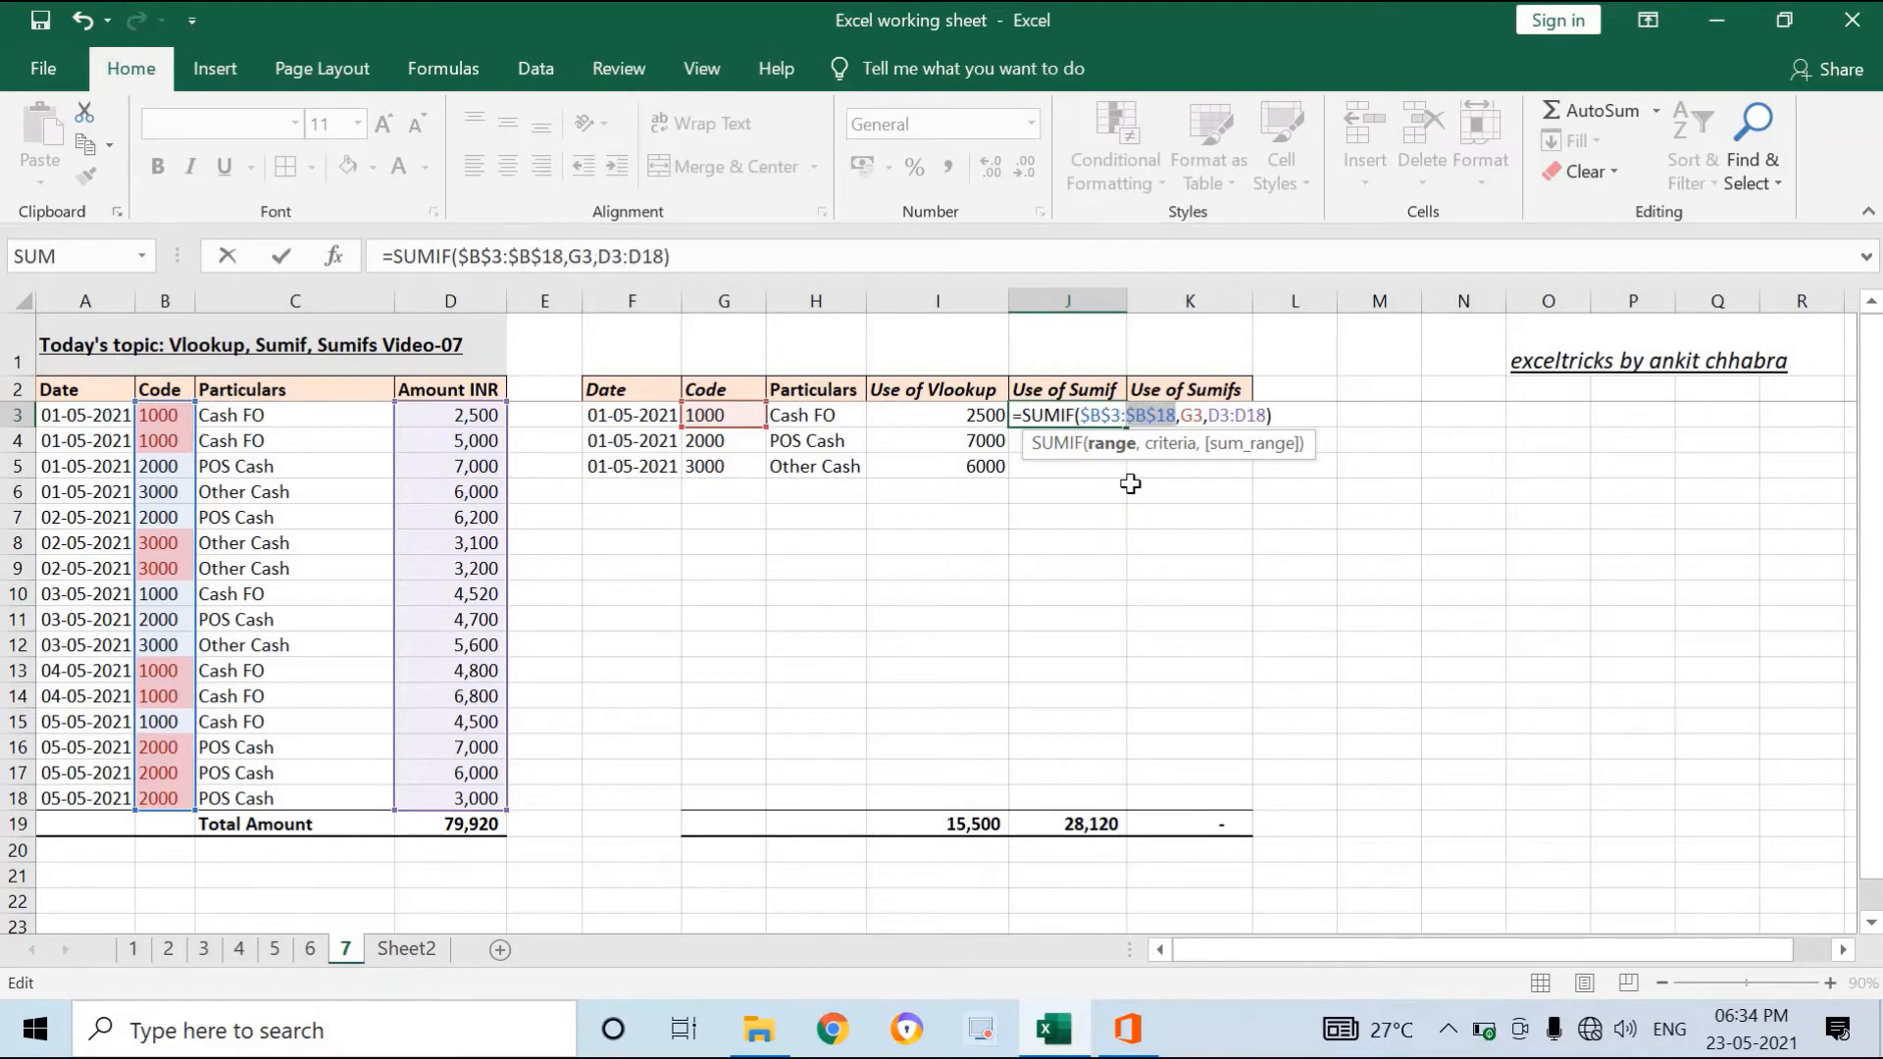
Make the sum range in the J3 SUMIF formula absolute as $D$3:$D$18.
key(Right)
key(Right)
key(Right)
key(Right)
key(Right)
key(F4)
key(Right)
key(Right)
key(F4)
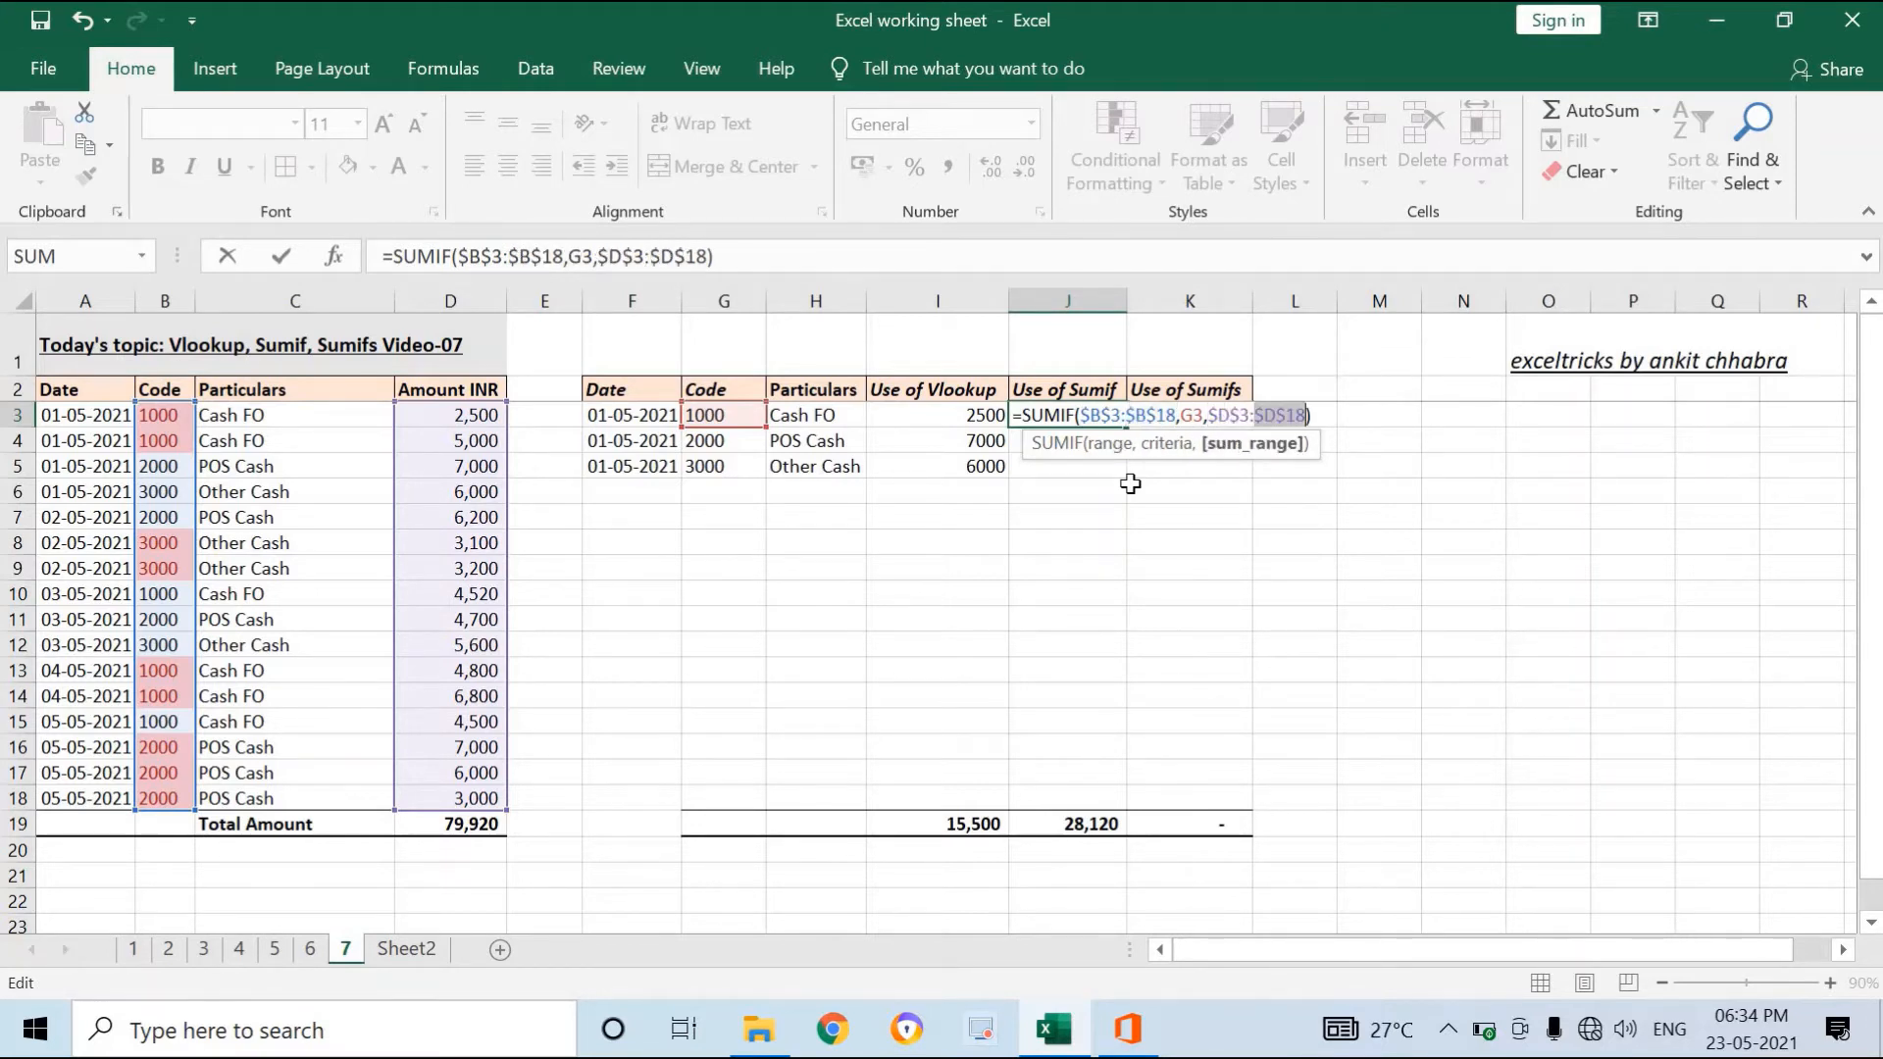
key(ctrl+Return)
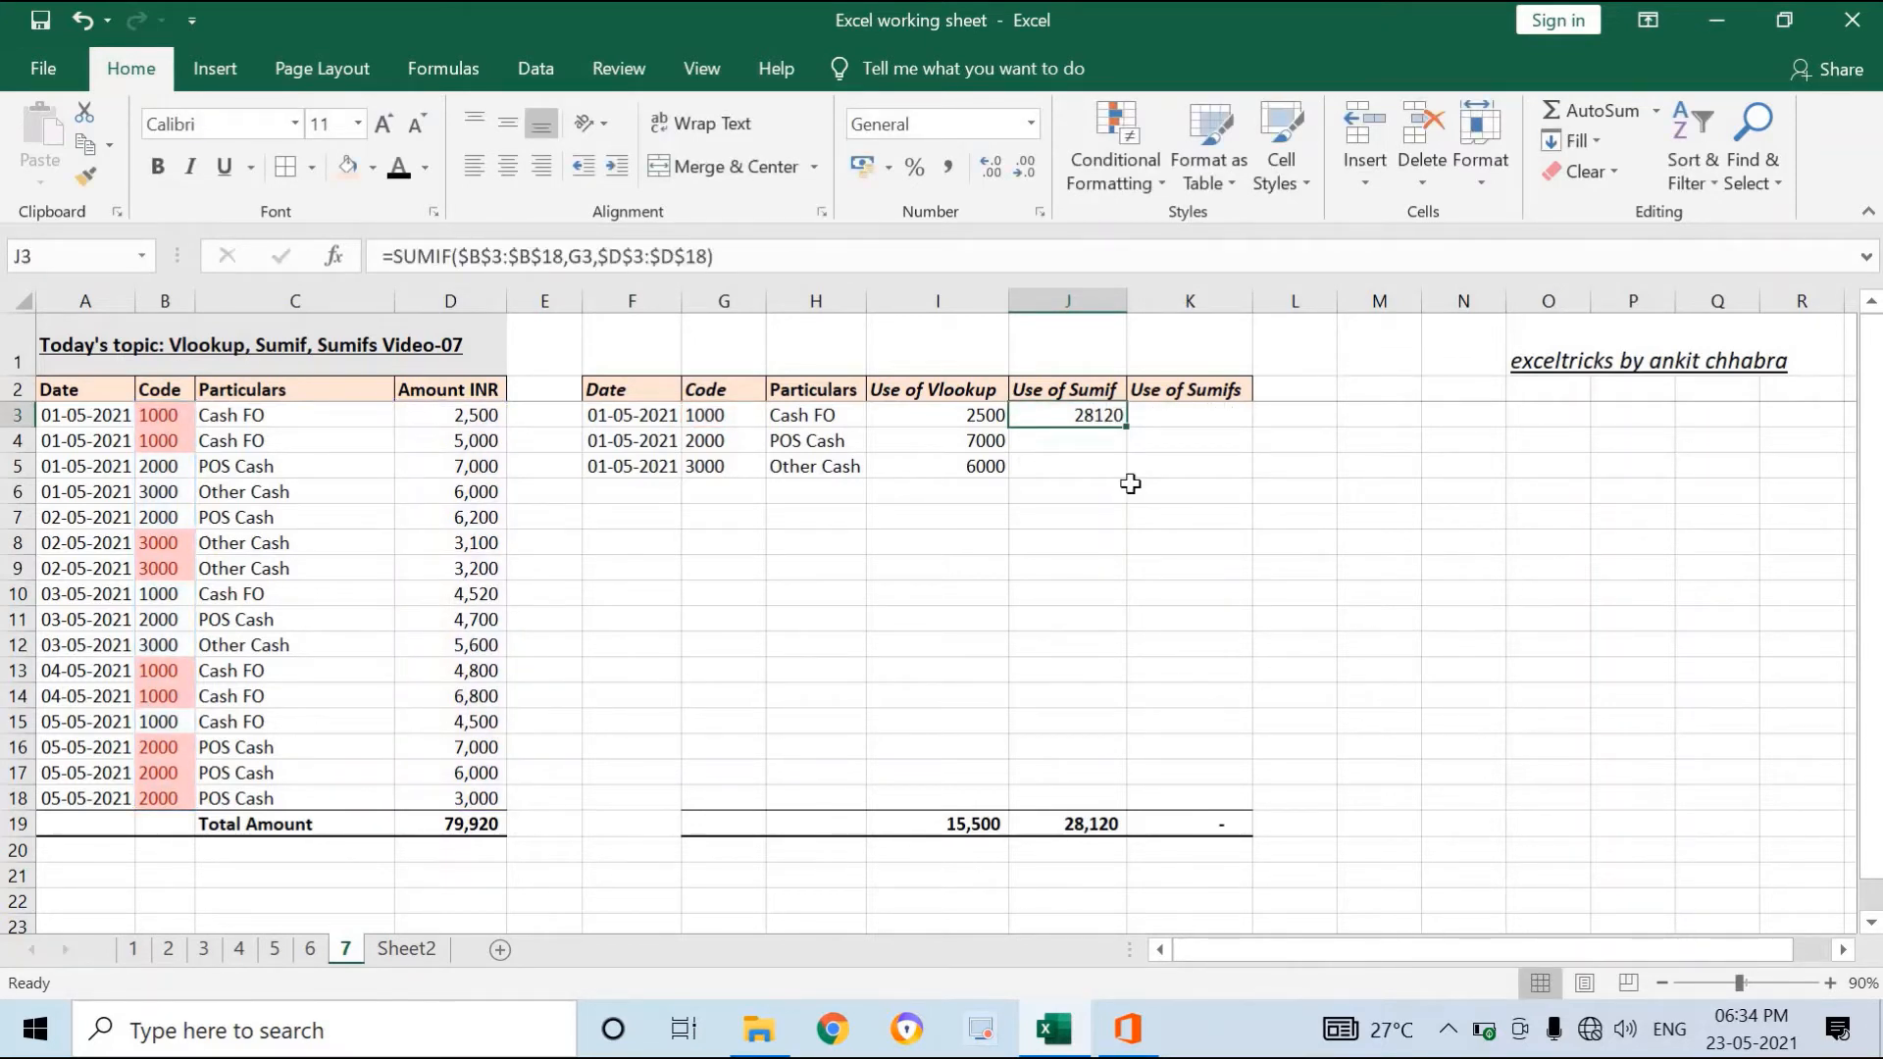
Copy the SUMIF formula from J3 down through J5.
key(ctrl+c)
key(shift+Down)
key(shift+Down)
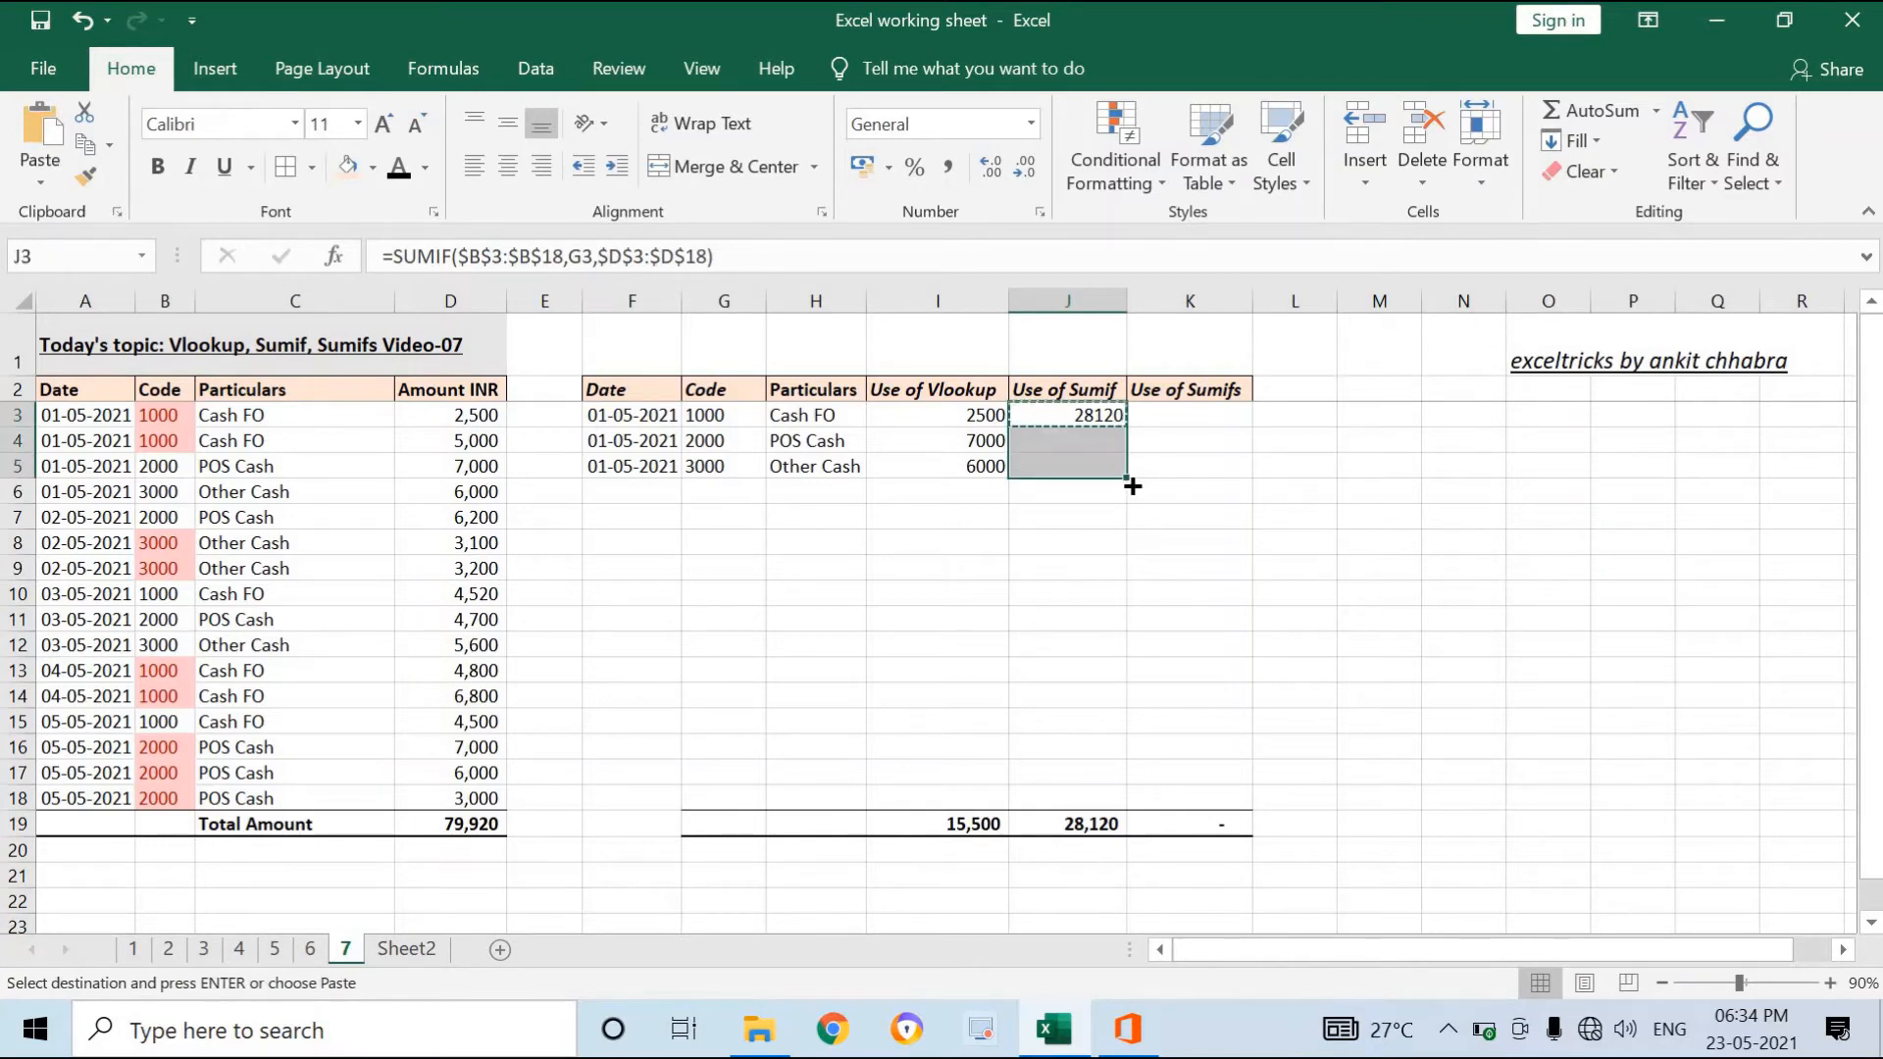
key(Return)
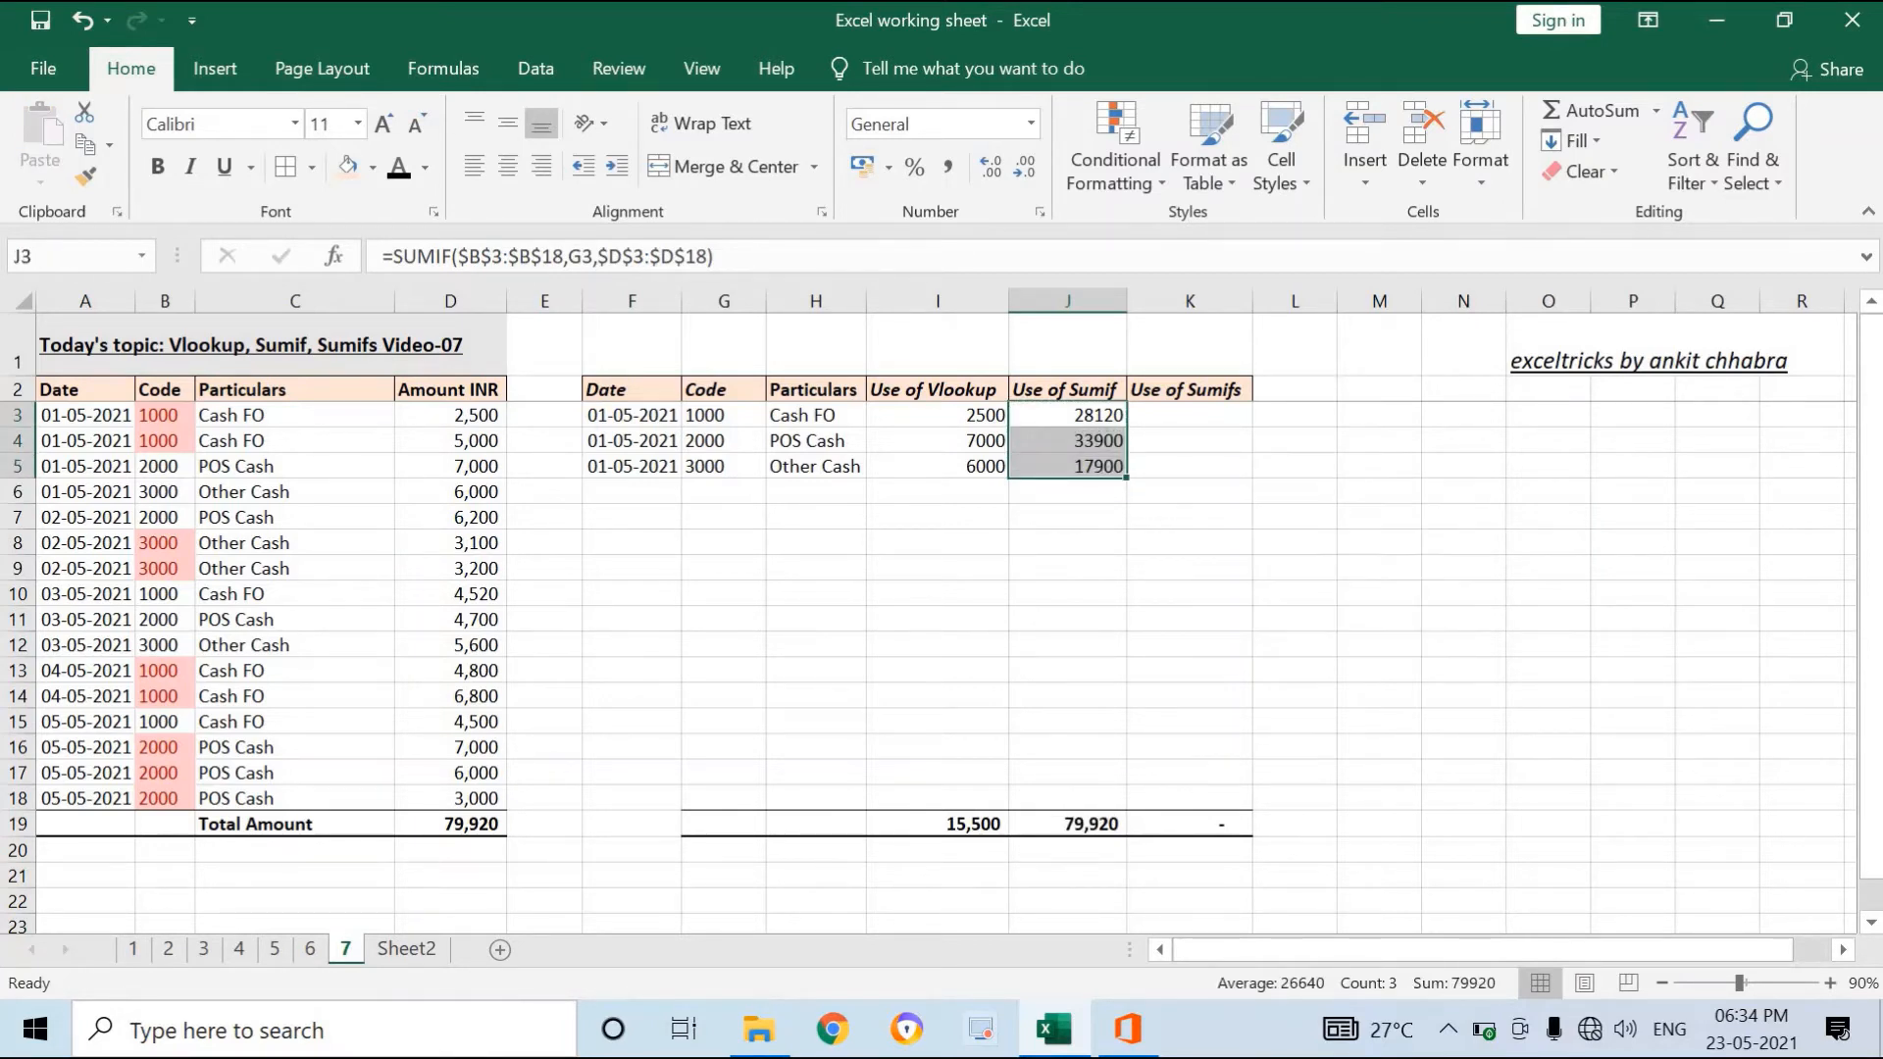
Compare the Use of Sumif column total in J19 with the source table's total amount in D19.
click(1072, 820)
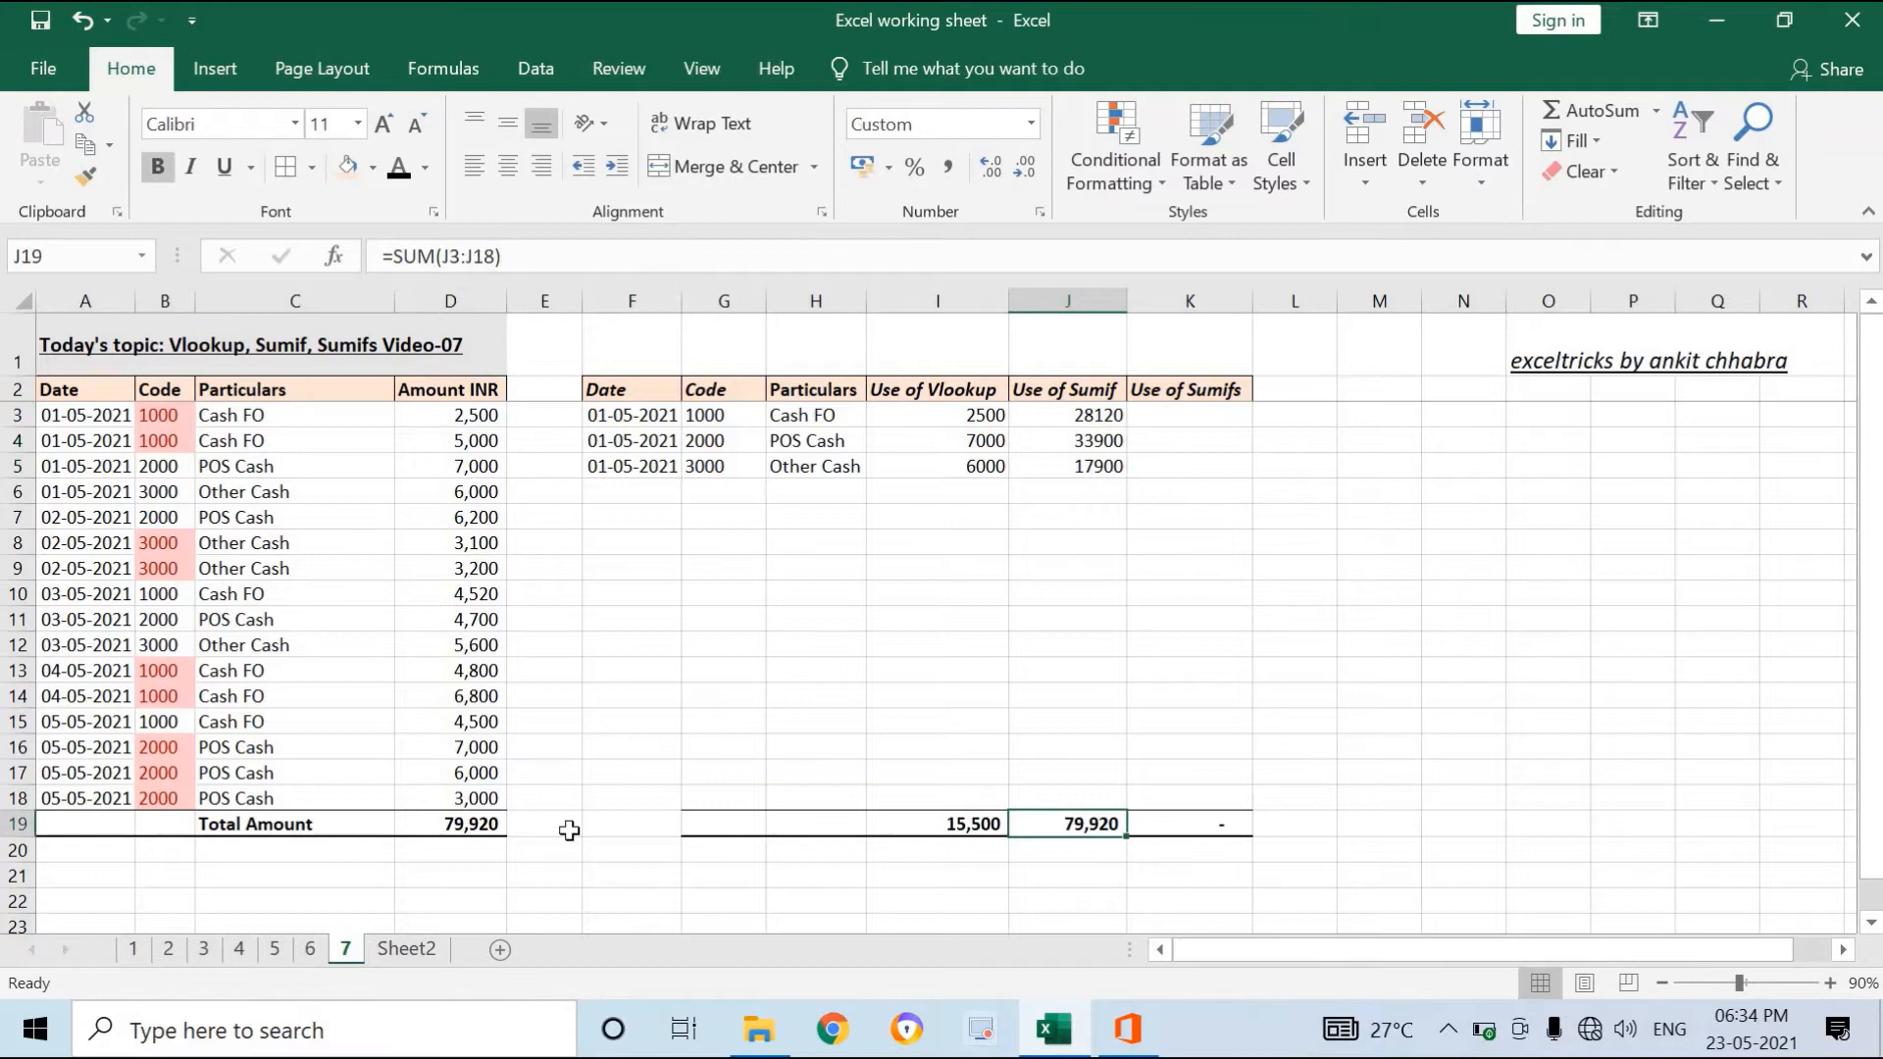
click(477, 829)
click(1099, 824)
Re-enter the SUMIF formula in J3 with range B3:B18, criteria G3 and sum range D3:D18.
click(1076, 416)
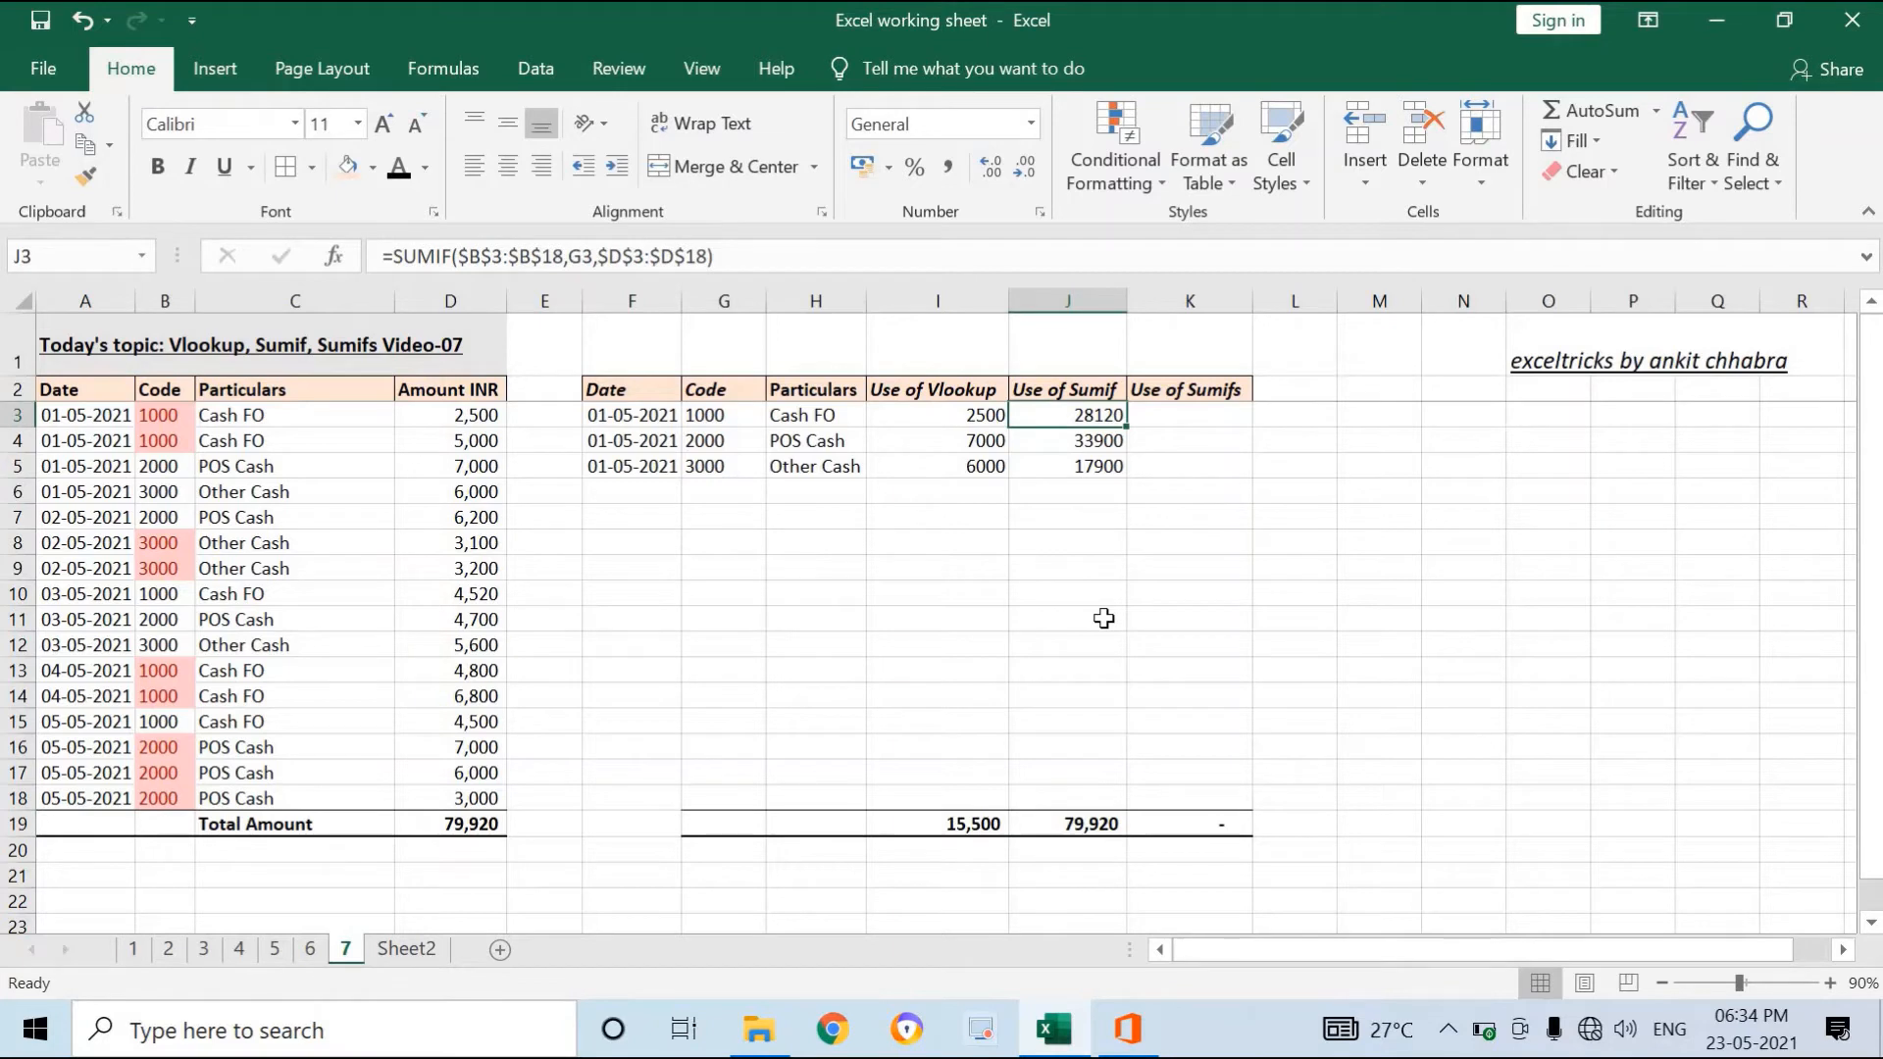
text(=su)
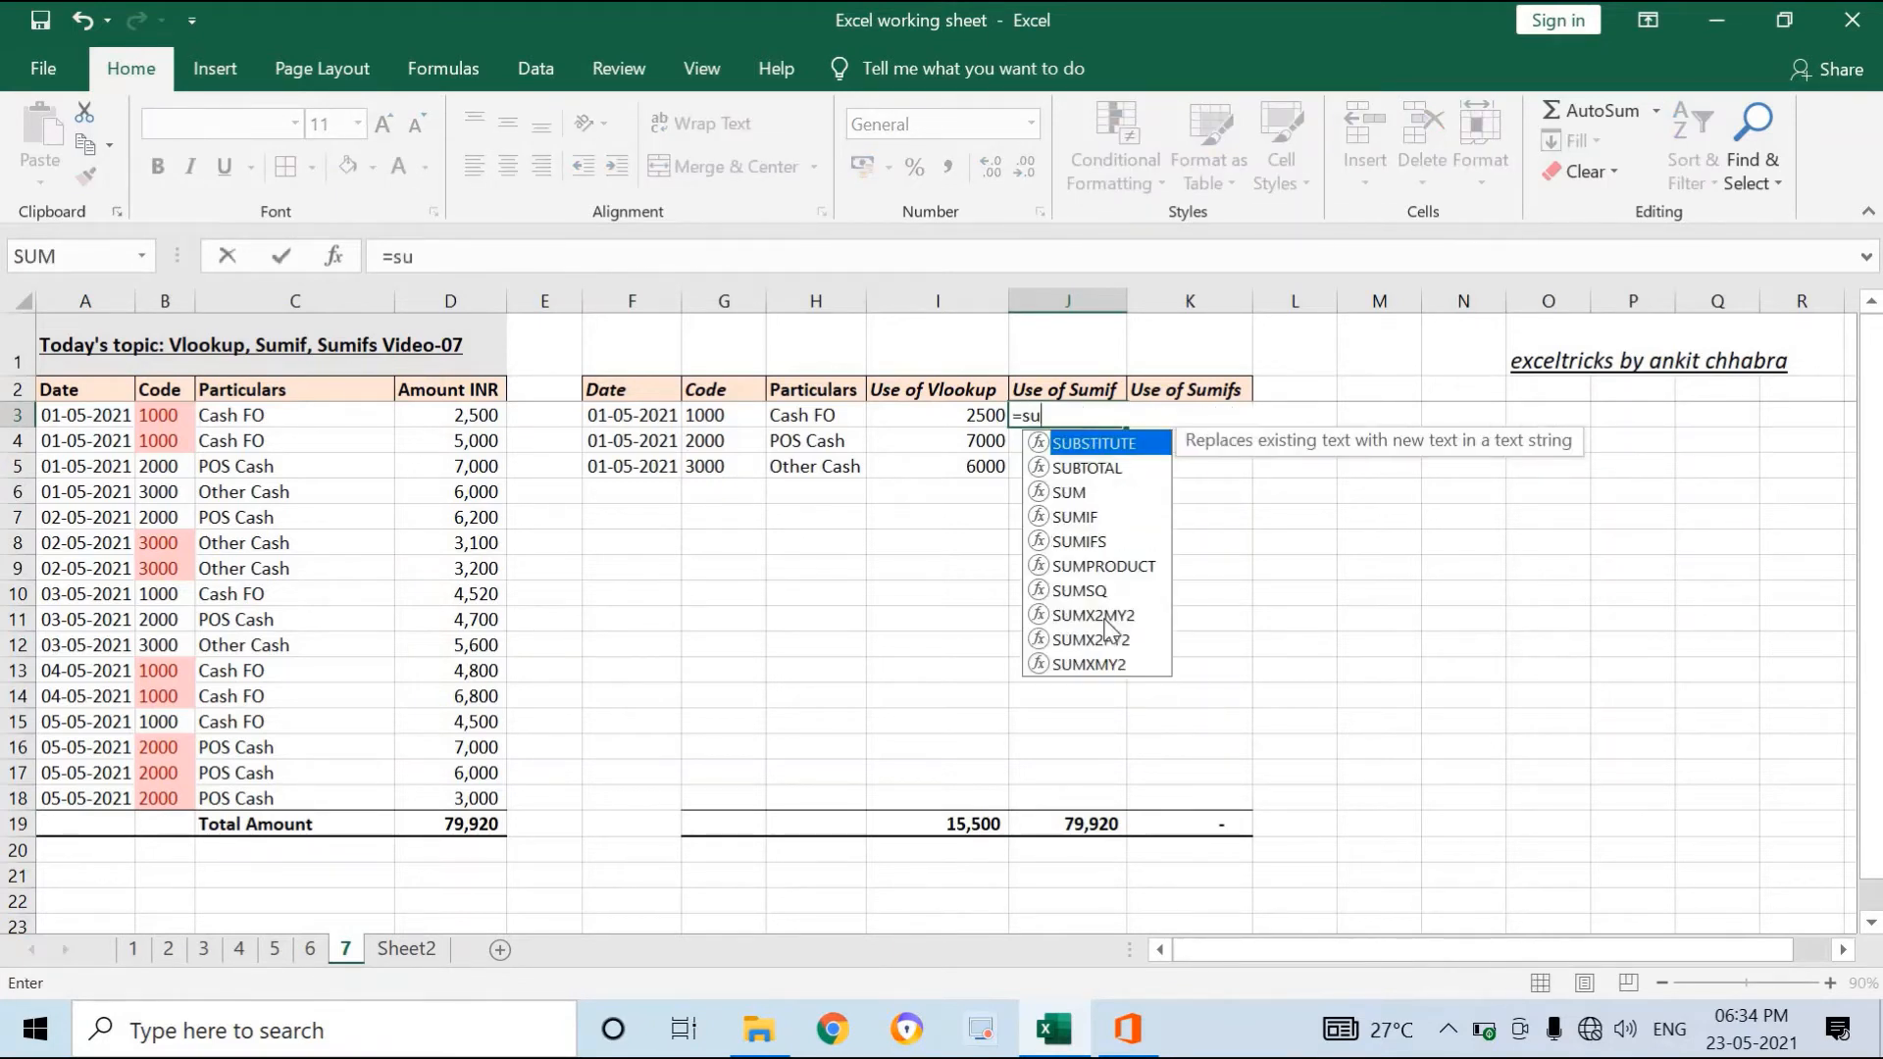
text(mif()
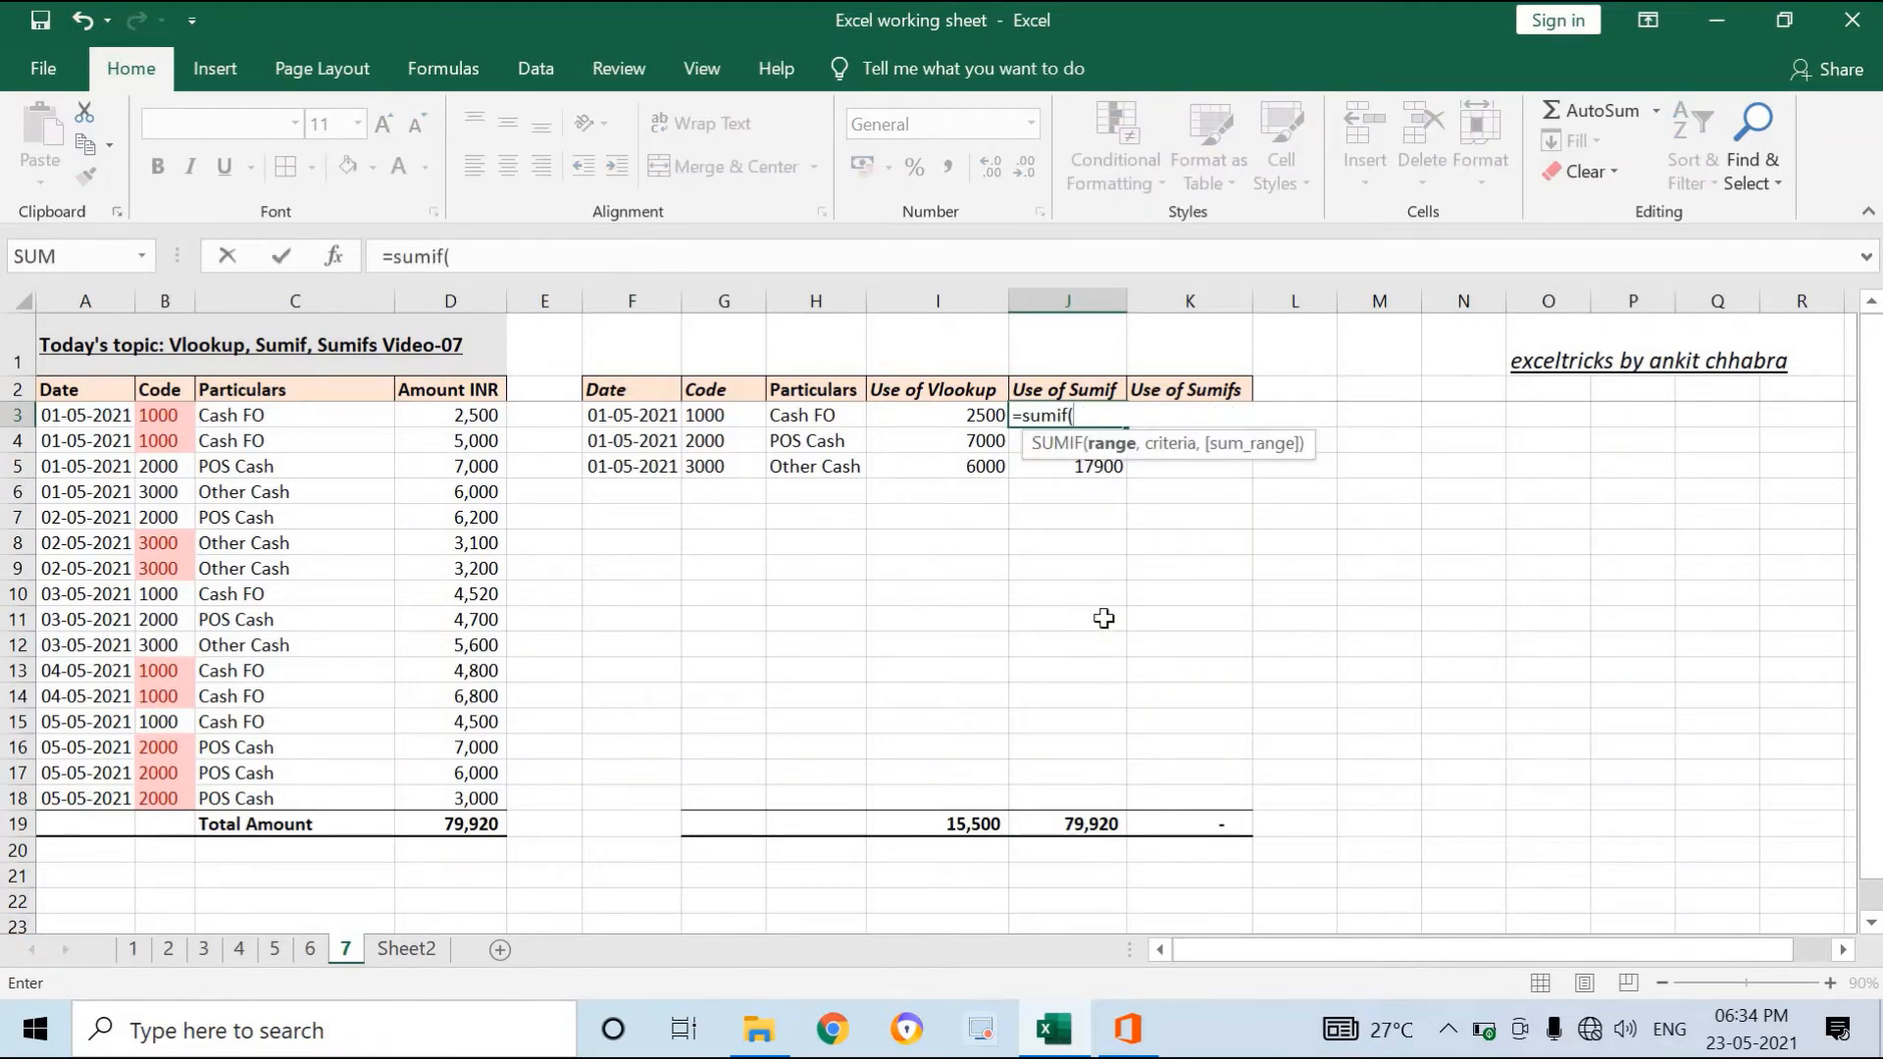
drag(165, 416, 157, 795)
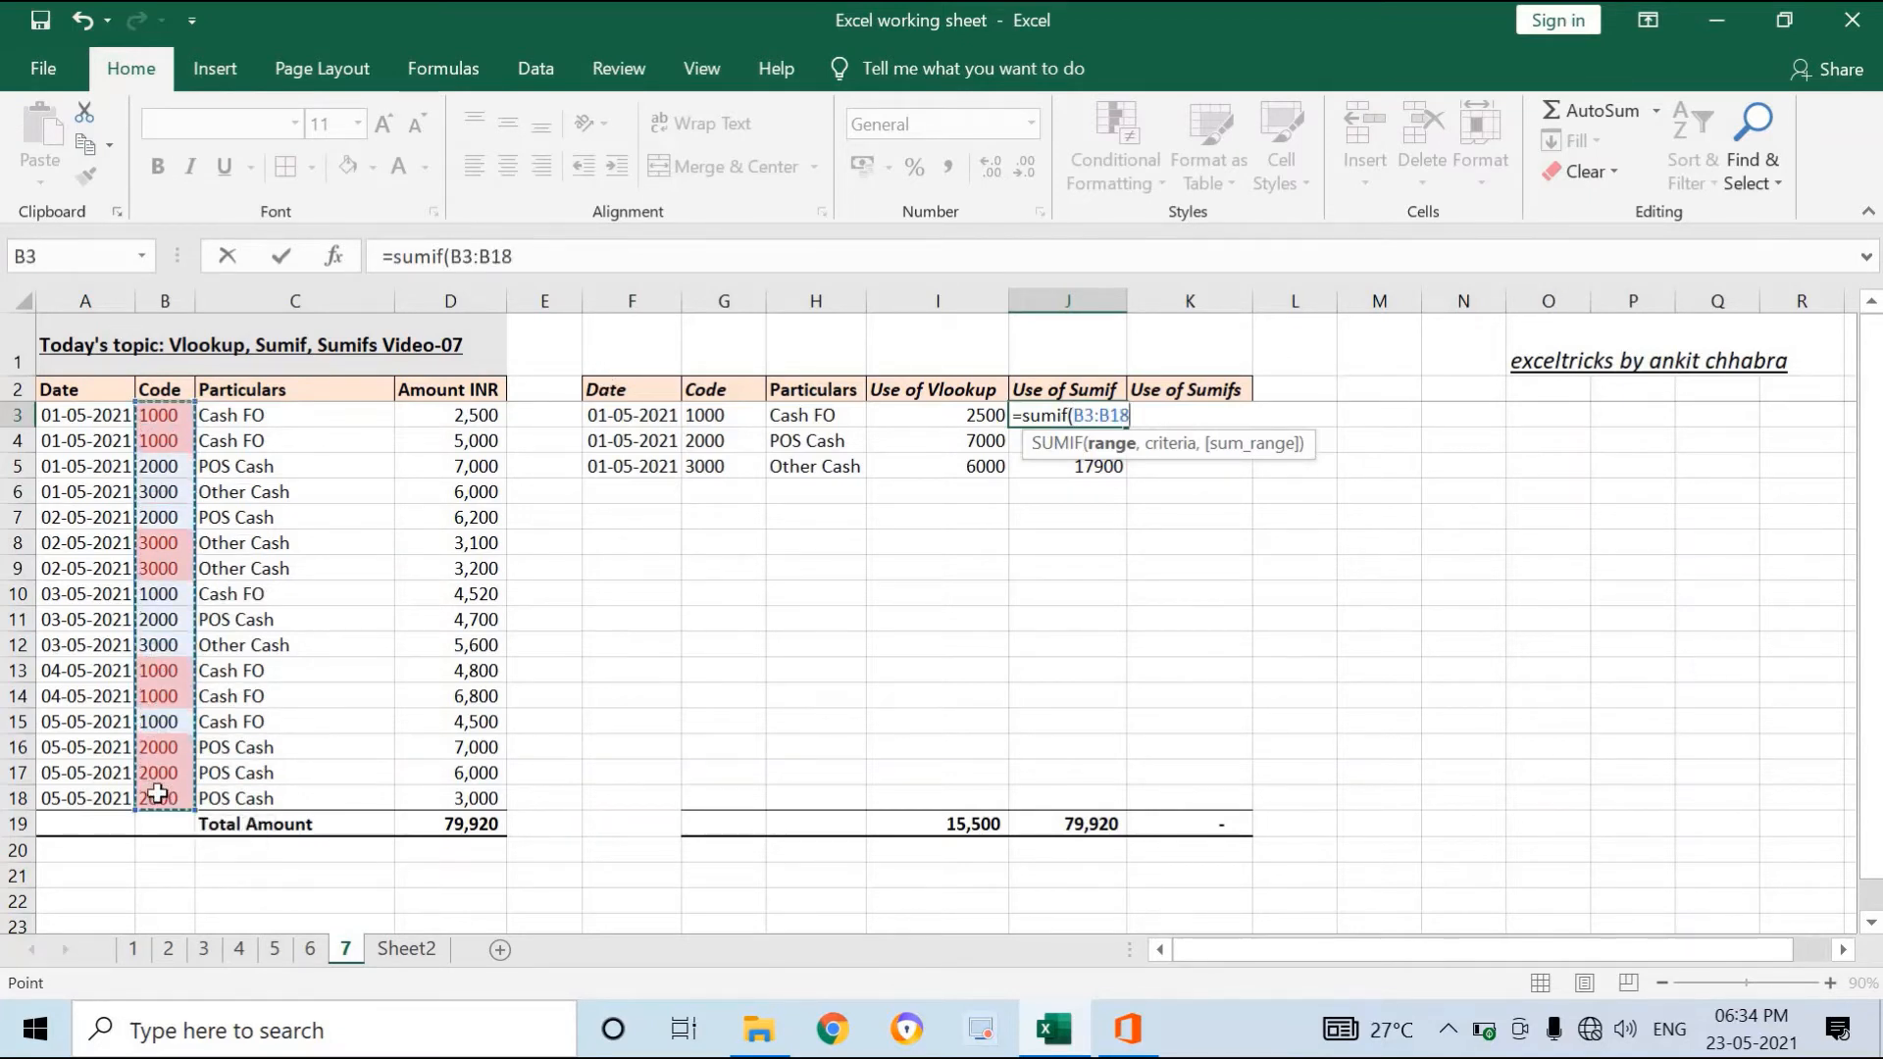
text(,)
click(728, 420)
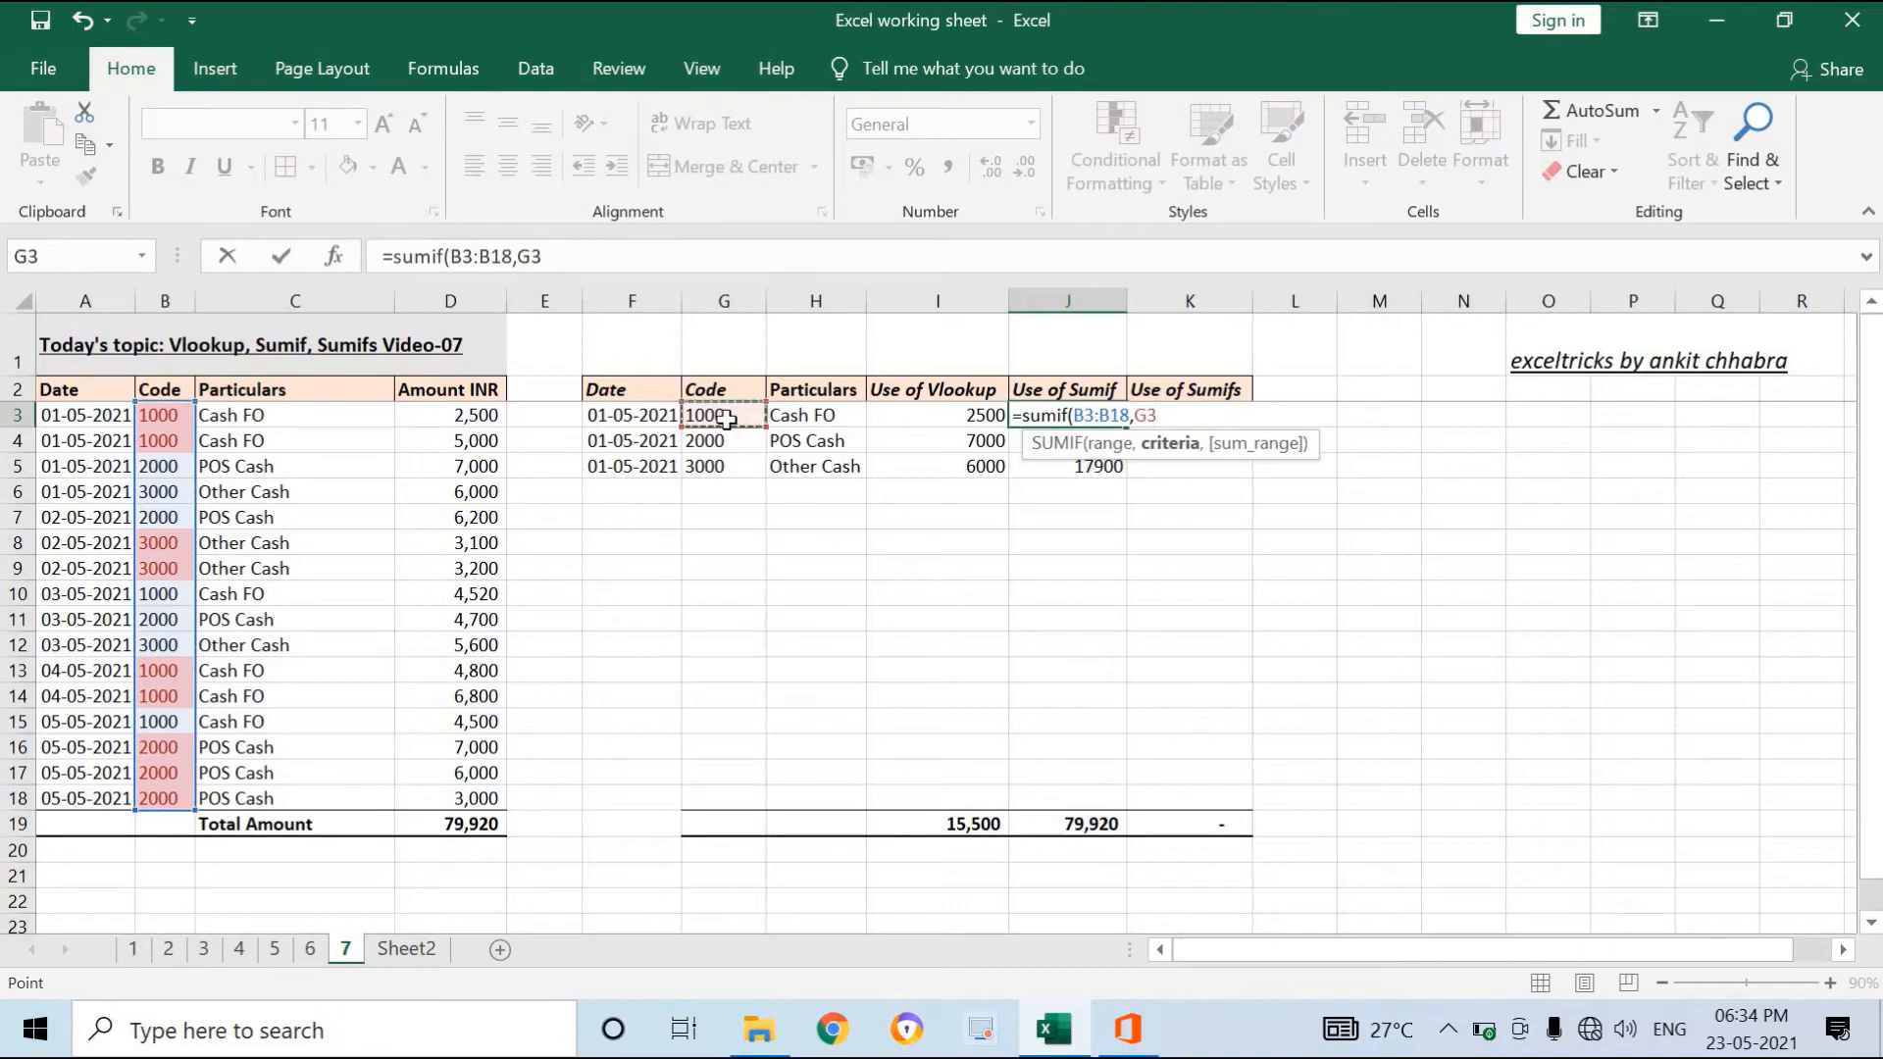
text(,)
drag(447, 416, 471, 796)
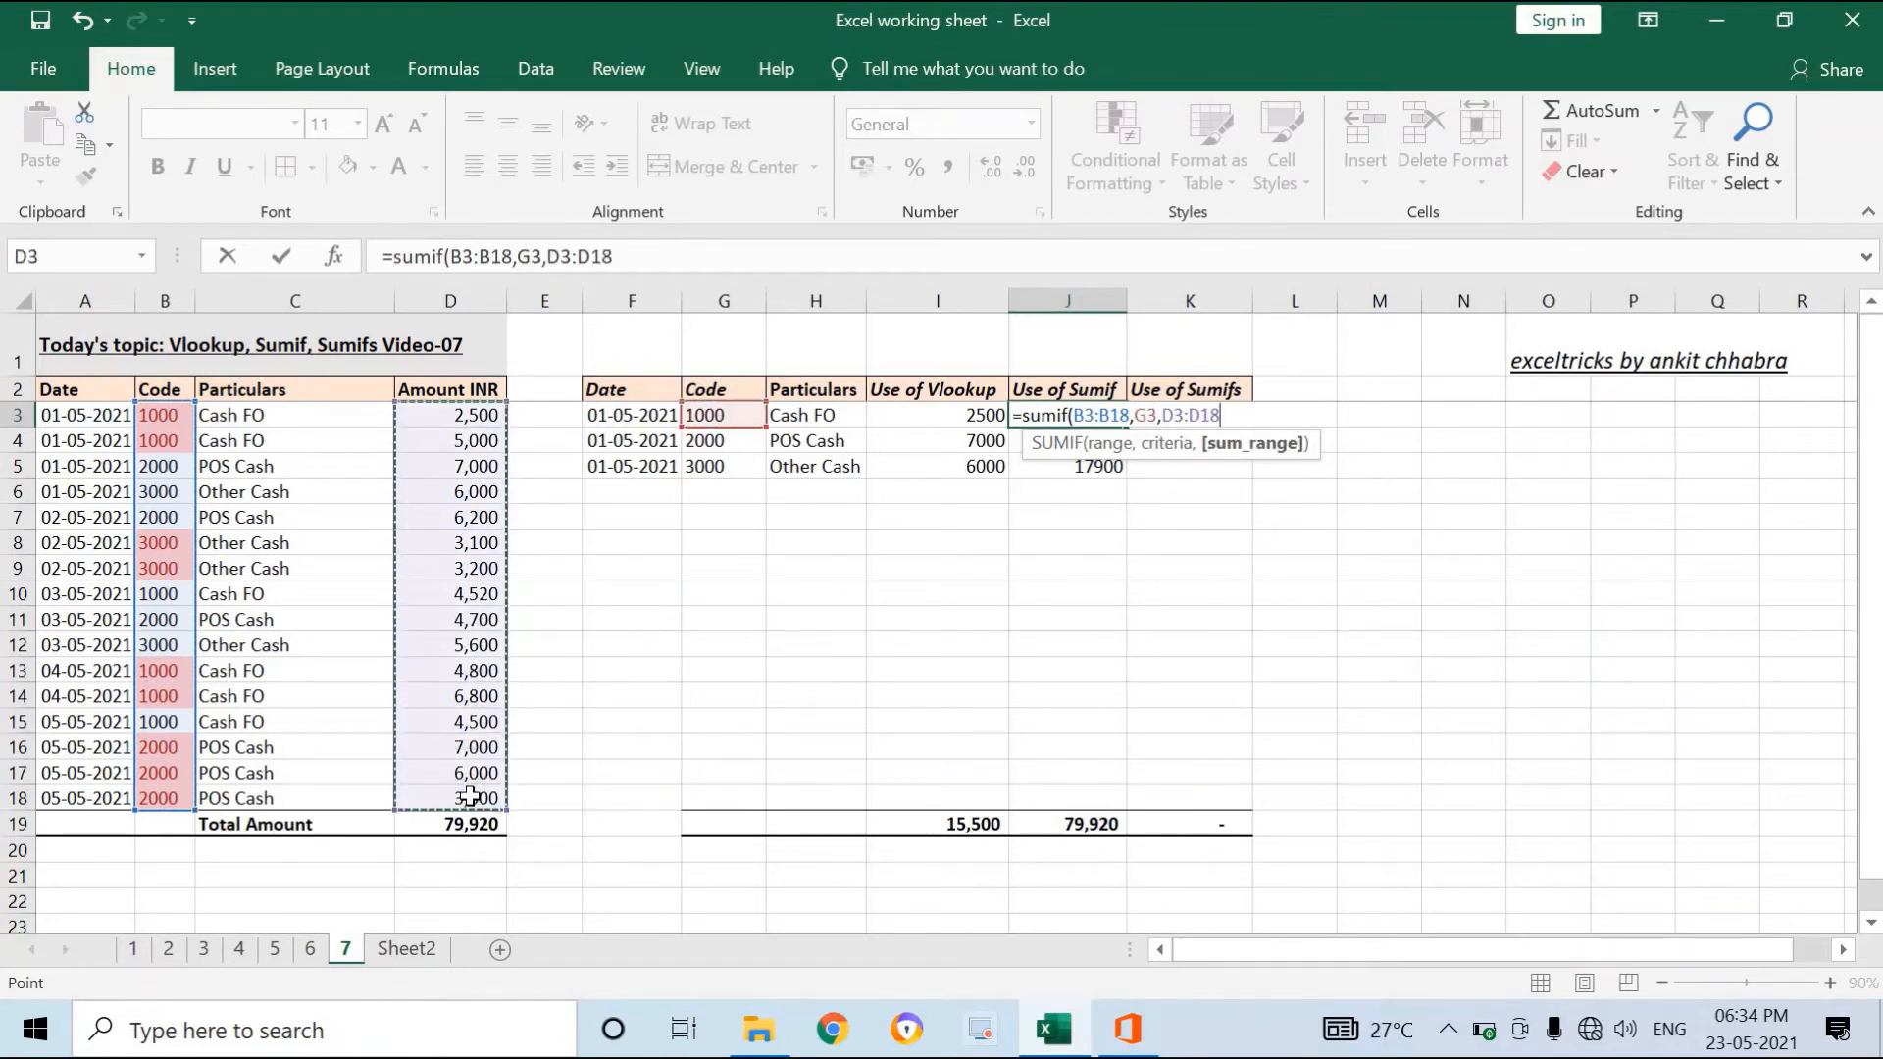
text())
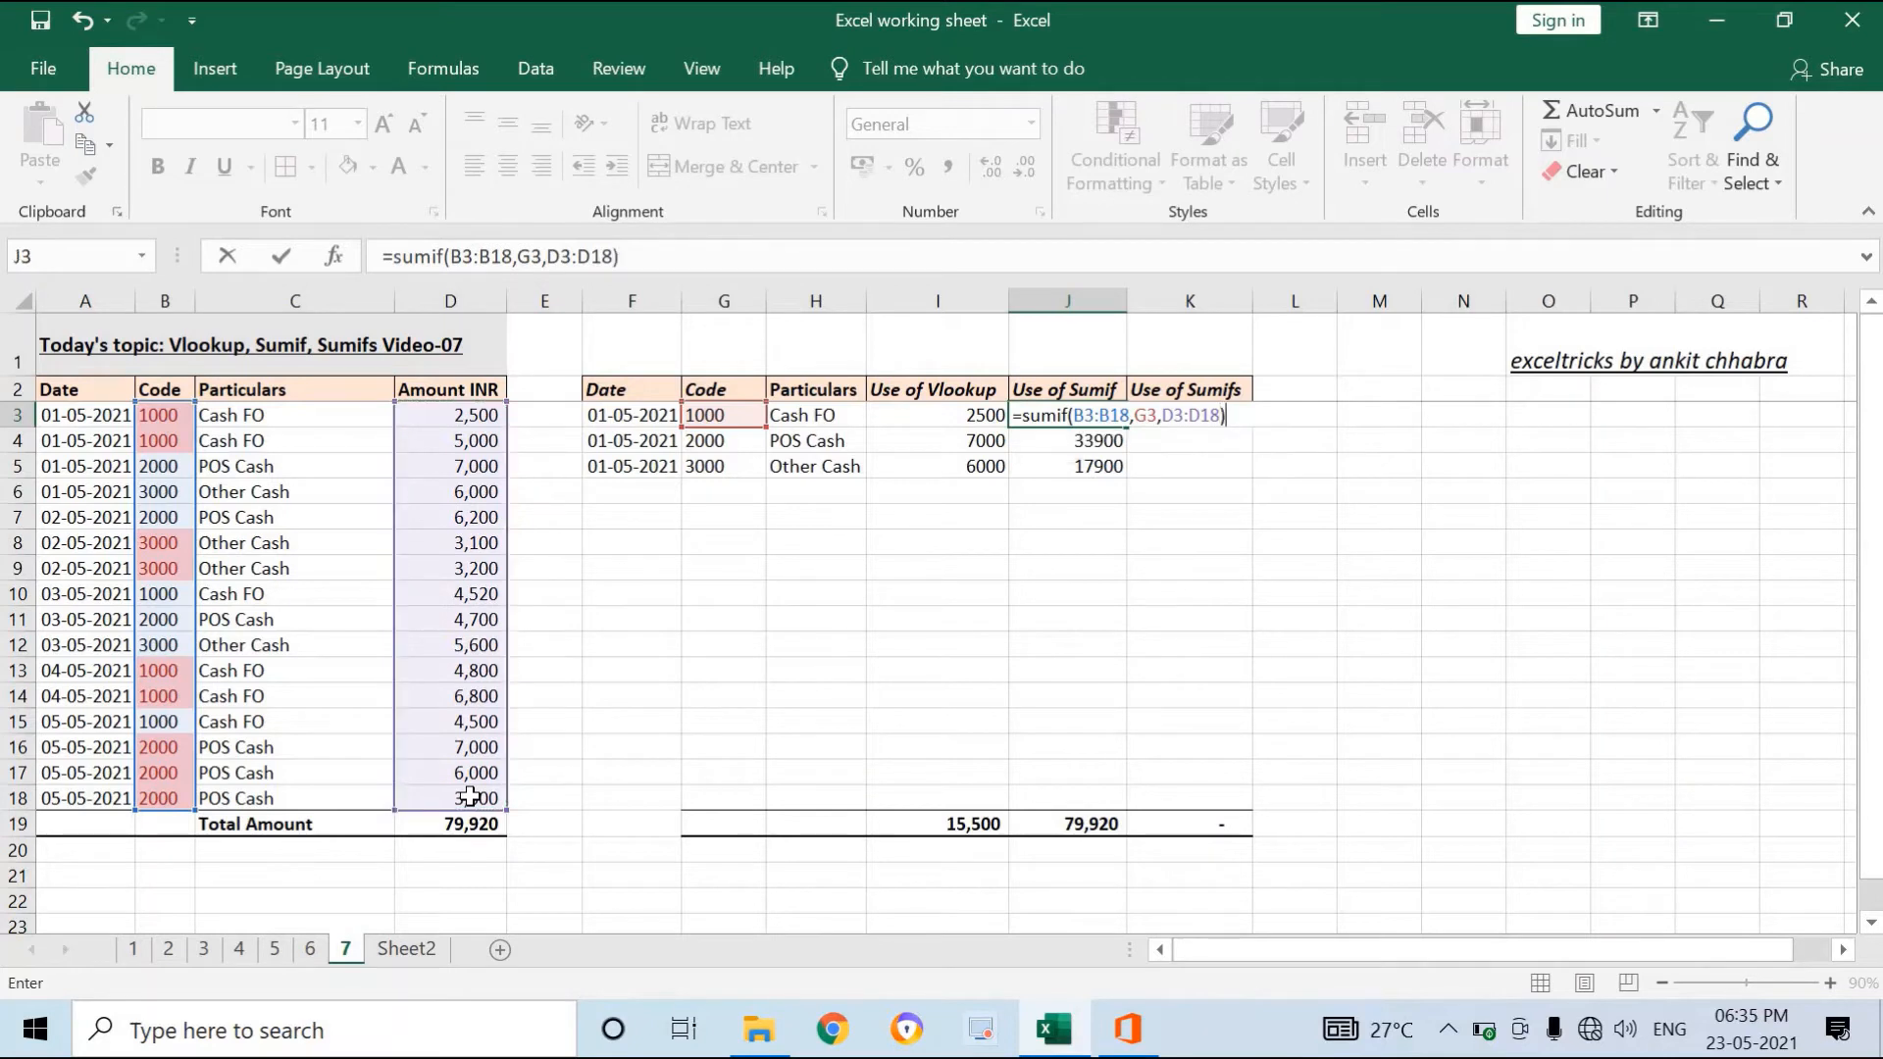
key(Return)
Make both ranges in the J3 SUMIF formula absolute as $B$3:$B$18 and $D$3:$D$18.
key(Up)
key(F2)
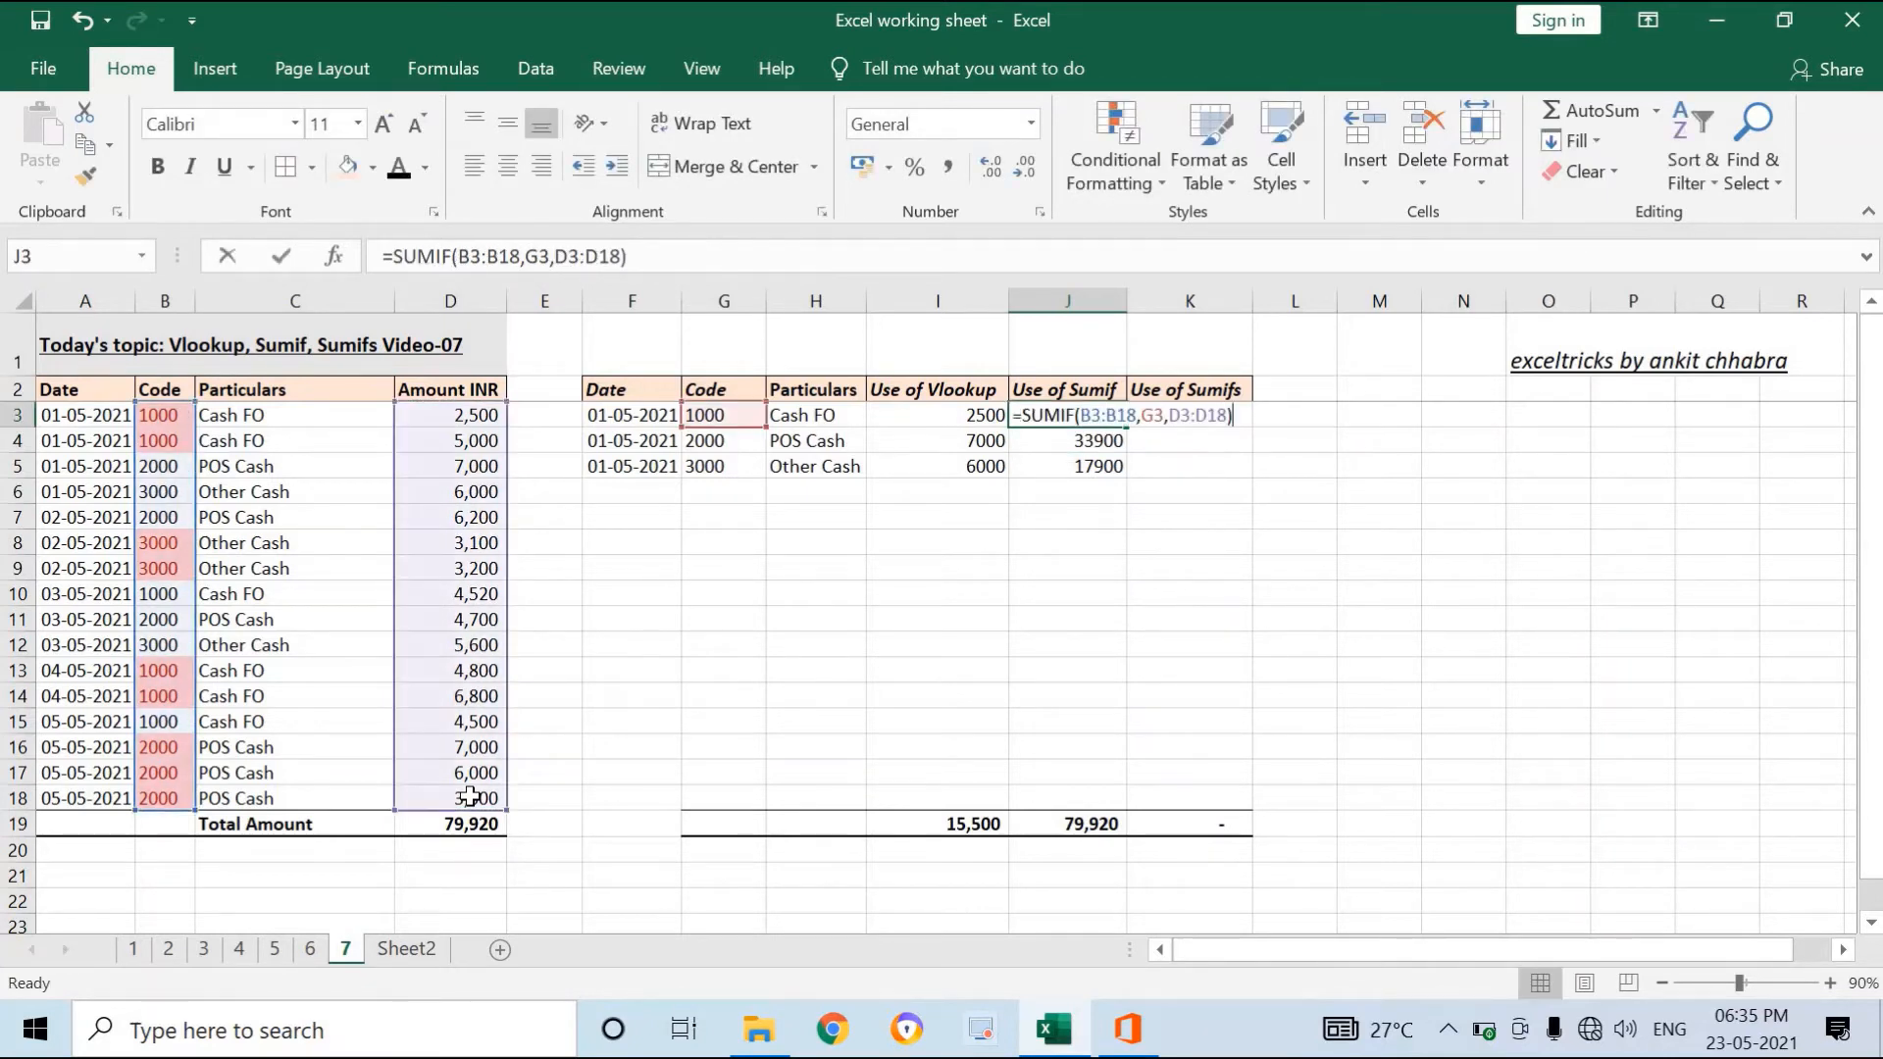
key(Left)
key(Left)
key(Left)
key(Left)
key(Left)
key(Left)
key(Left)
key(Left)
key(Left)
key(Left)
key(Left)
key(Left)
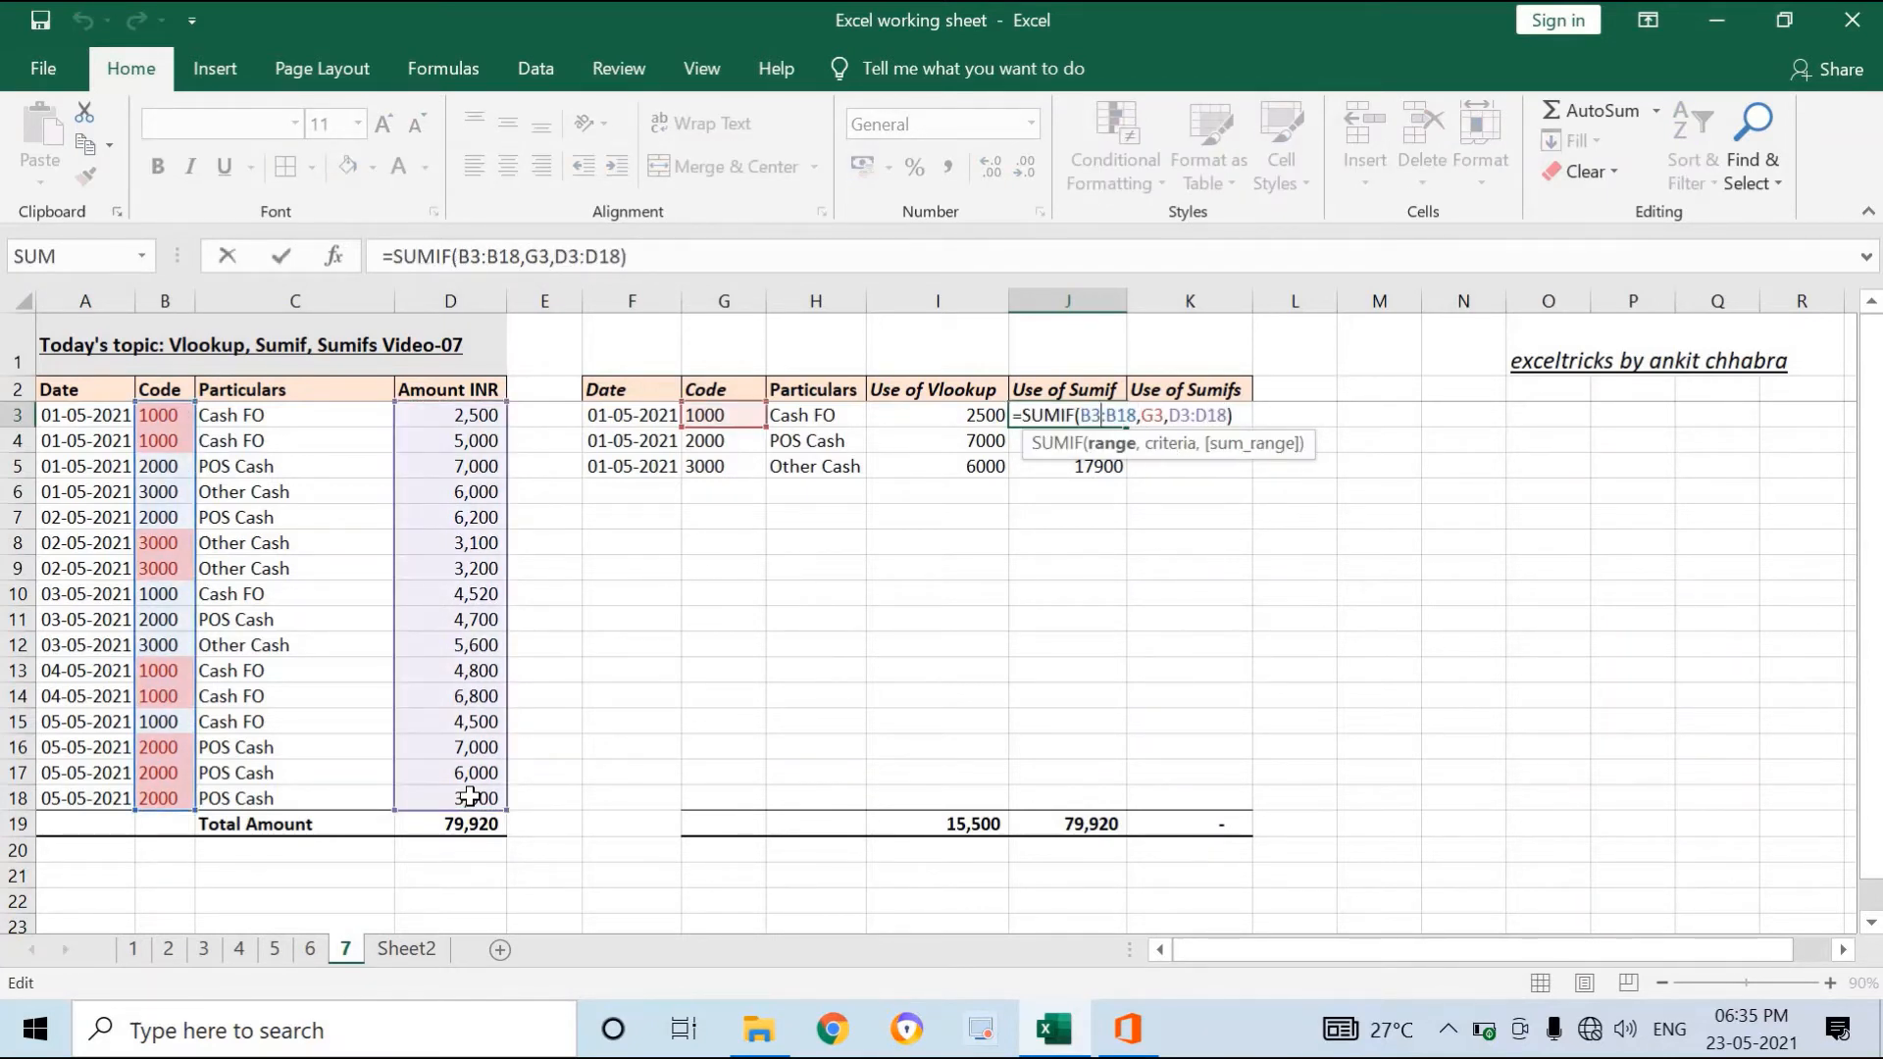
key(F4)
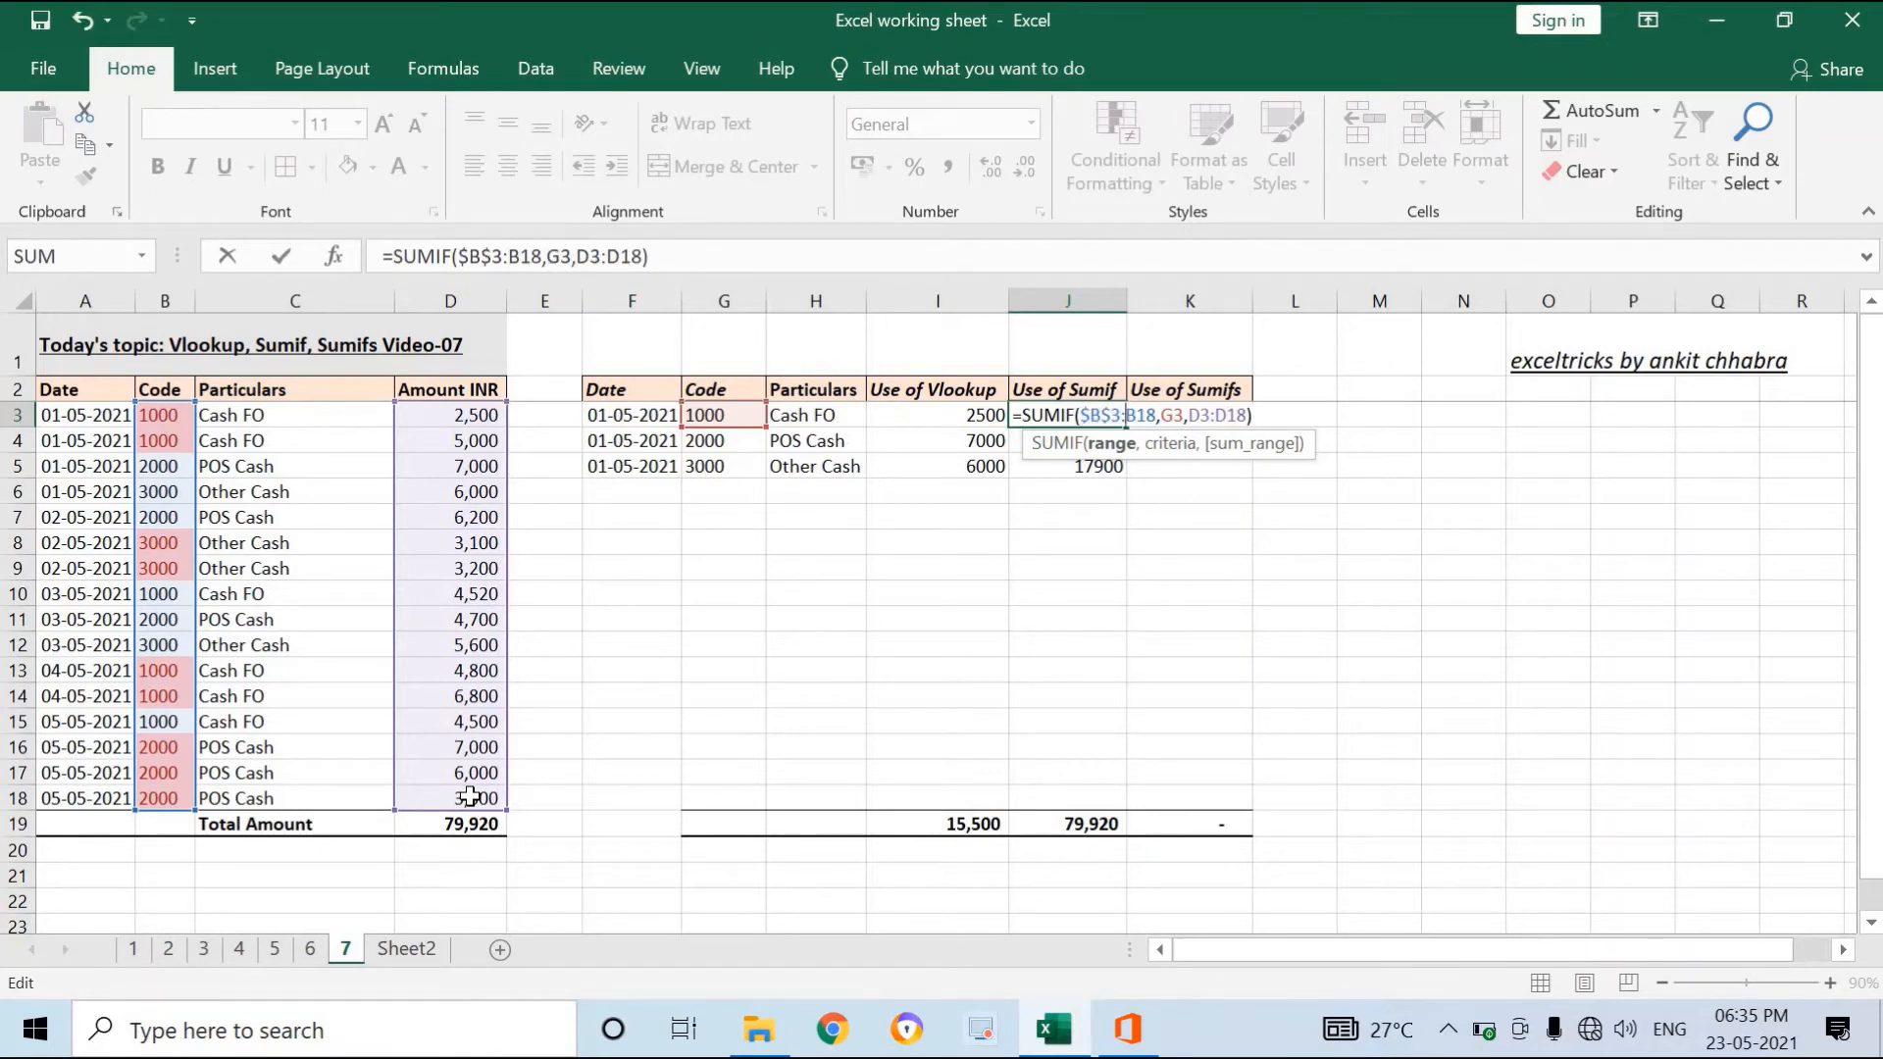
key(Right)
key(Right)
key(Right)
key(Right)
key(Right)
key(F4)
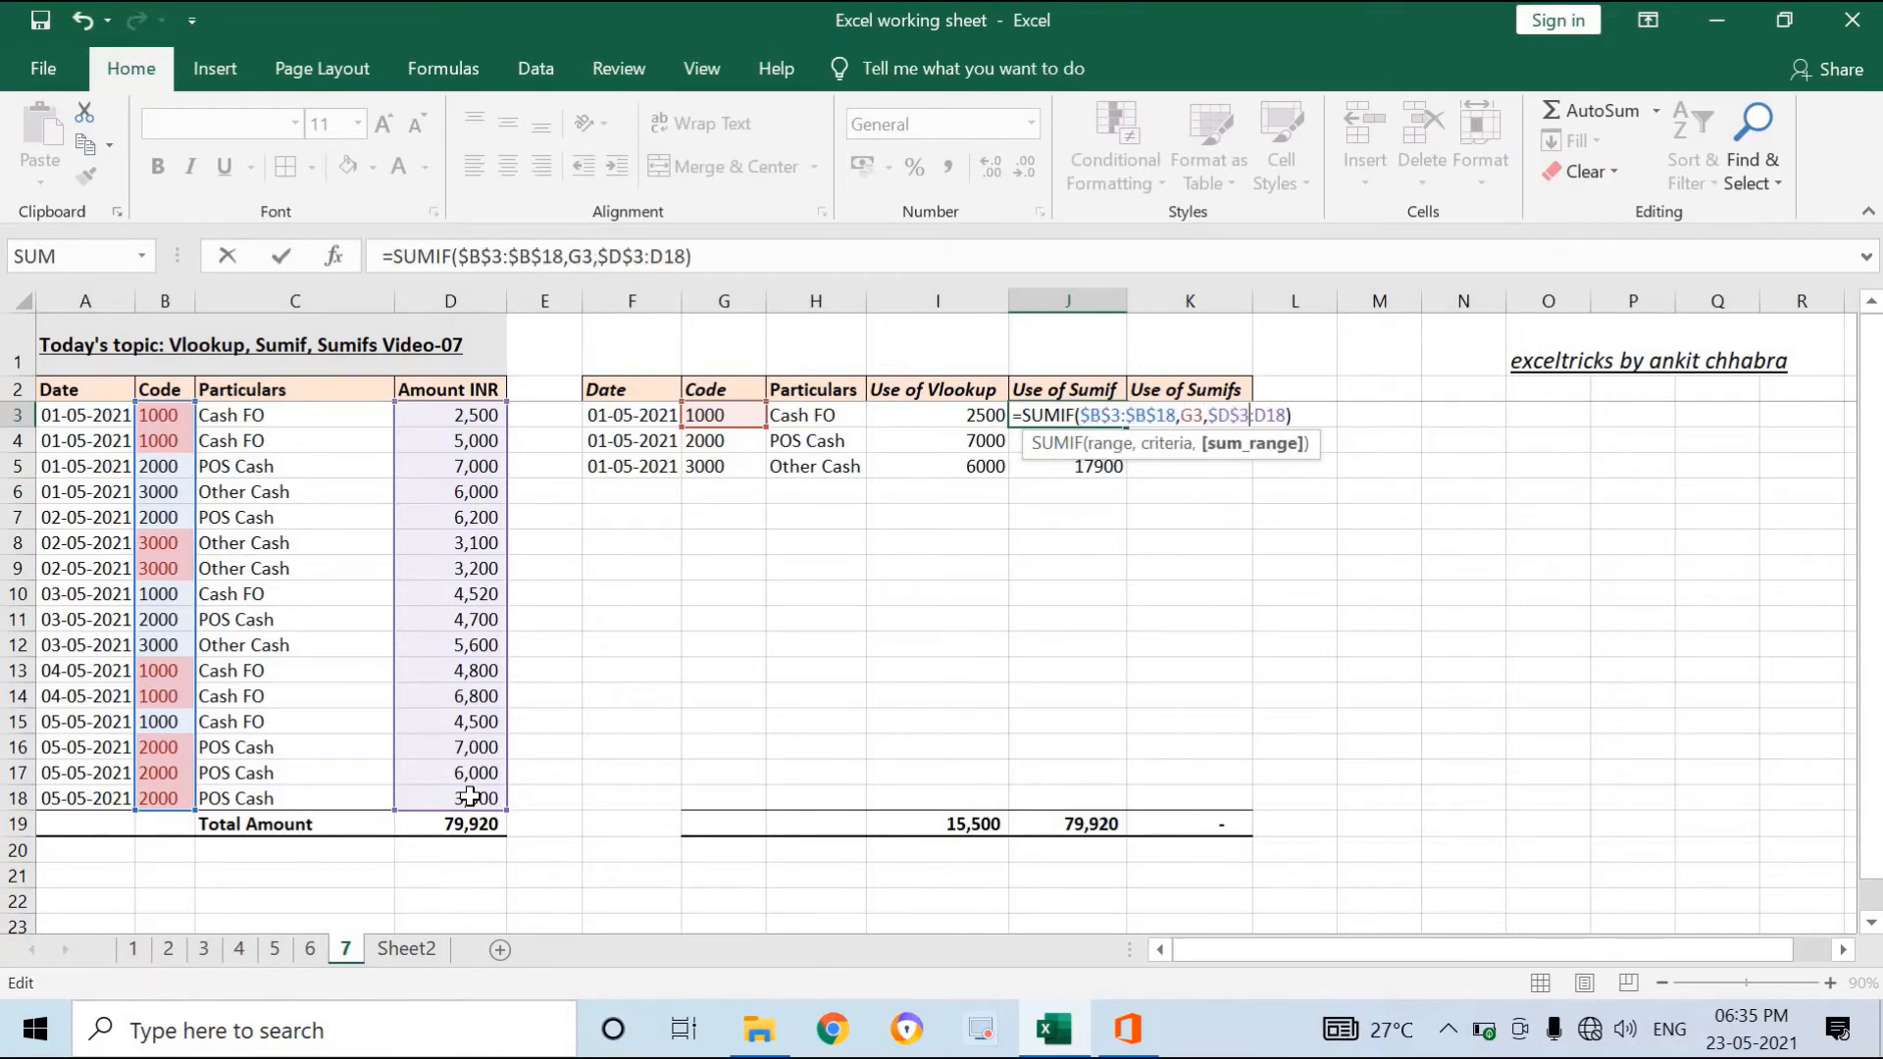
key(Return)
key(Up)
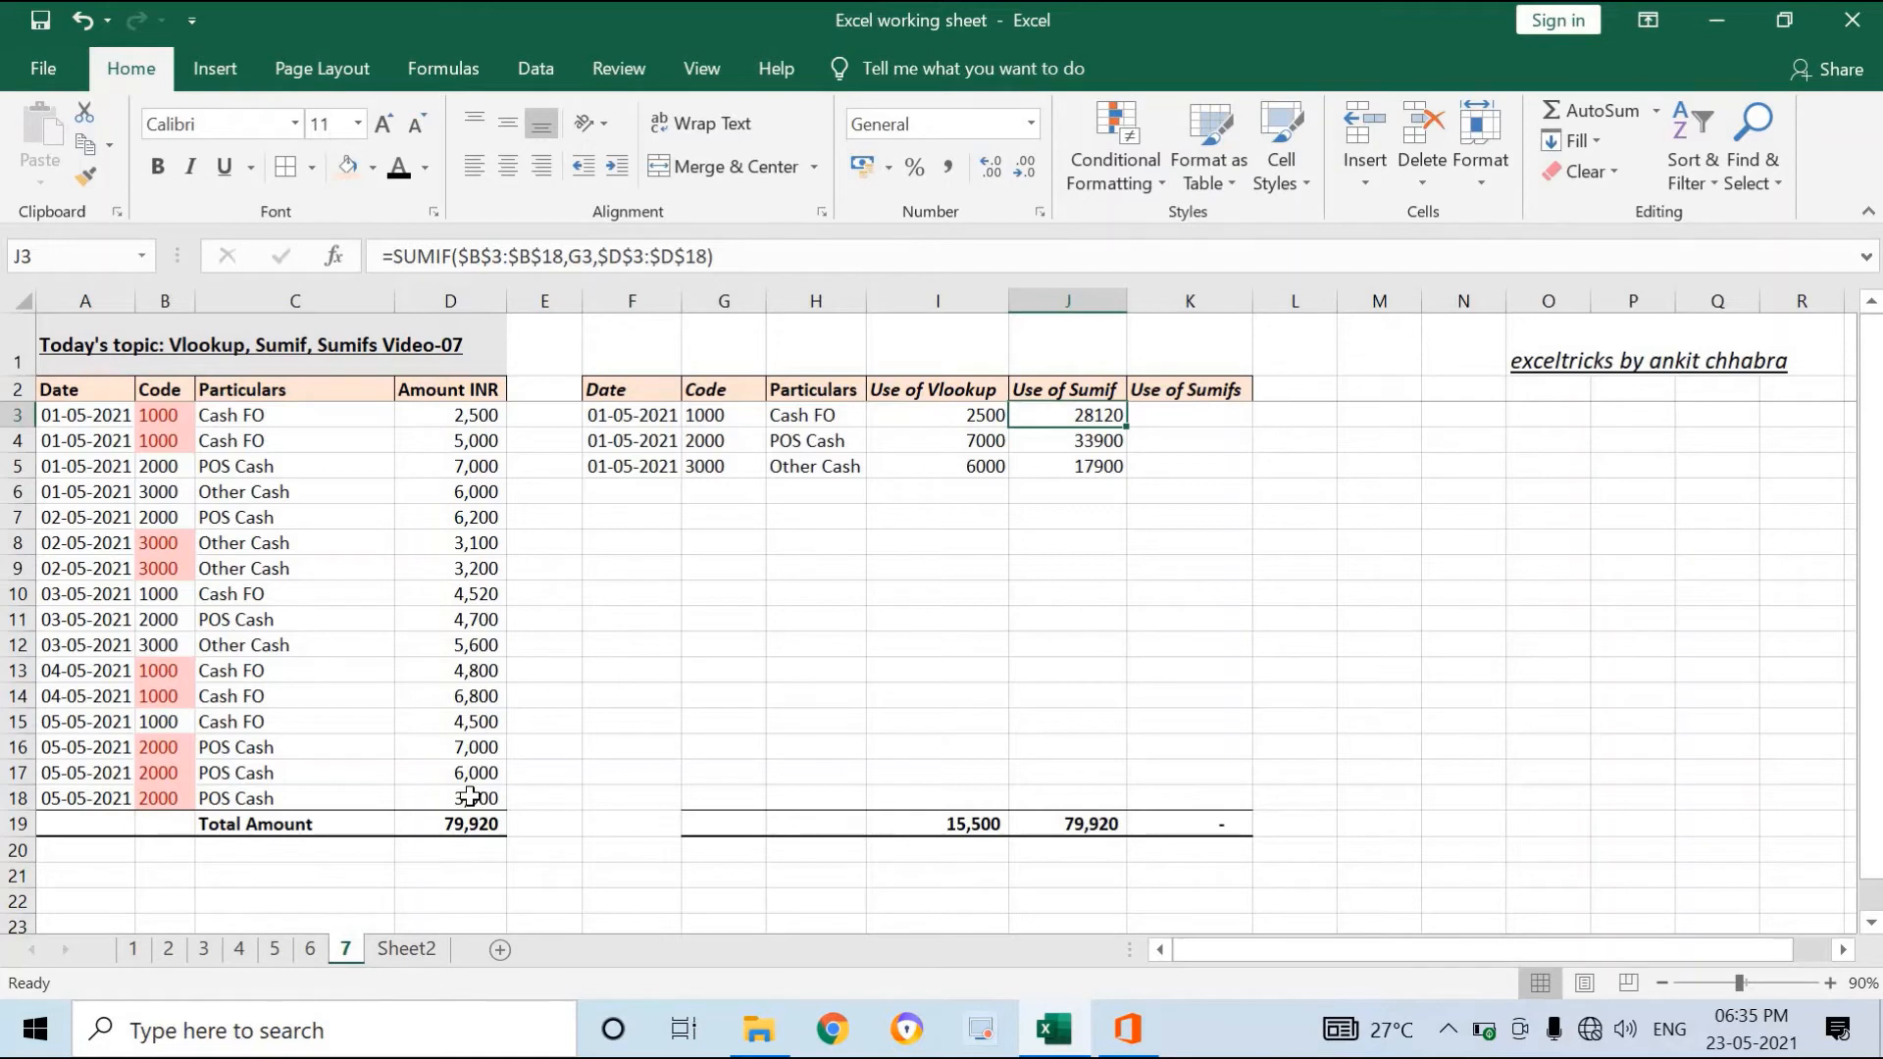
Enter the date 02-05-2021 in F6, F7 and F8 of the summary table.
key(Right)
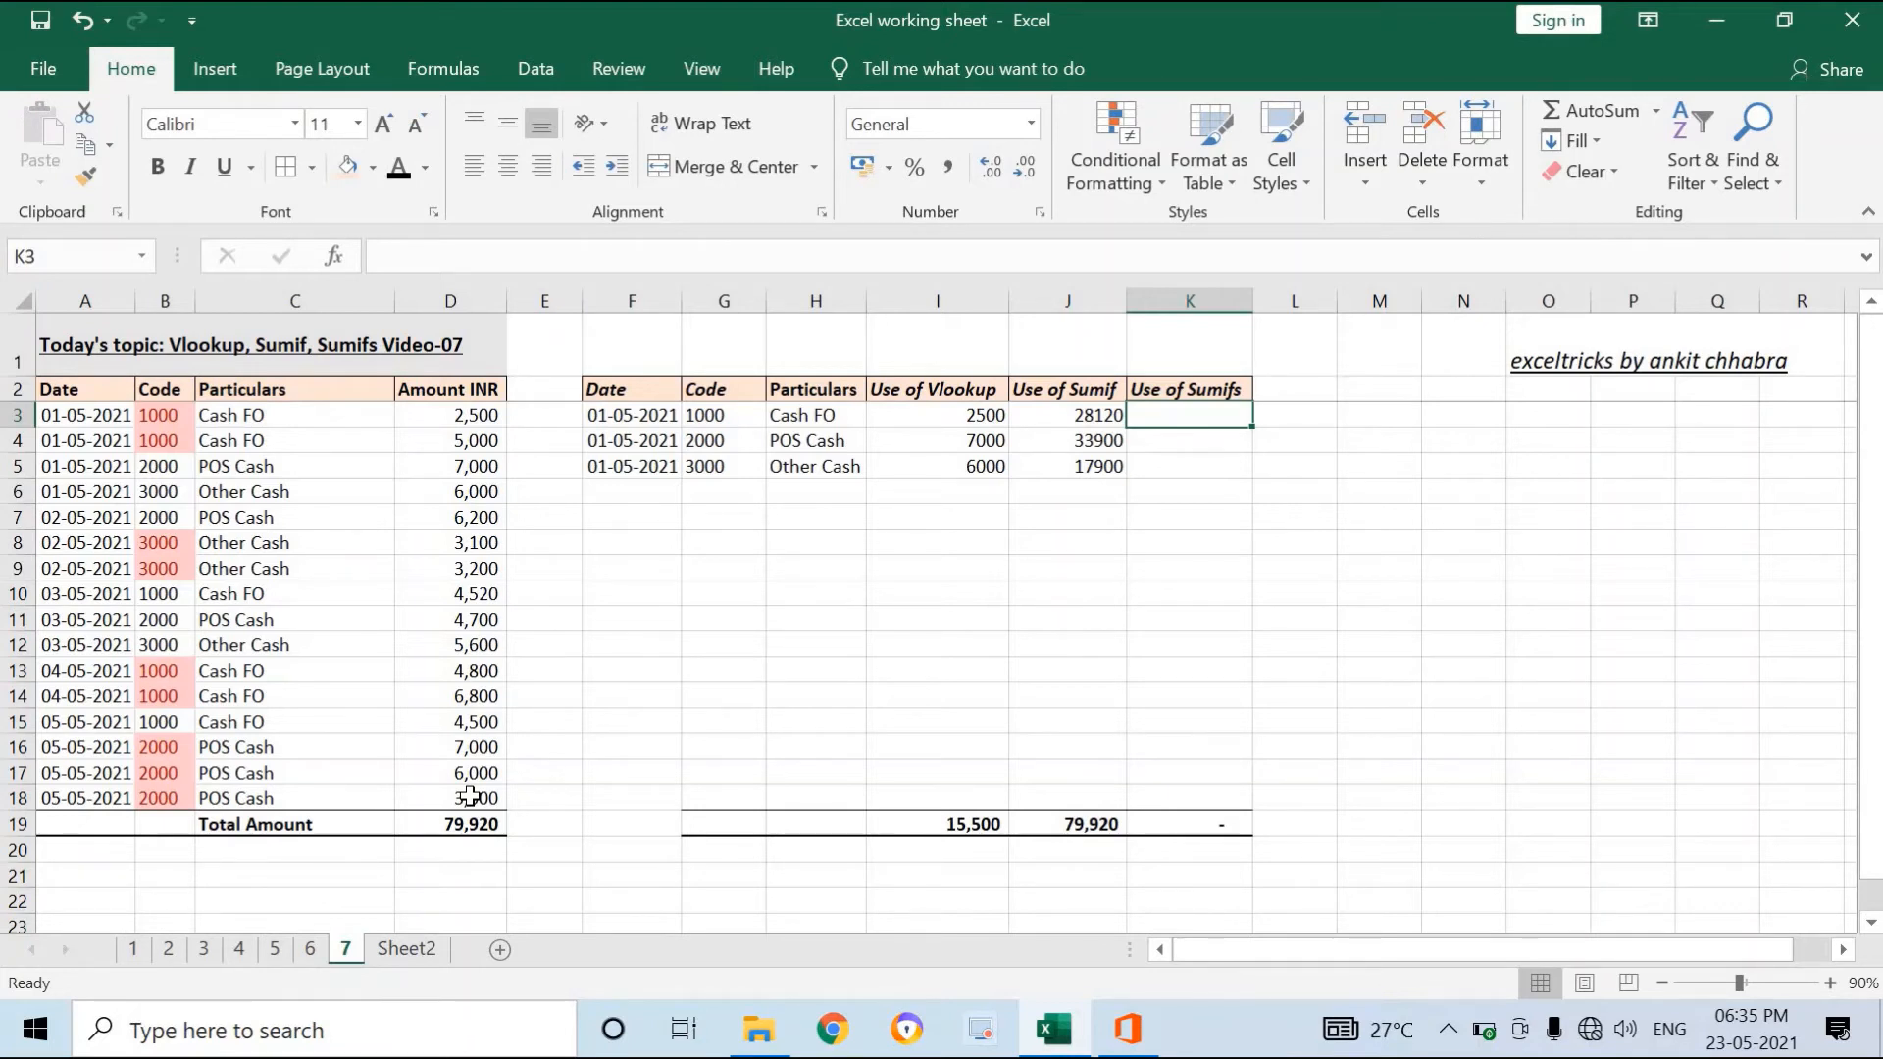
key(Down)
key(Left)
key(Left)
key(Left)
key(Left)
key(Left)
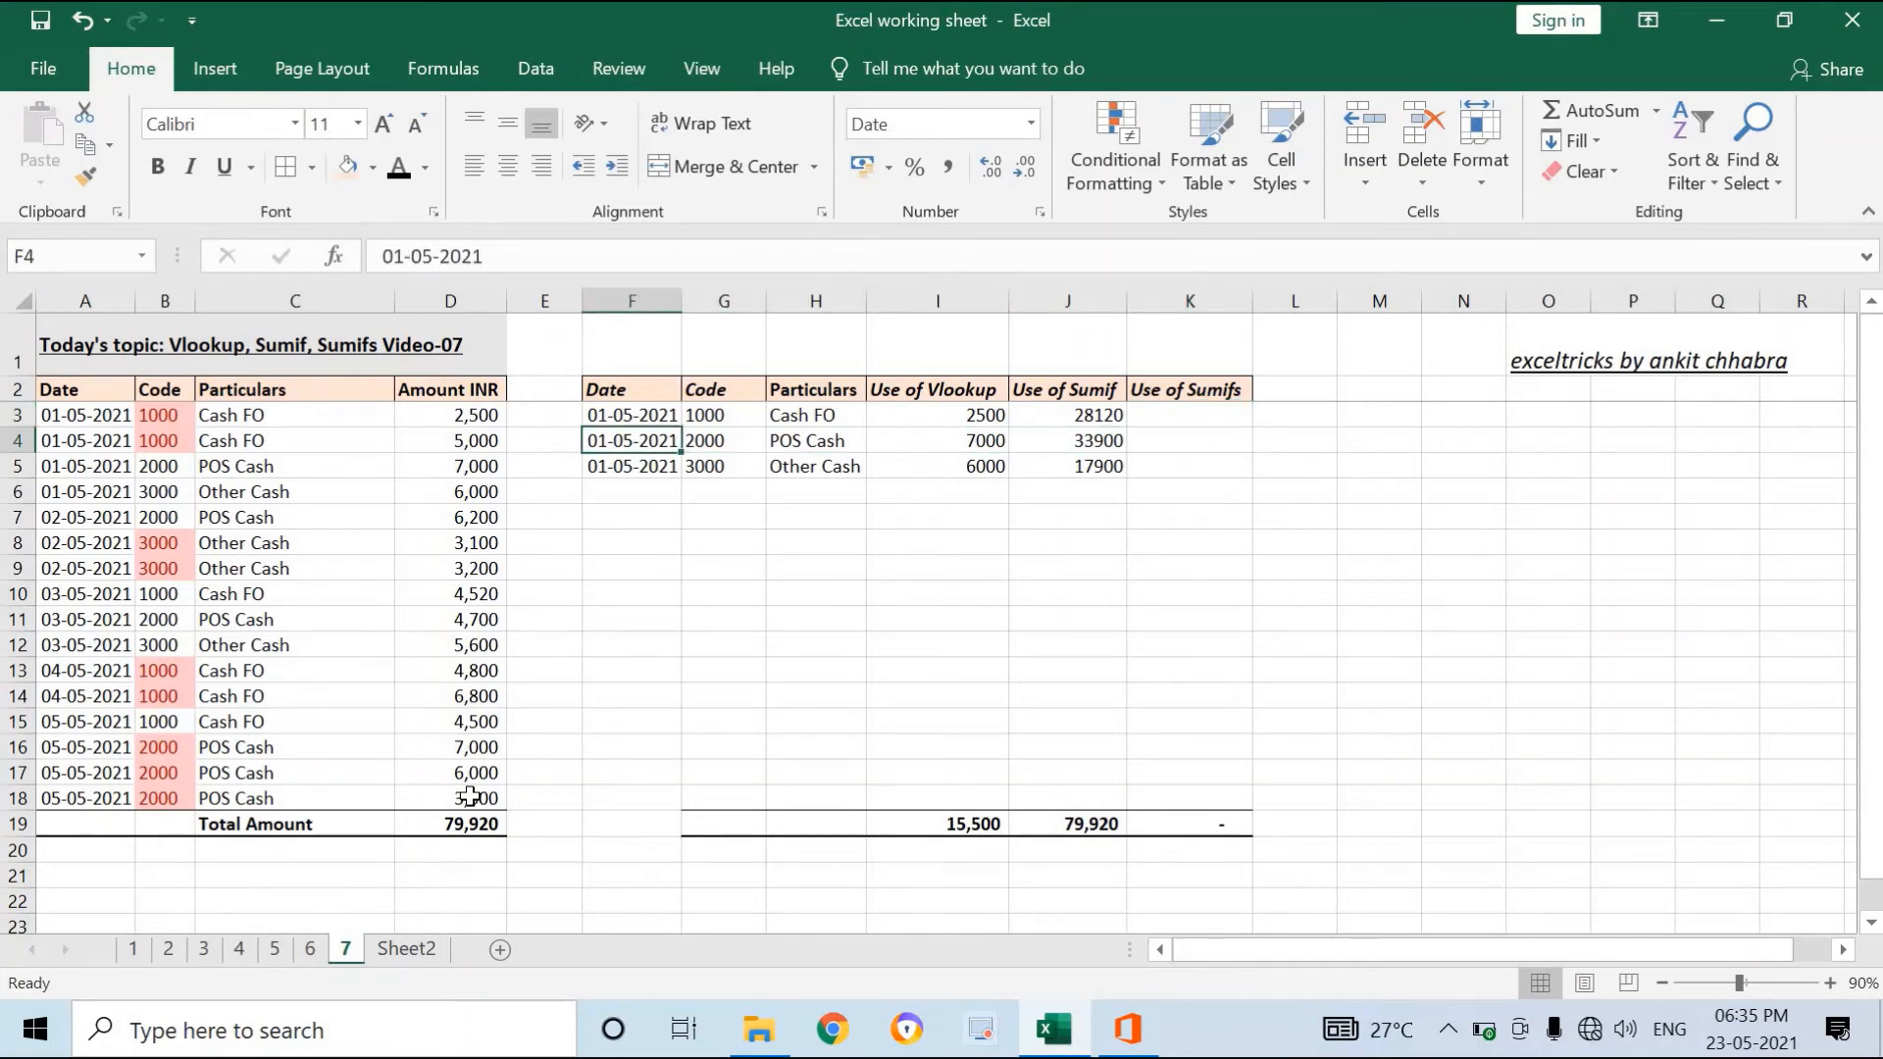
key(Up)
key(Right)
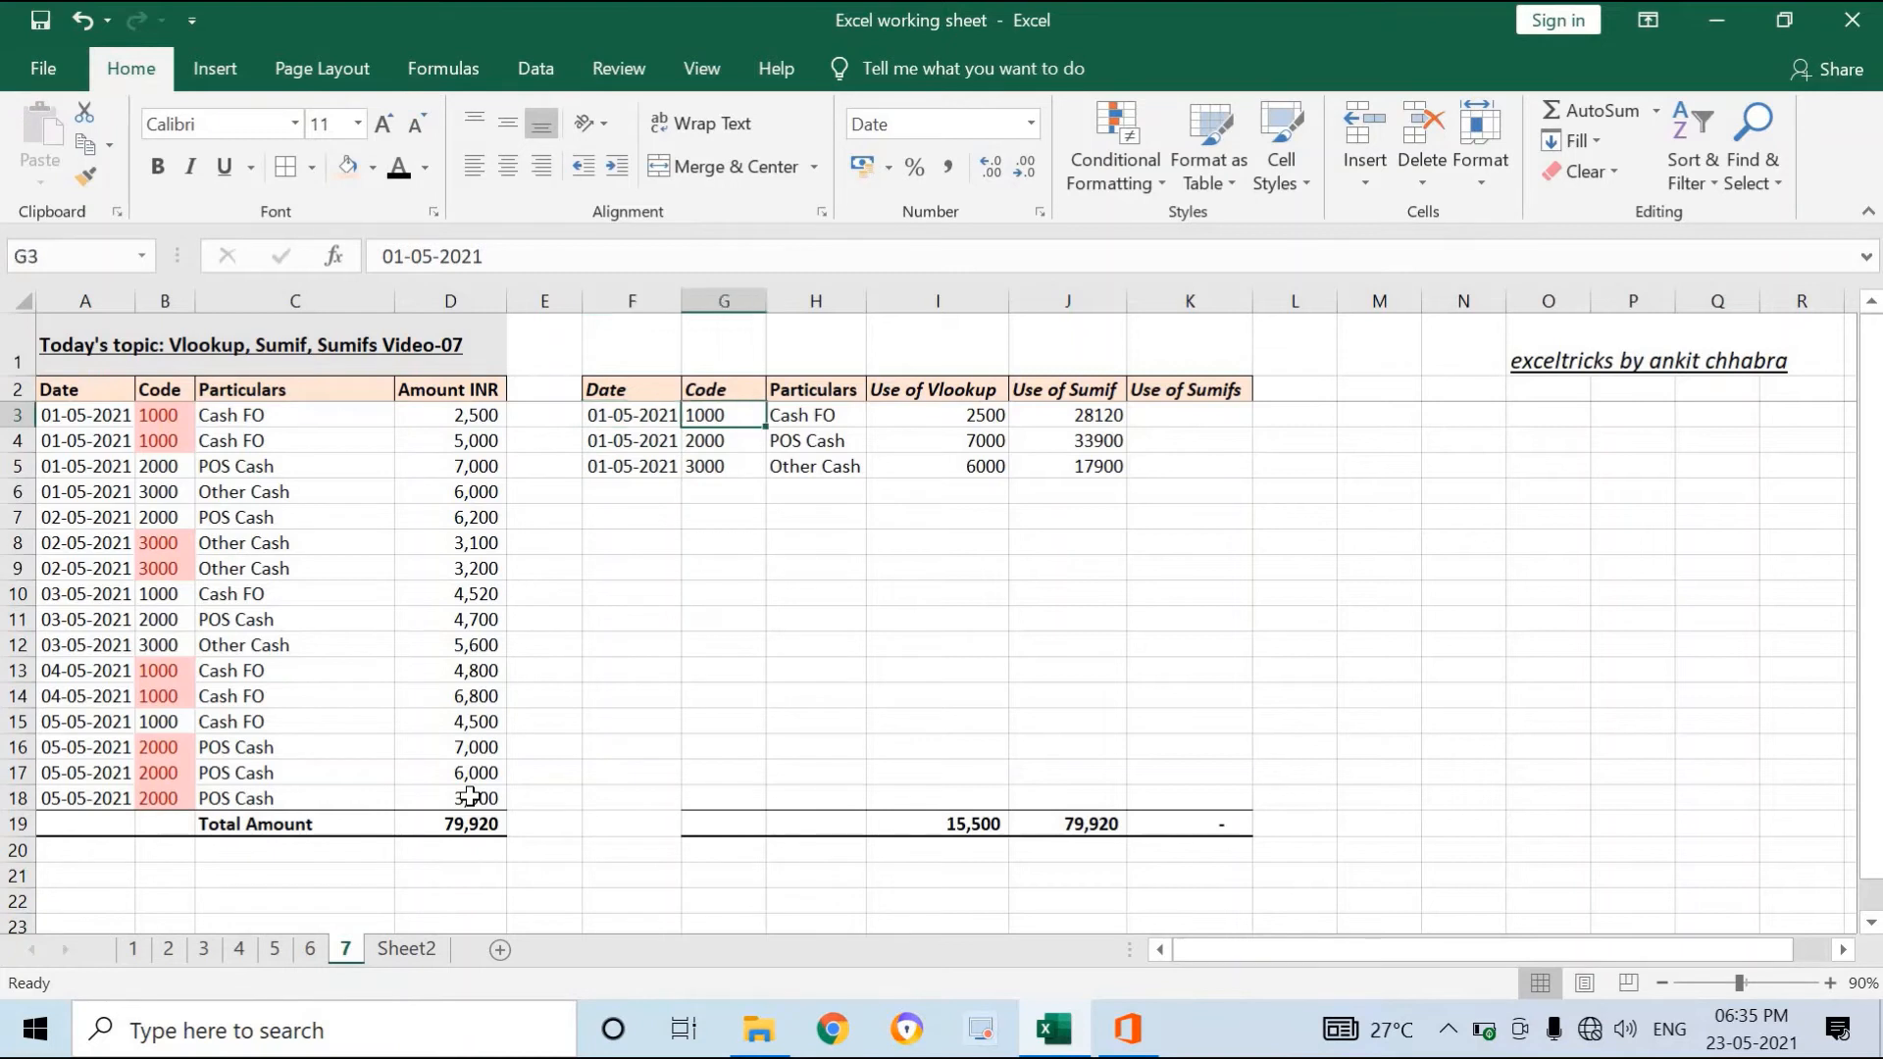
key(Down)
key(Down)
key(Down)
key(Left)
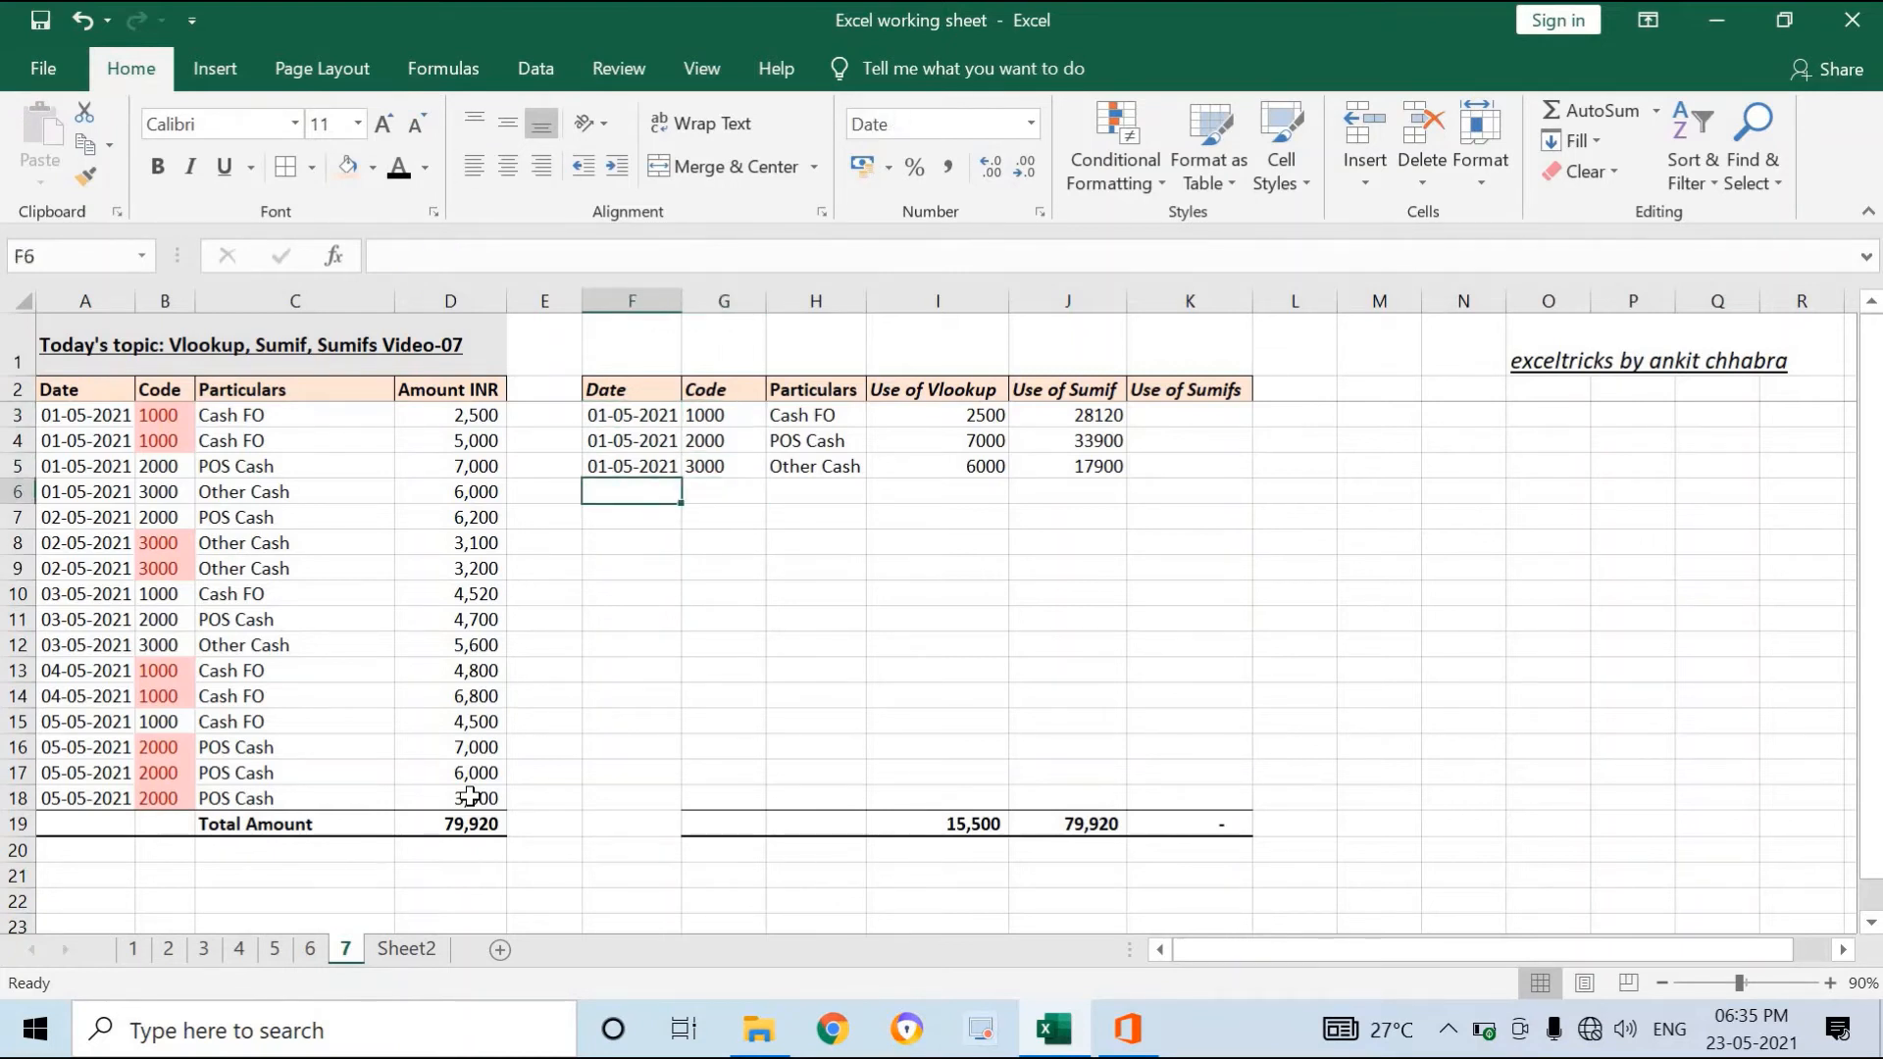
text(02/5)
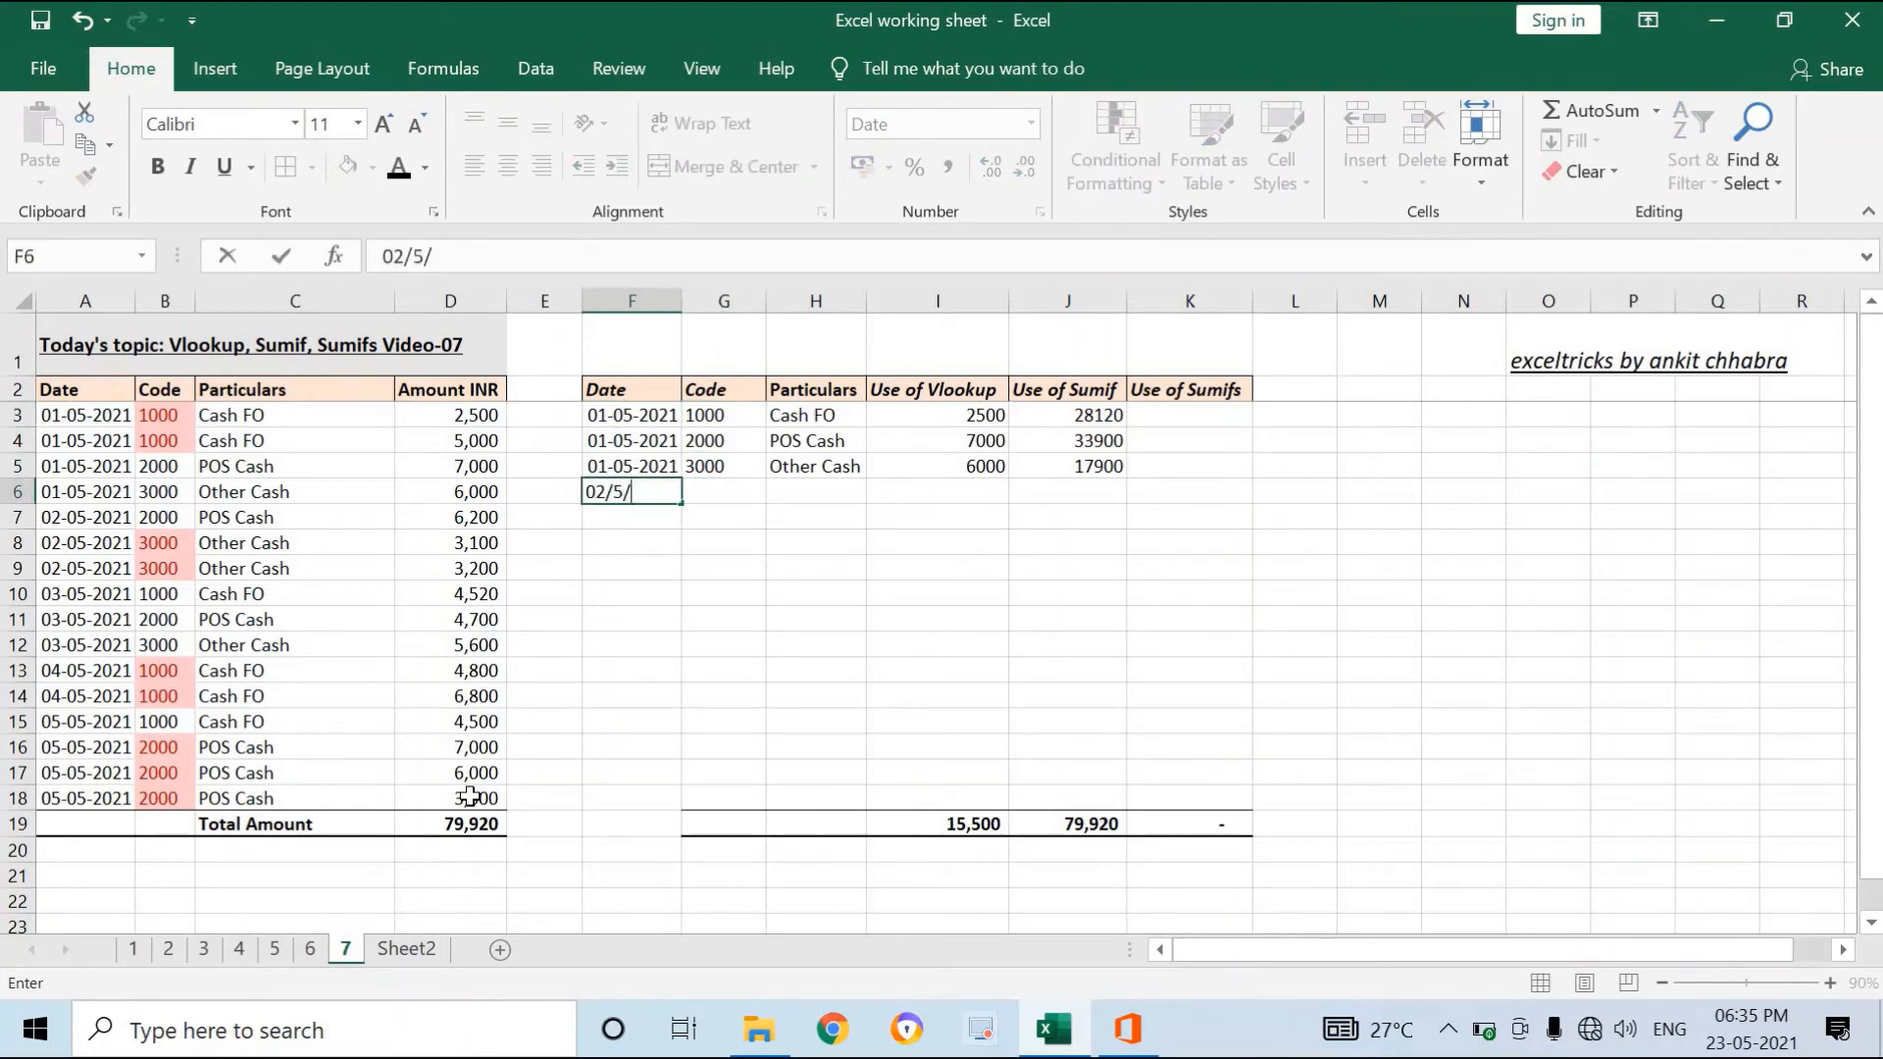
text(/21)
key(Return)
text(02/5)
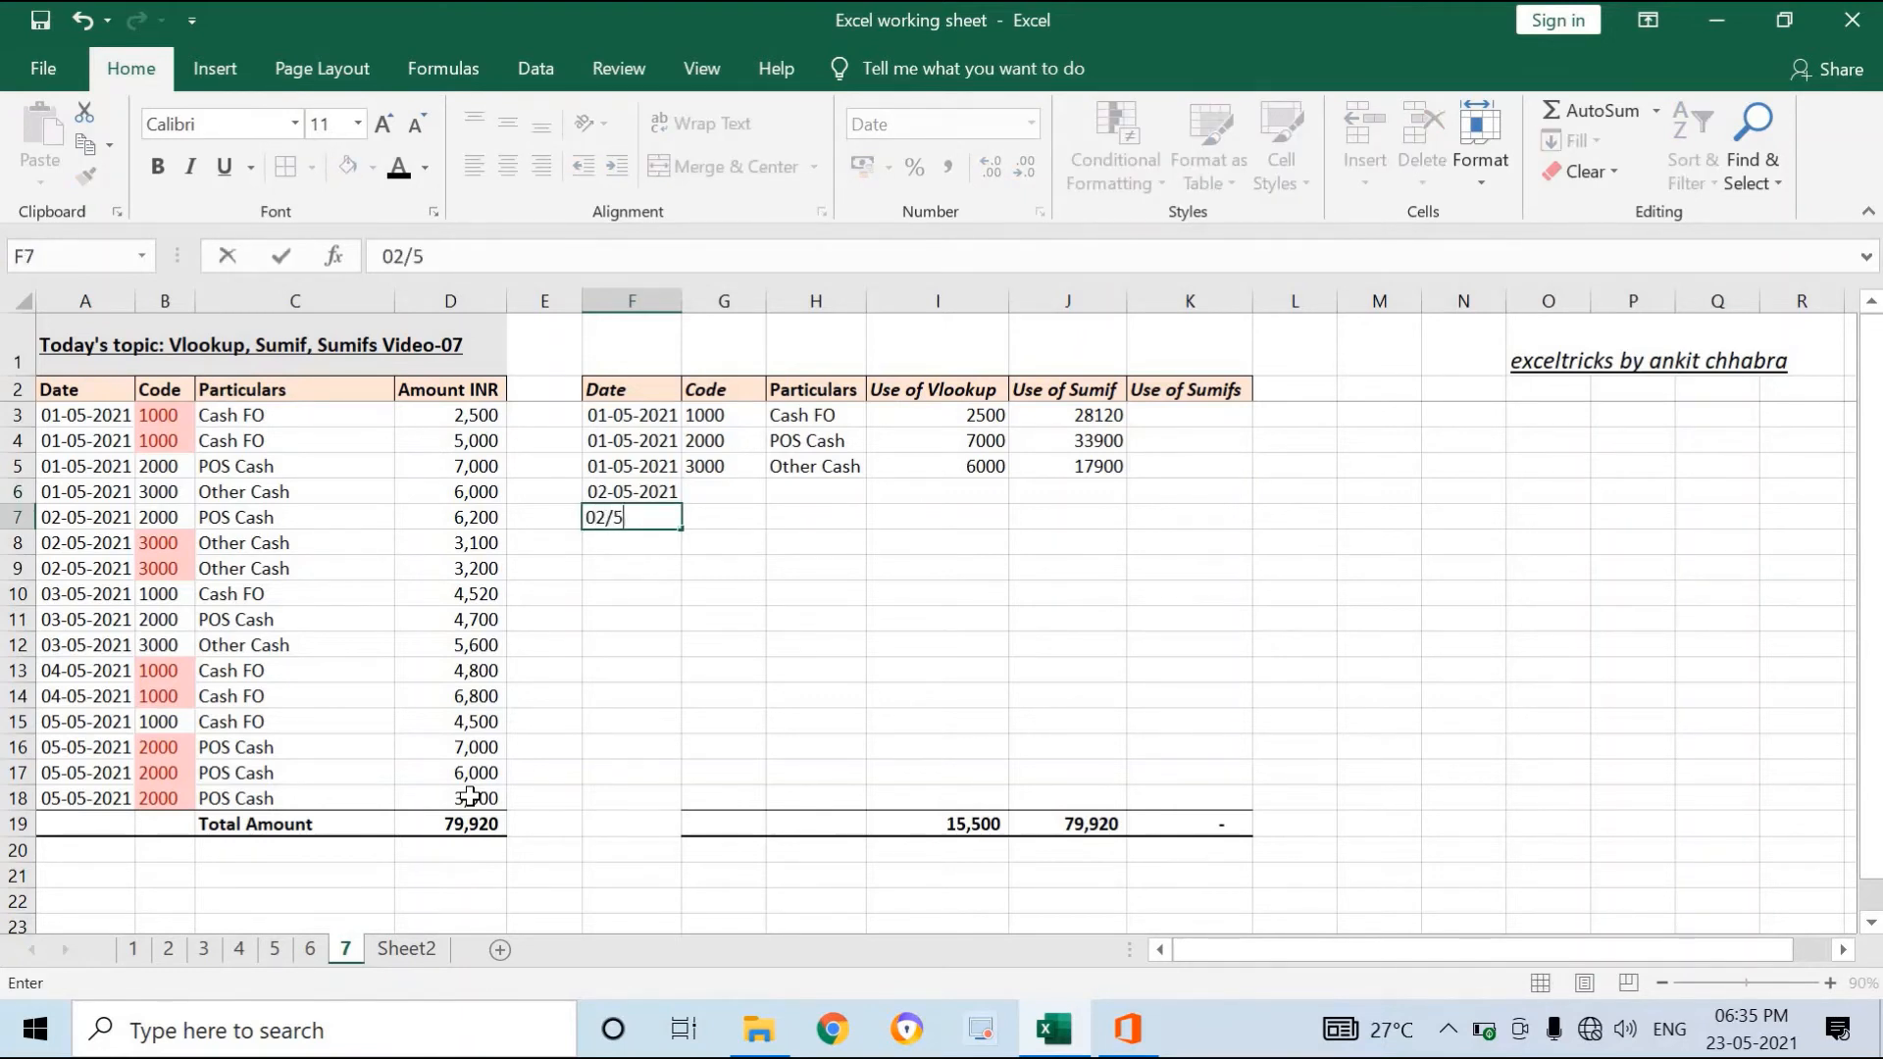
text(/21)
key(Return)
text(02/5)
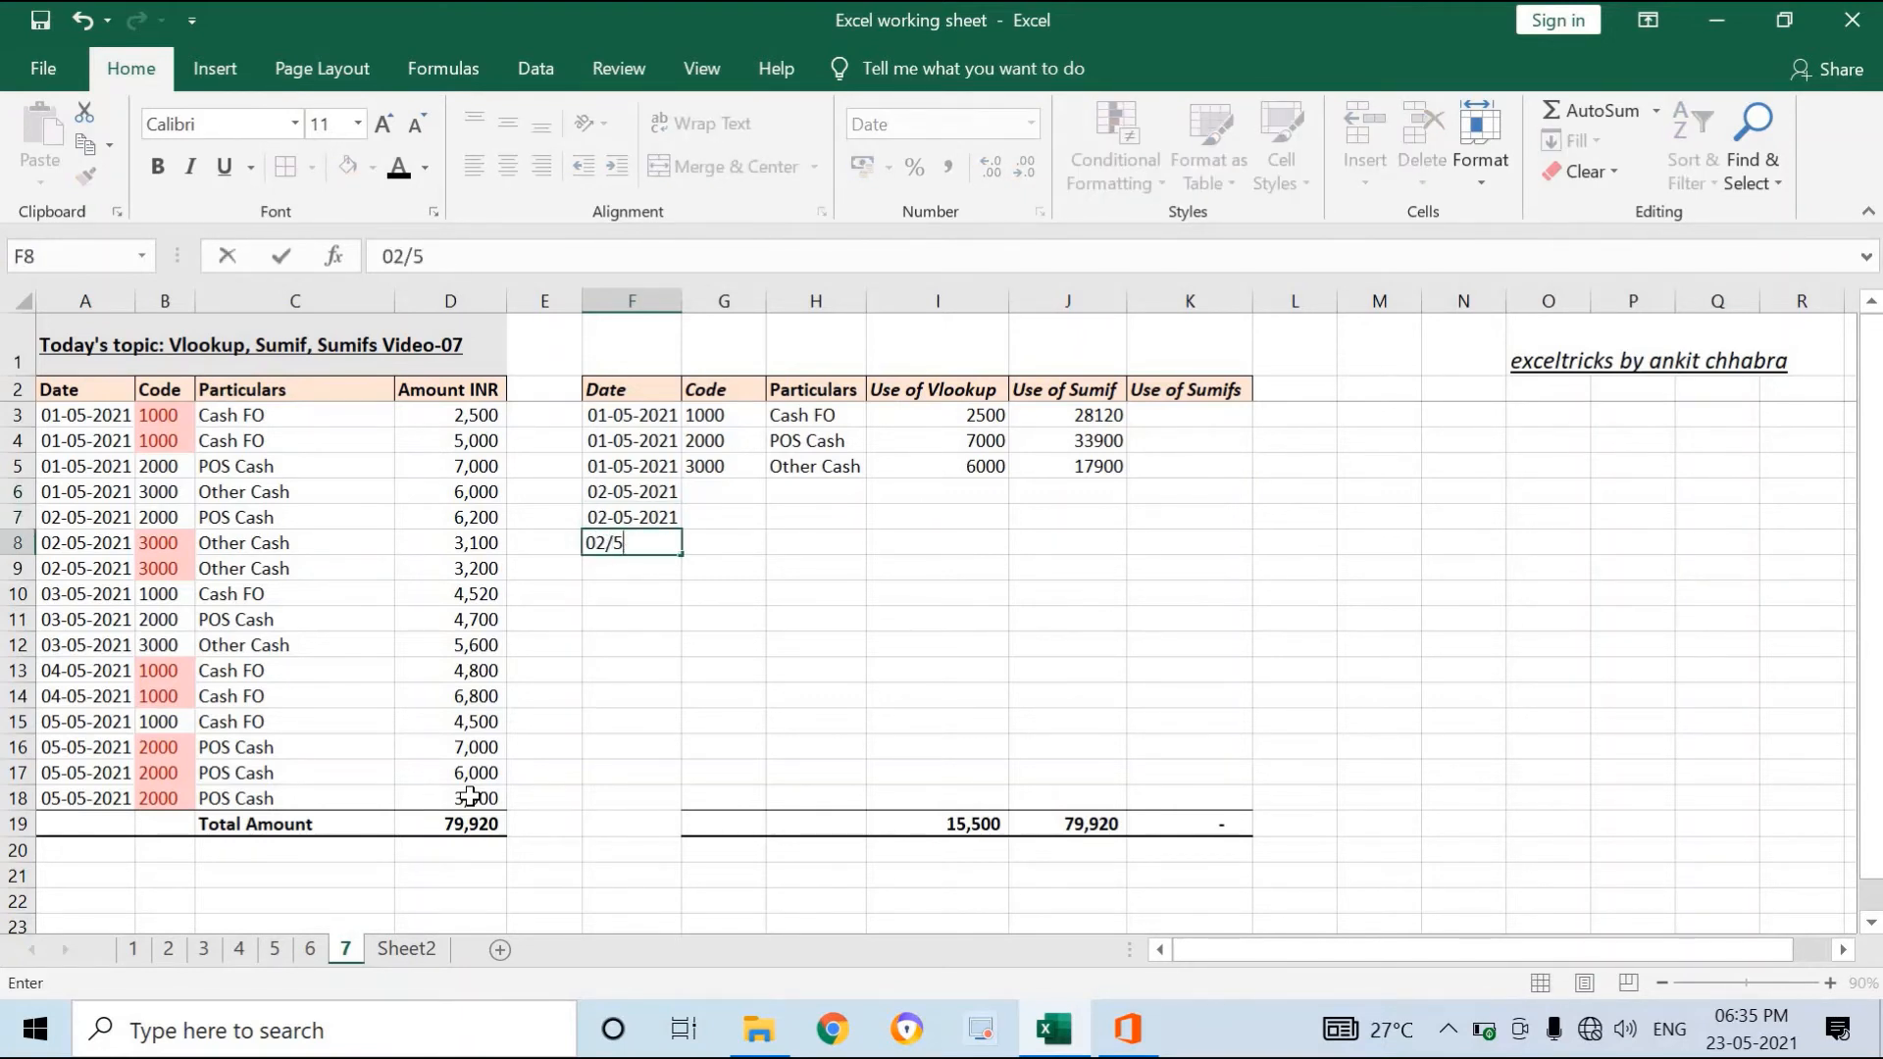
text(/21)
key(Return)
Enter a formula in F9 that adds one day to the date in F6.
key(Up)
key(Down)
text(+)
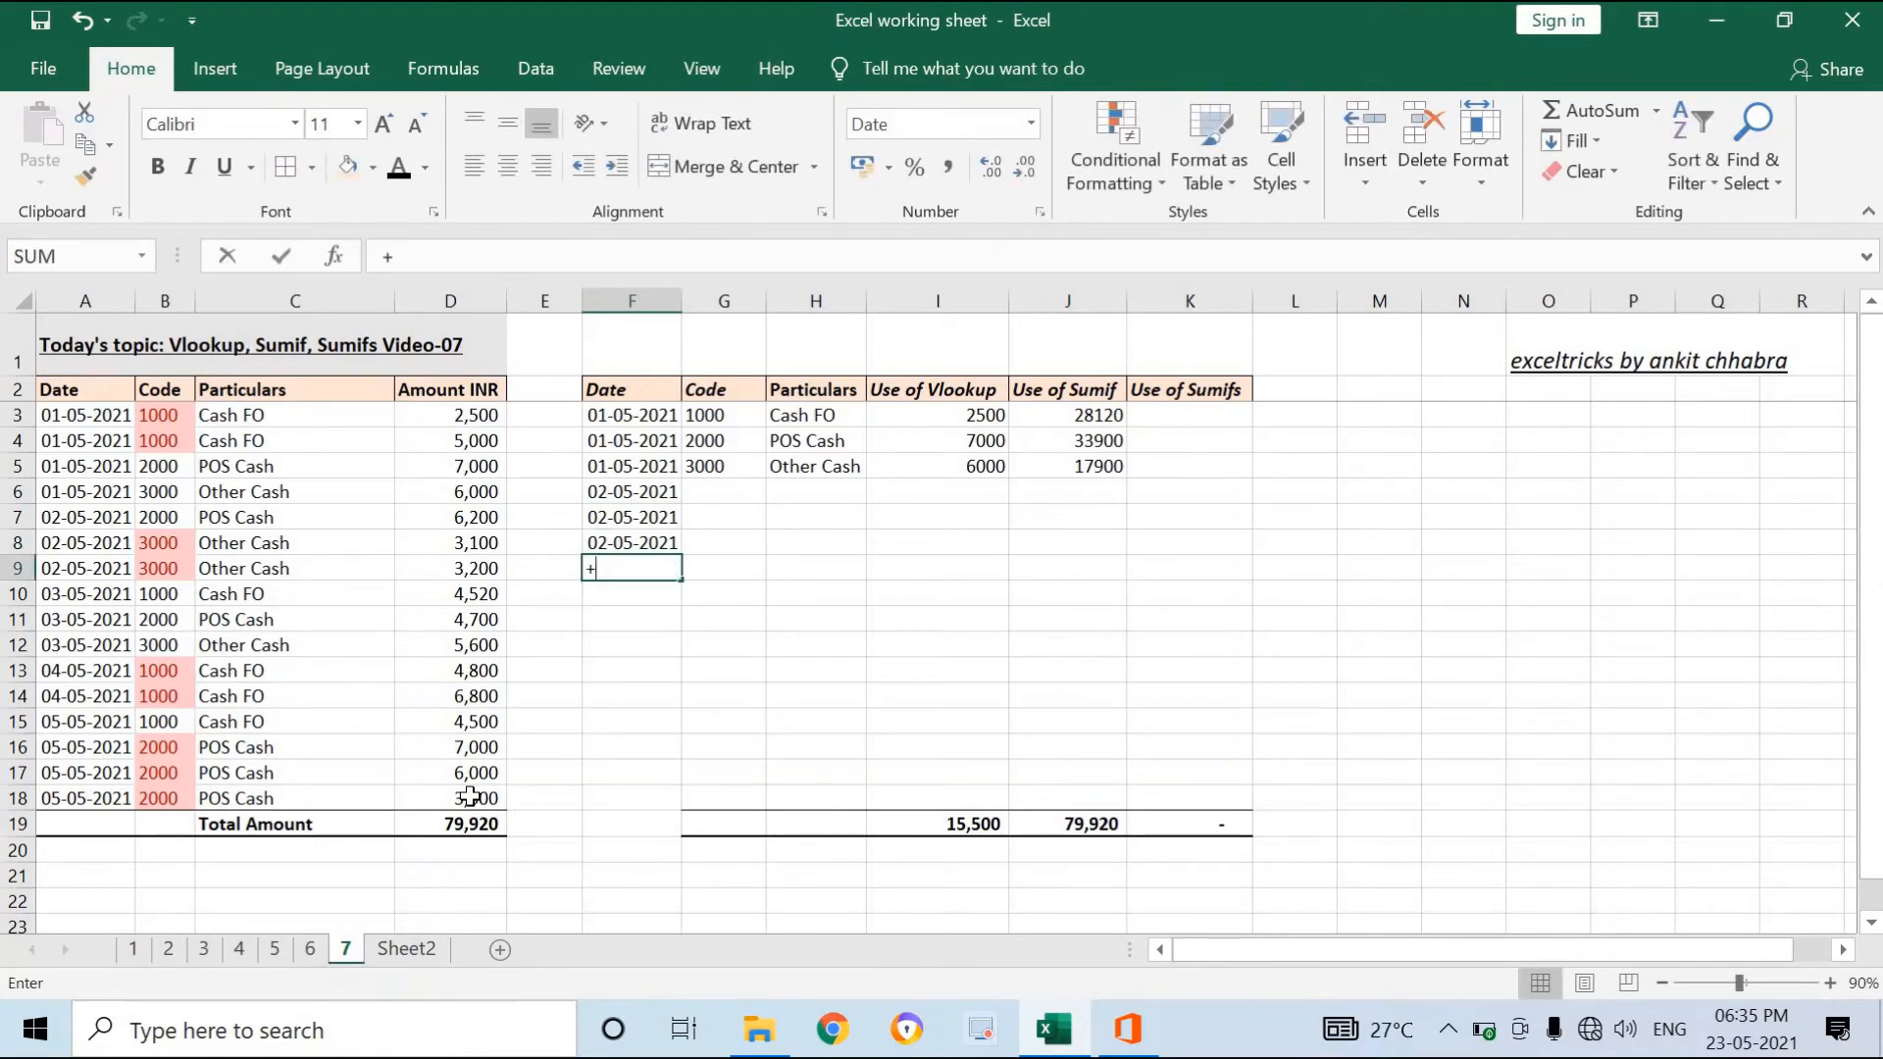
key(Up)
key(Up)
key(Up)
text(+1)
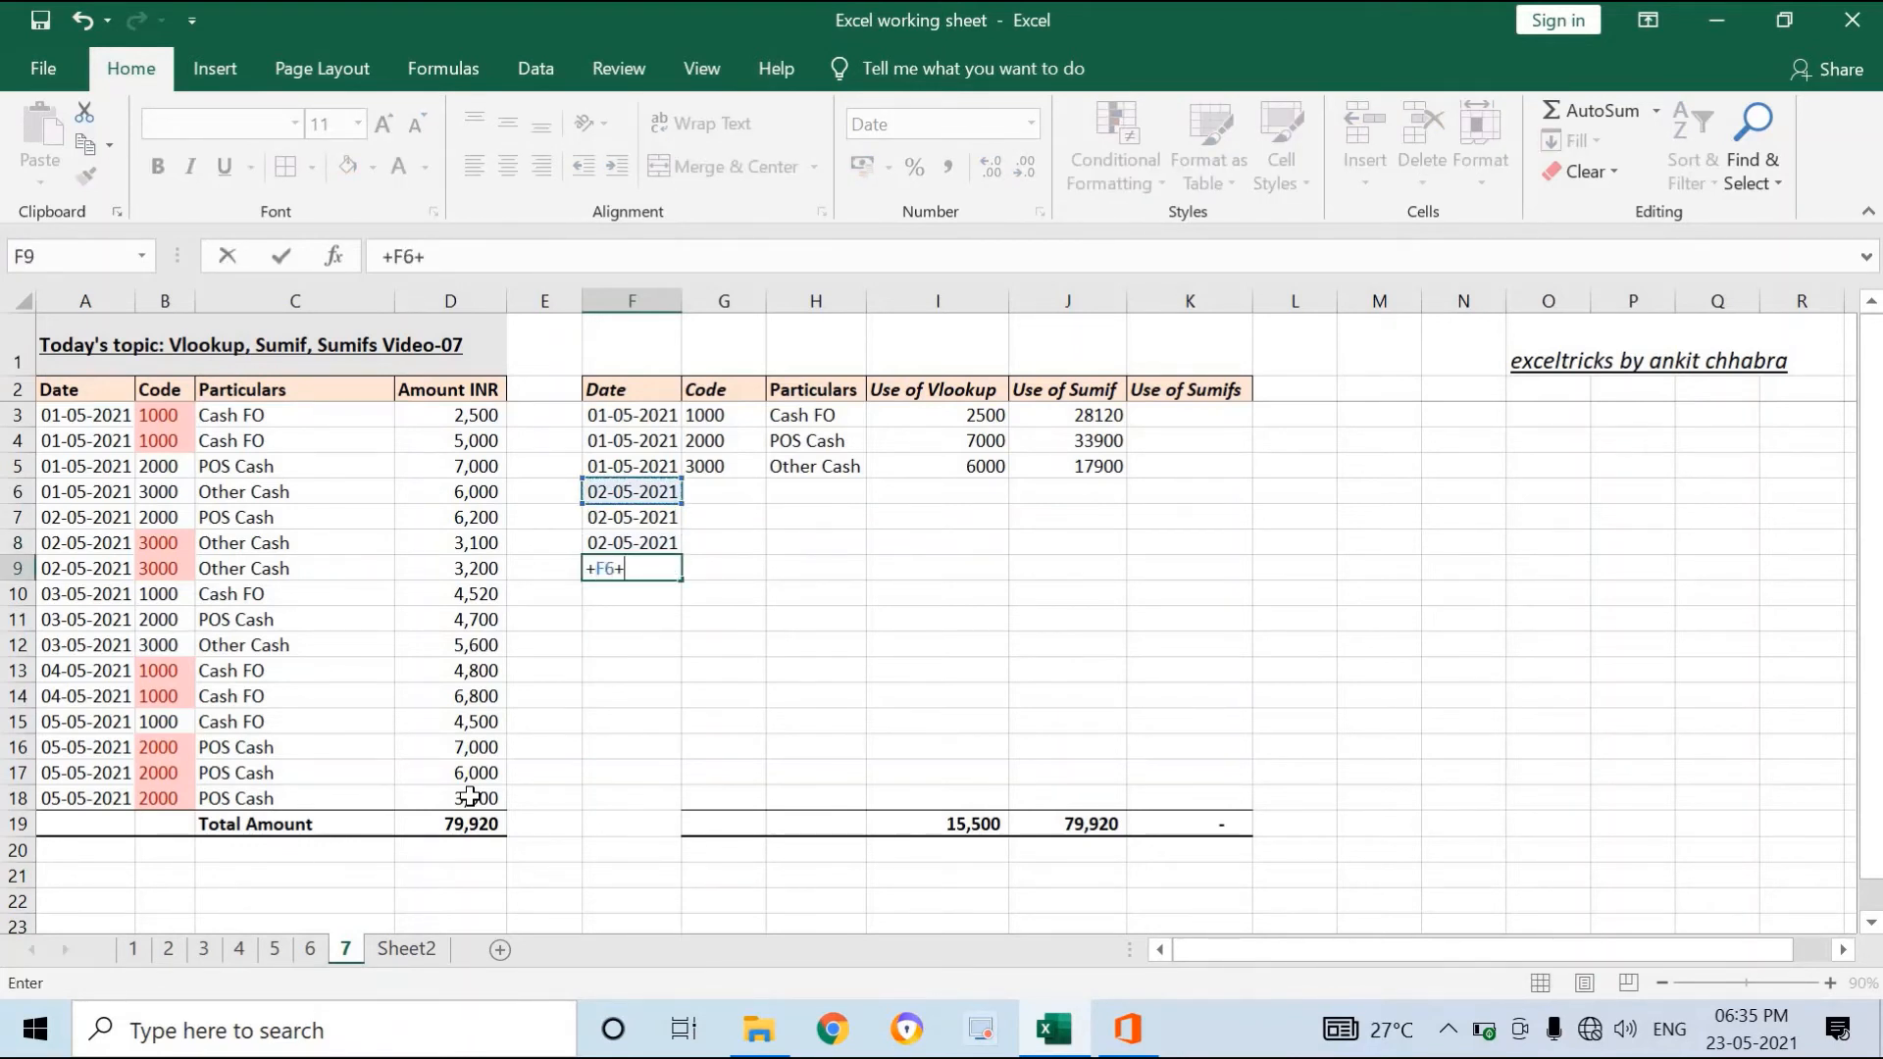
key(Return)
Copy the next-day date formula from F9 to F10:F11.
key(Up)
key(ctrl+c)
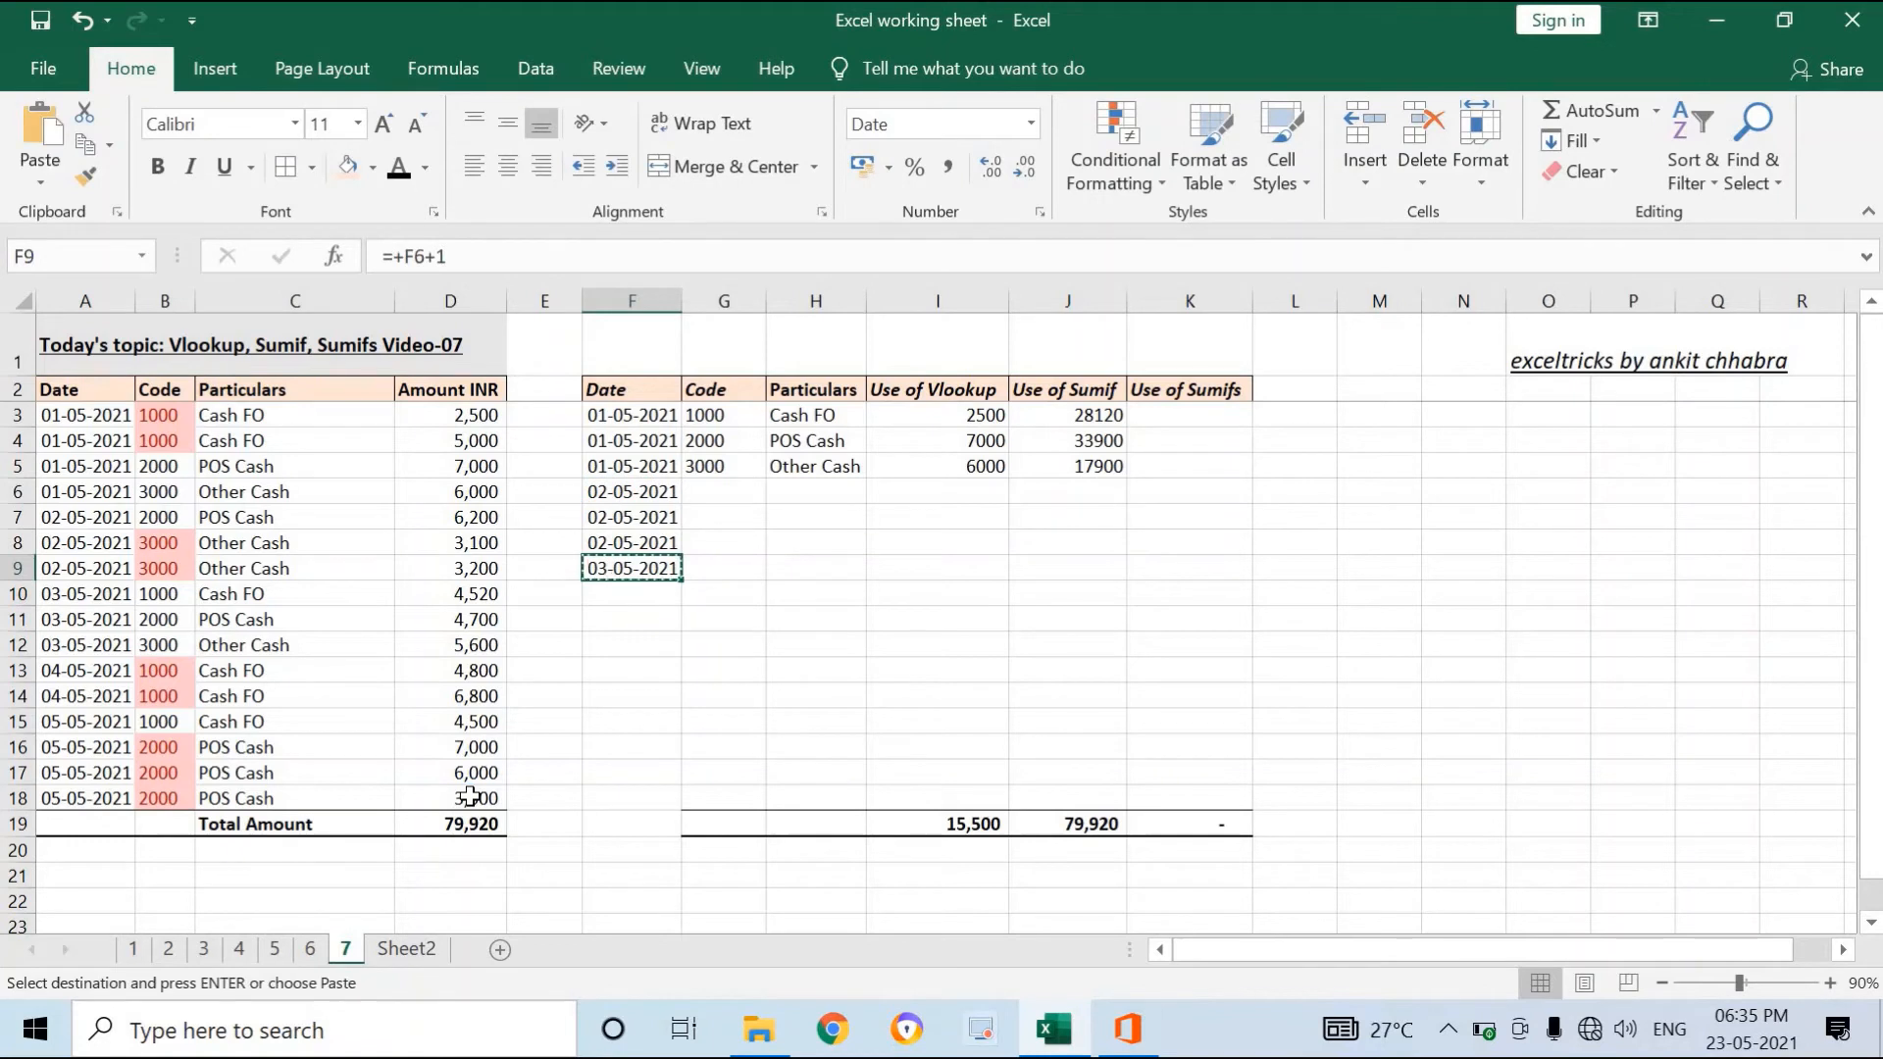
key(Down)
key(shift+Down)
key(ctrl+v)
key(Return)
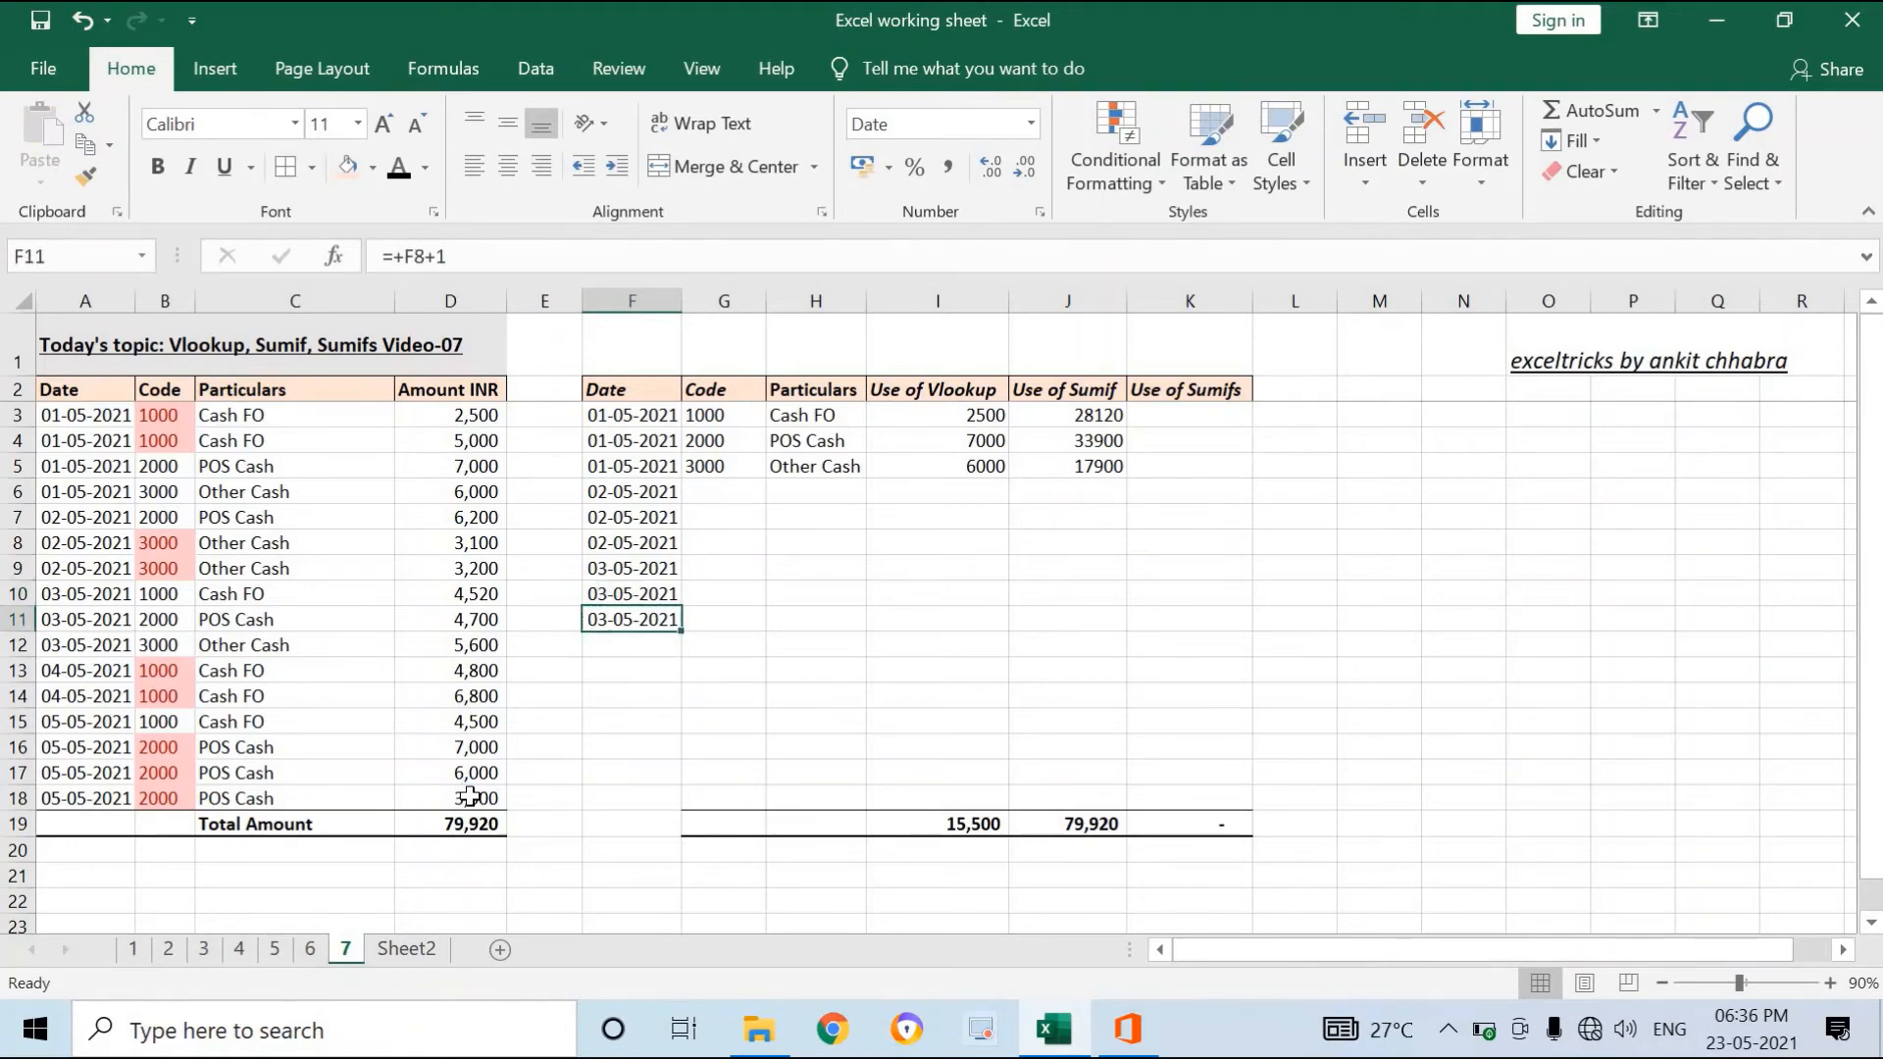
Copy the three date formulas in F9:F11 to F12:F14.
key(shift+Up)
key(shift+Up)
key(ctrl+c)
key(Down)
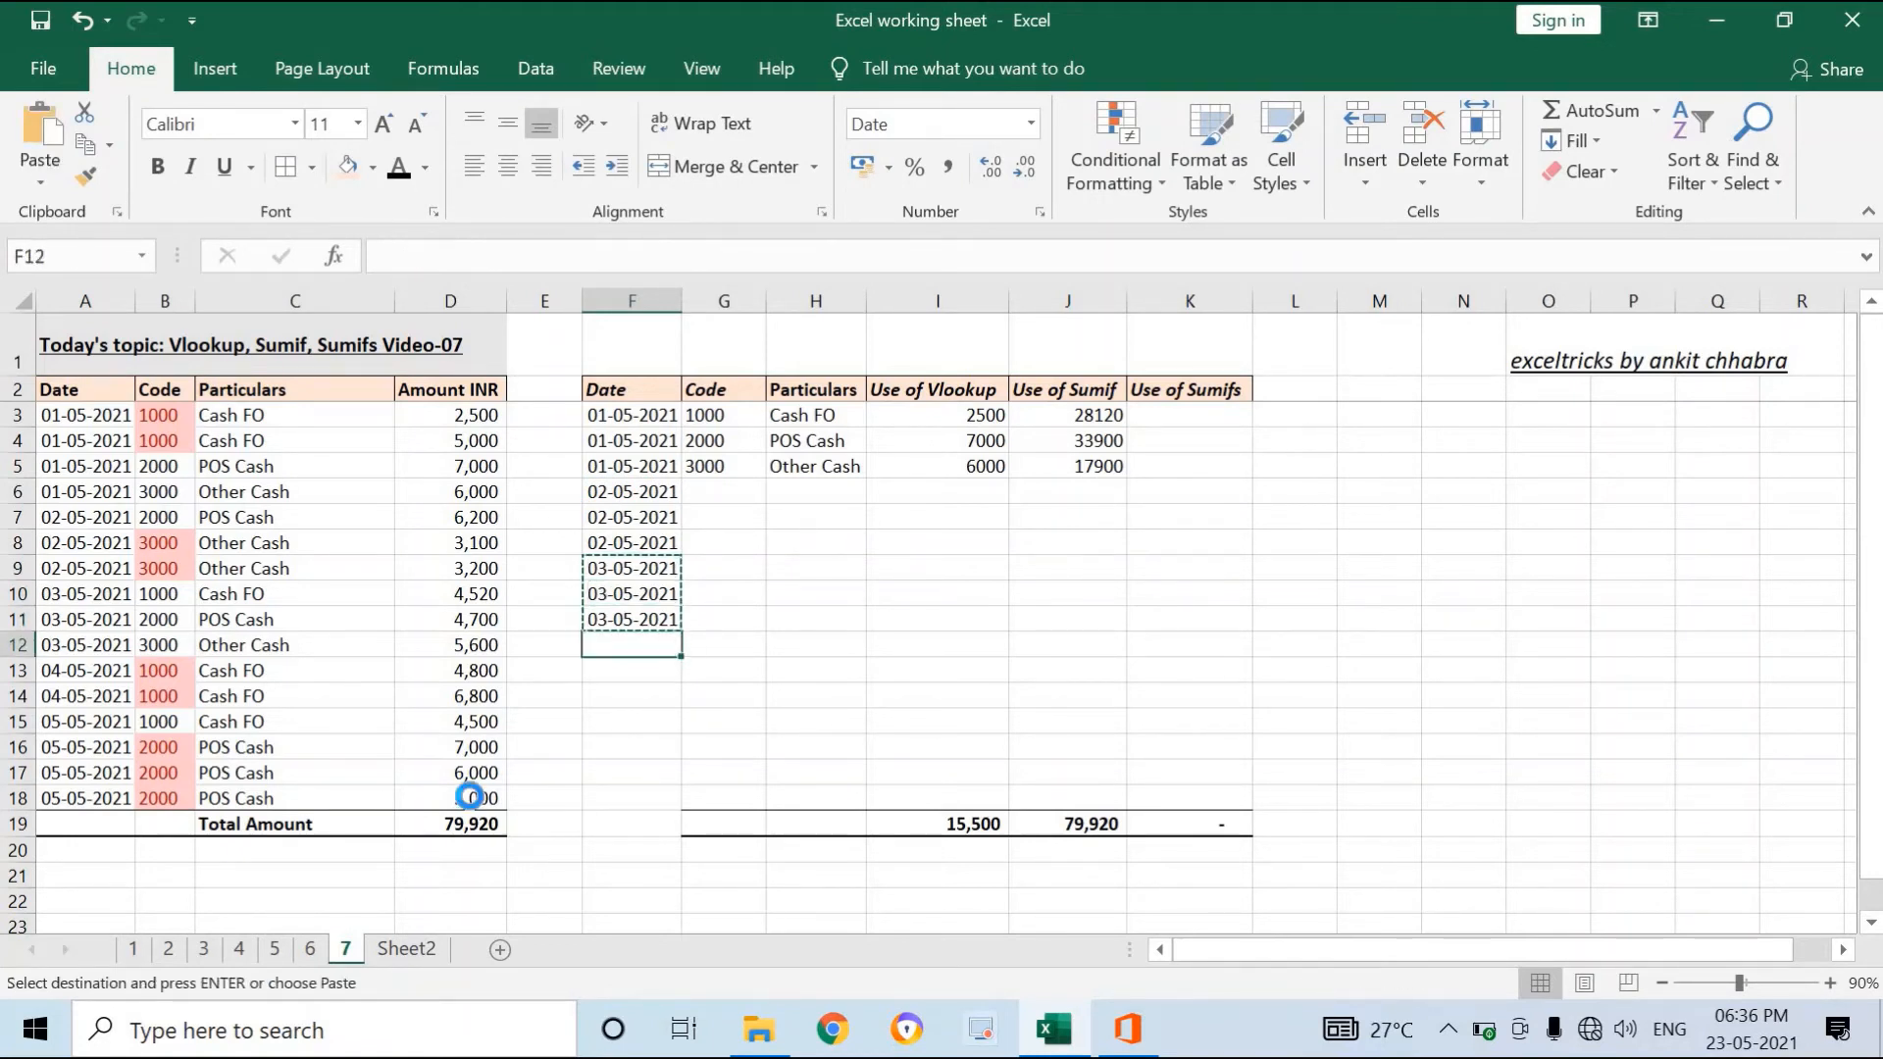
key(shift+Down)
key(shift+Down)
key(ctrl+v)
key(Return)
Copy the date formulas in F12:F14 to F15:F17.
key(ctrl+c)
key(Down)
key(shift+Down)
key(shift+Down)
key(ctrl+v)
key(Return)
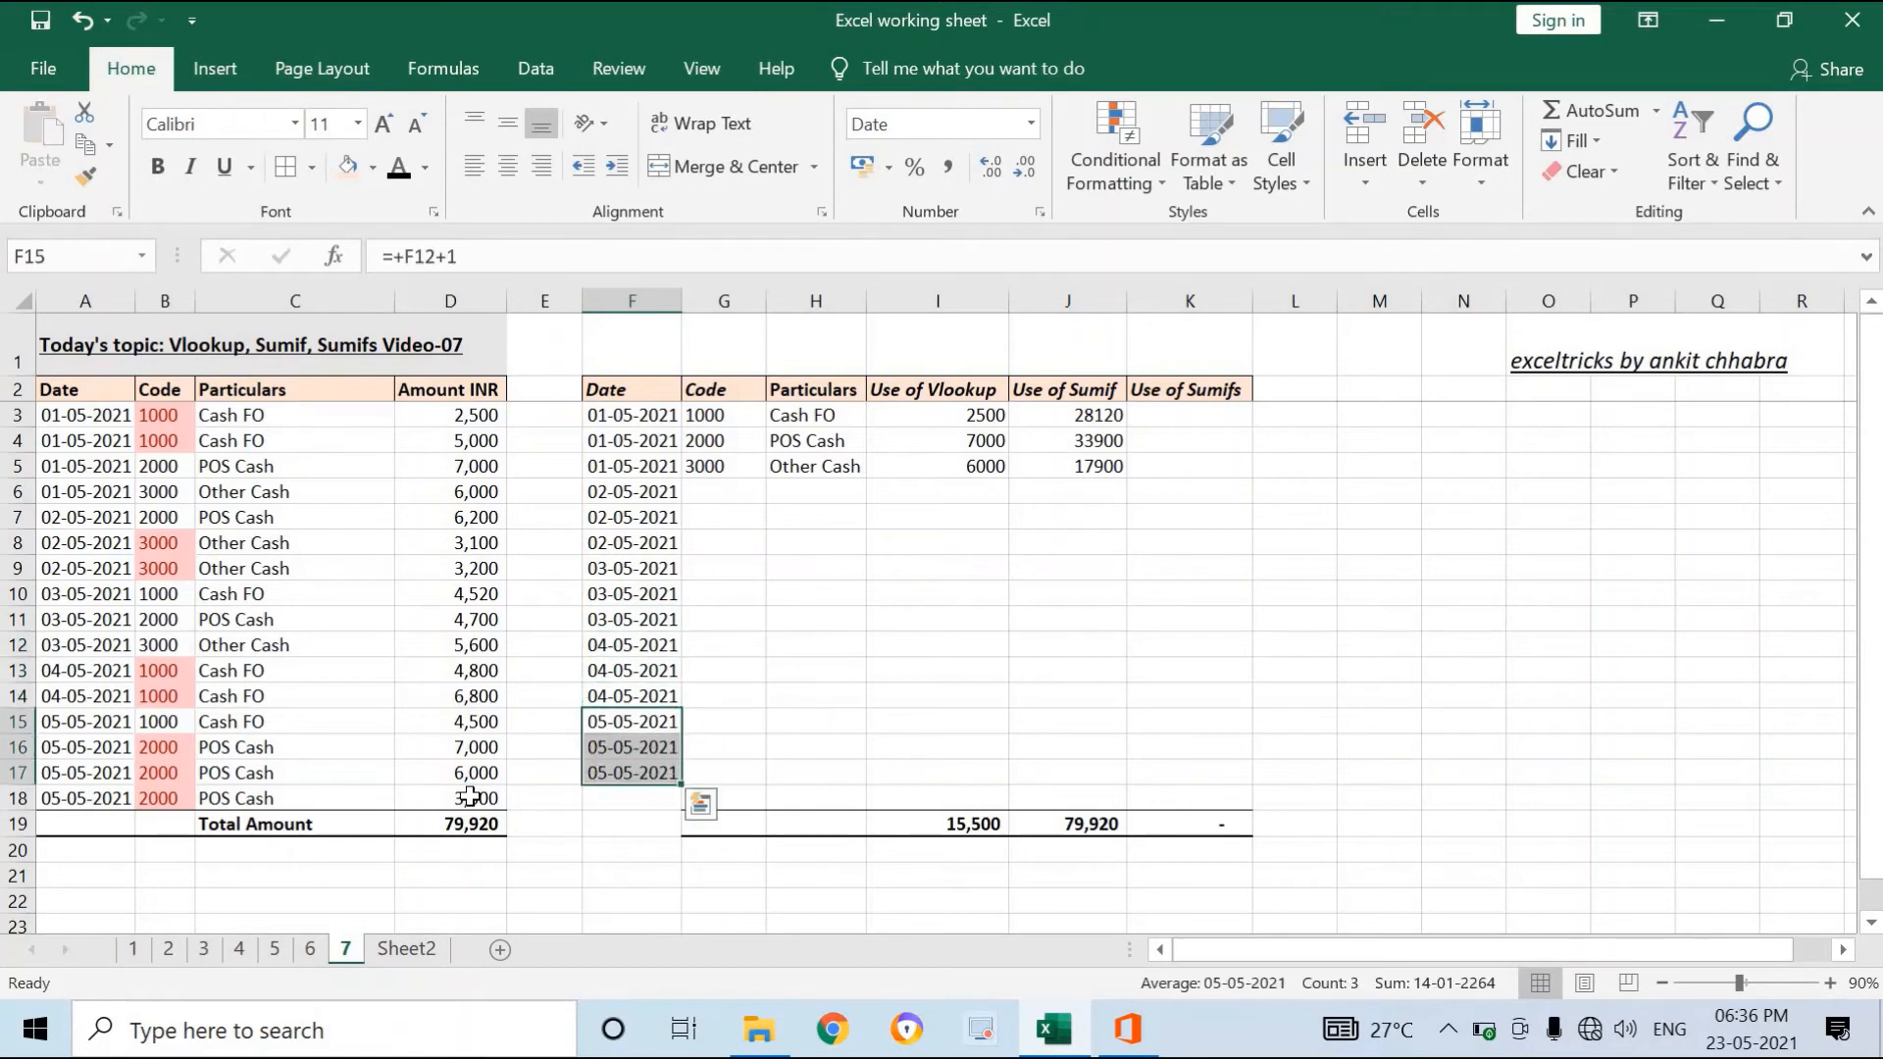
Copy the codes and particulars in G3:H5 to G6:H8 beside the 02-05-2021 dates.
key(Up)
key(Up)
key(Up)
key(Up)
key(Up)
key(Up)
key(Up)
key(Up)
key(Up)
key(Up)
key(Up)
key(Up)
key(Right)
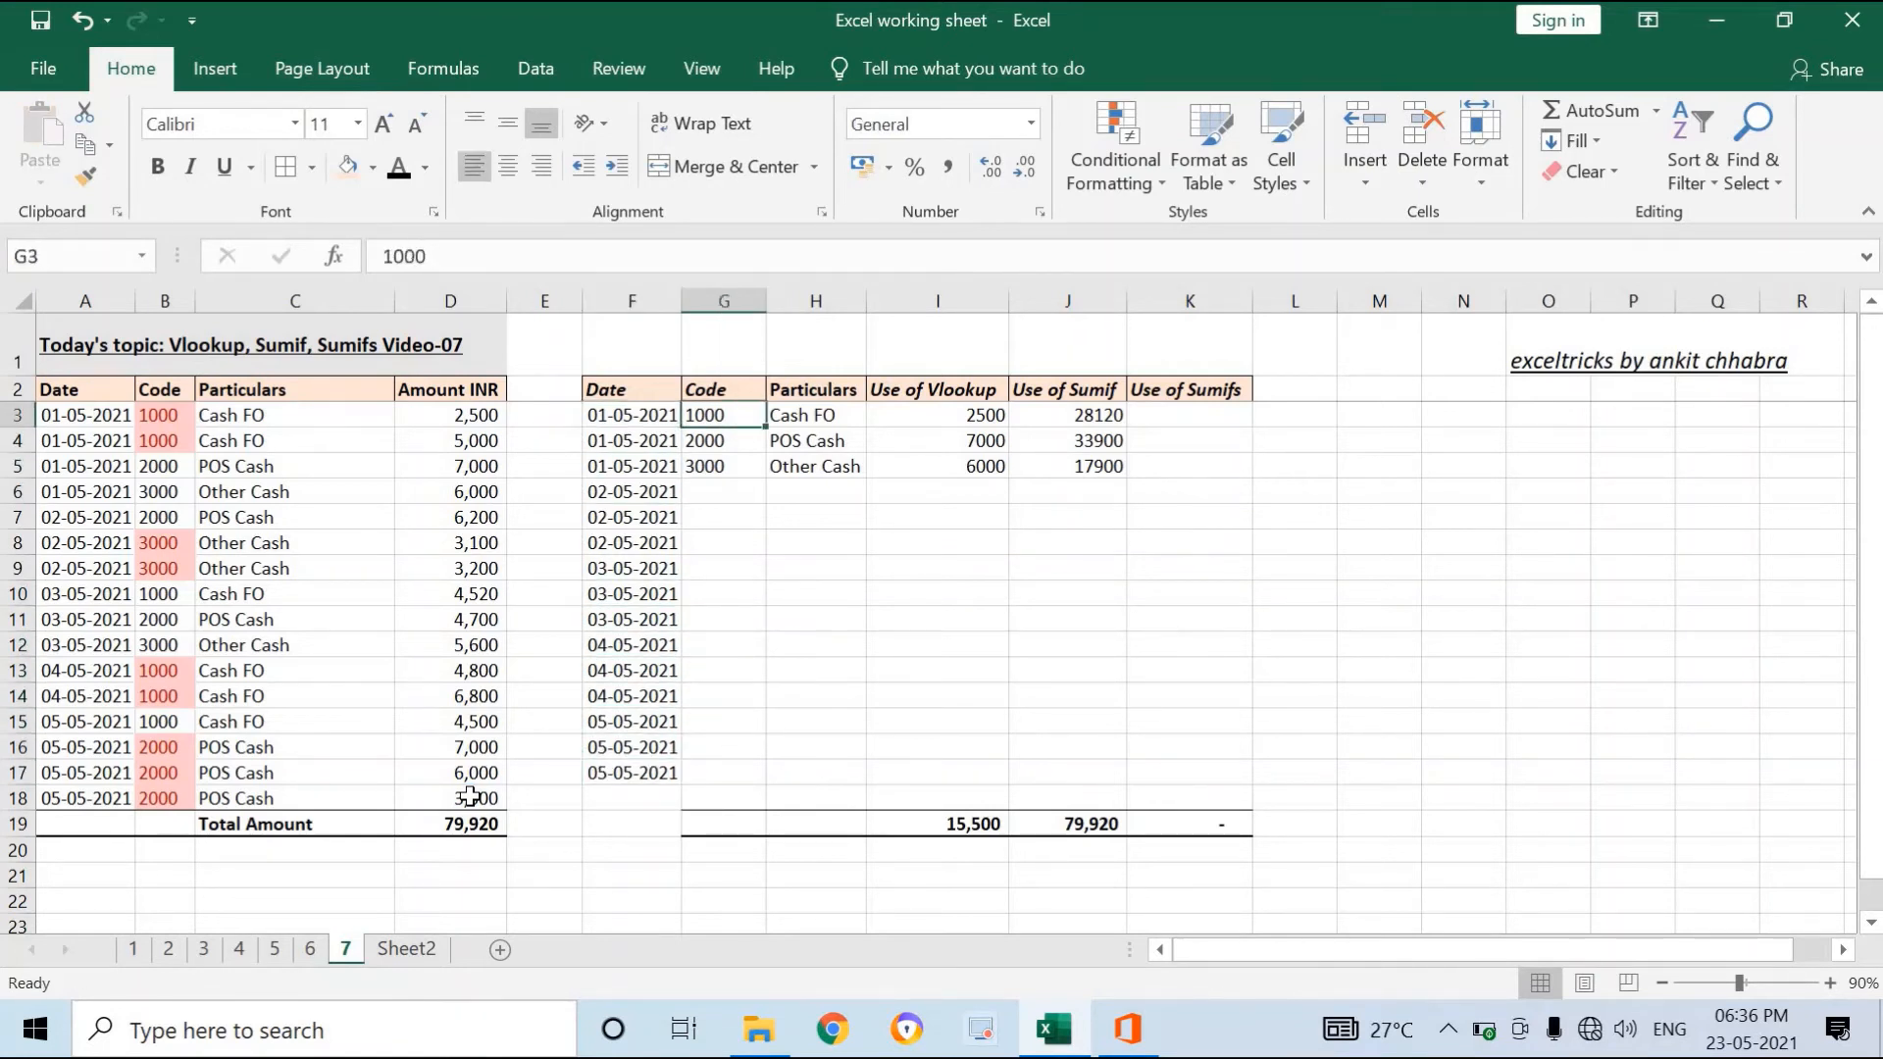
key(shift+Down)
key(shift+Down)
key(shift+Right)
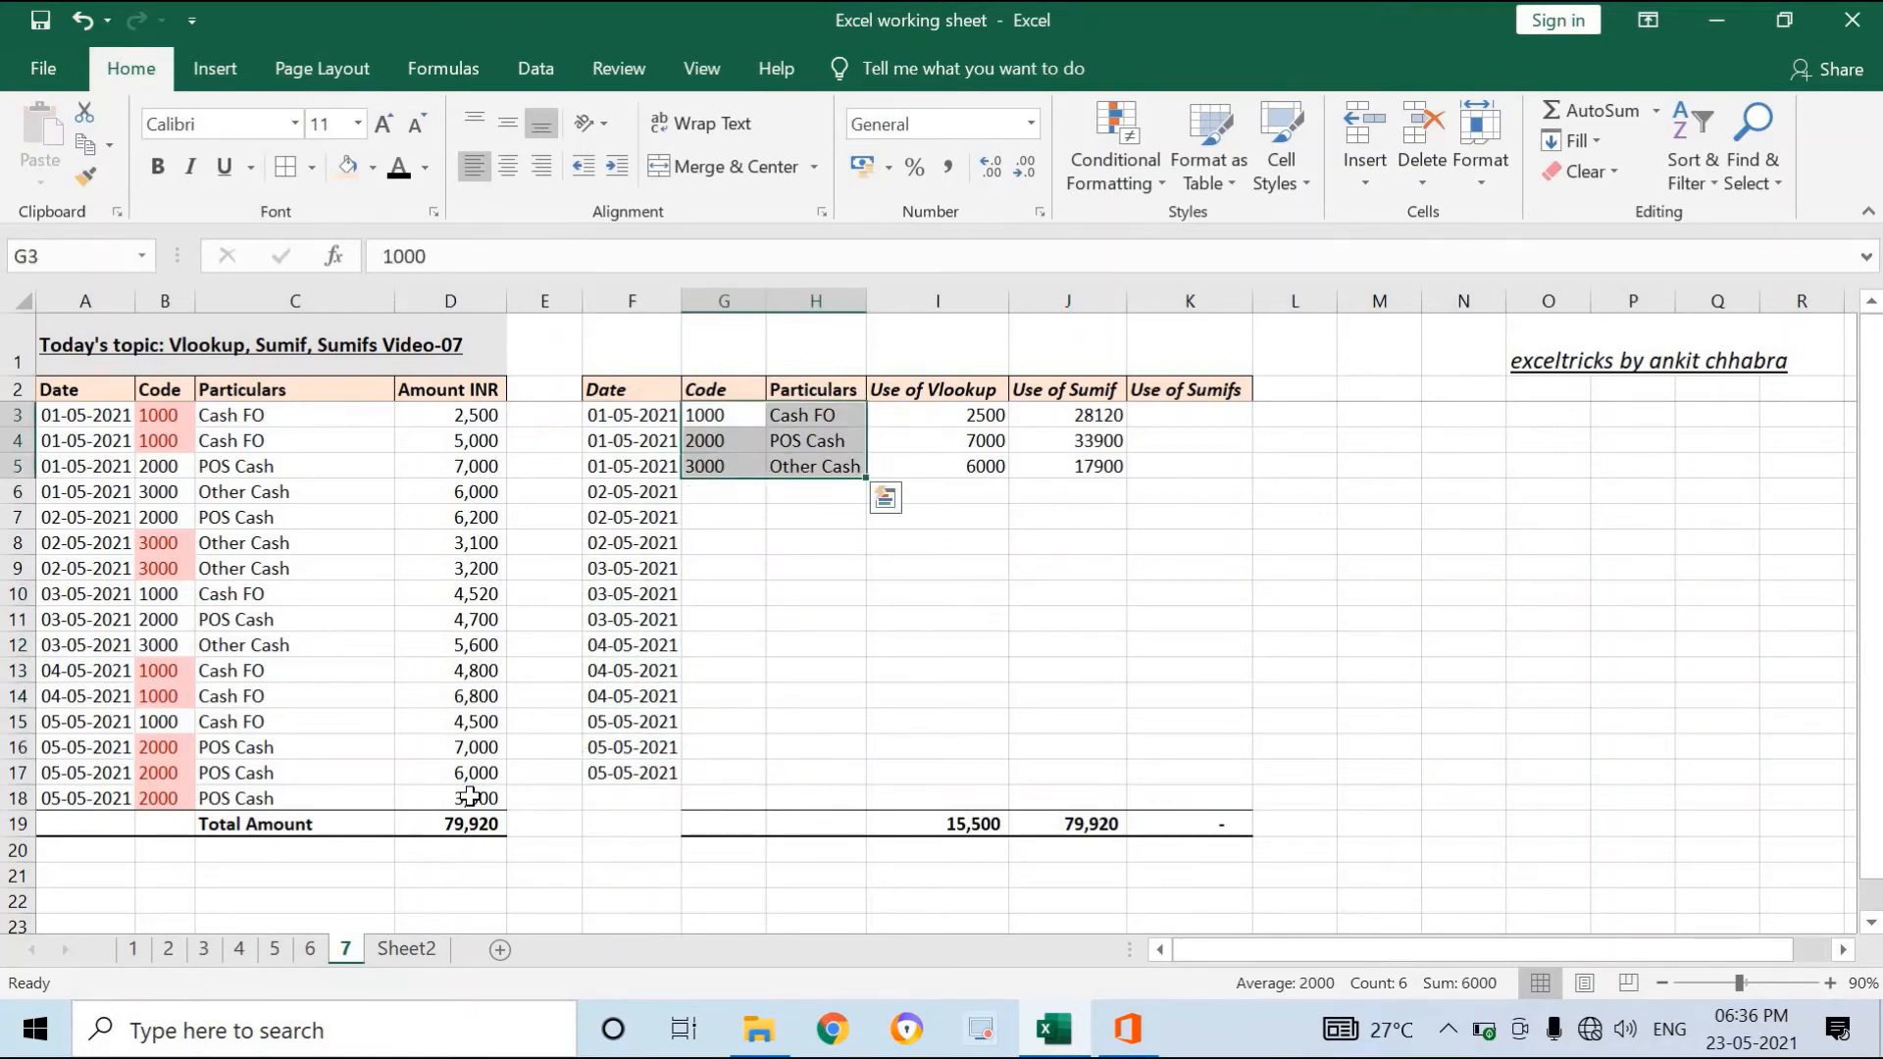
key(ctrl+c)
key(Down)
key(Down)
key(Down)
key(ctrl+v)
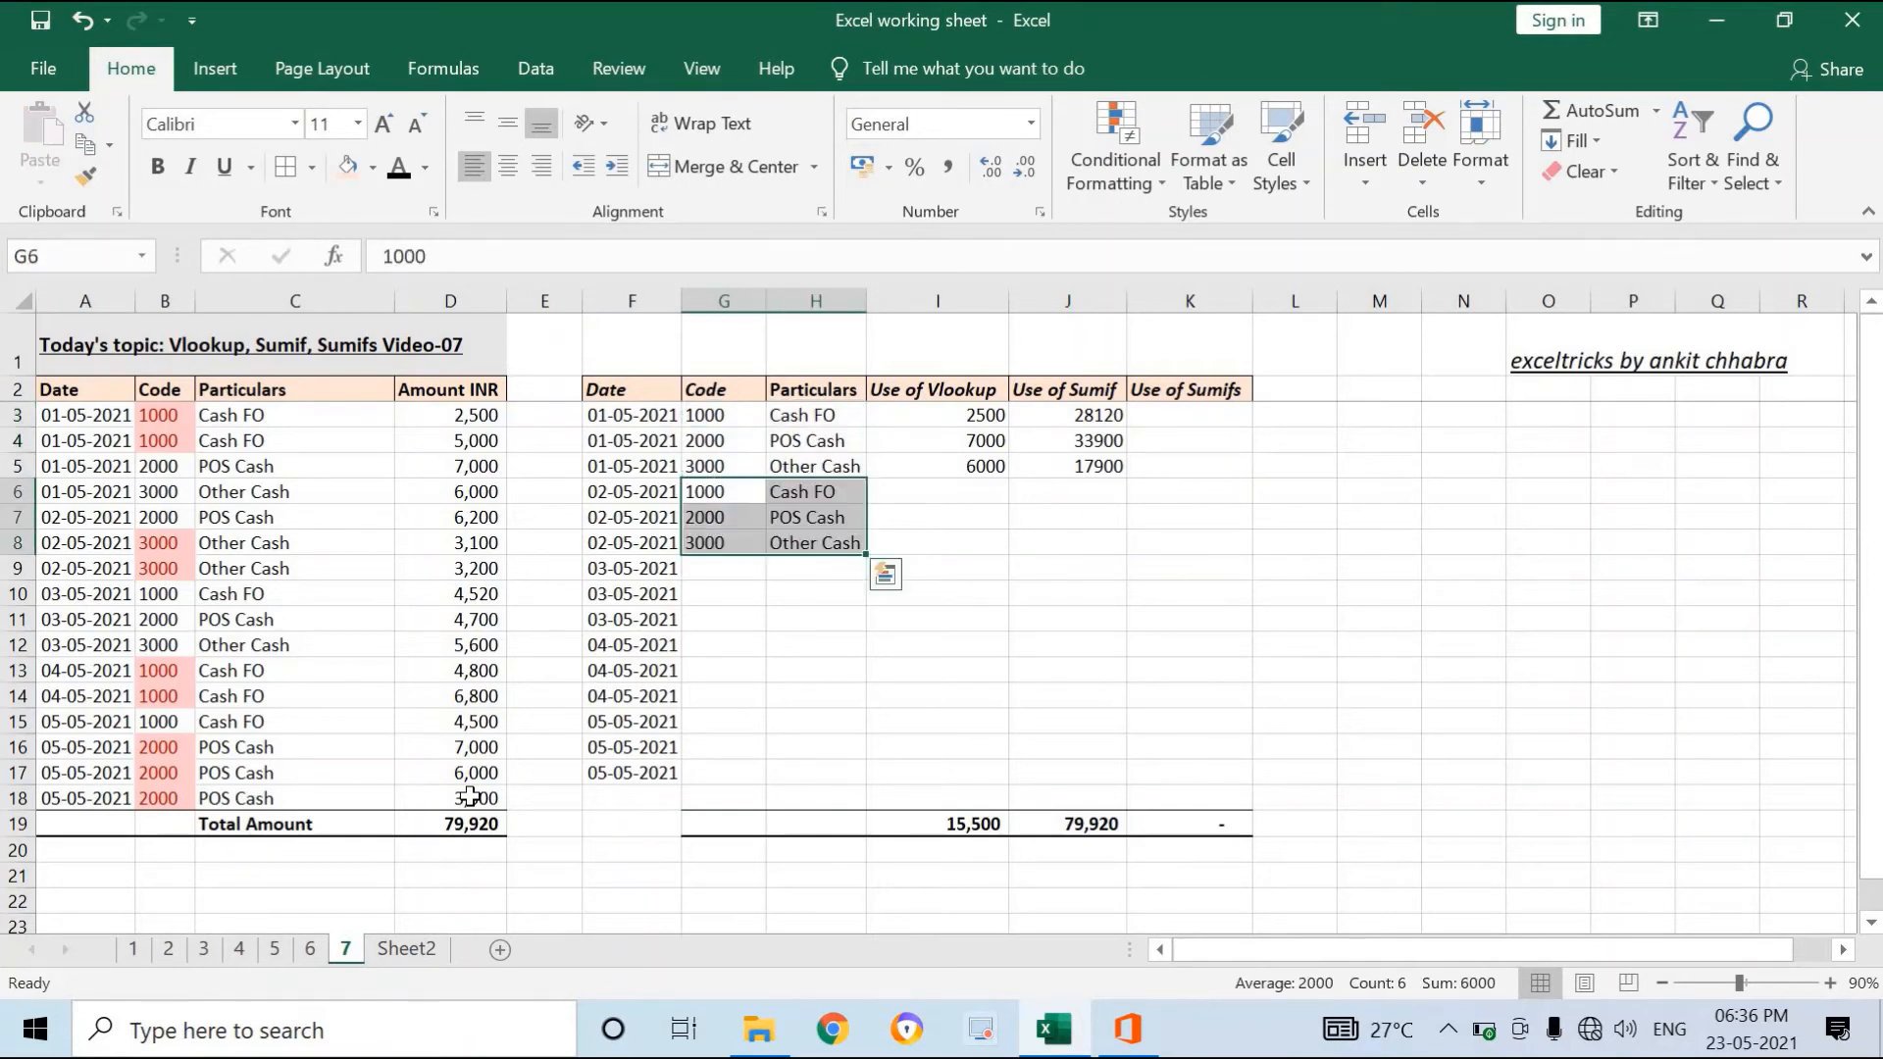
Copy the block of codes and particulars to G9:H11 for the 03-05-2021 dates.
key(ctrl+c)
key(Down)
key(Down)
key(Down)
key(ctrl+v)
Copy the block of codes and particulars to G12:H14 for the 04-05-2021 dates.
key(ctrl+c)
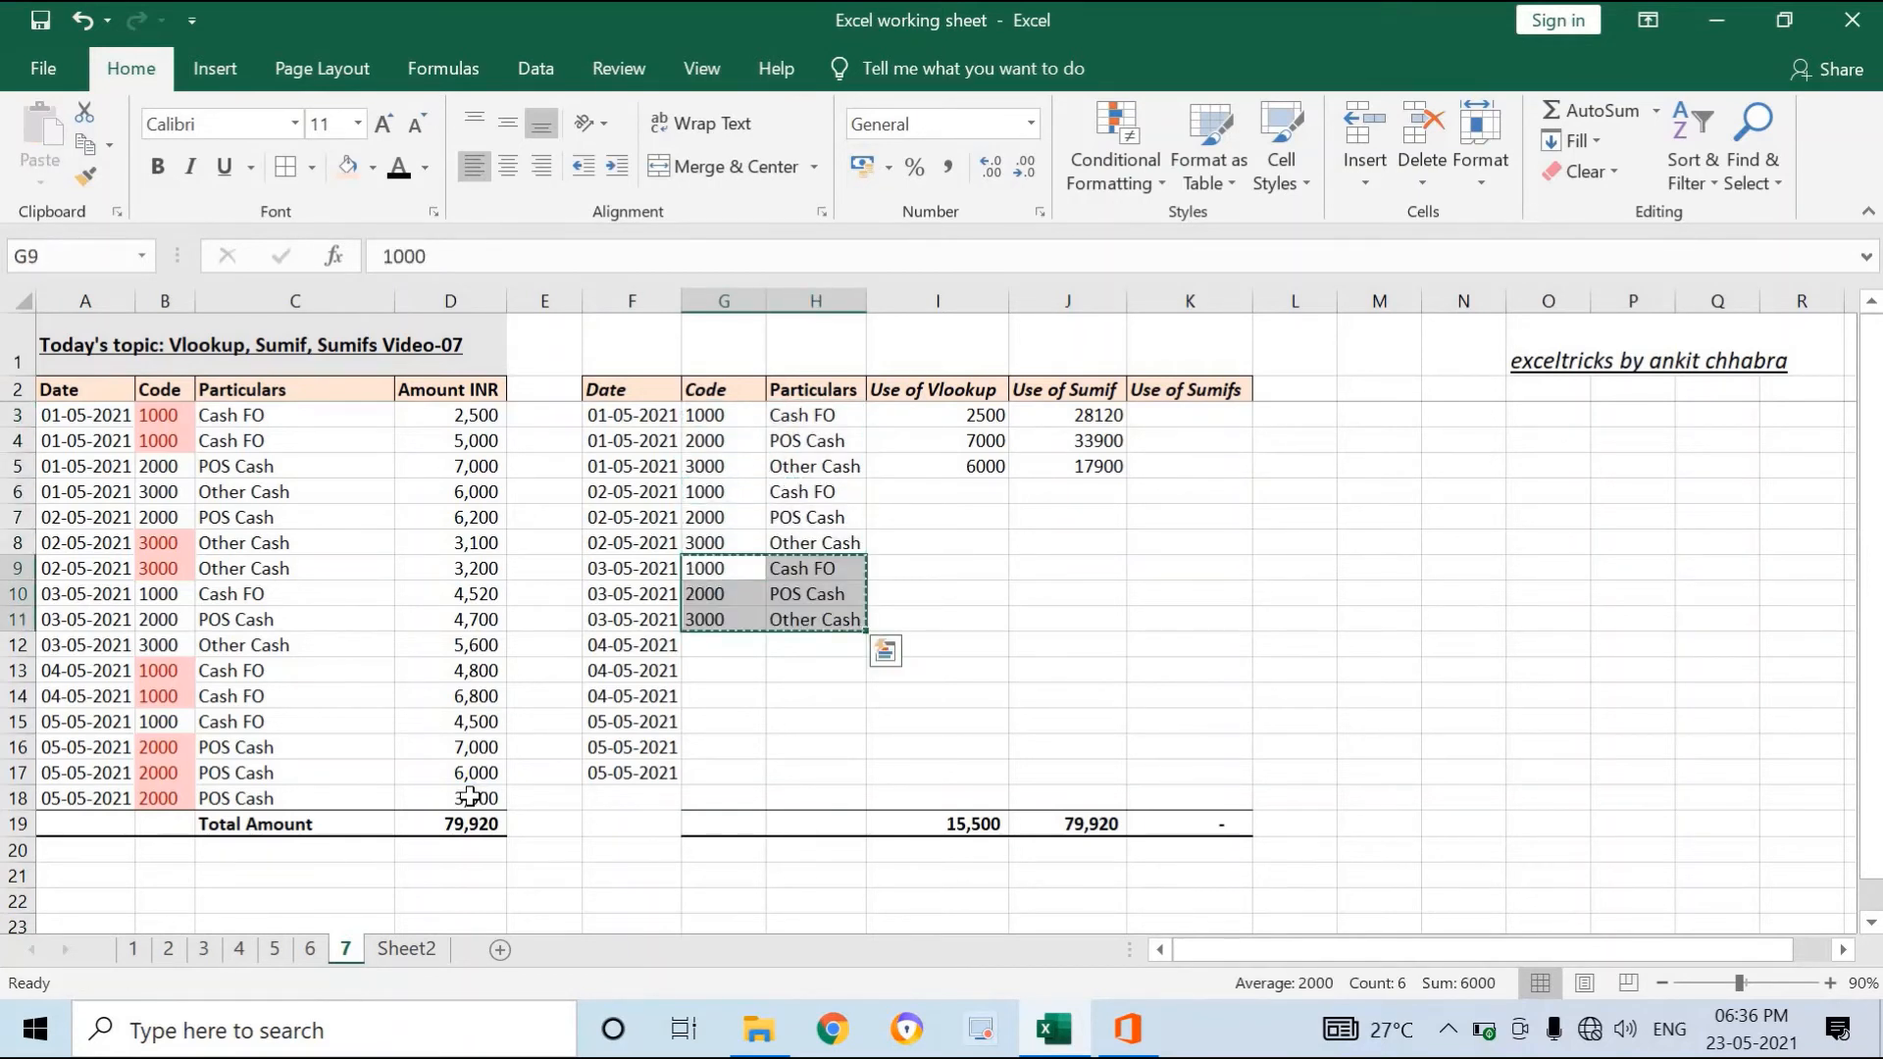
key(Down)
key(Down)
key(Down)
key(ctrl+v)
Copy the block of codes and particulars to G15:H17 for the 05-05-2021 dates.
key(ctrl+c)
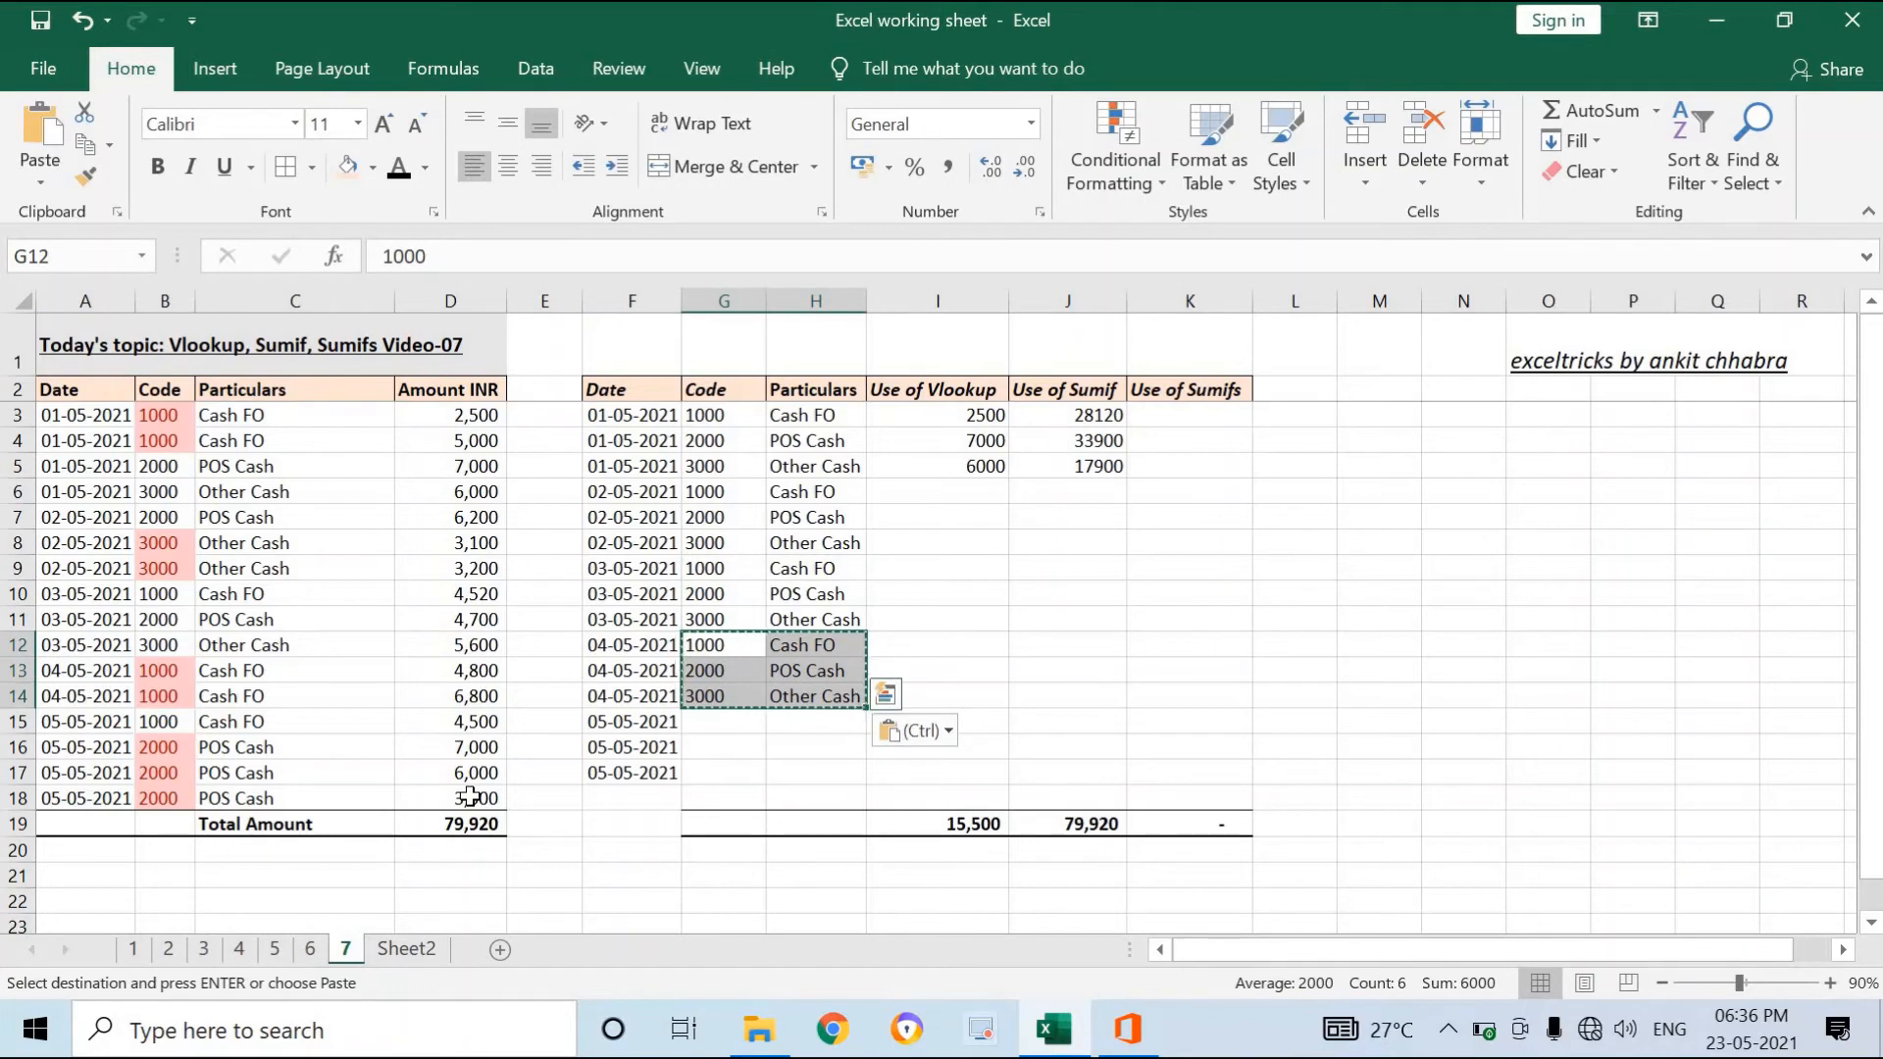
key(Down)
key(Down)
key(Down)
key(ctrl+v)
key(Escape)
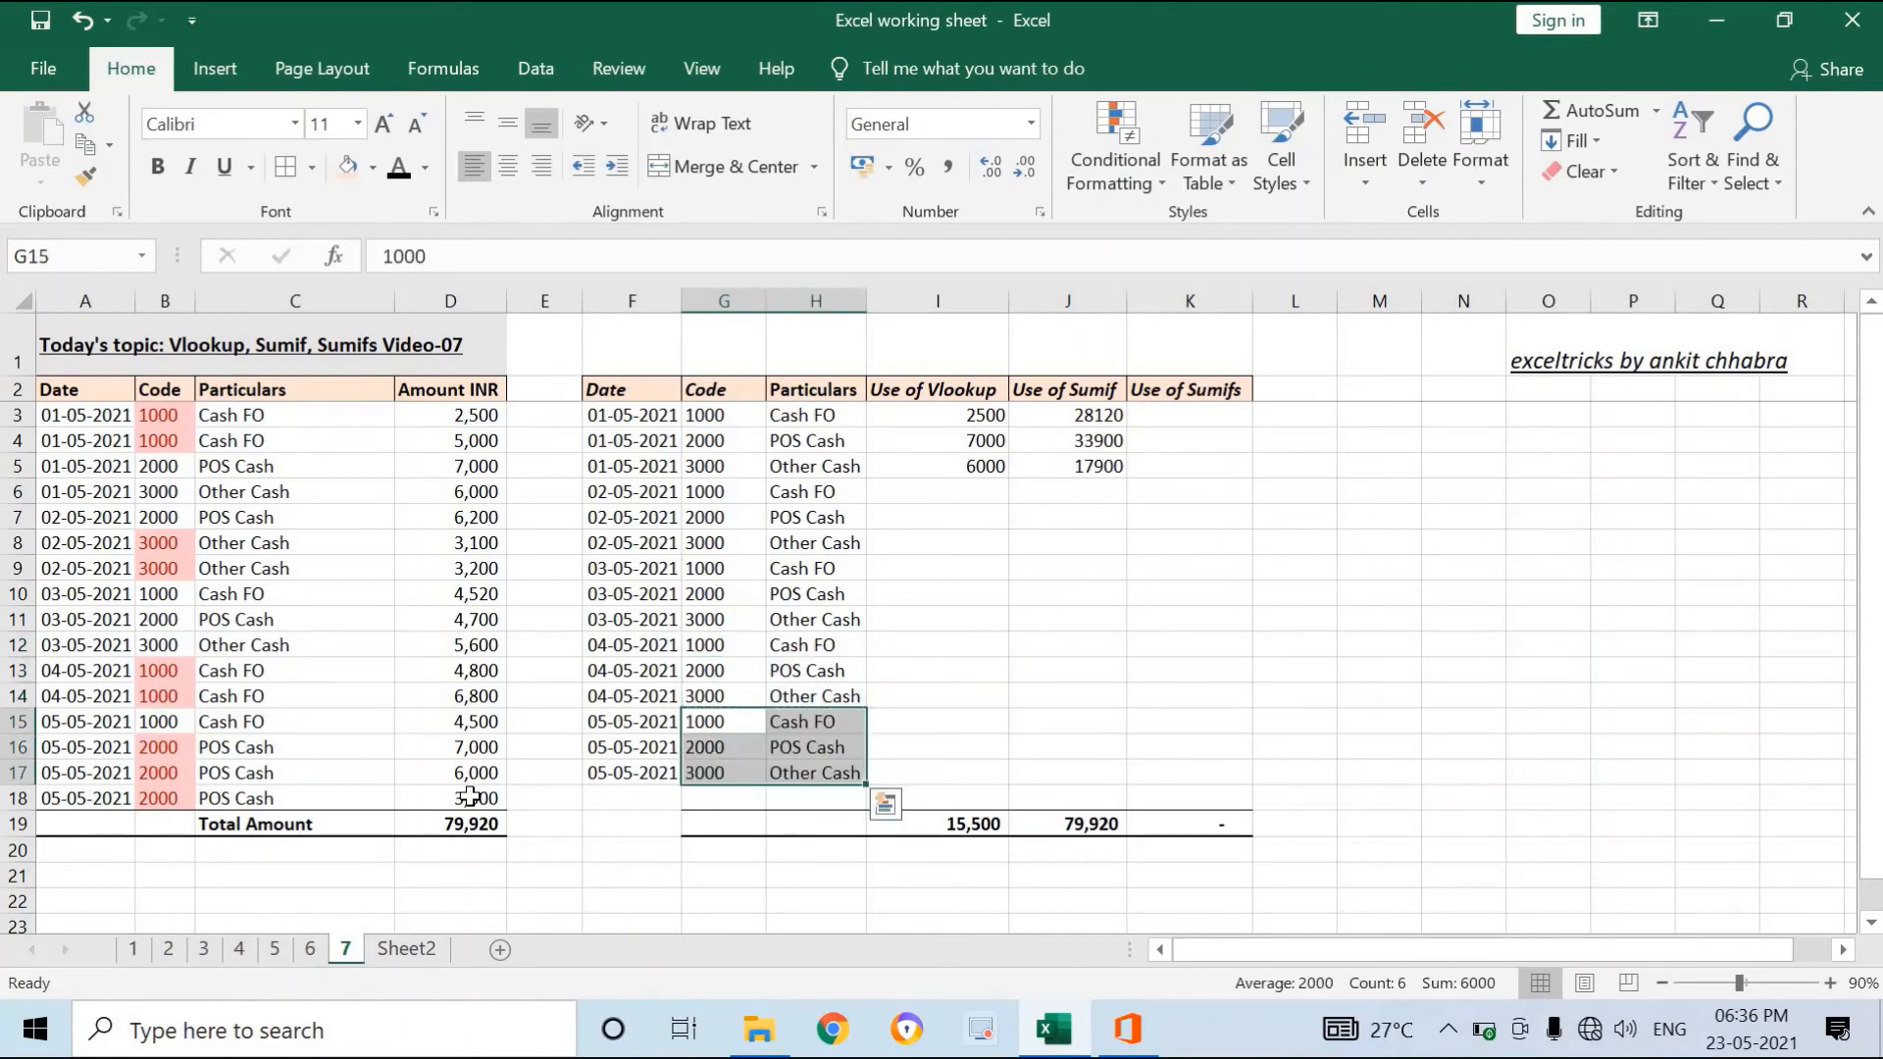
Start a SUMIFS formula in K3 with the amounts in D3:D18 as the sum range.
key(Right)
key(Up)
key(Up)
key(Up)
key(Up)
key(Up)
key(Up)
key(Up)
key(Up)
key(Up)
key(Up)
key(Up)
key(Up)
key(Up)
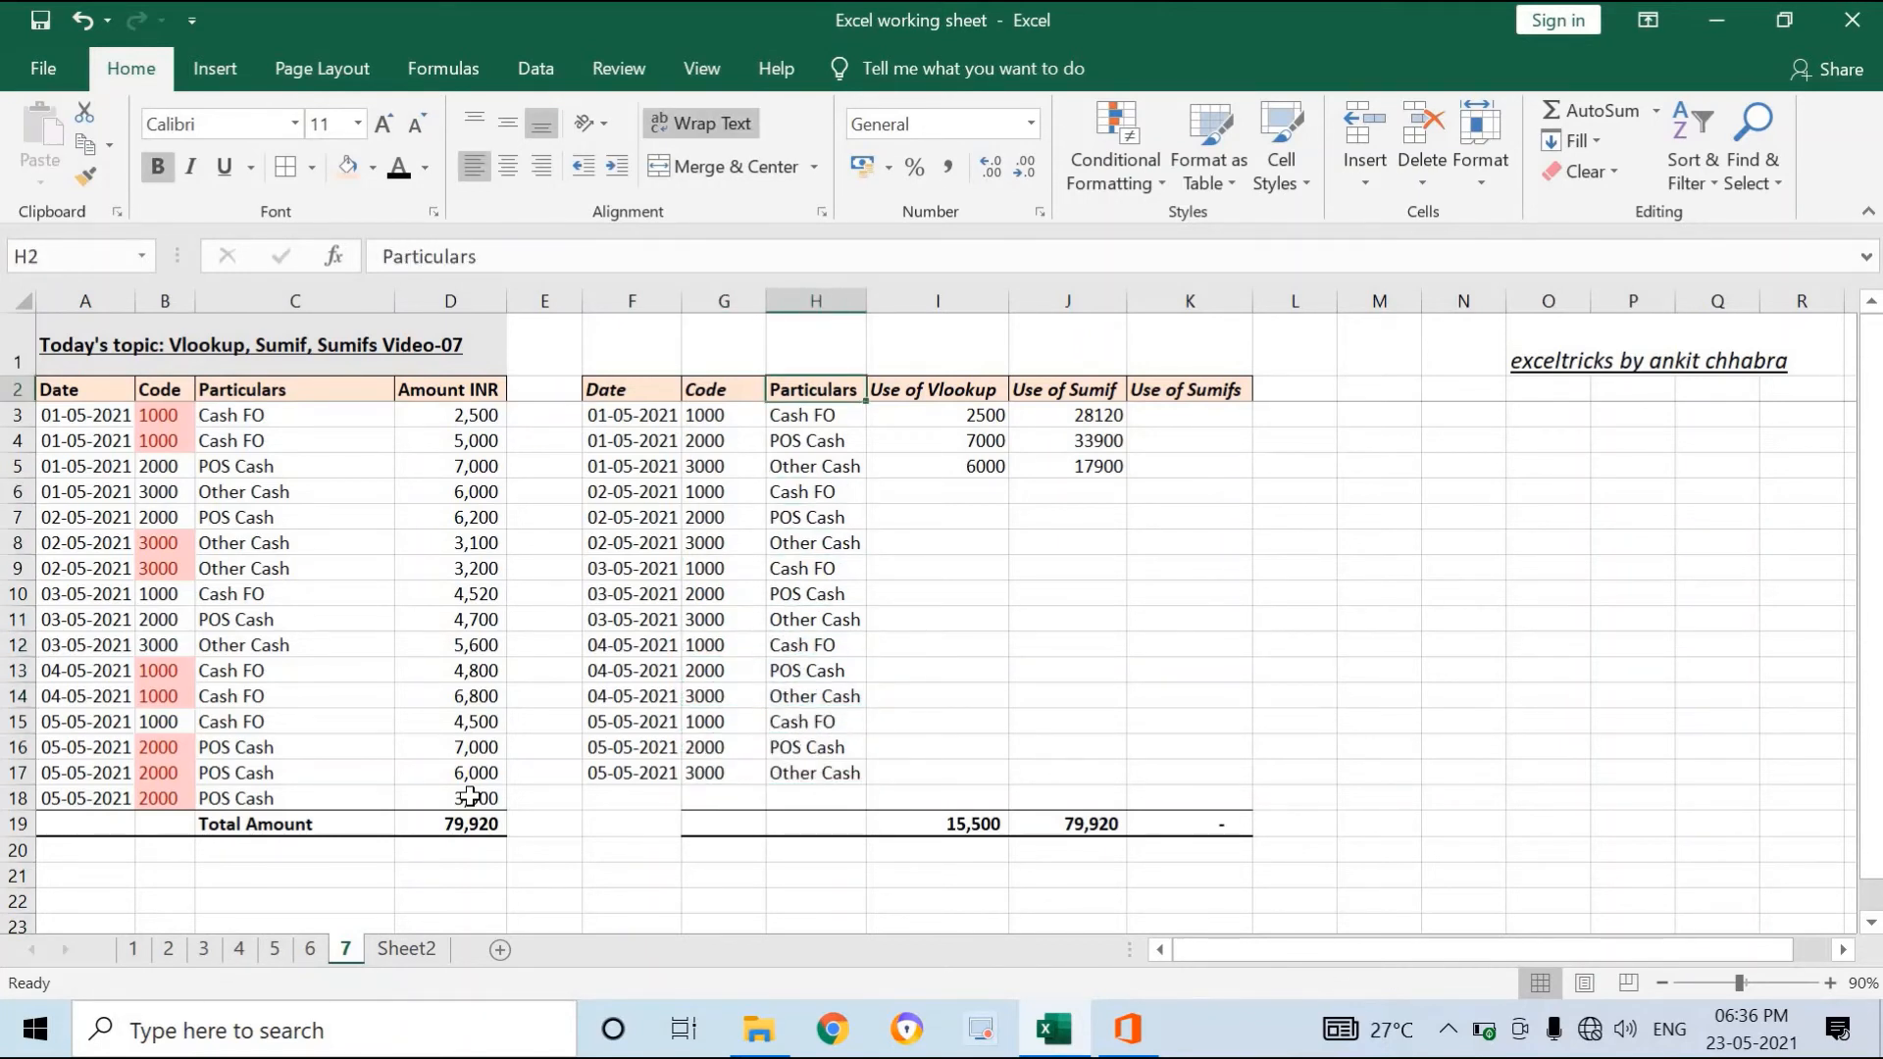
key(Down)
key(Right)
key(Right)
key(Right)
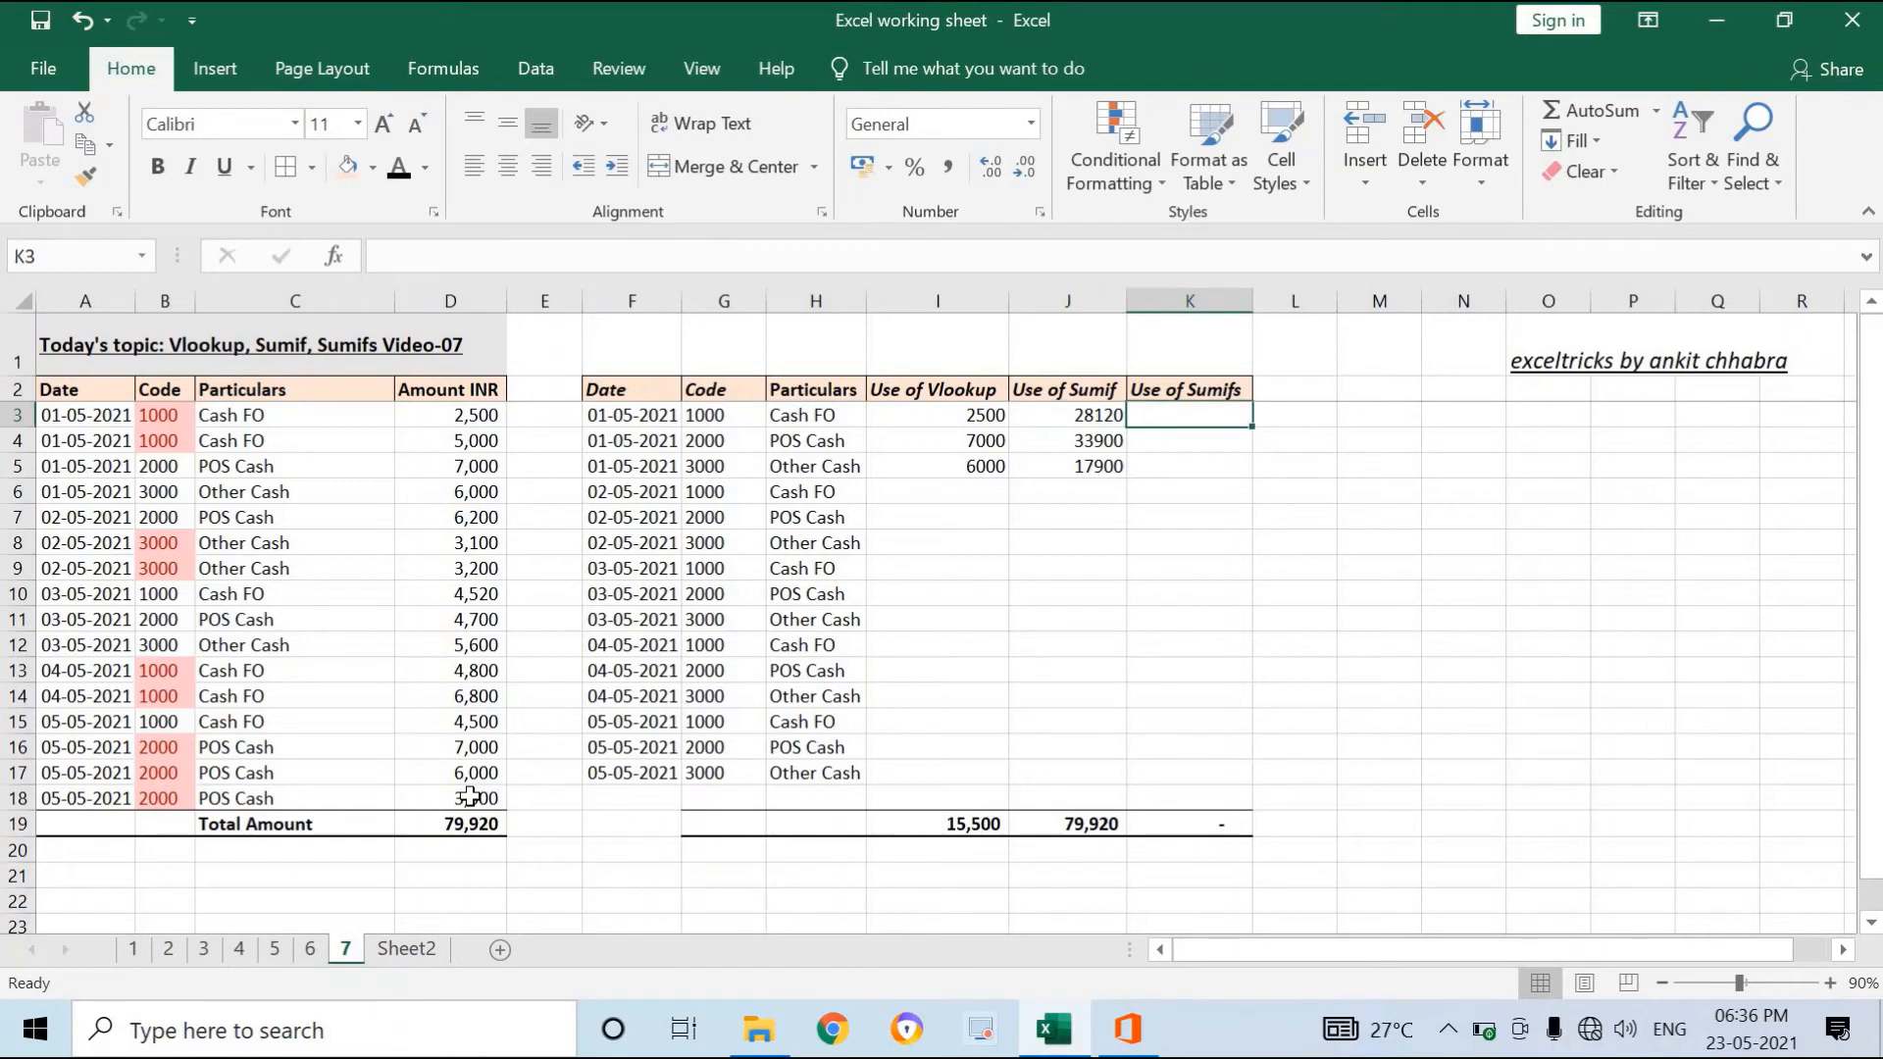
text(=sumi)
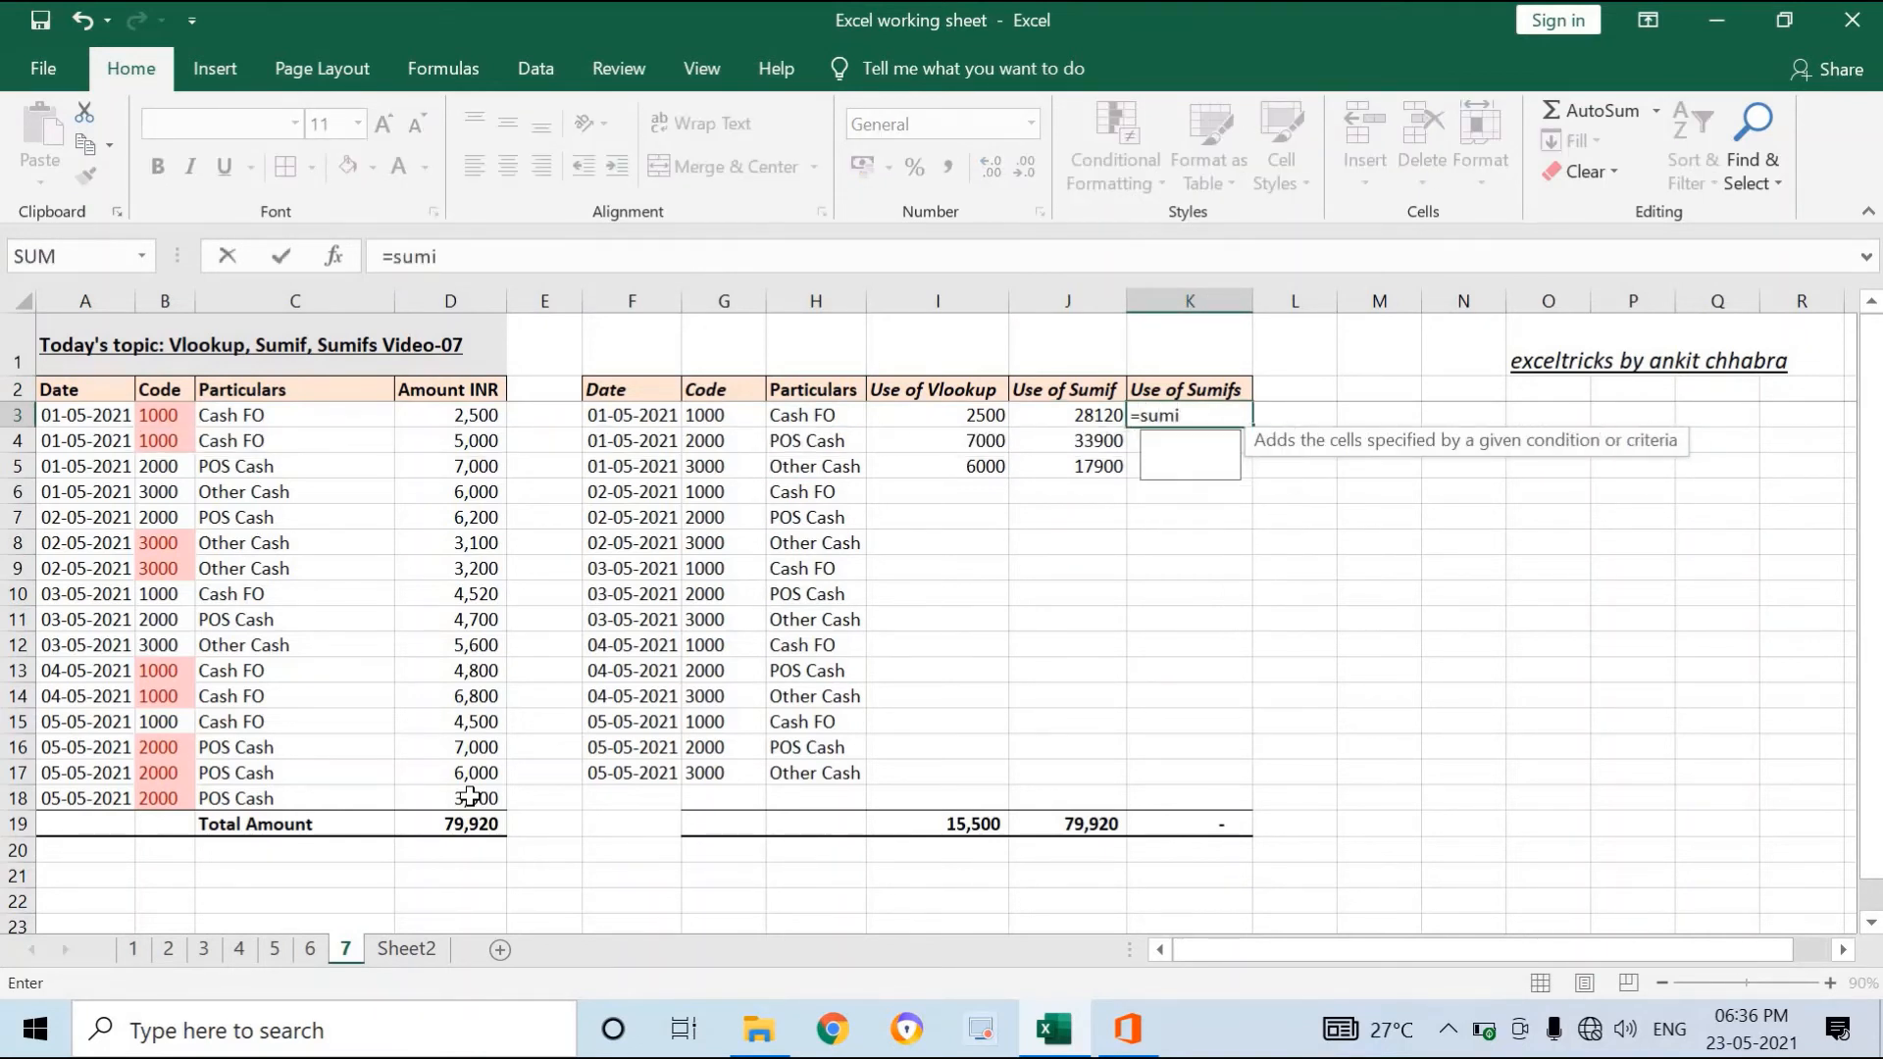
text(fs)
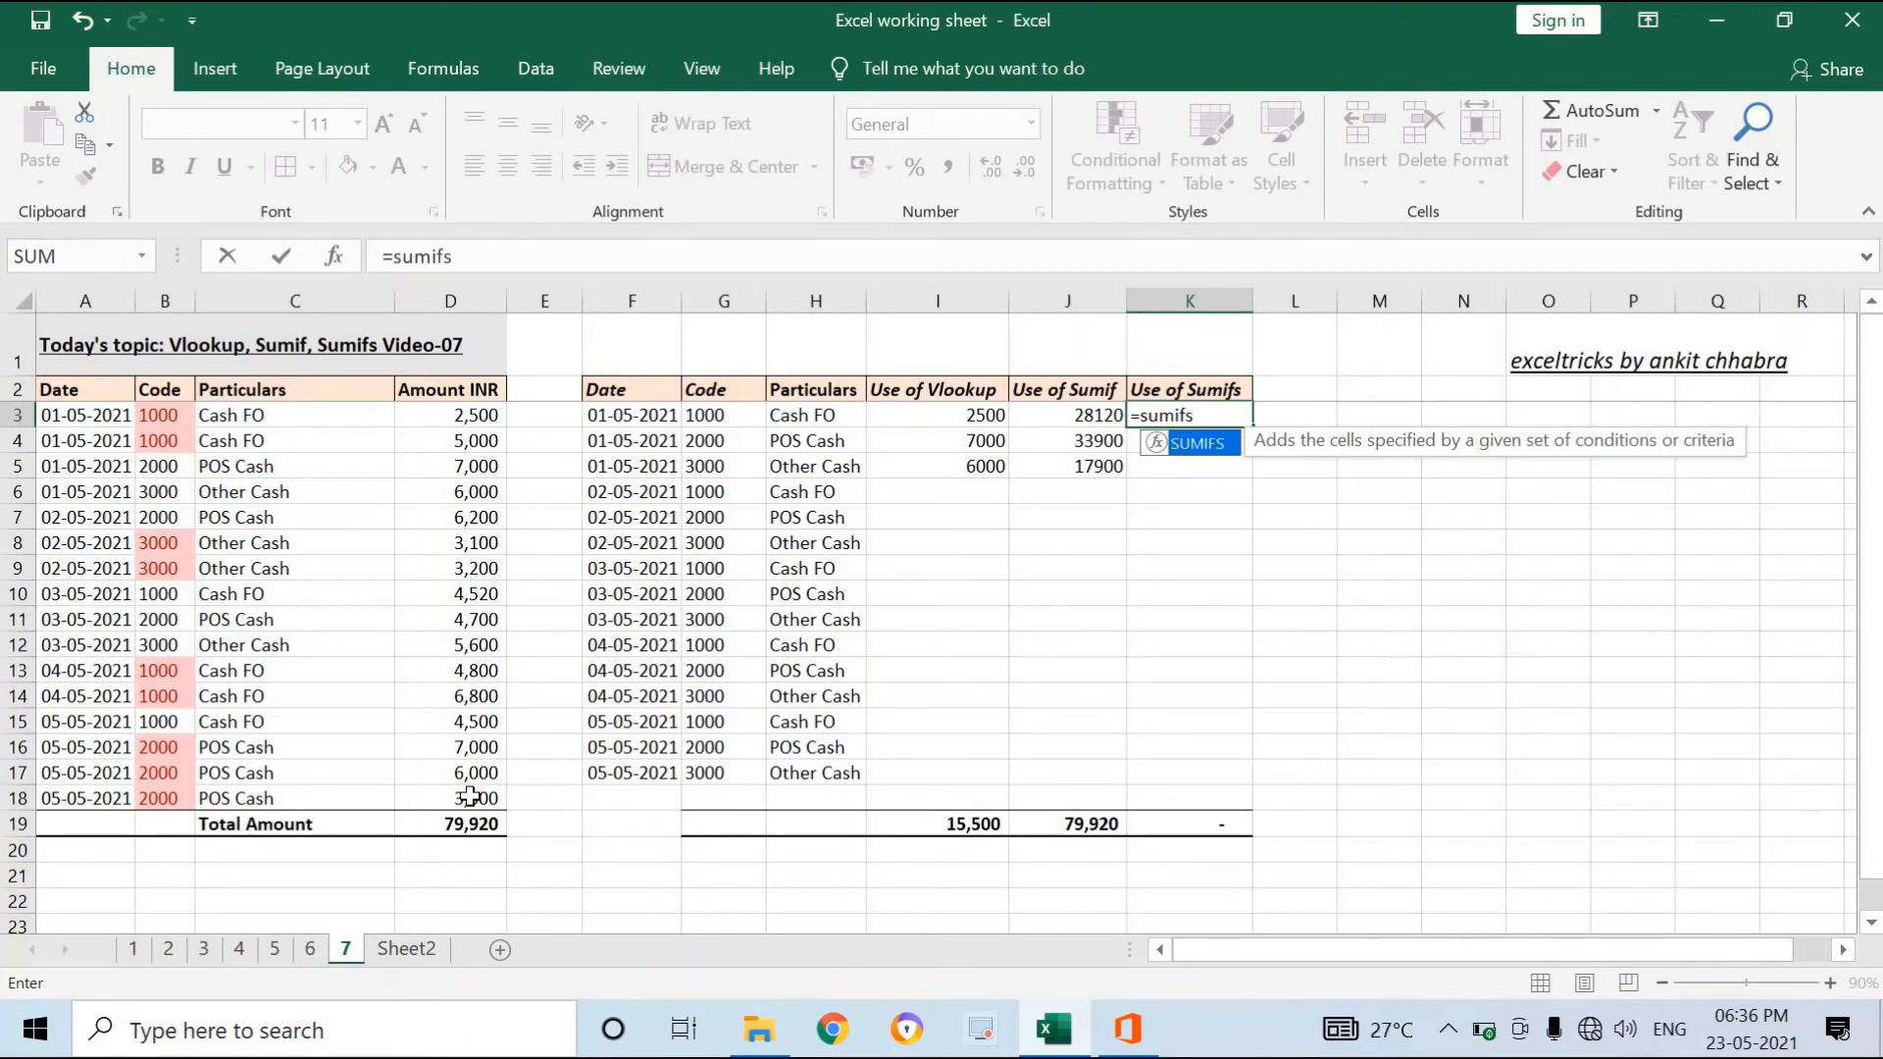
text(()
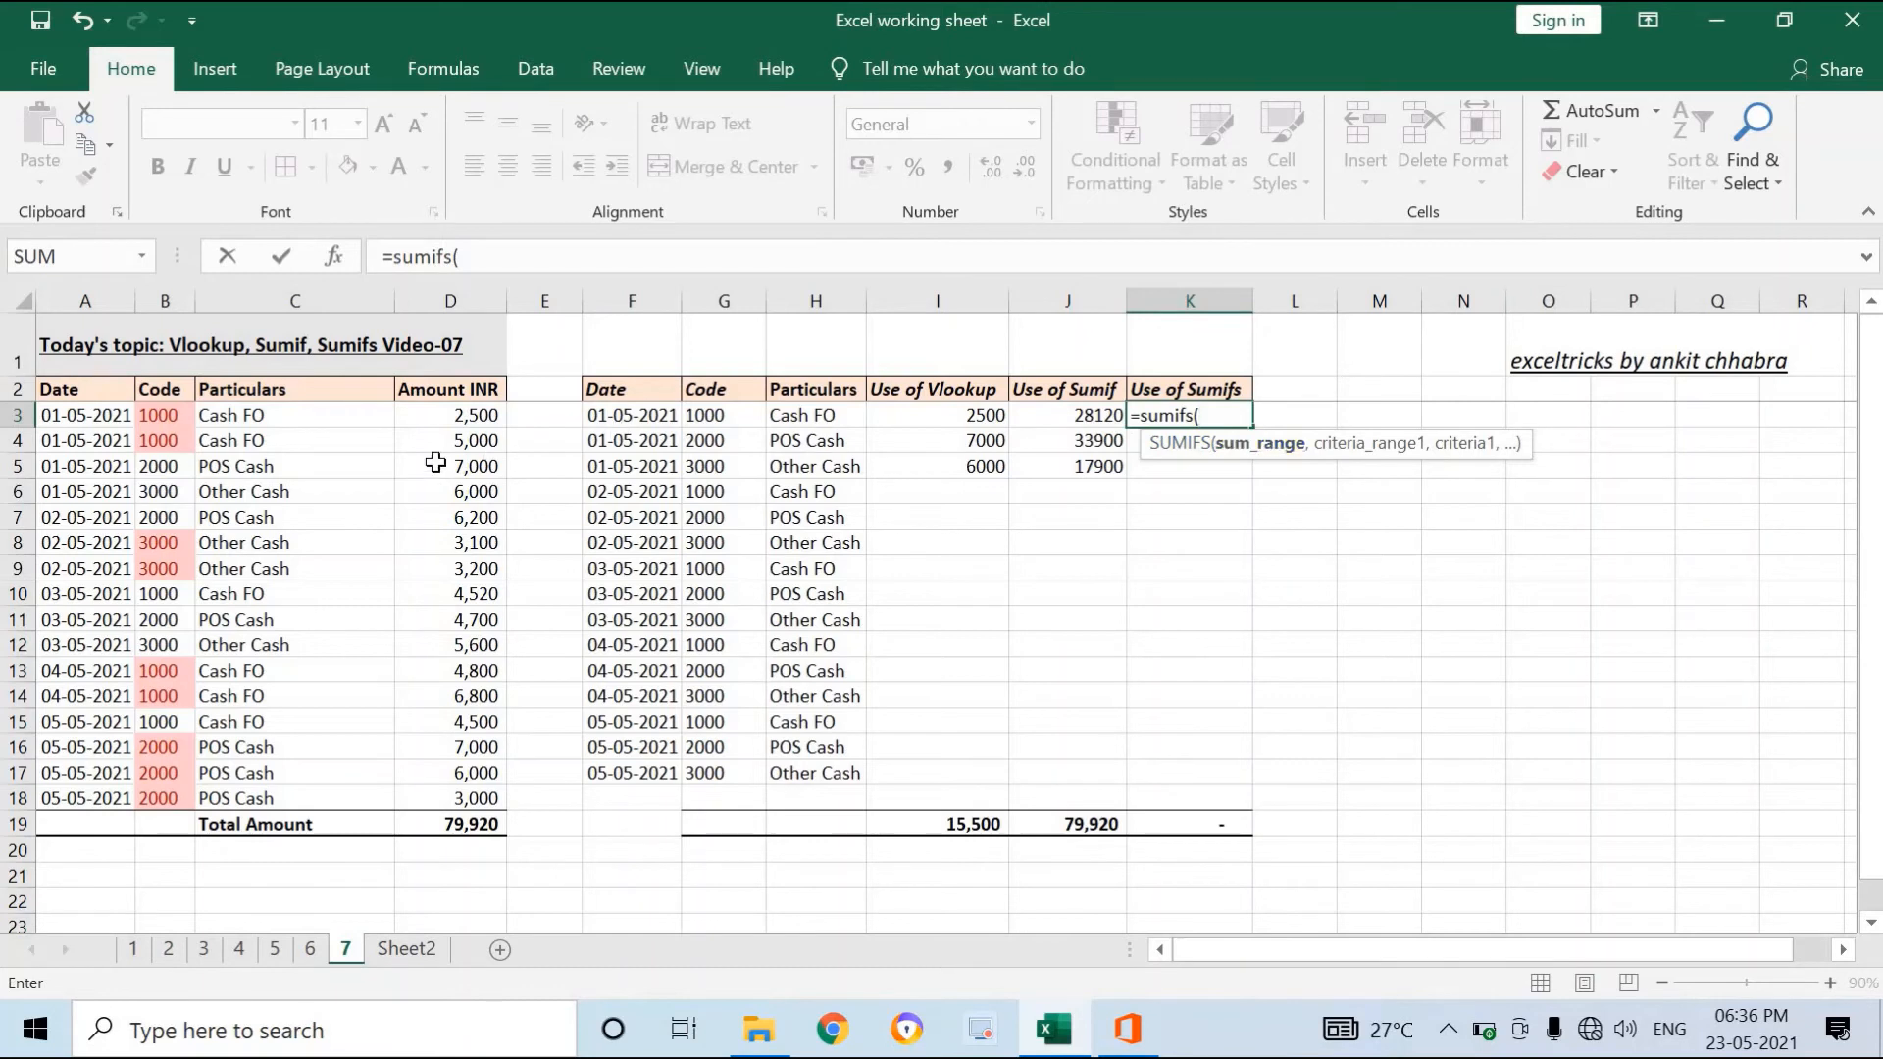
drag(425, 416, 422, 789)
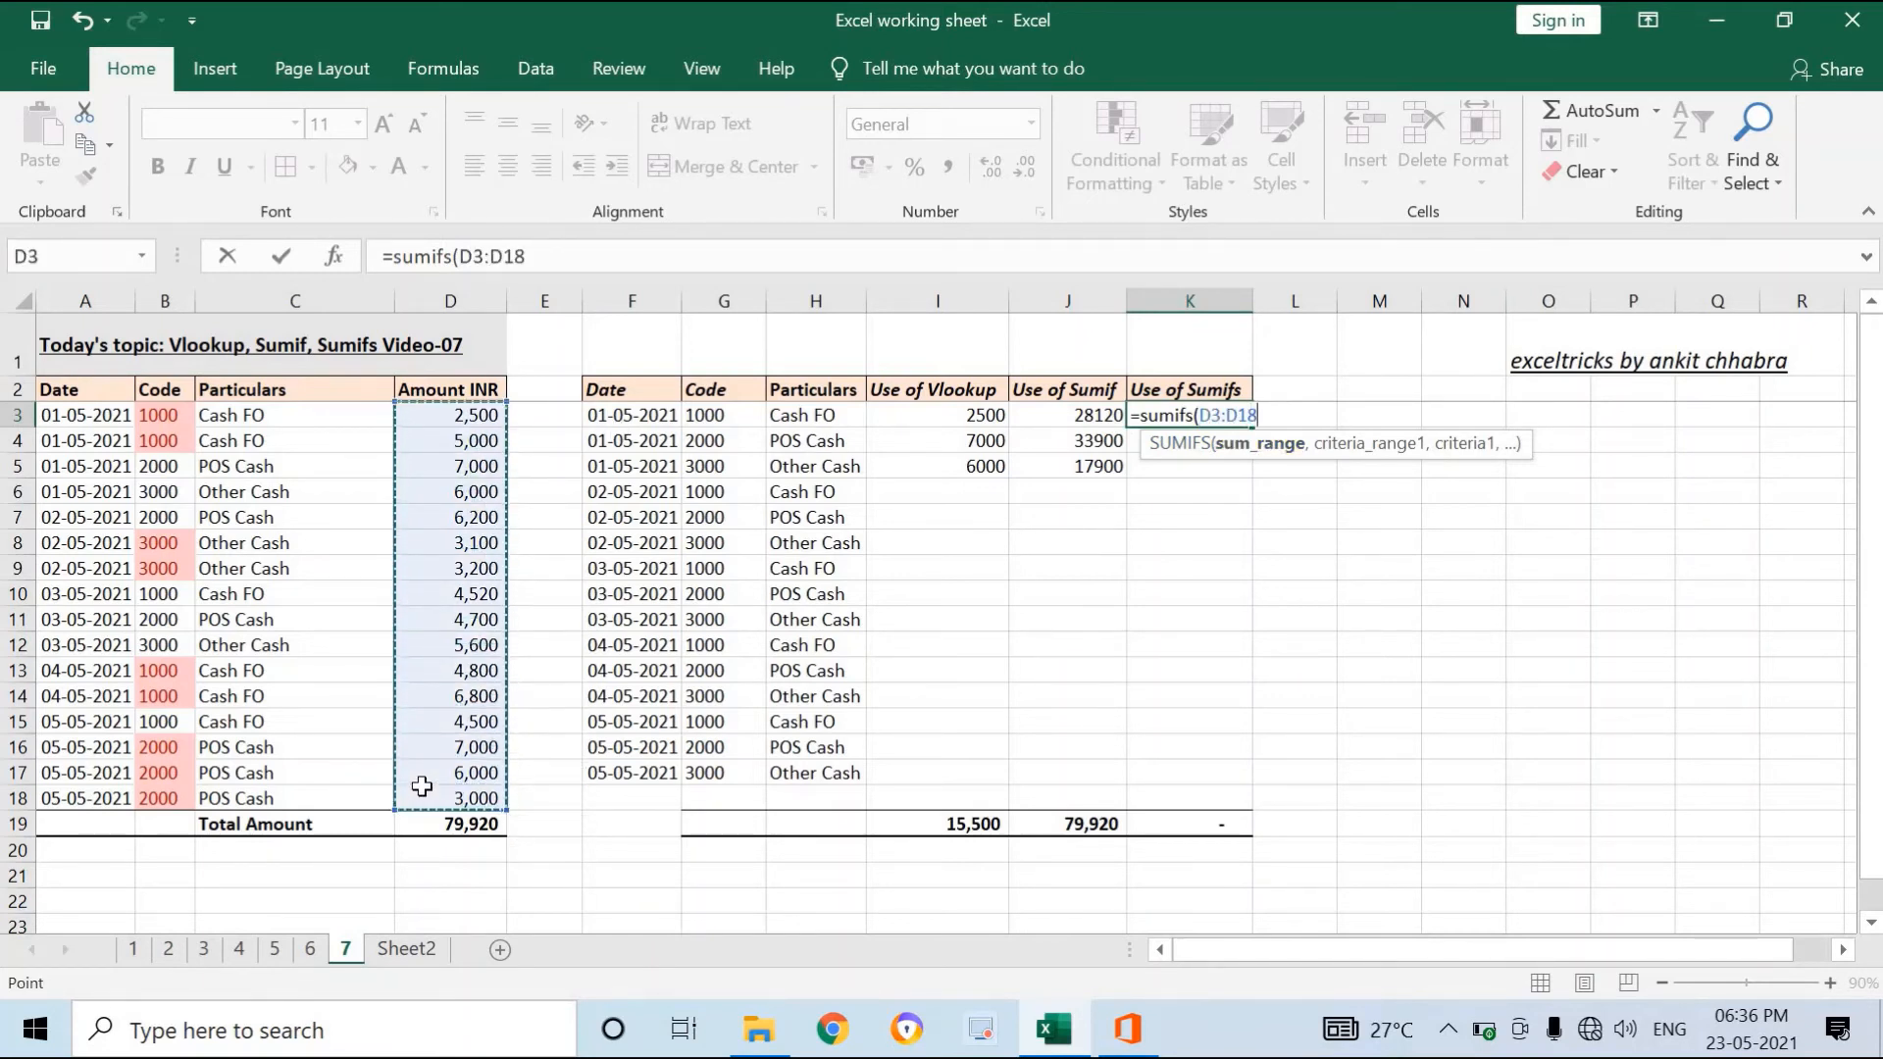
text(,)
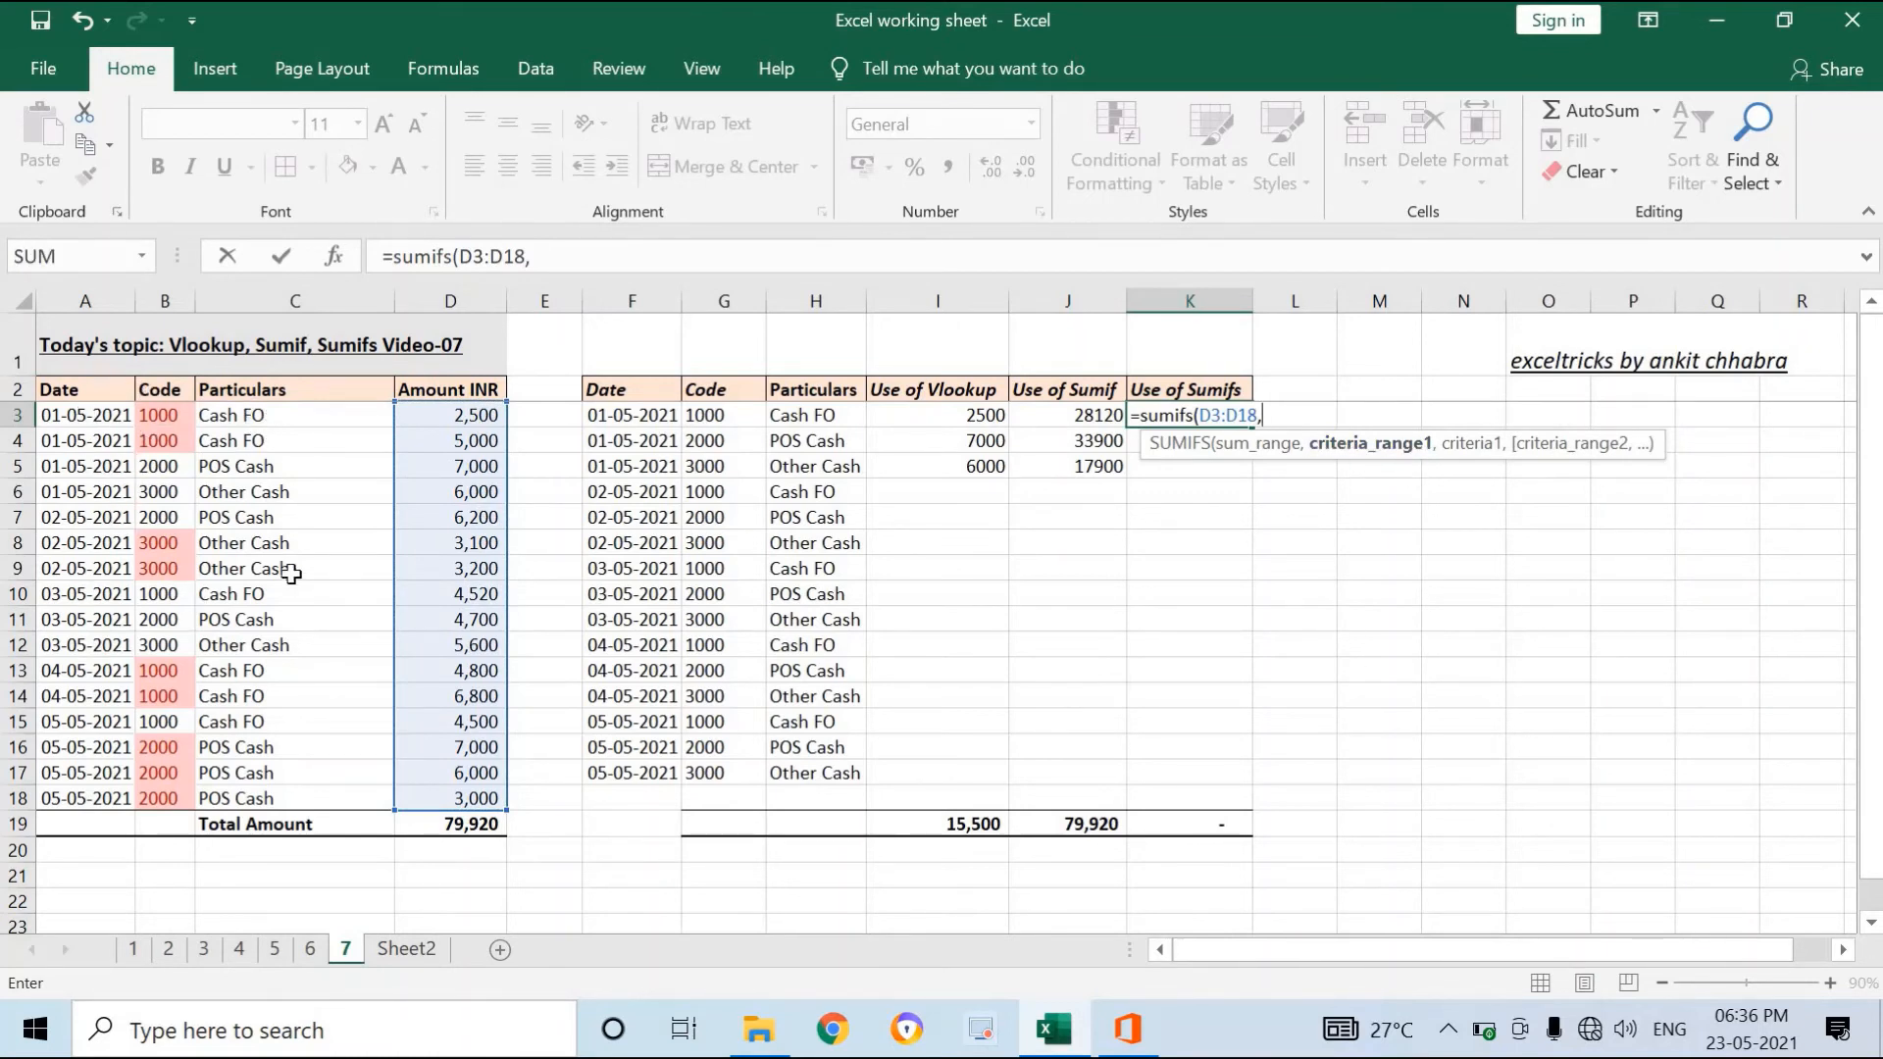
Add the source codes in B3:B18 as the first criteria range, with code cell G3 as its criterion.
click(155, 417)
drag(160, 520, 169, 797)
text(,)
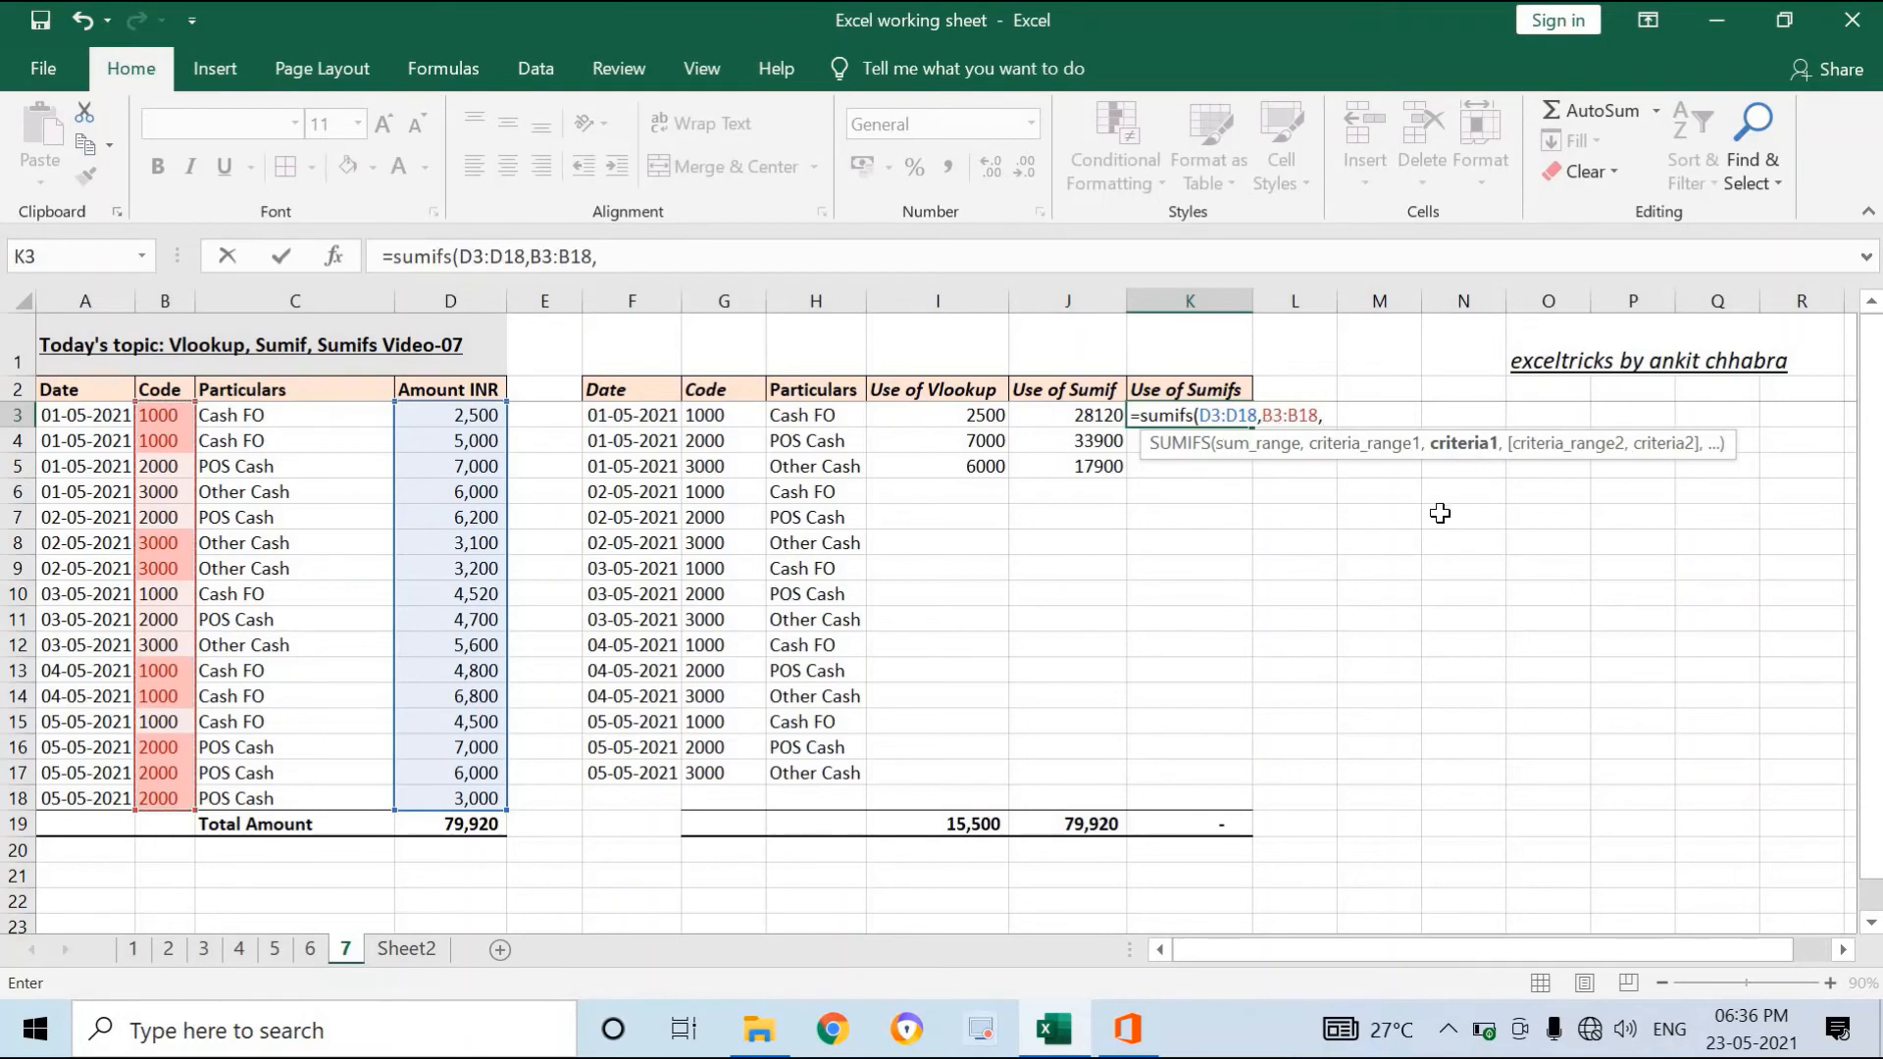
click(728, 416)
text(,)
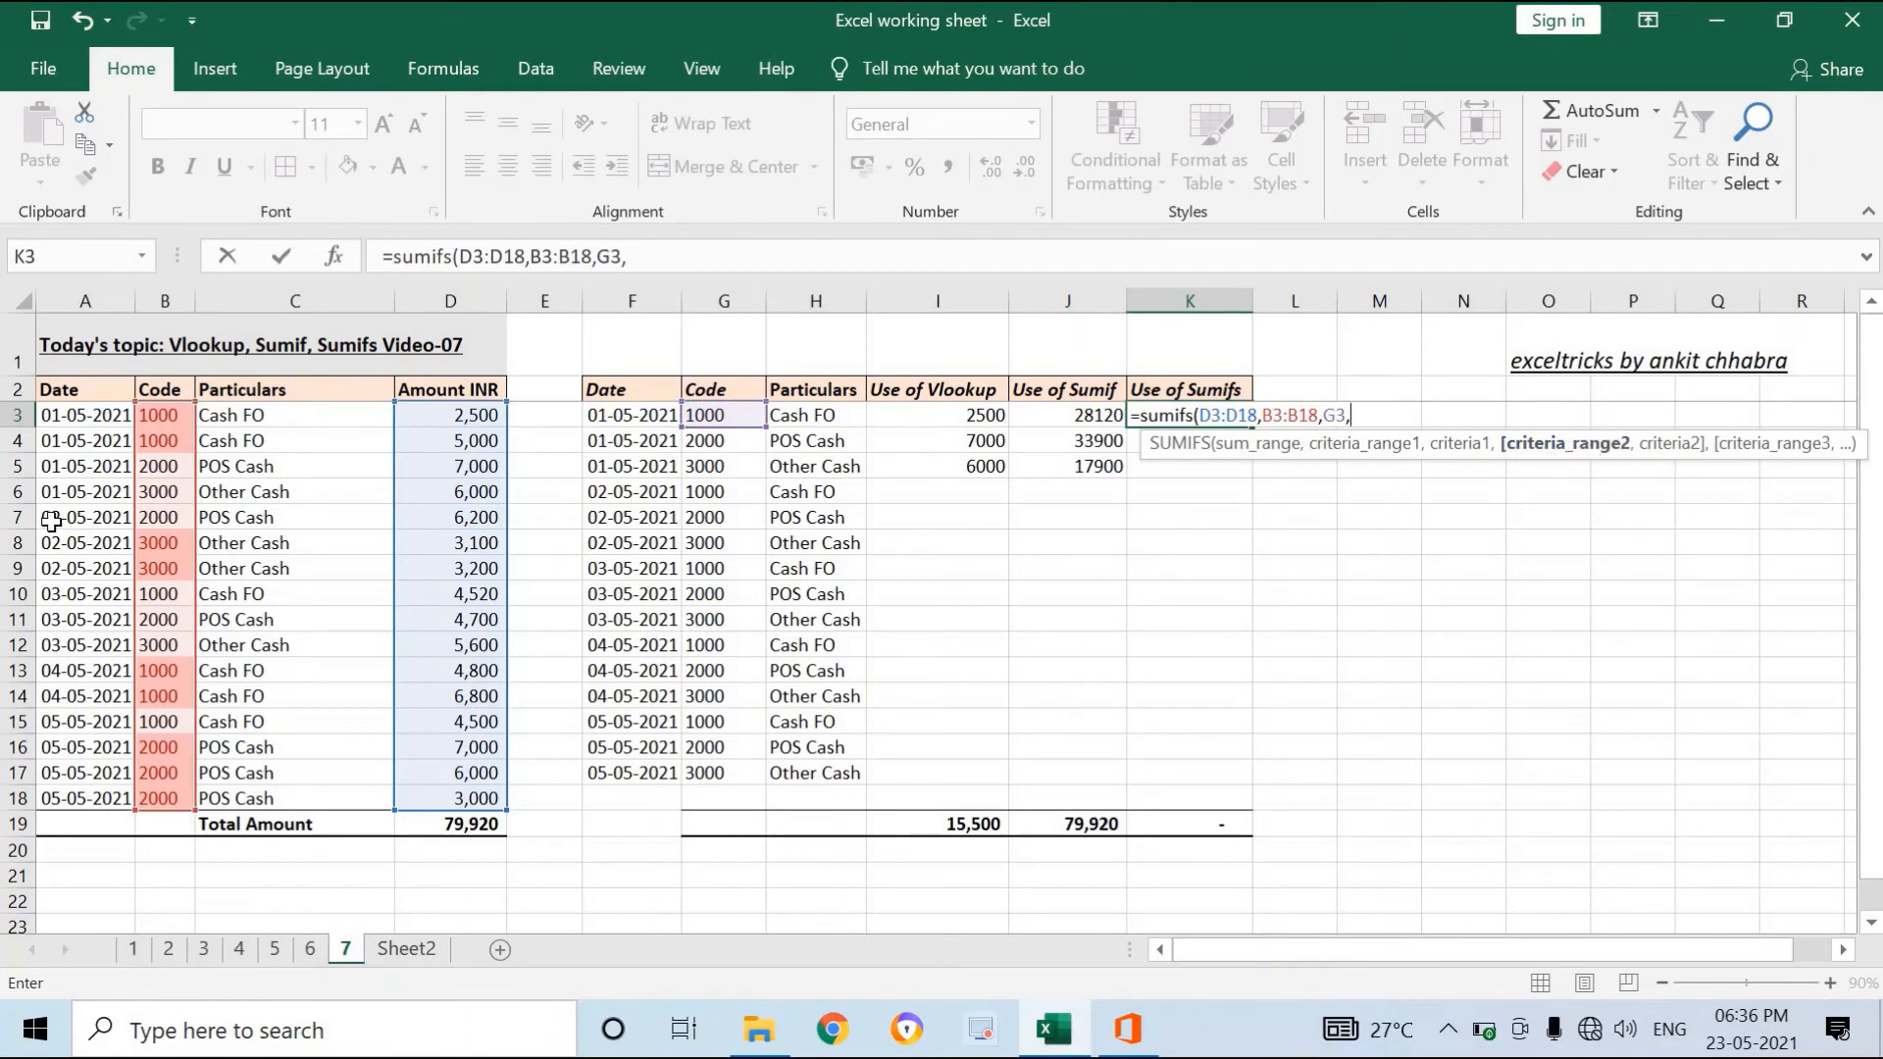
Add the source dates in A3:A18 as the second criteria range with date cell F3 as criterion, and complete the formula.
drag(61, 416, 79, 800)
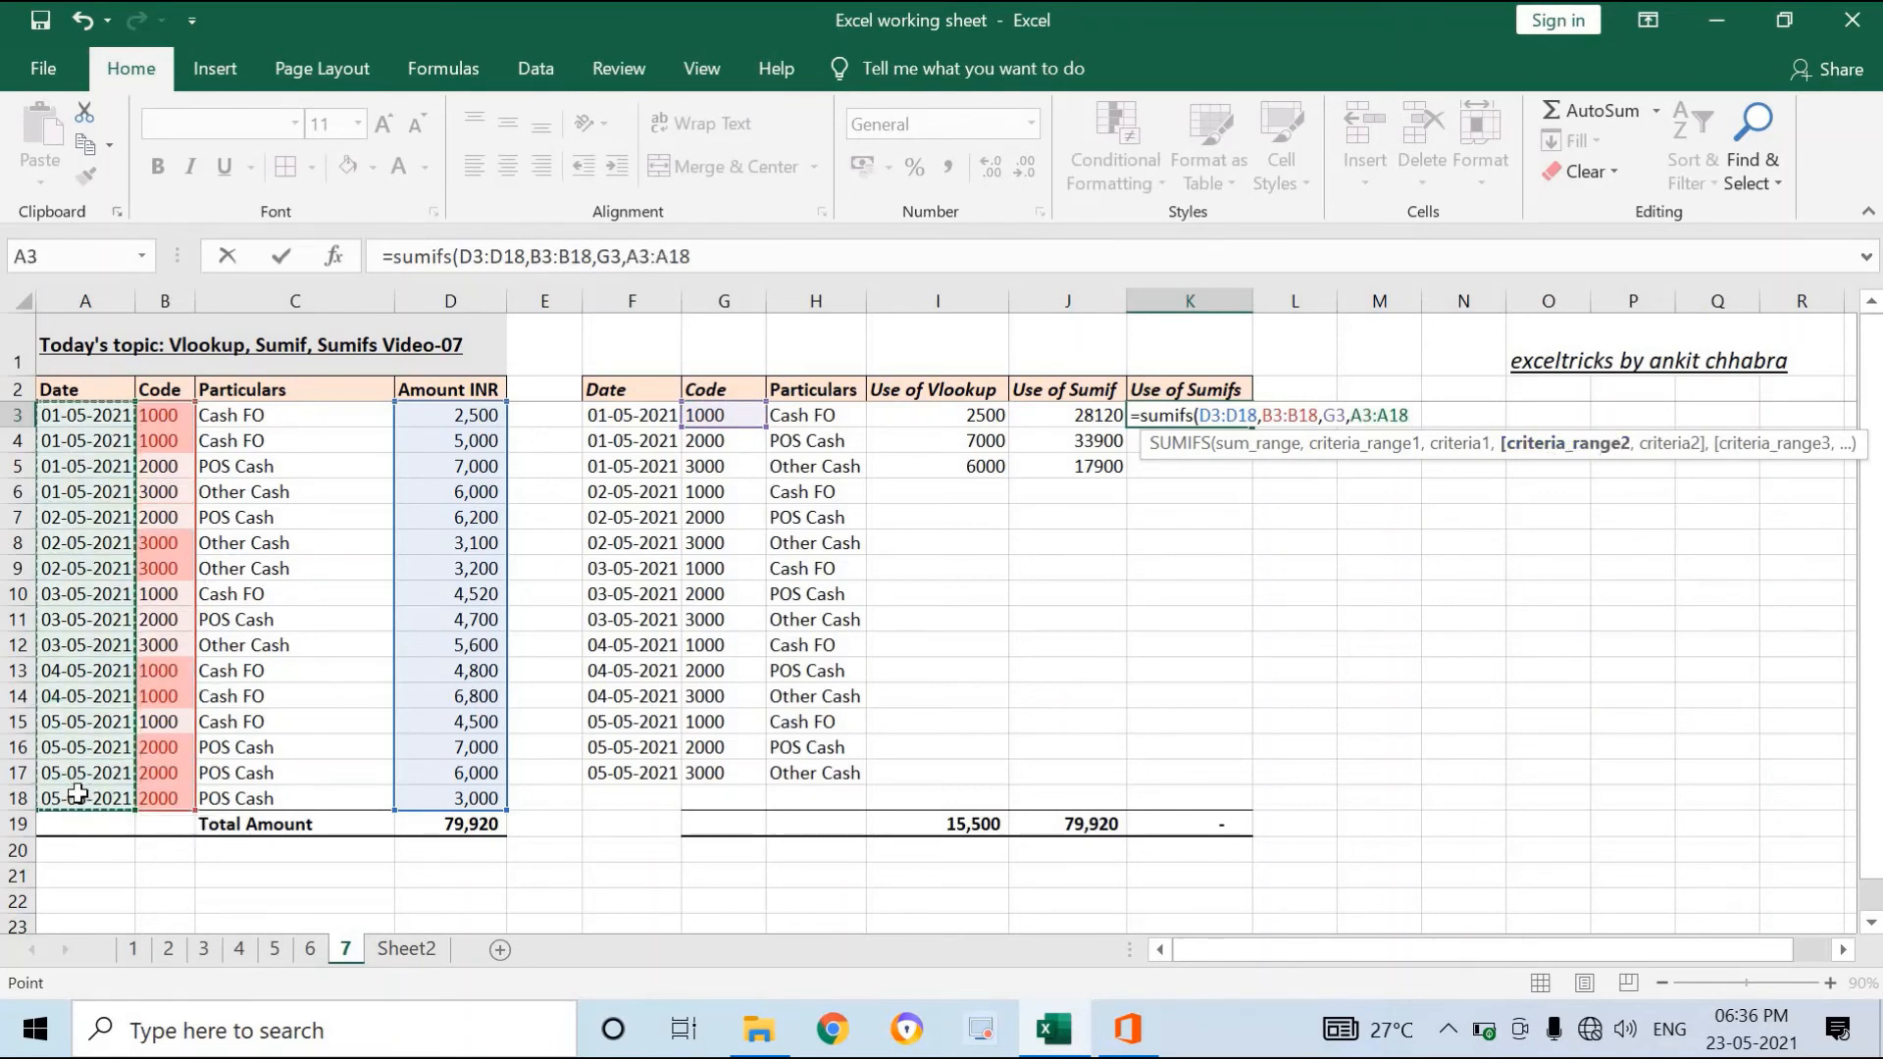
text(,)
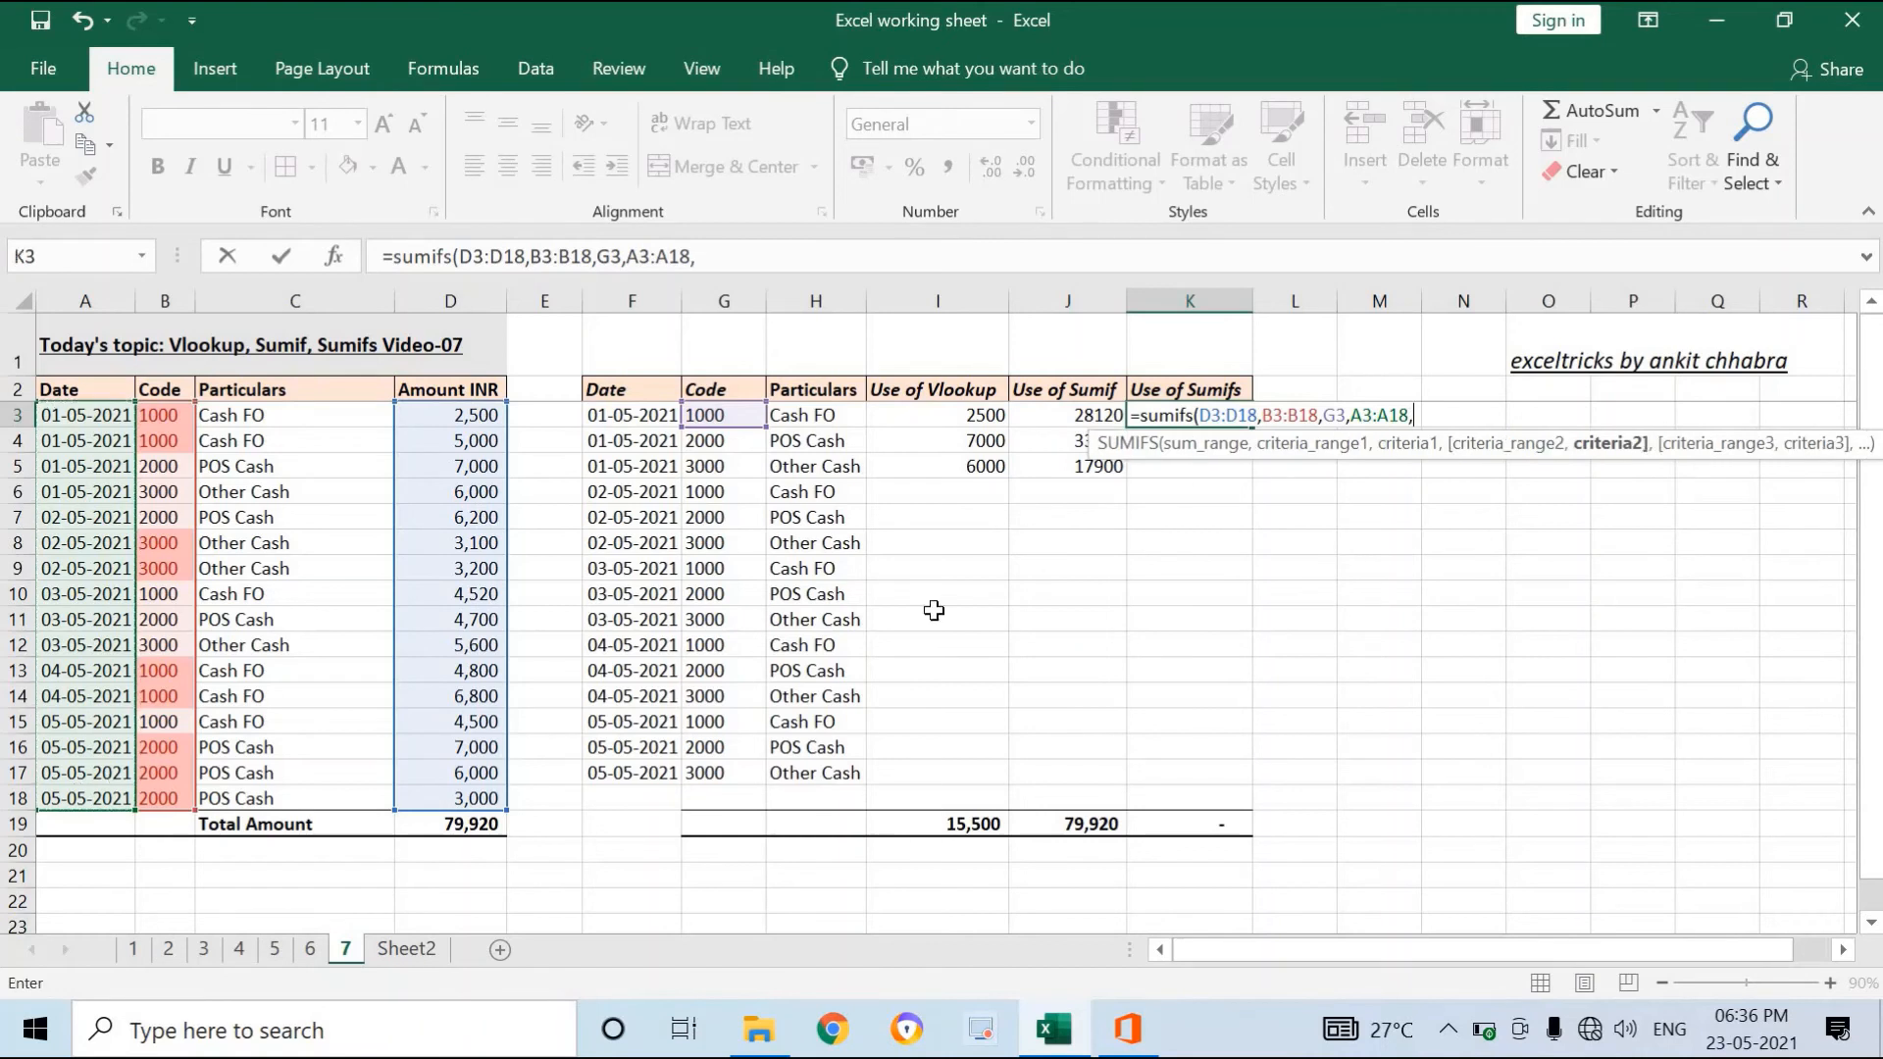
click(602, 417)
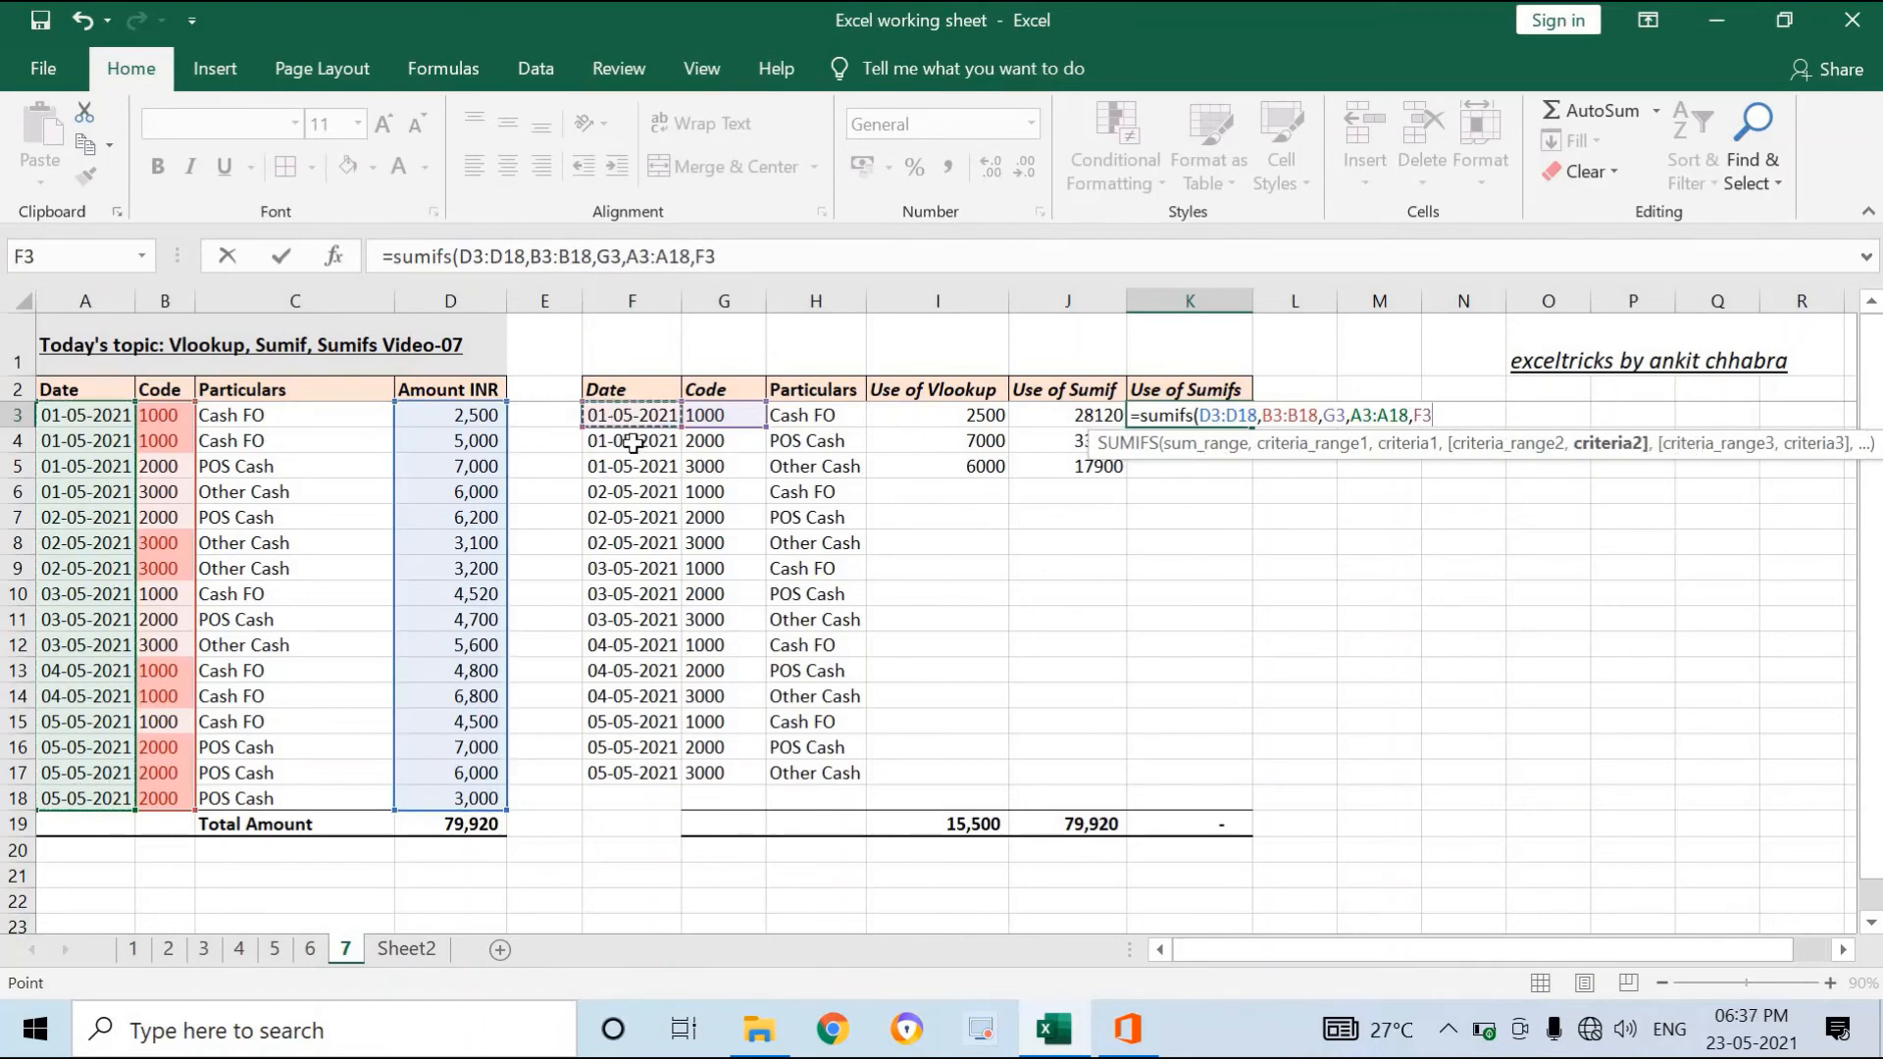
text())
key(Return)
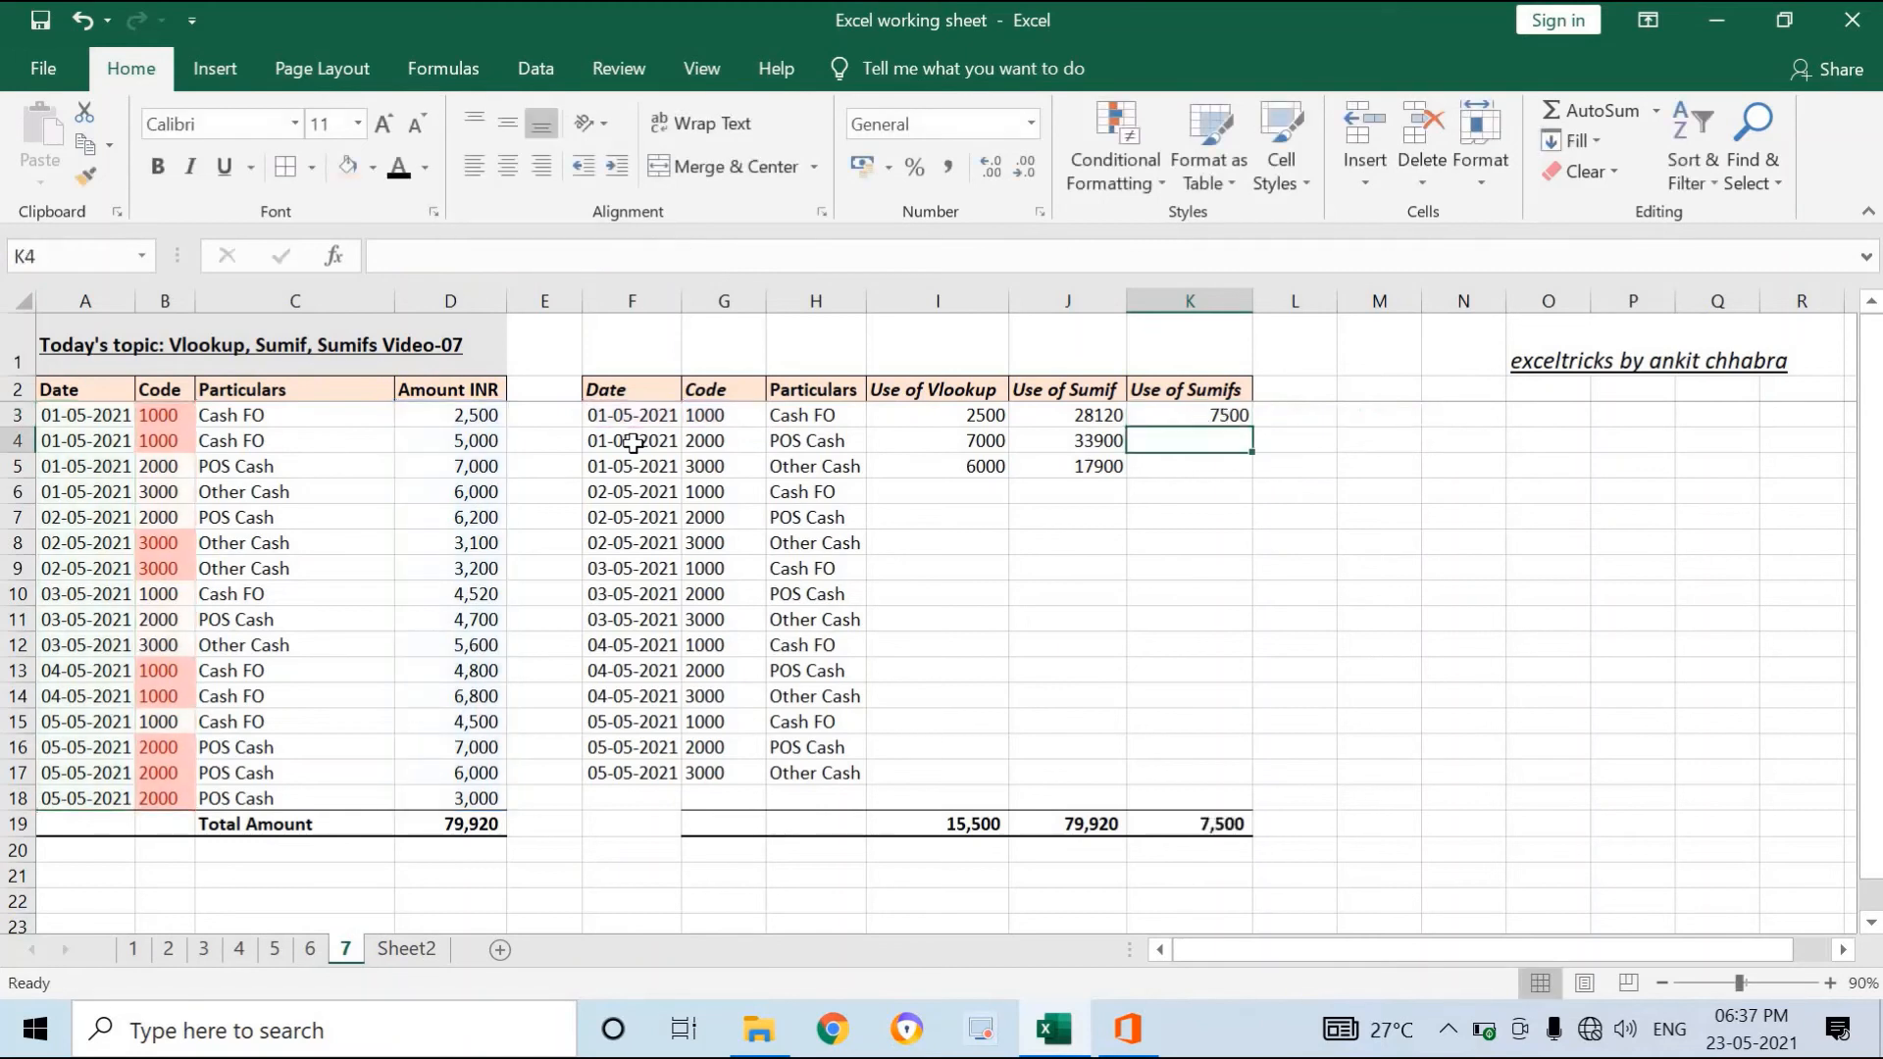
Compare the SUMIFS result in K3 with the source rows dated 01-05-2021.
key(Up)
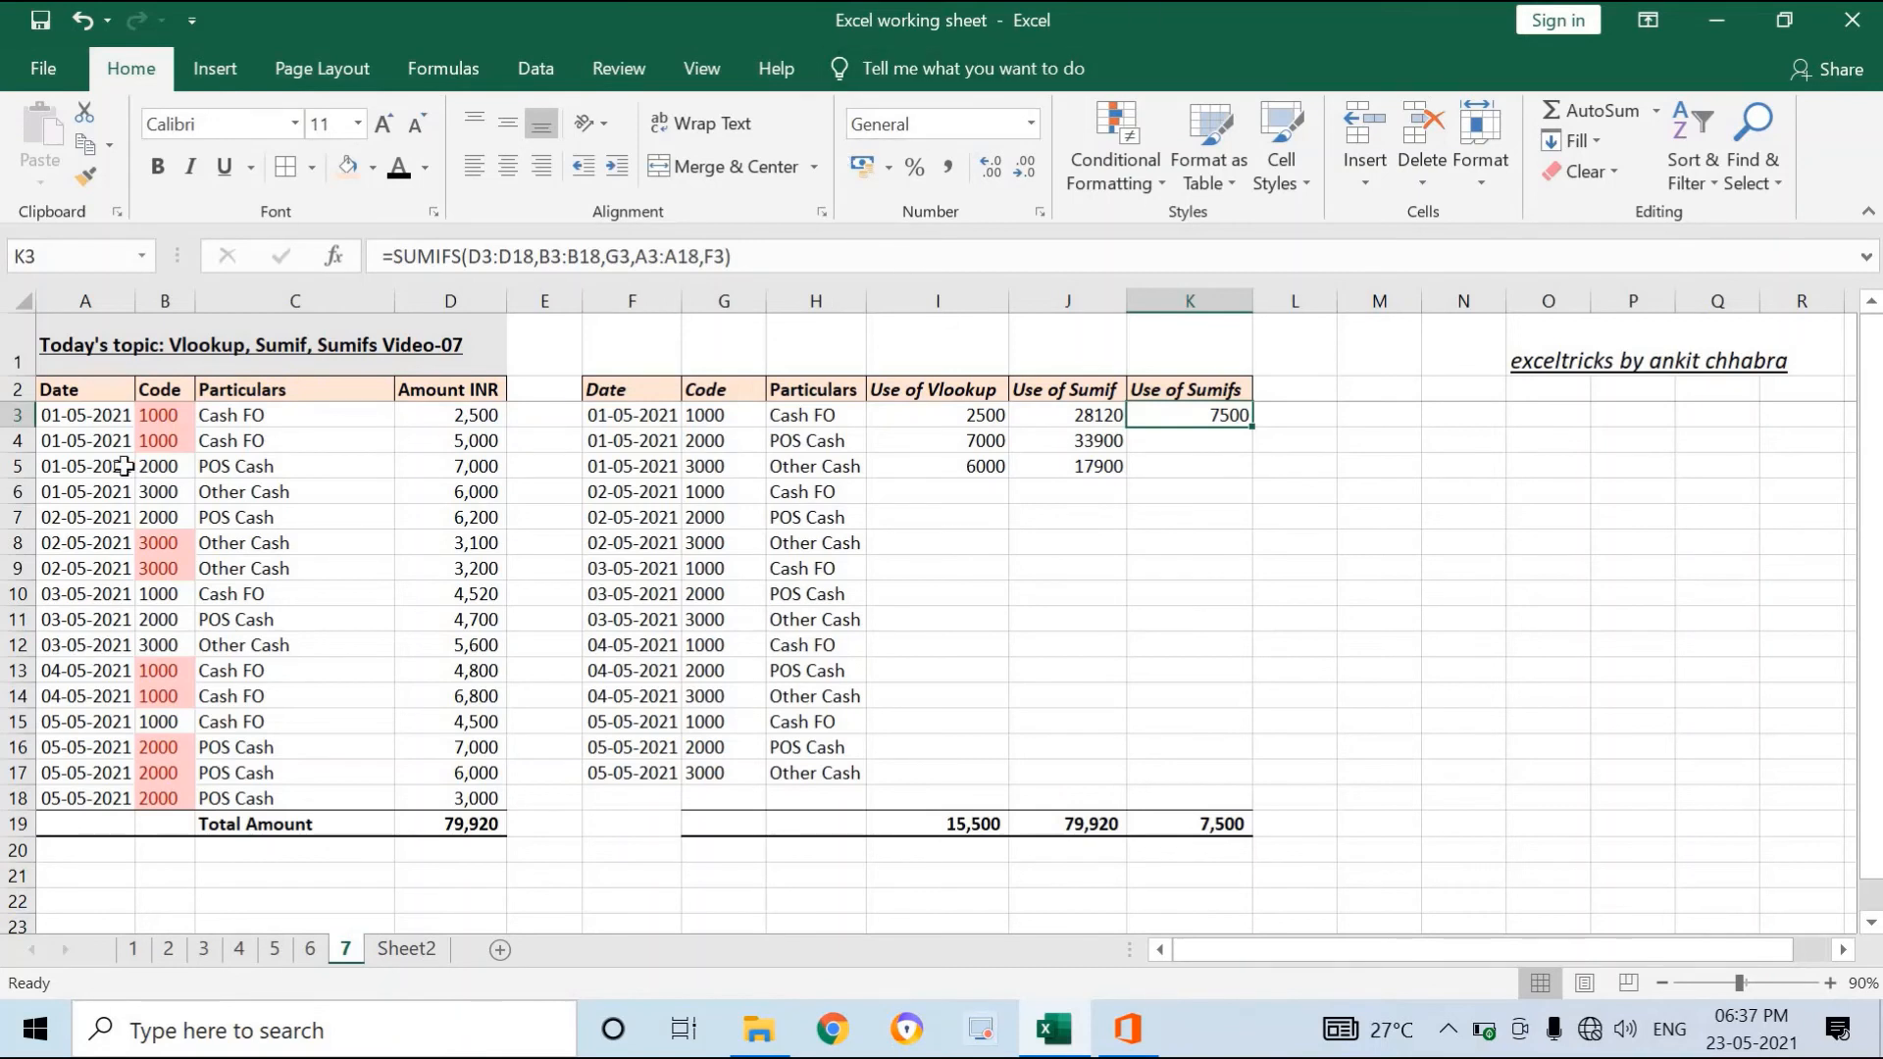
drag(88, 417, 429, 484)
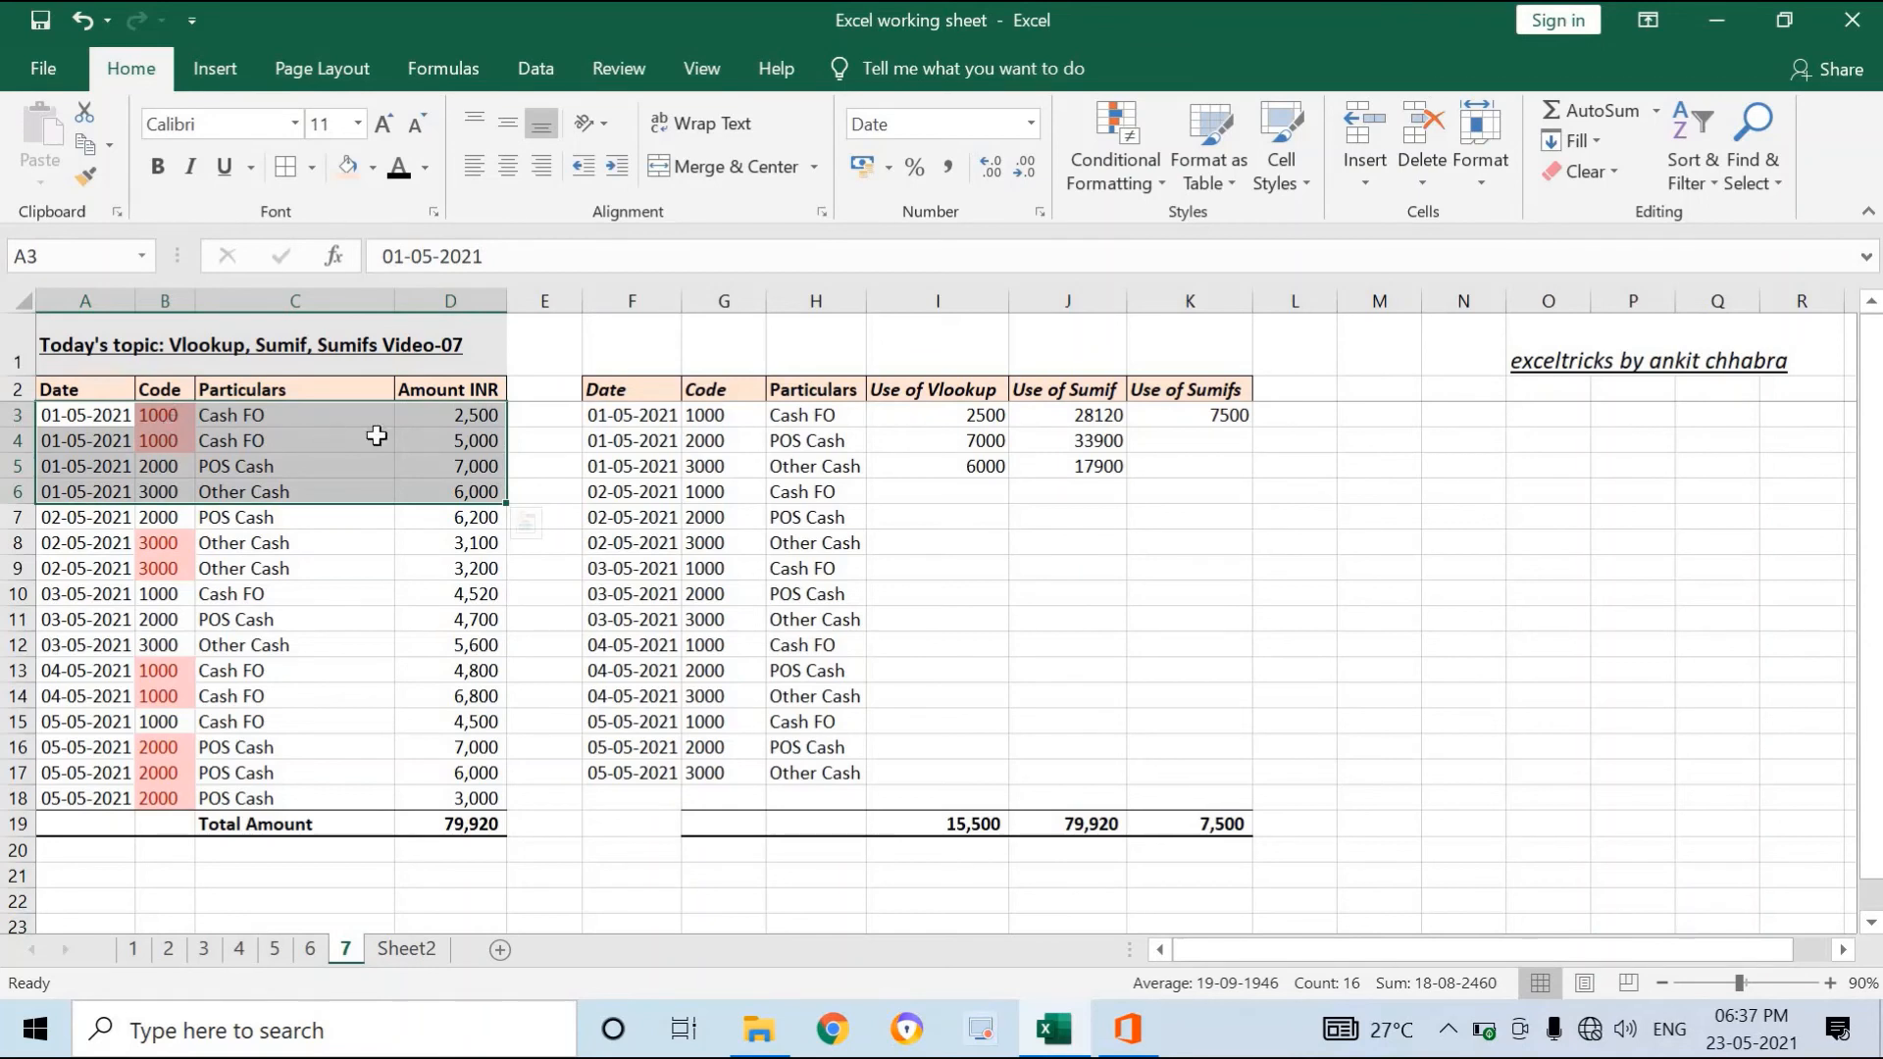
click(433, 414)
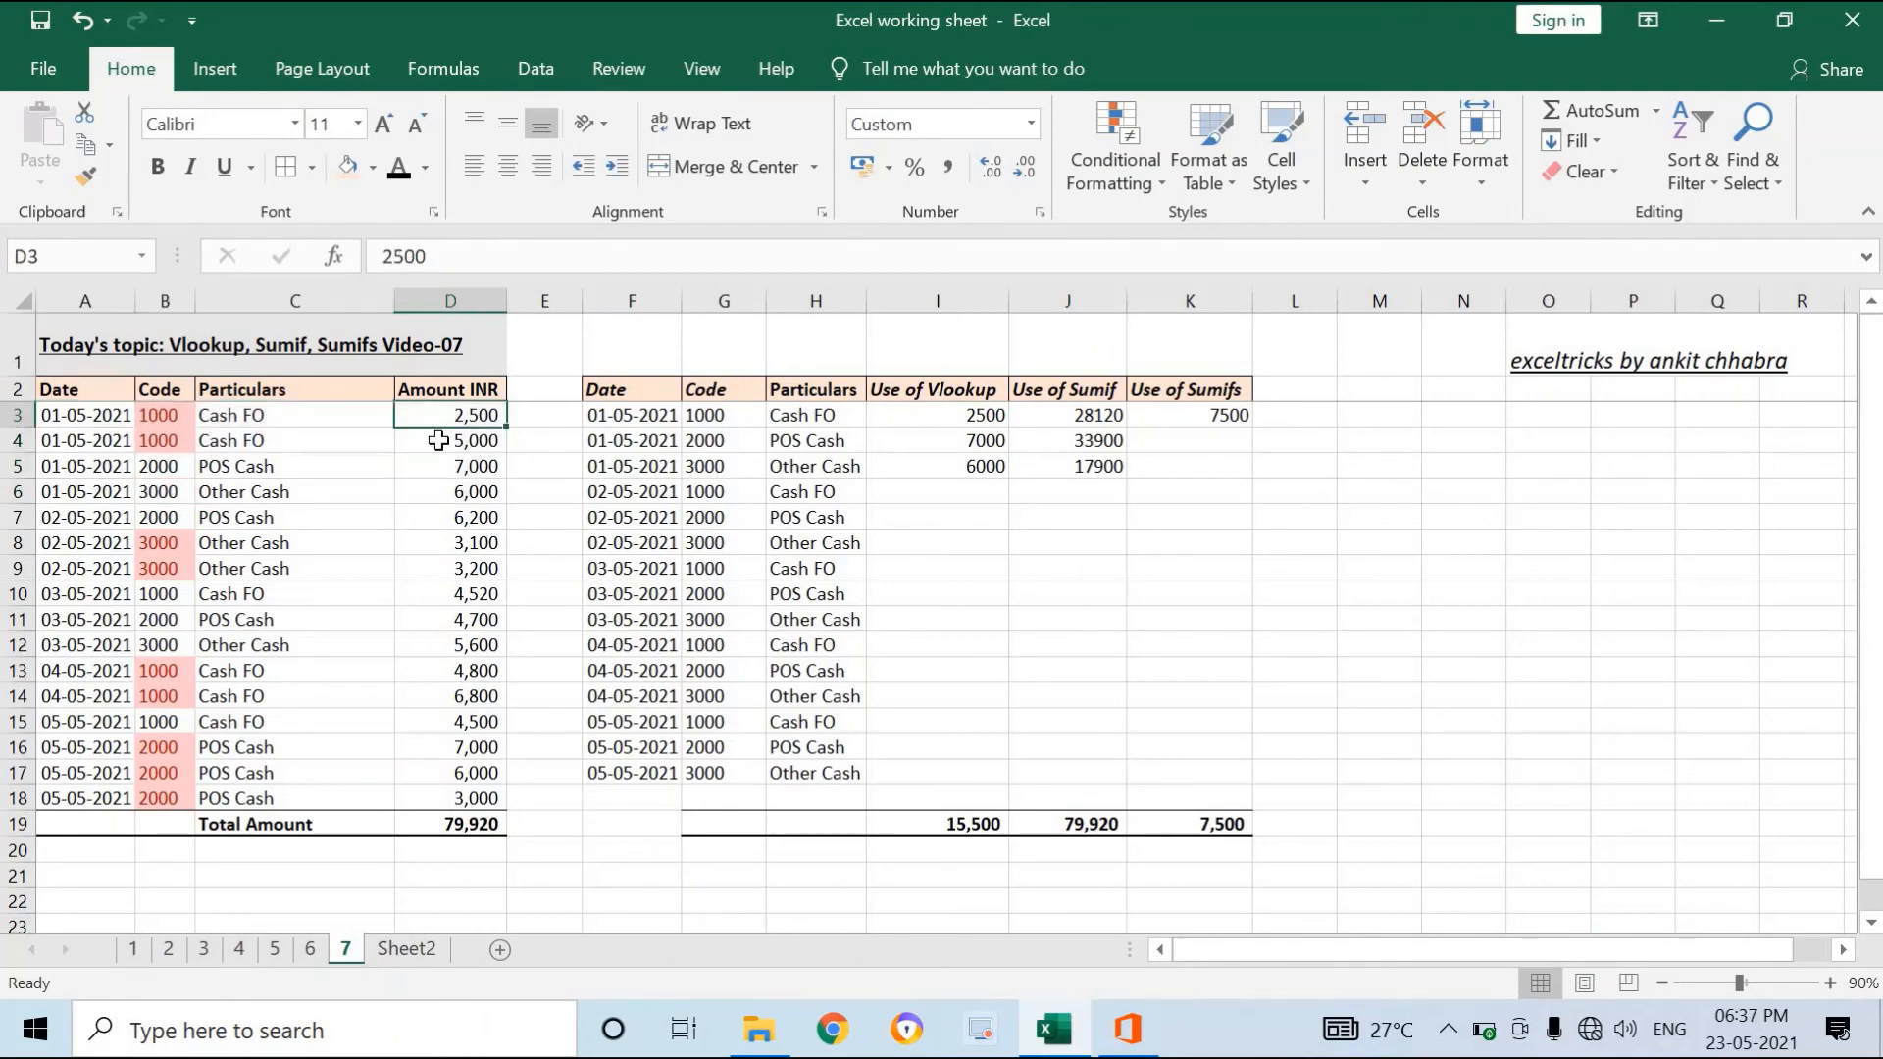
click(1179, 410)
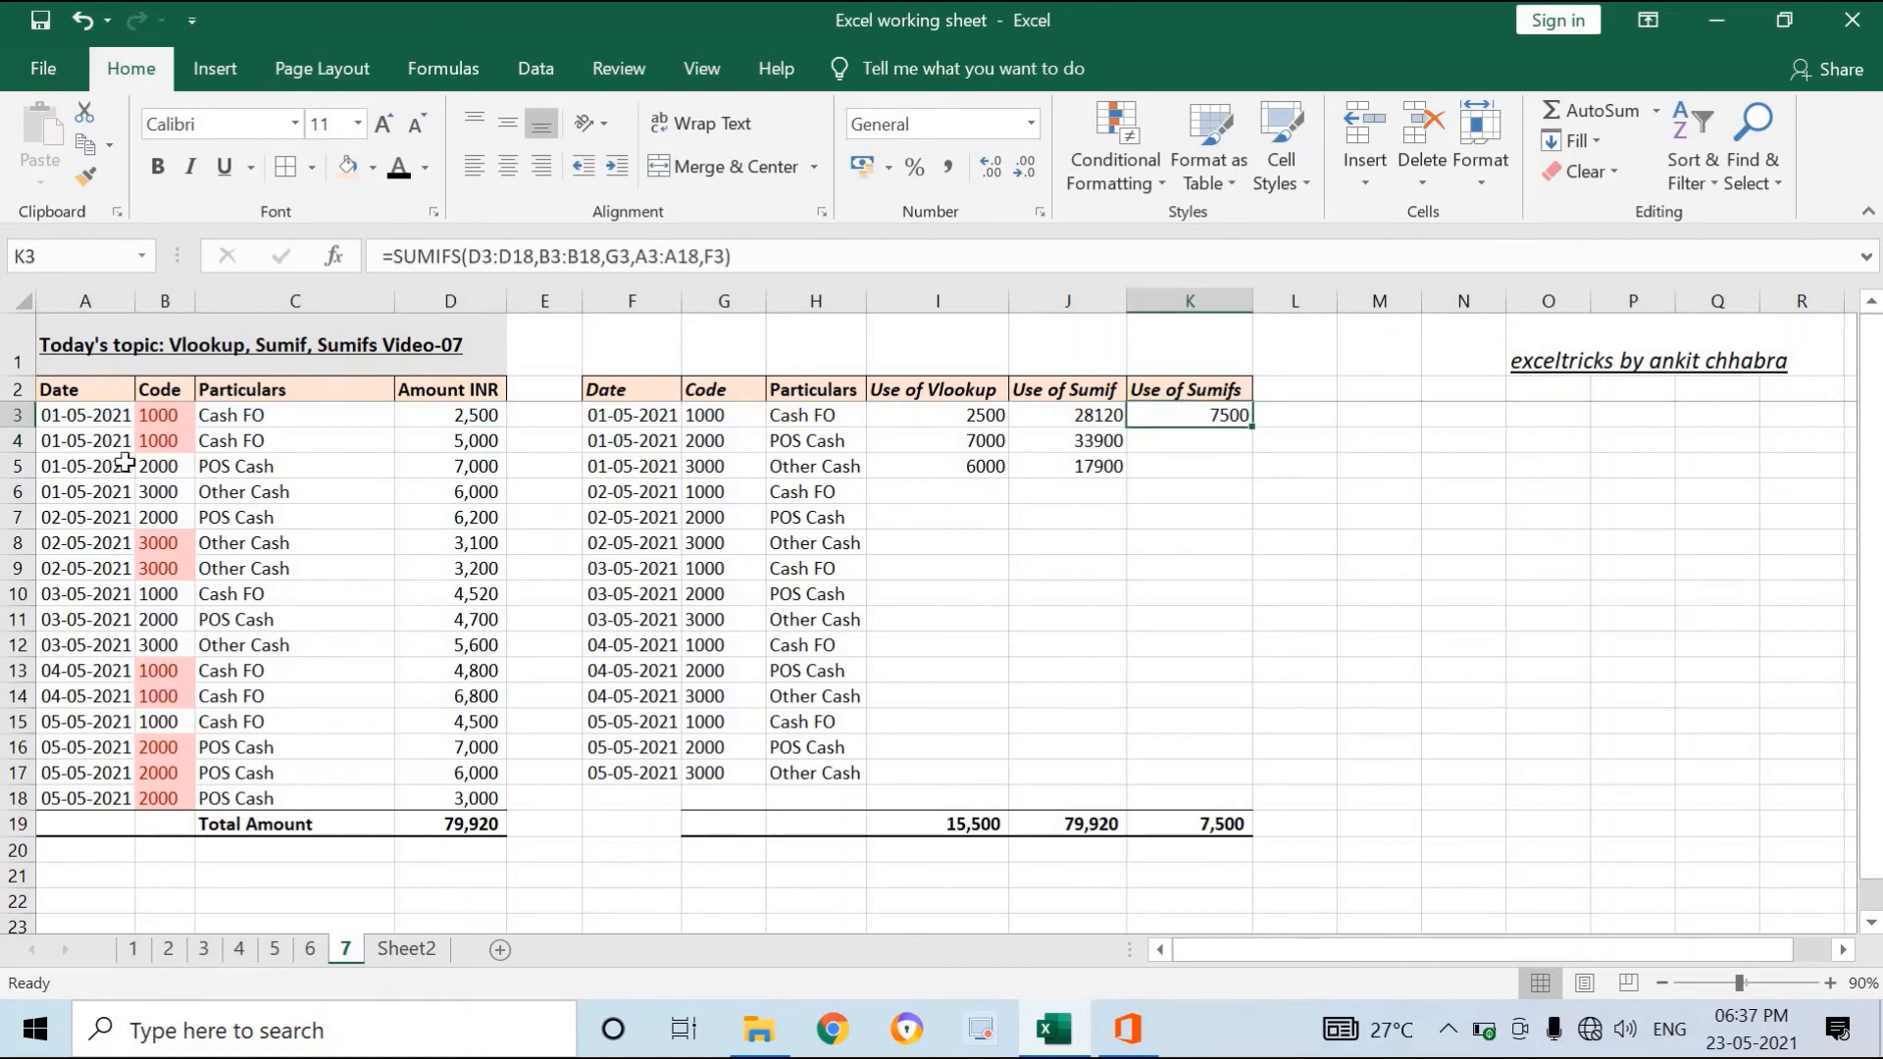
Change the source code in B4 to 2000.
click(158, 438)
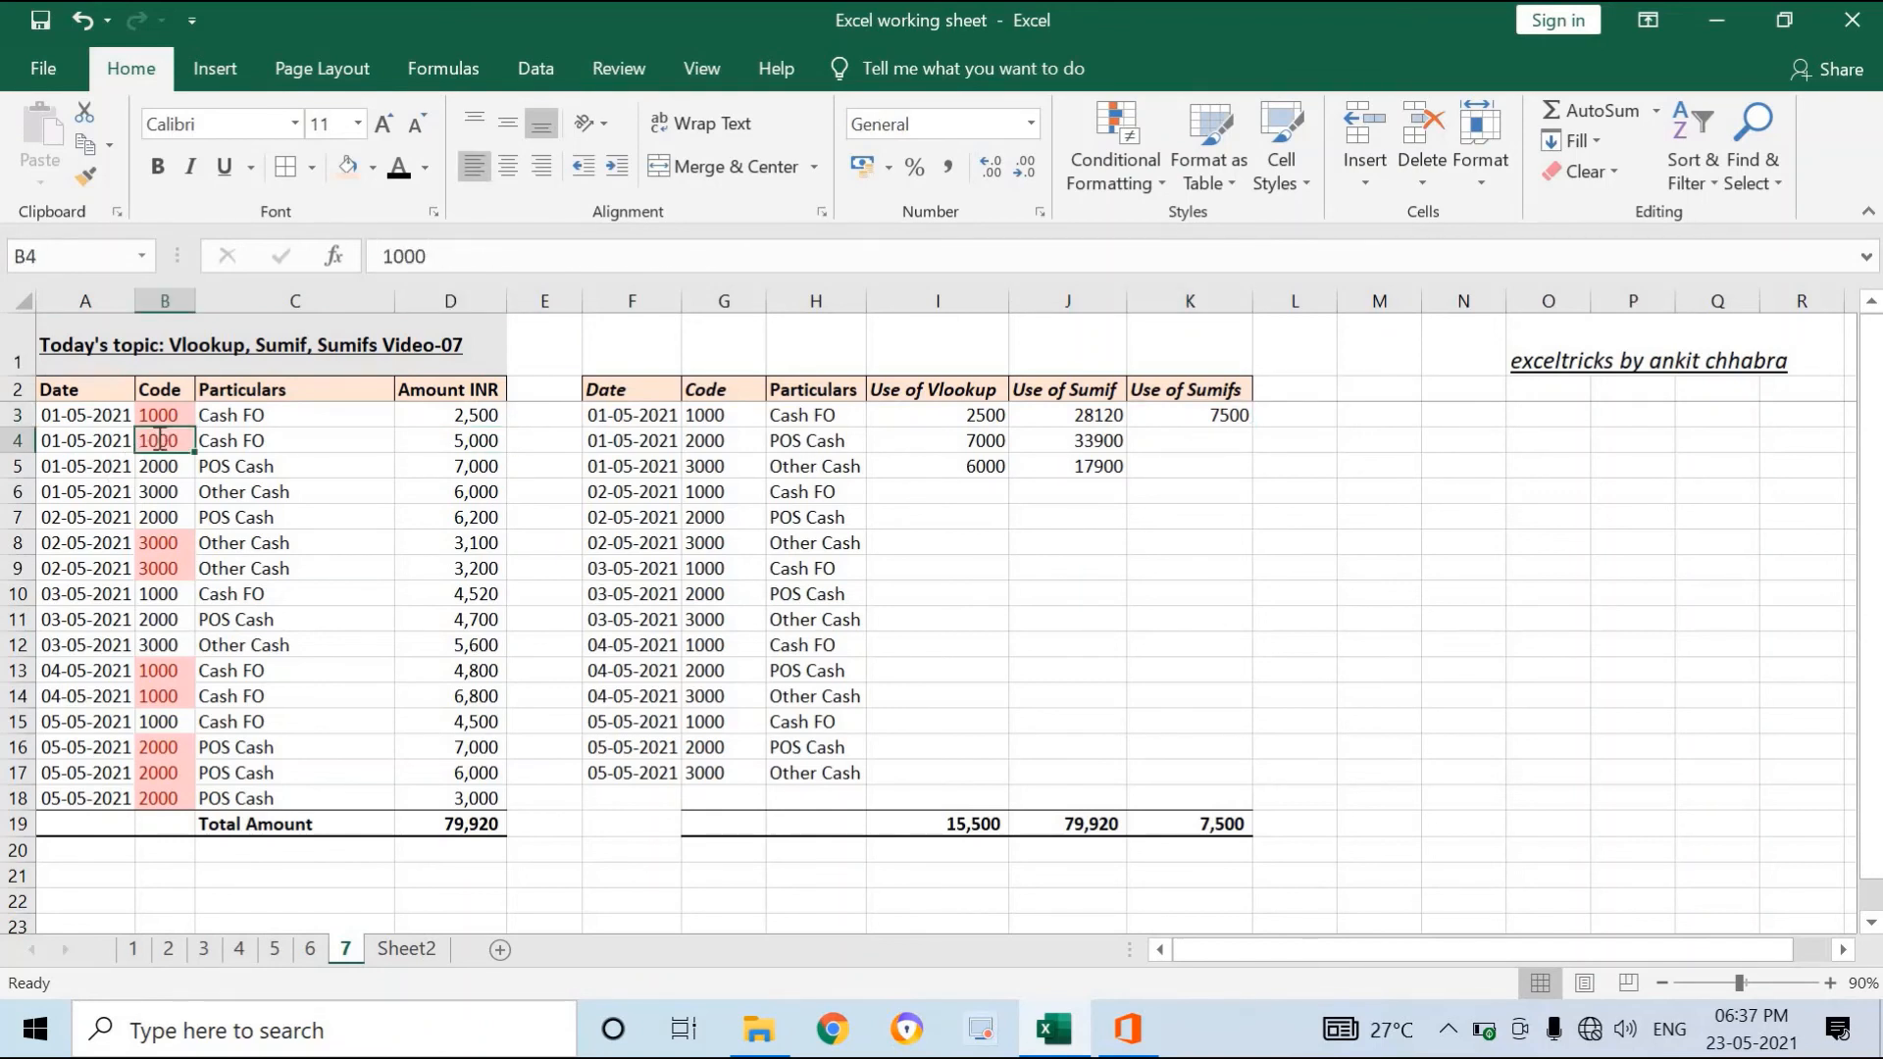
text(2000)
key(Return)
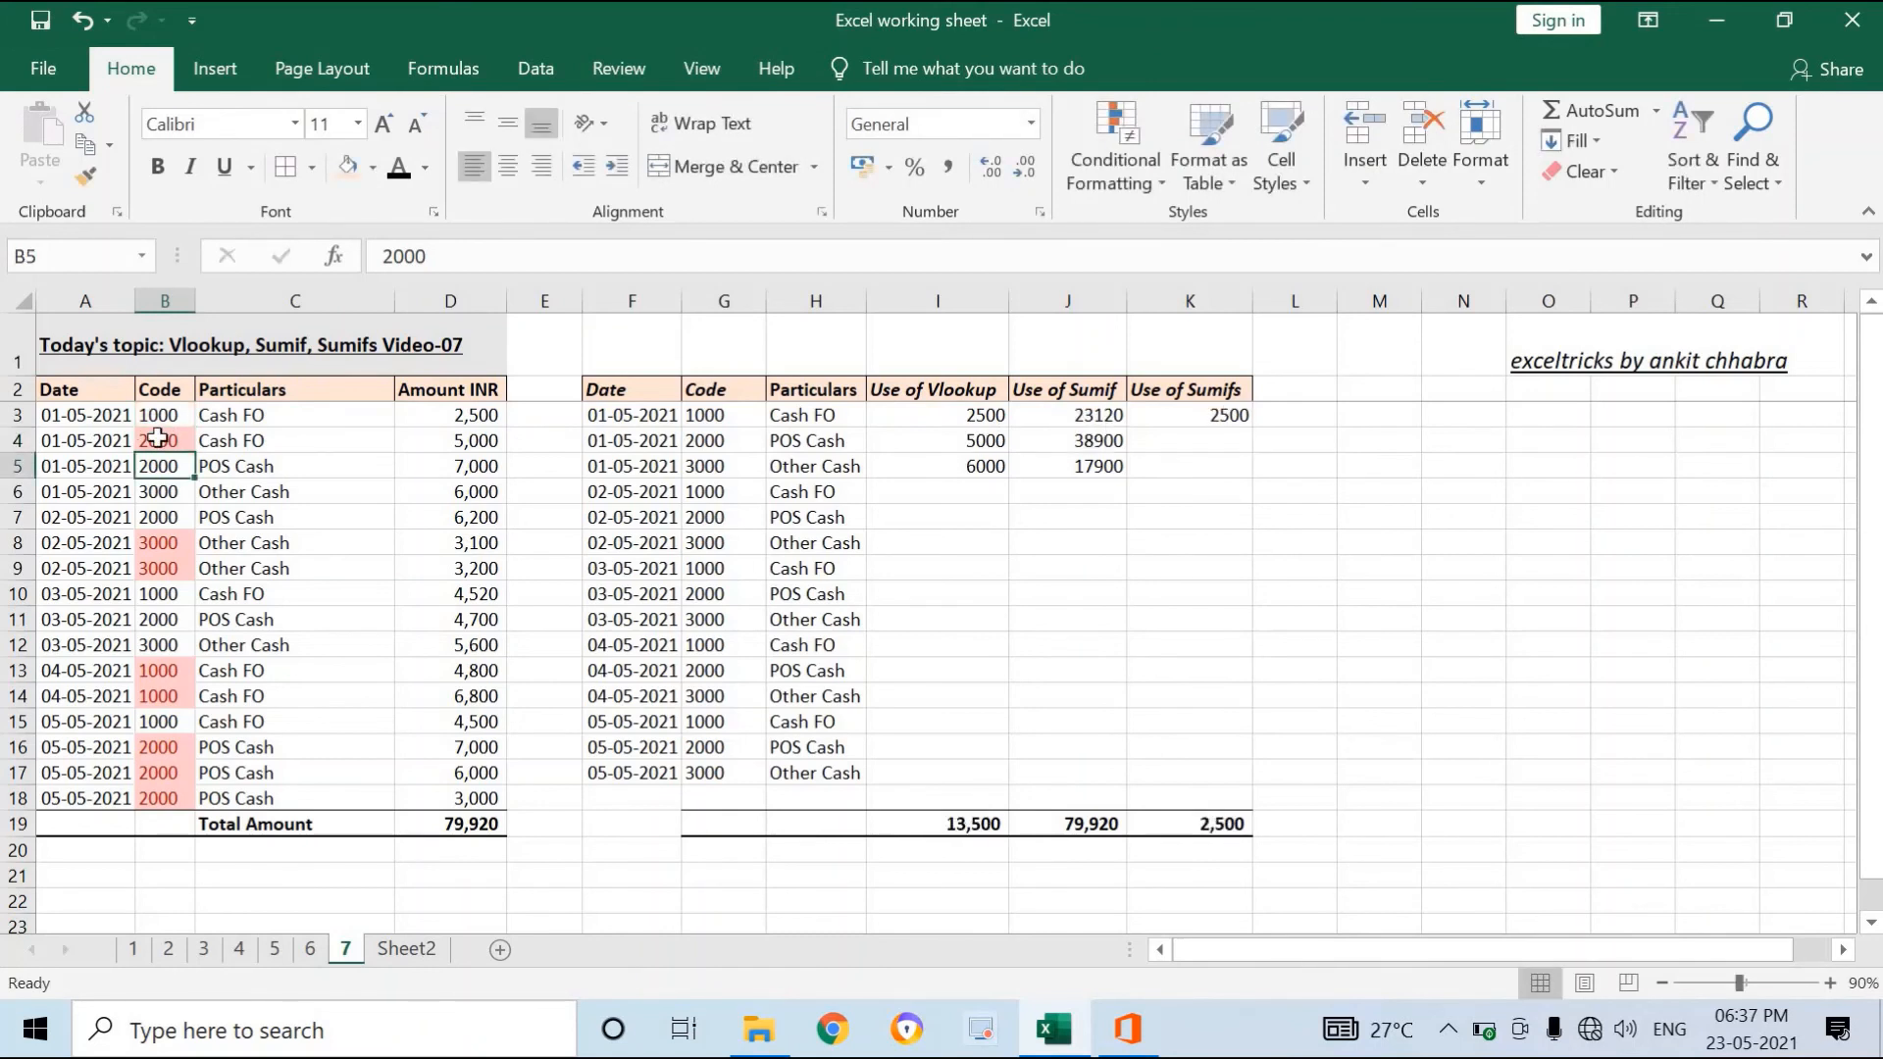
Make the sum range D3:D18 and the code range B3:B18 absolute references in K3's SUMIFS formula.
click(1174, 418)
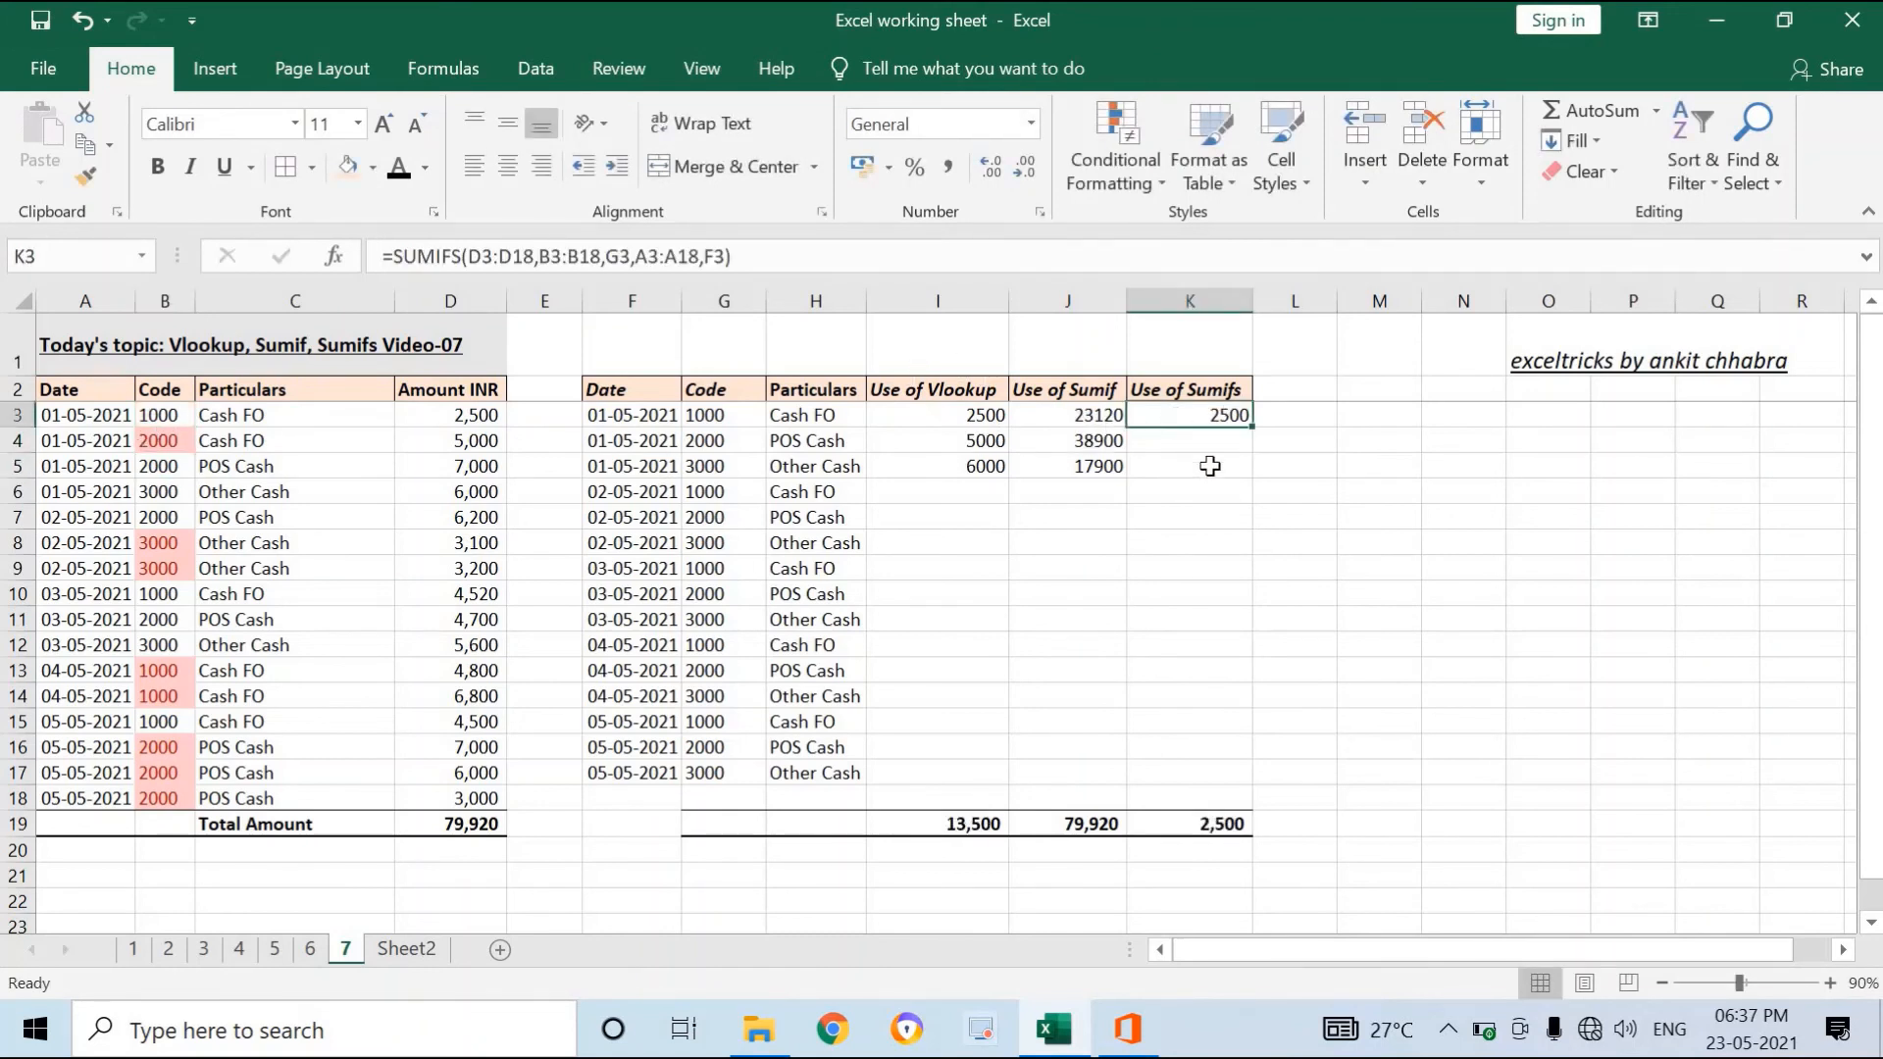
key(F2)
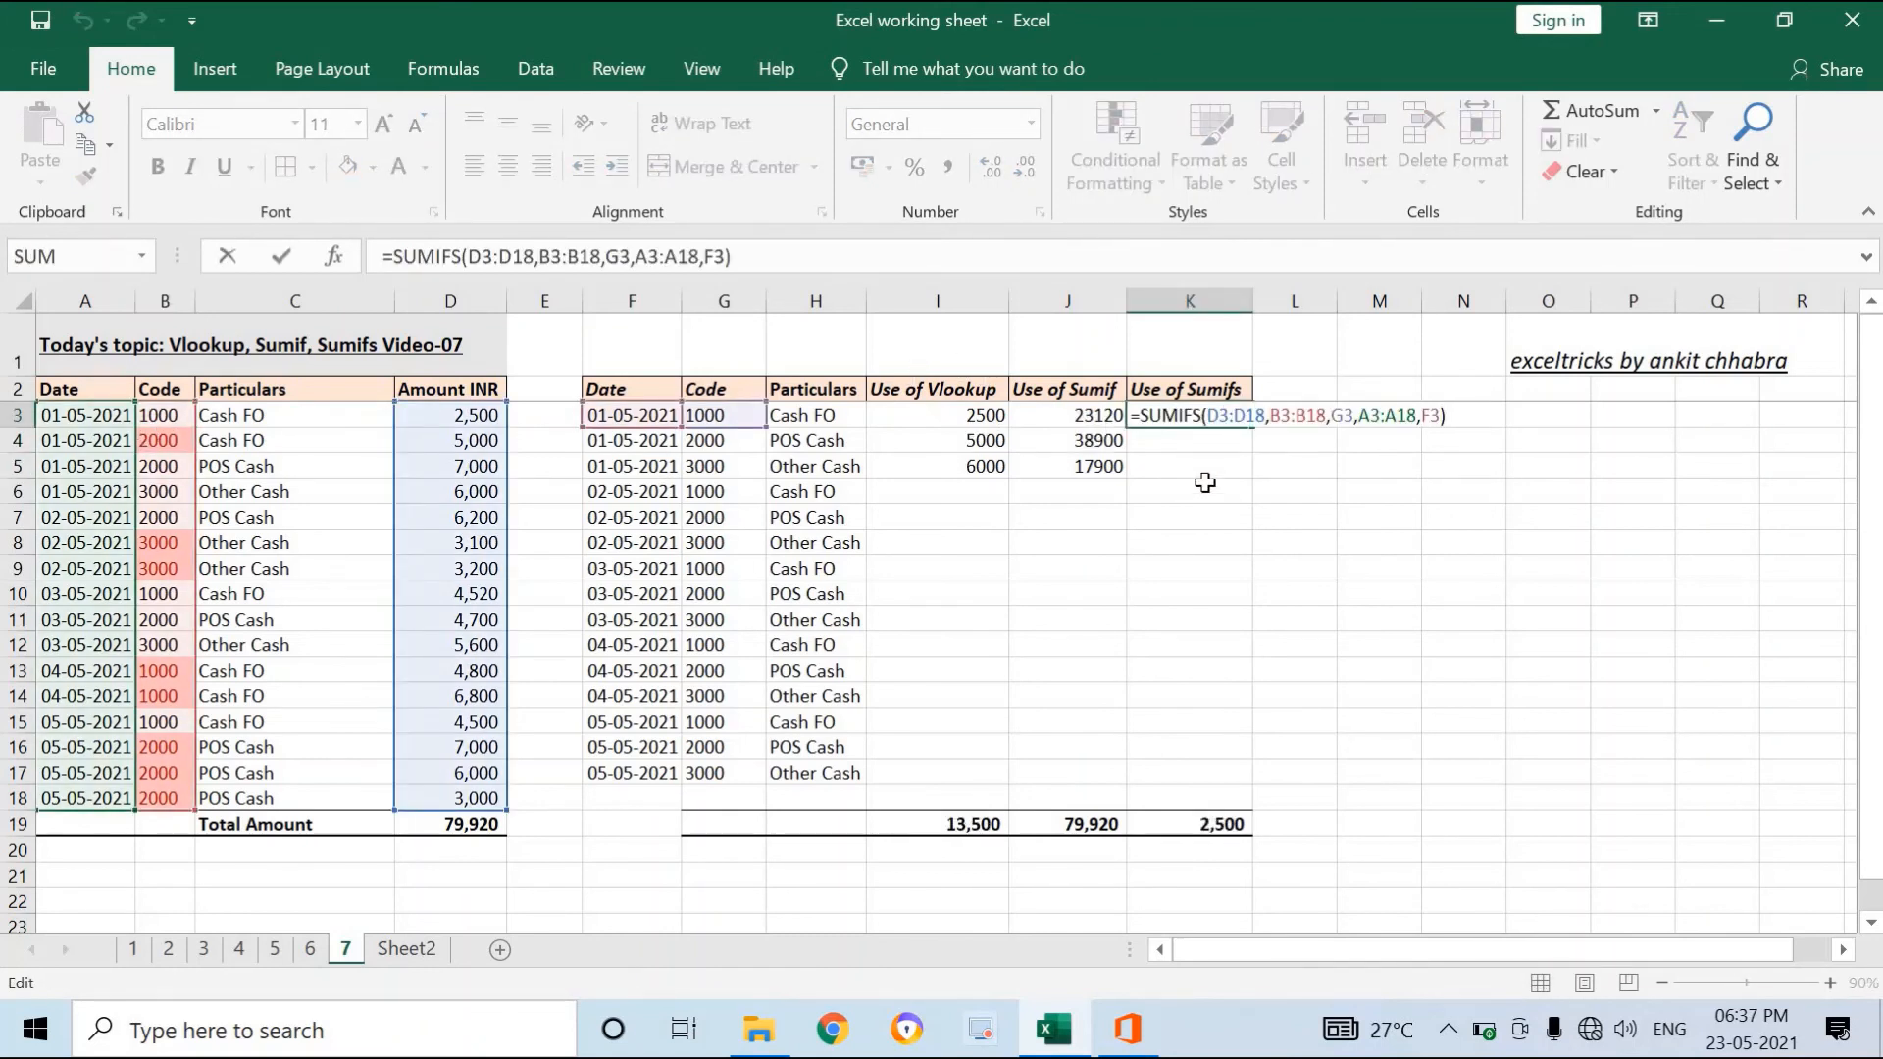
key(Left)
key(Left)
key(Left)
key(Left)
key(Left)
key(Left)
key(Left)
key(Left)
key(Left)
key(Left)
key(Left)
key(Left)
key(Left)
key(Left)
key(Left)
key(Left)
key(Left)
key(Left)
key(Left)
key(Left)
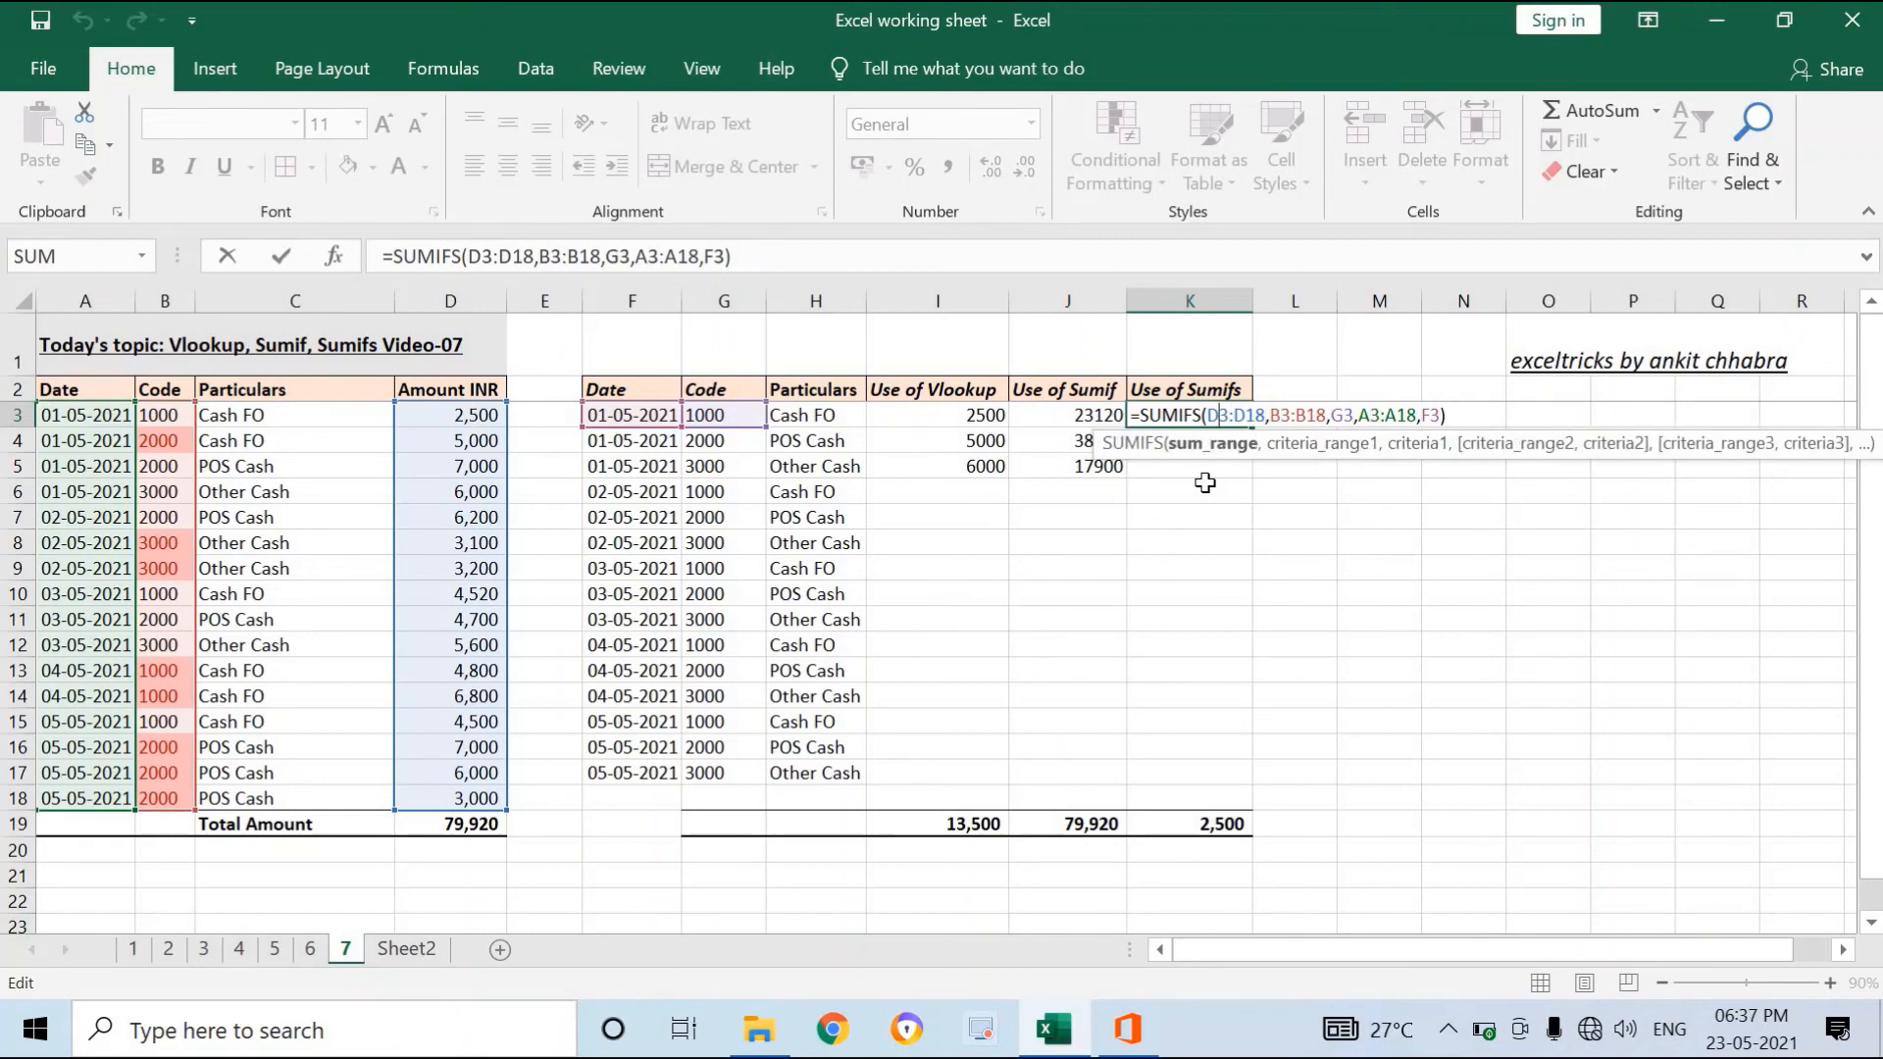
key(F4)
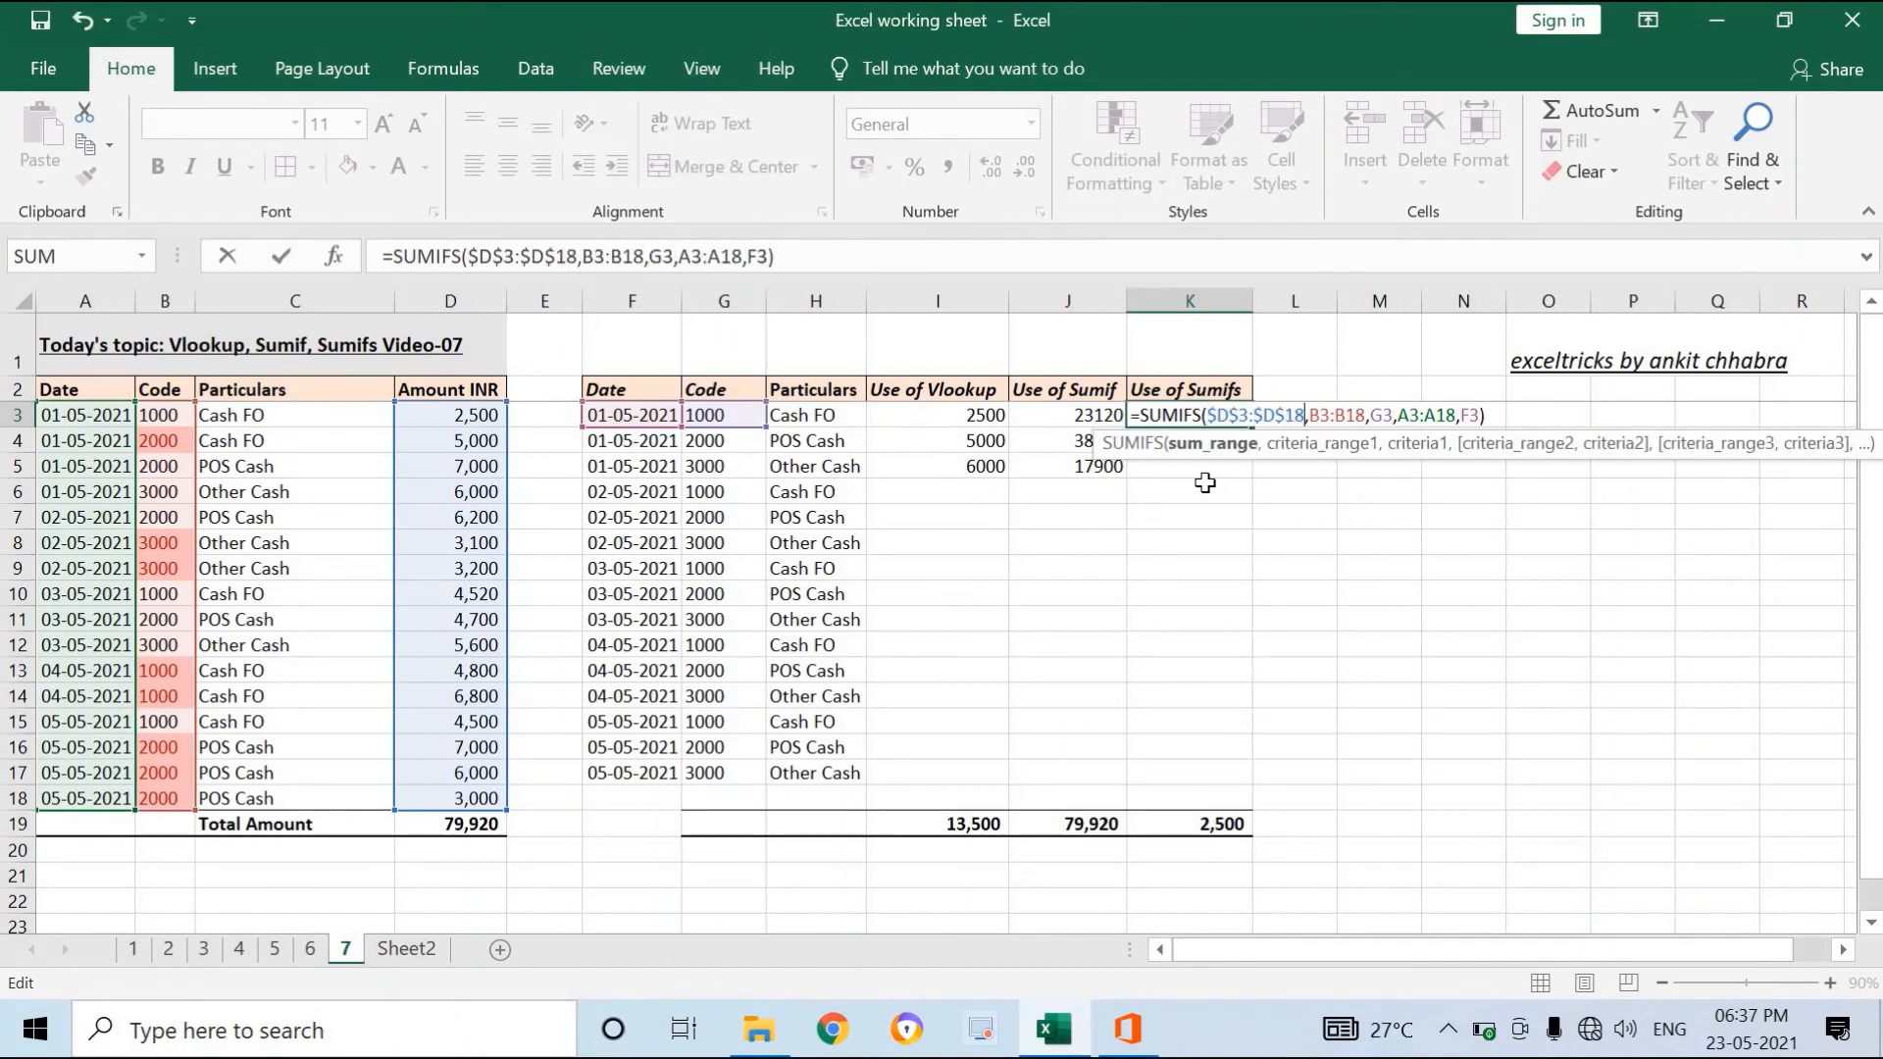
key(Right)
key(Right)
key(F4)
Make the date range A3:A18 absolute in K3's formula, keeping G3 and F3 relative, and commit it.
key(Right)
key(Right)
key(Right)
key(Right)
key(Right)
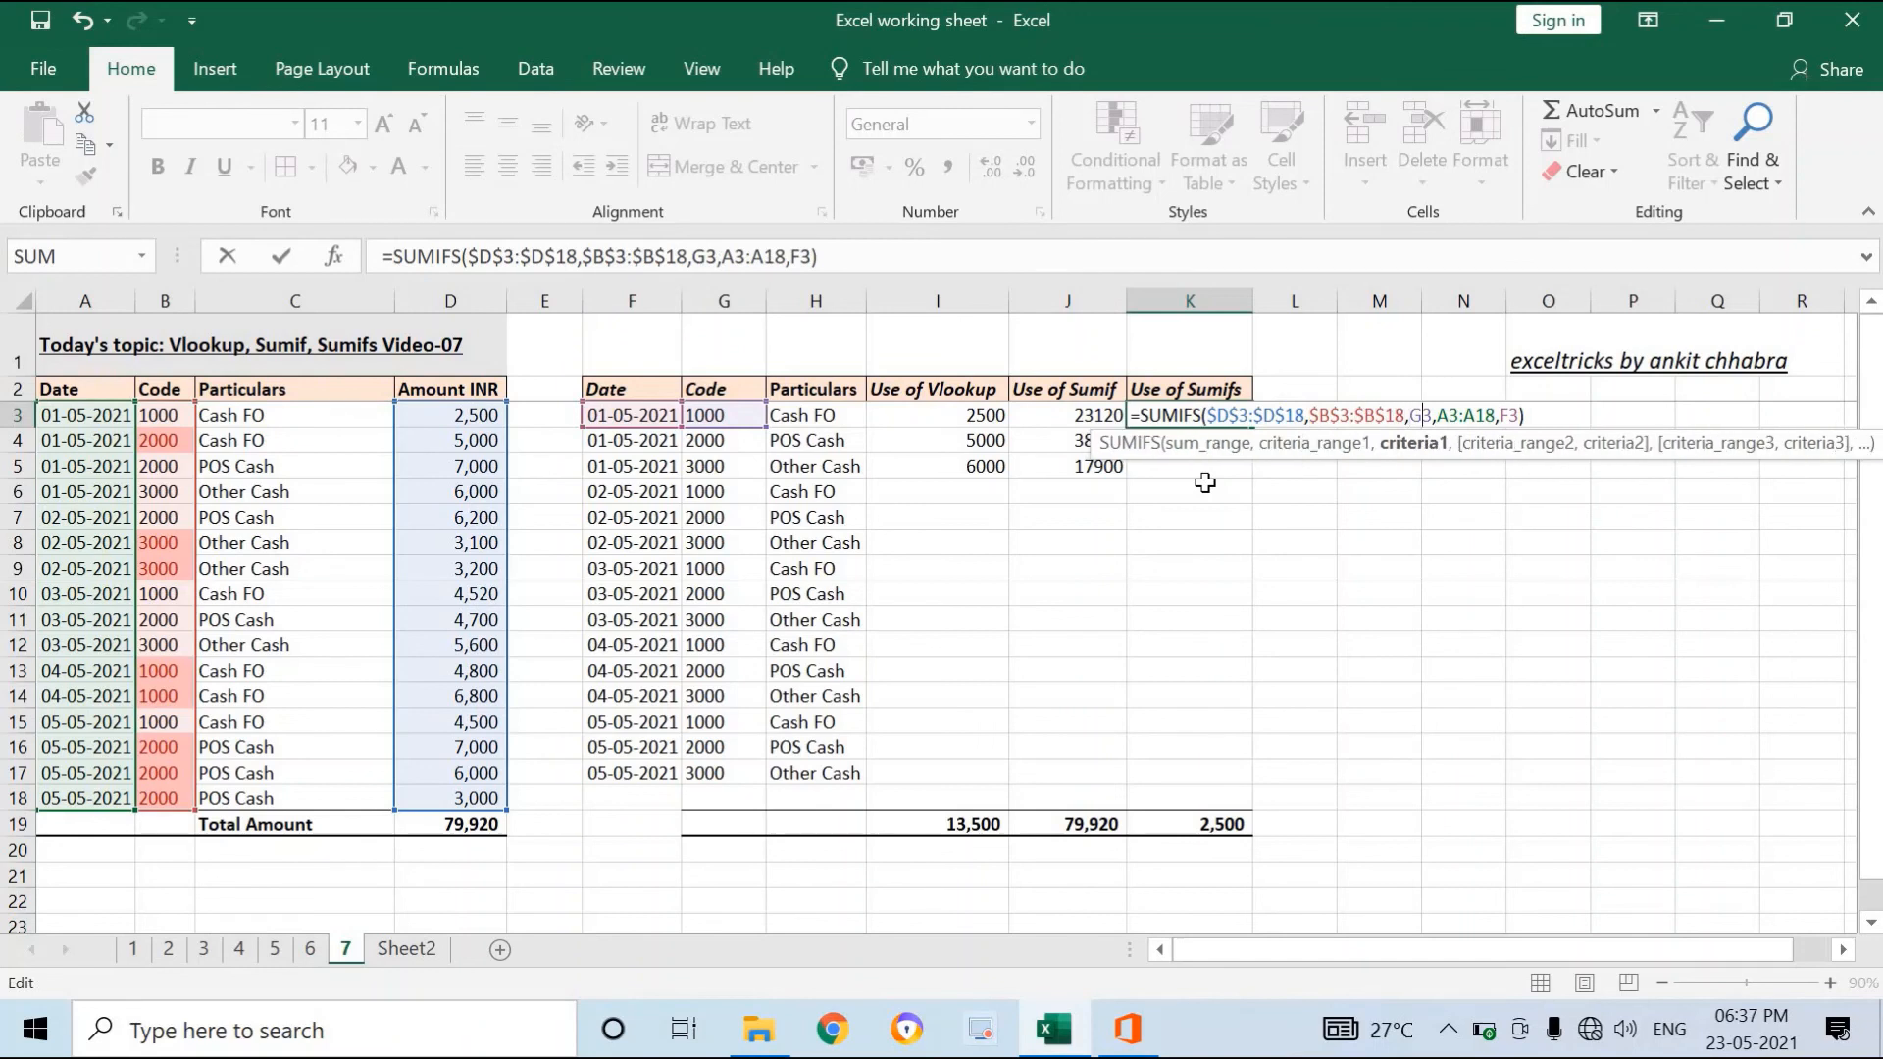
key(F4)
key(Right)
key(Right)
key(F4)
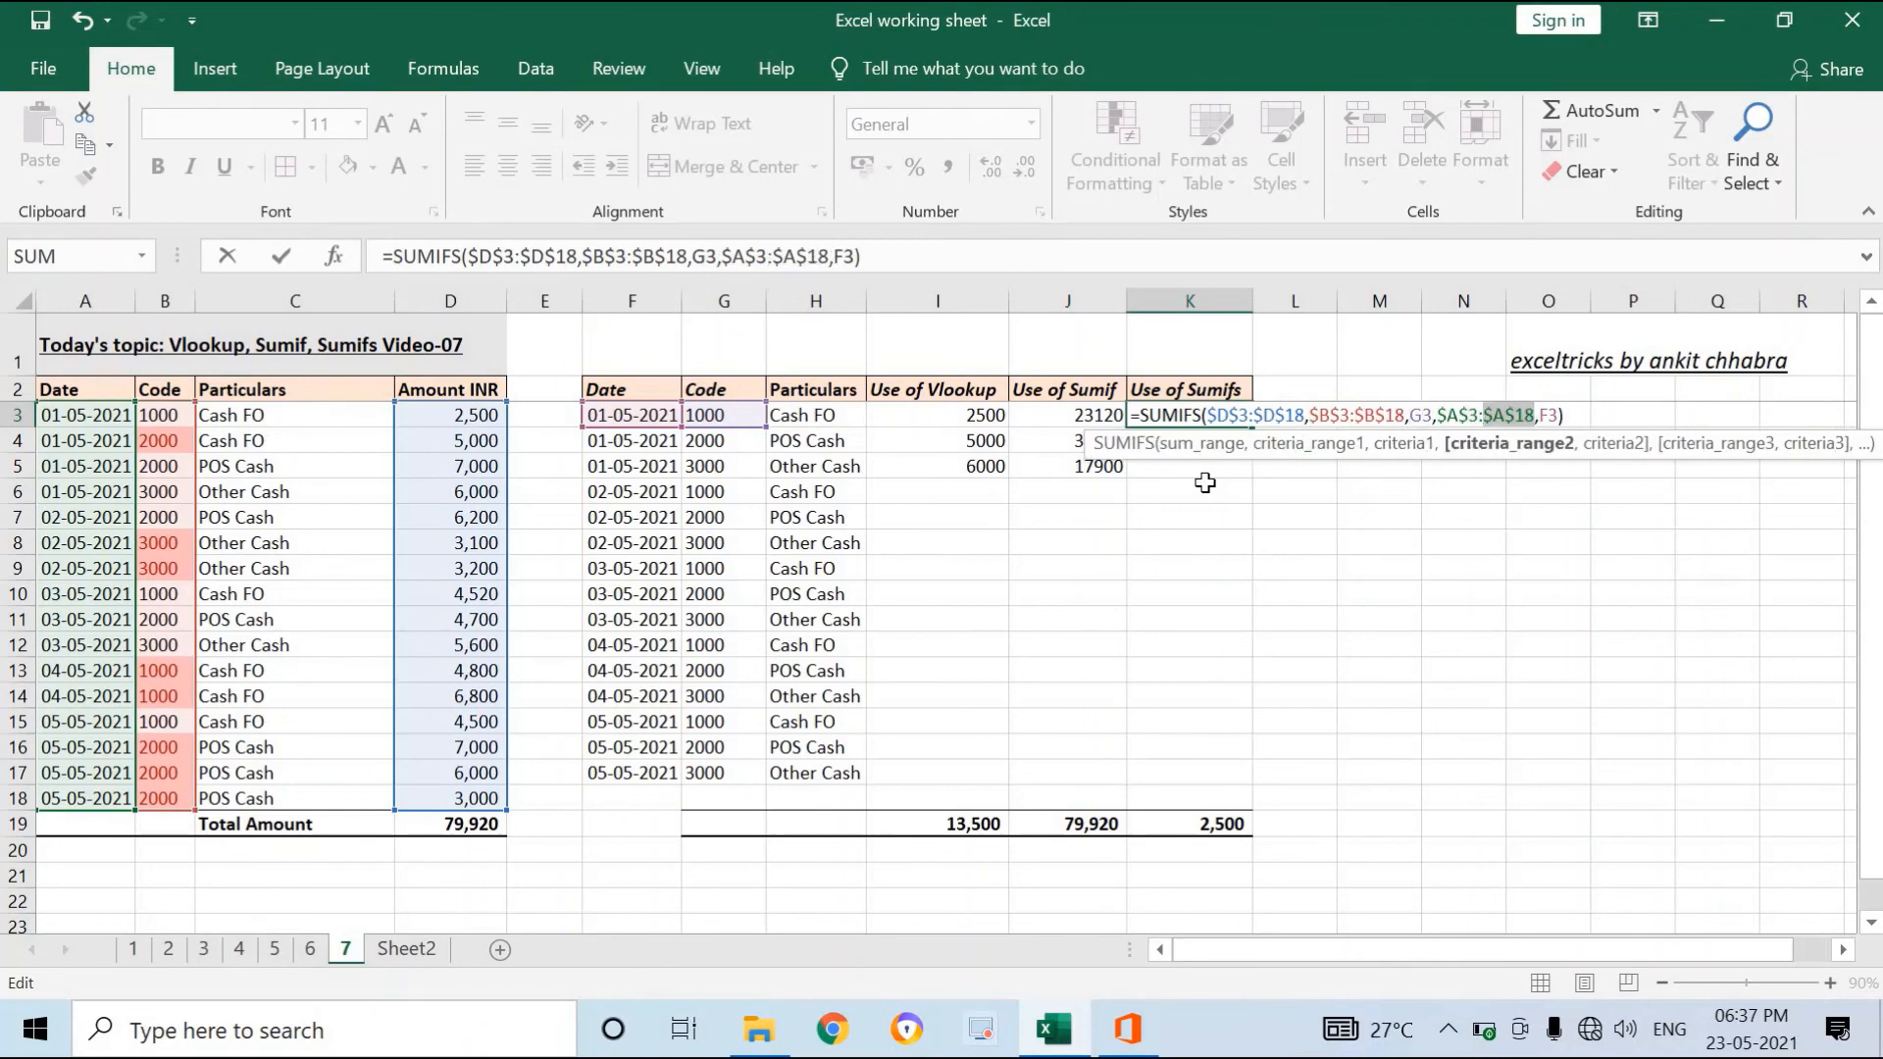
key(Return)
Copy the SUMIFS formula from K3 down through K17.
key(Up)
key(ctrl+c)
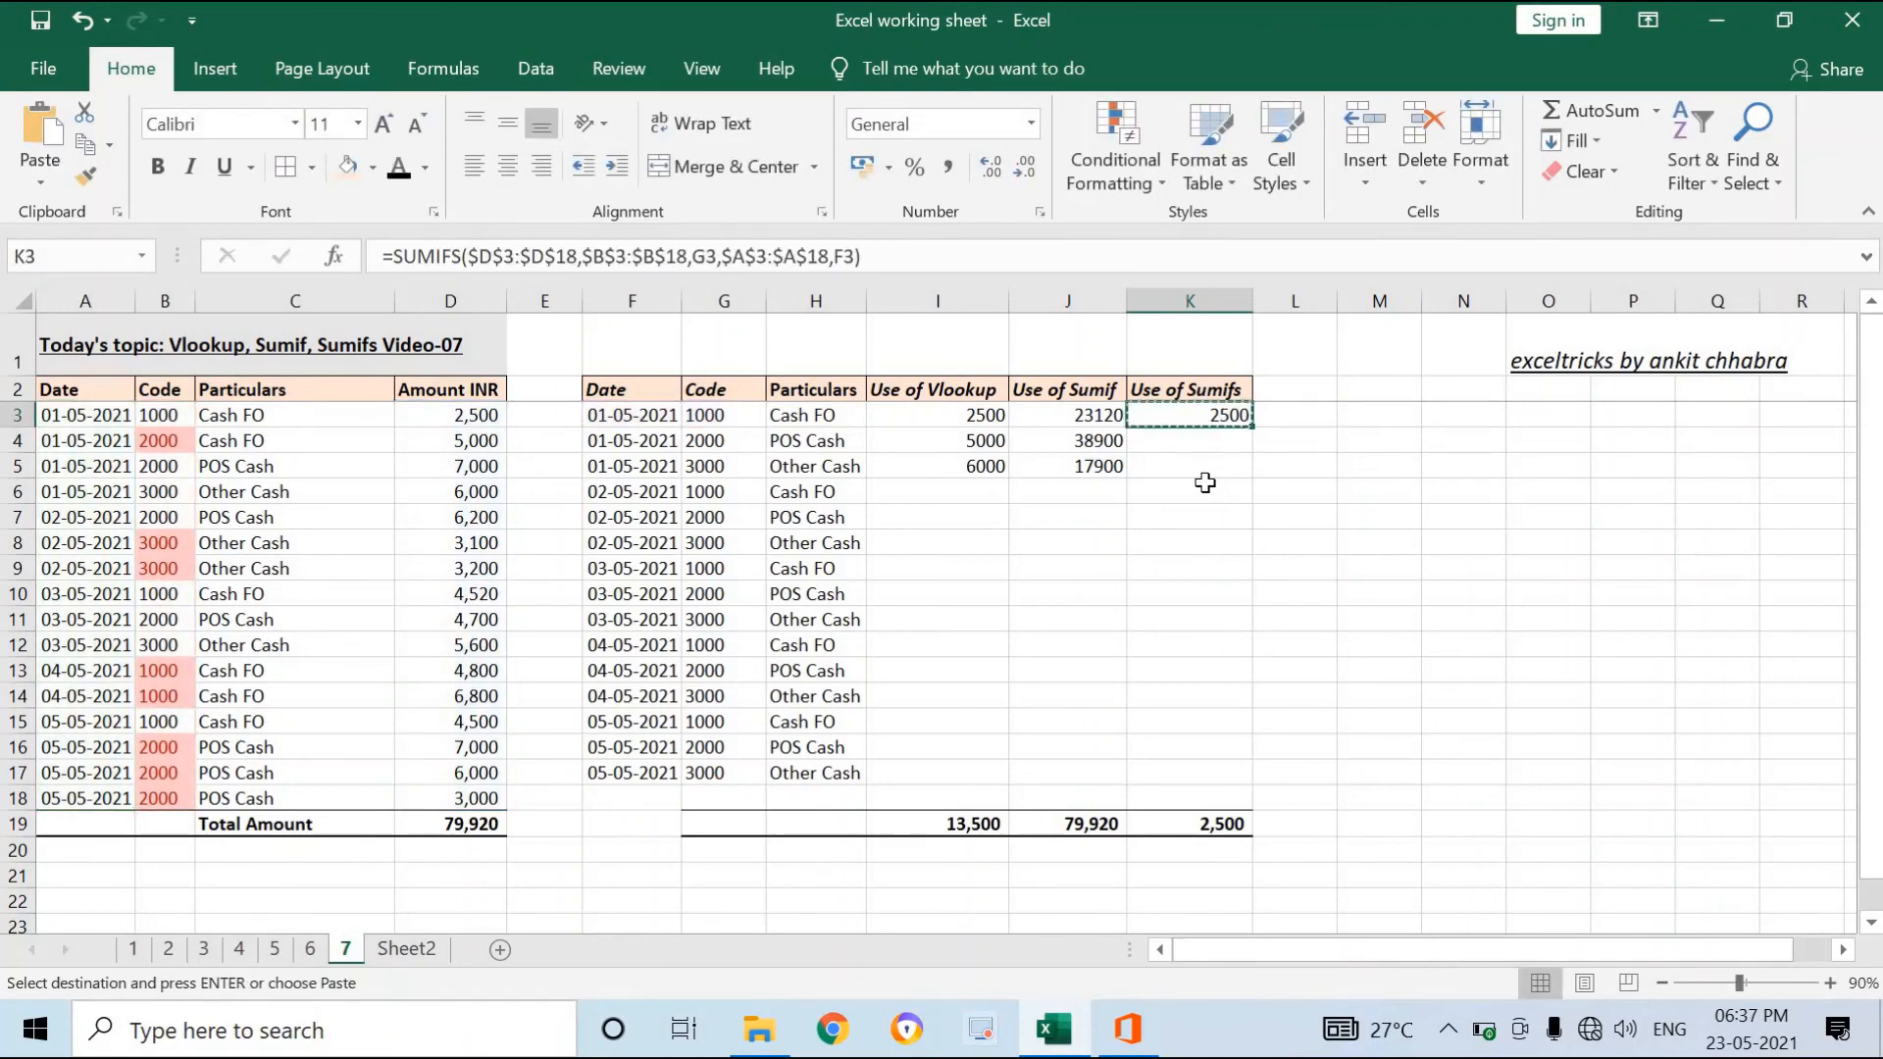
key(Down)
key(shift+Down)
key(shift+Down)
key(shift+Down)
key(shift+Down)
key(shift+Down)
key(shift+Down)
key(shift+Down)
key(shift+Down)
key(shift+Down)
key(shift+Down)
key(shift+Down)
key(shift+Down)
key(shift+Down)
key(shift+Down)
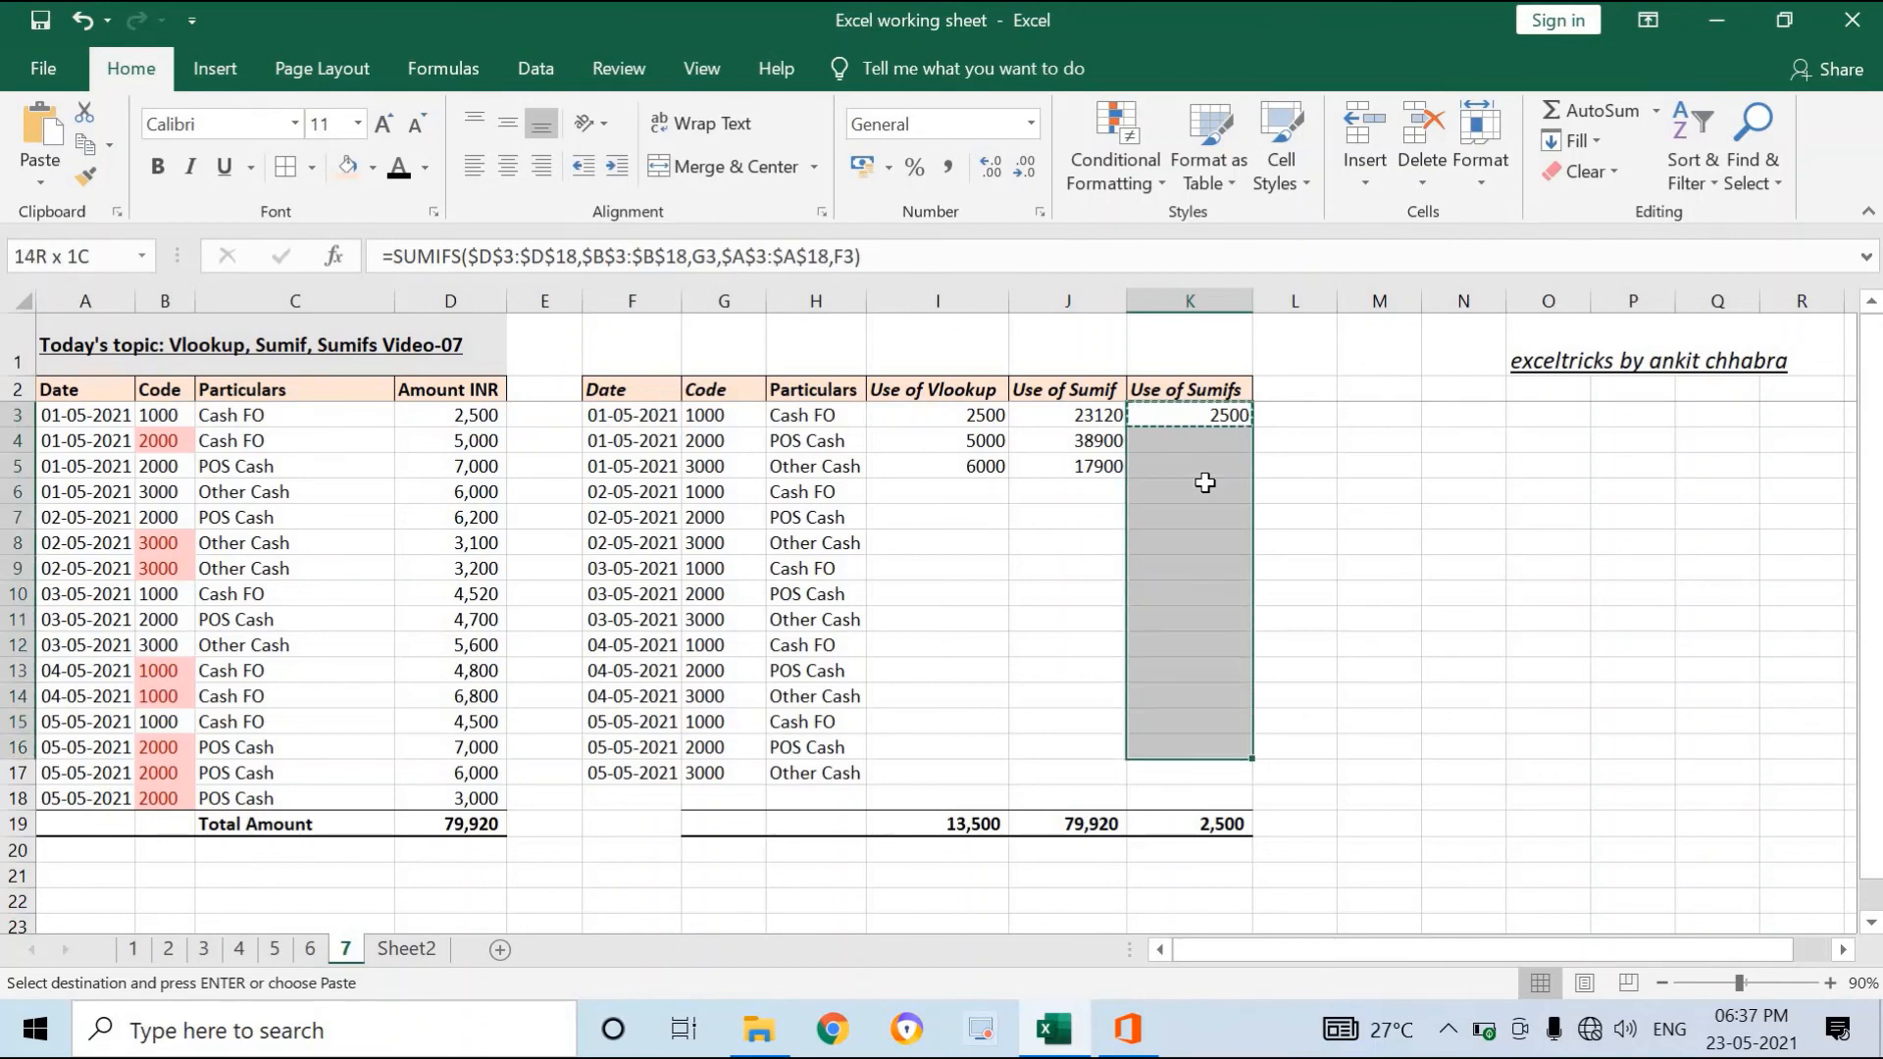
key(Return)
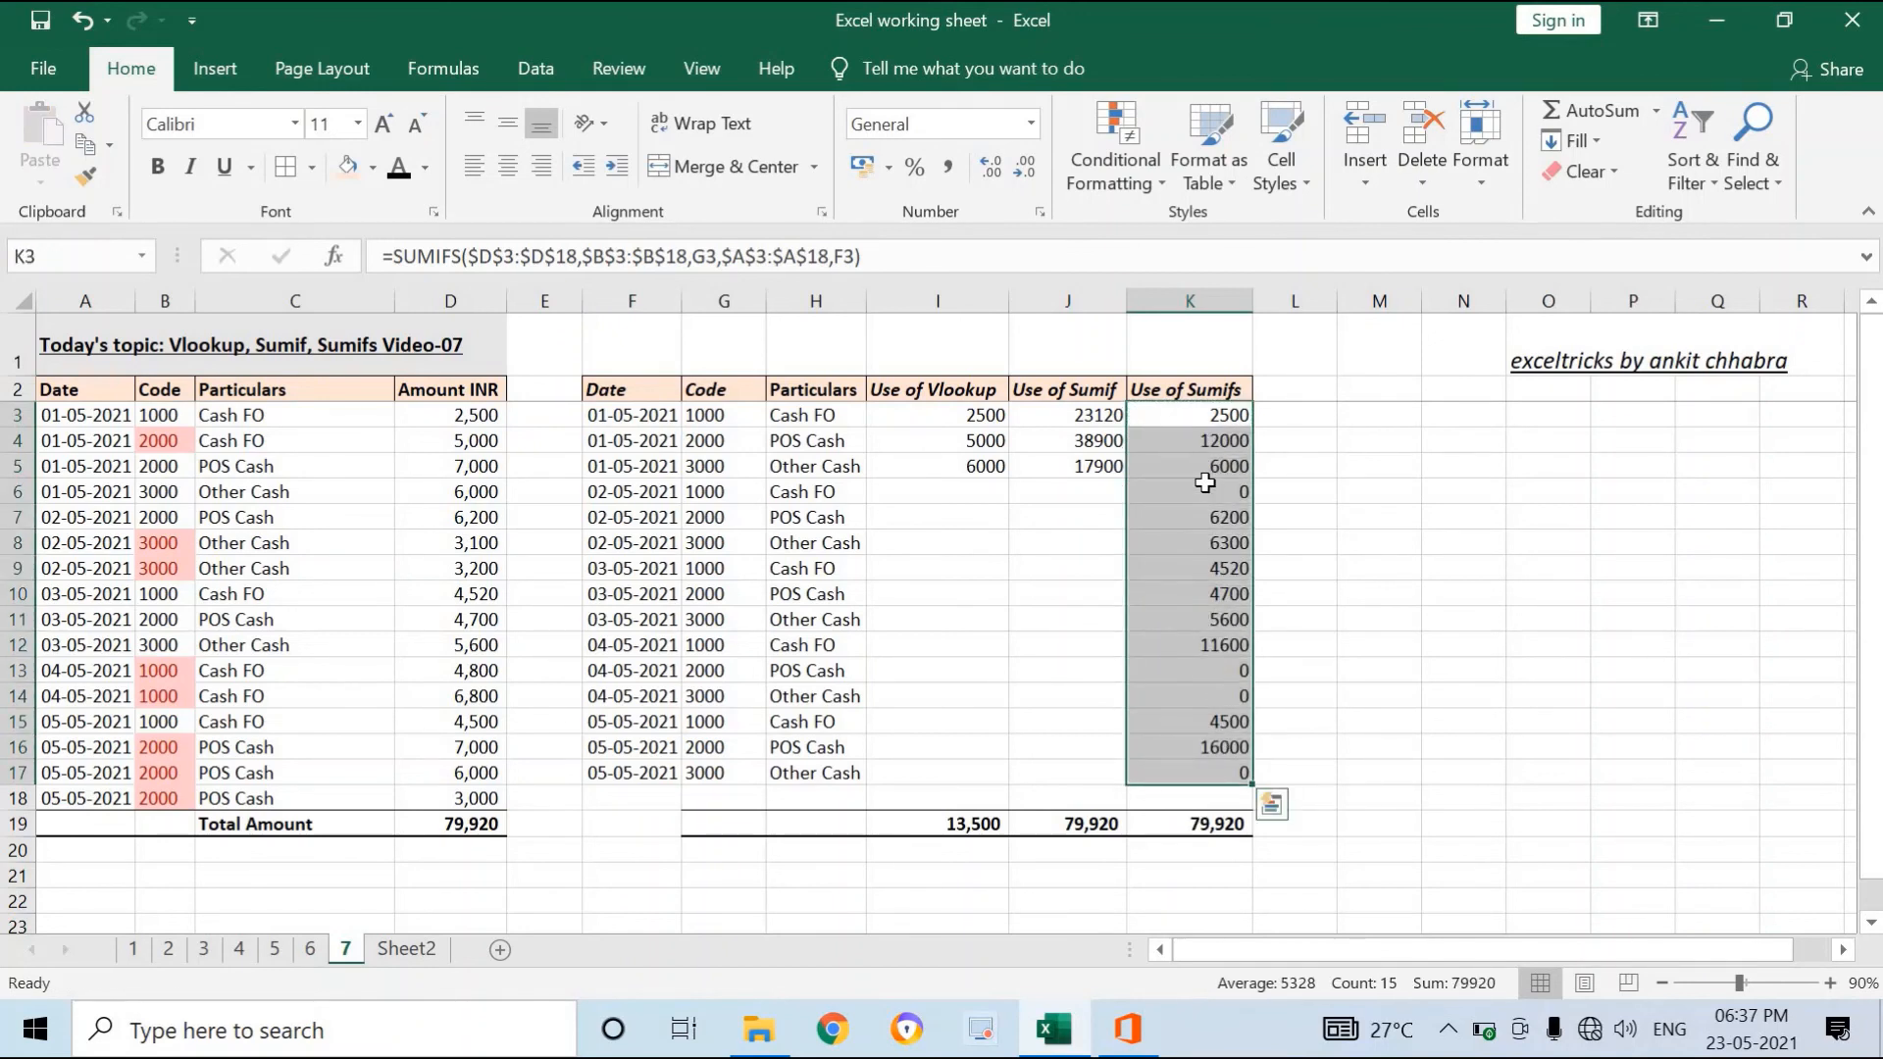
Check the SUMIFS total in K19, and compare K4 with the source rows for 01-05-2021 and code 2000.
click(1213, 827)
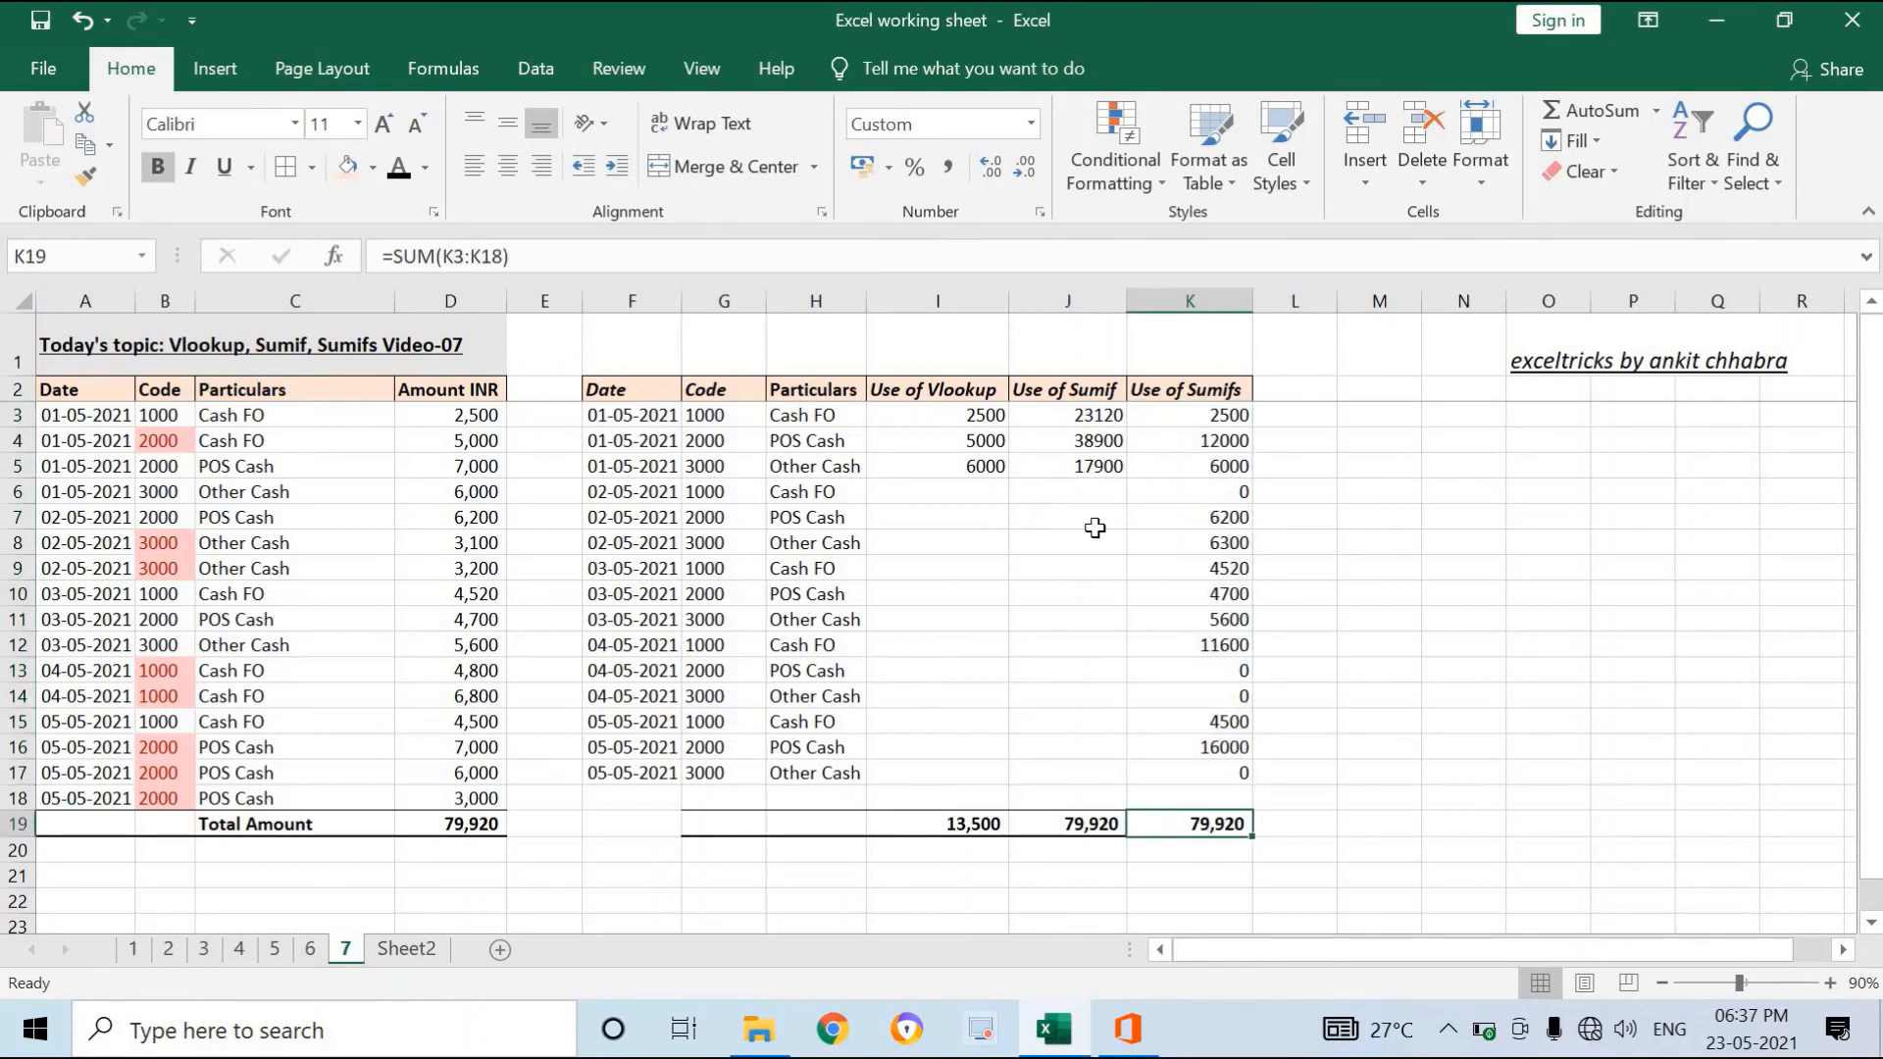
click(732, 441)
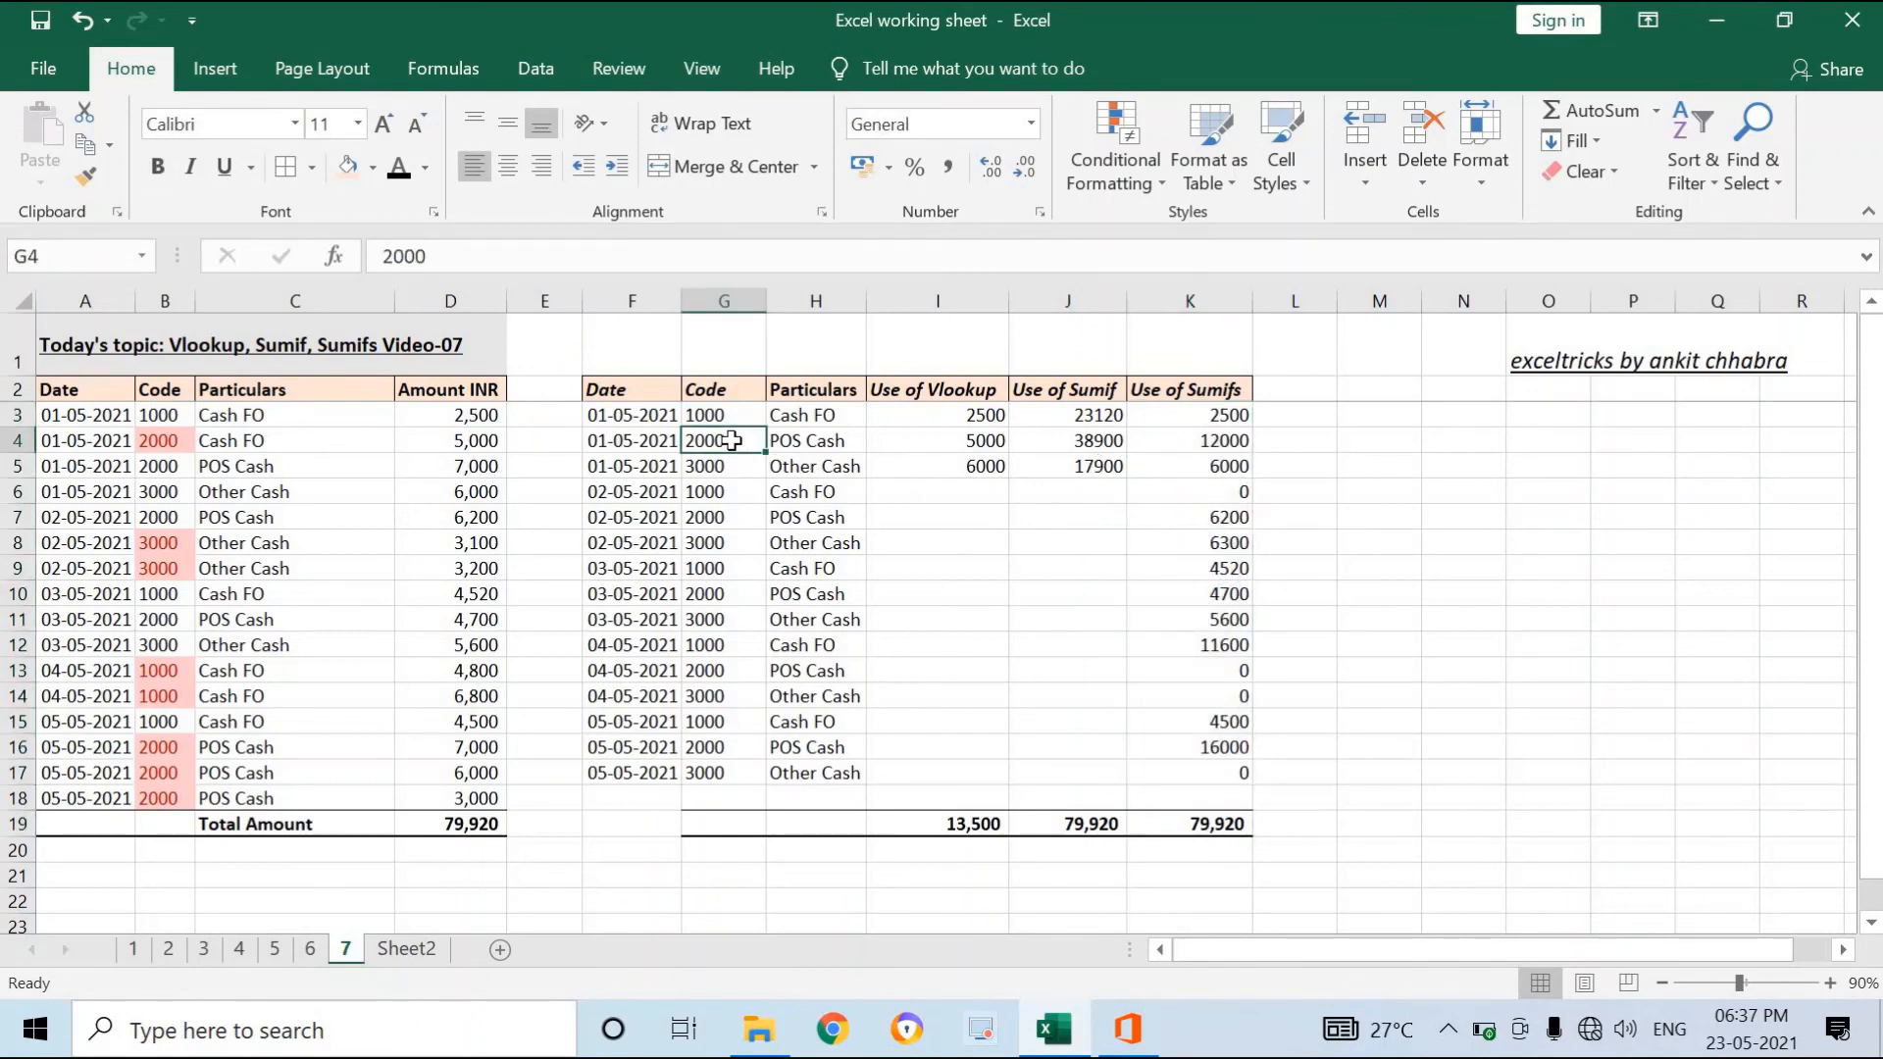
click(1206, 435)
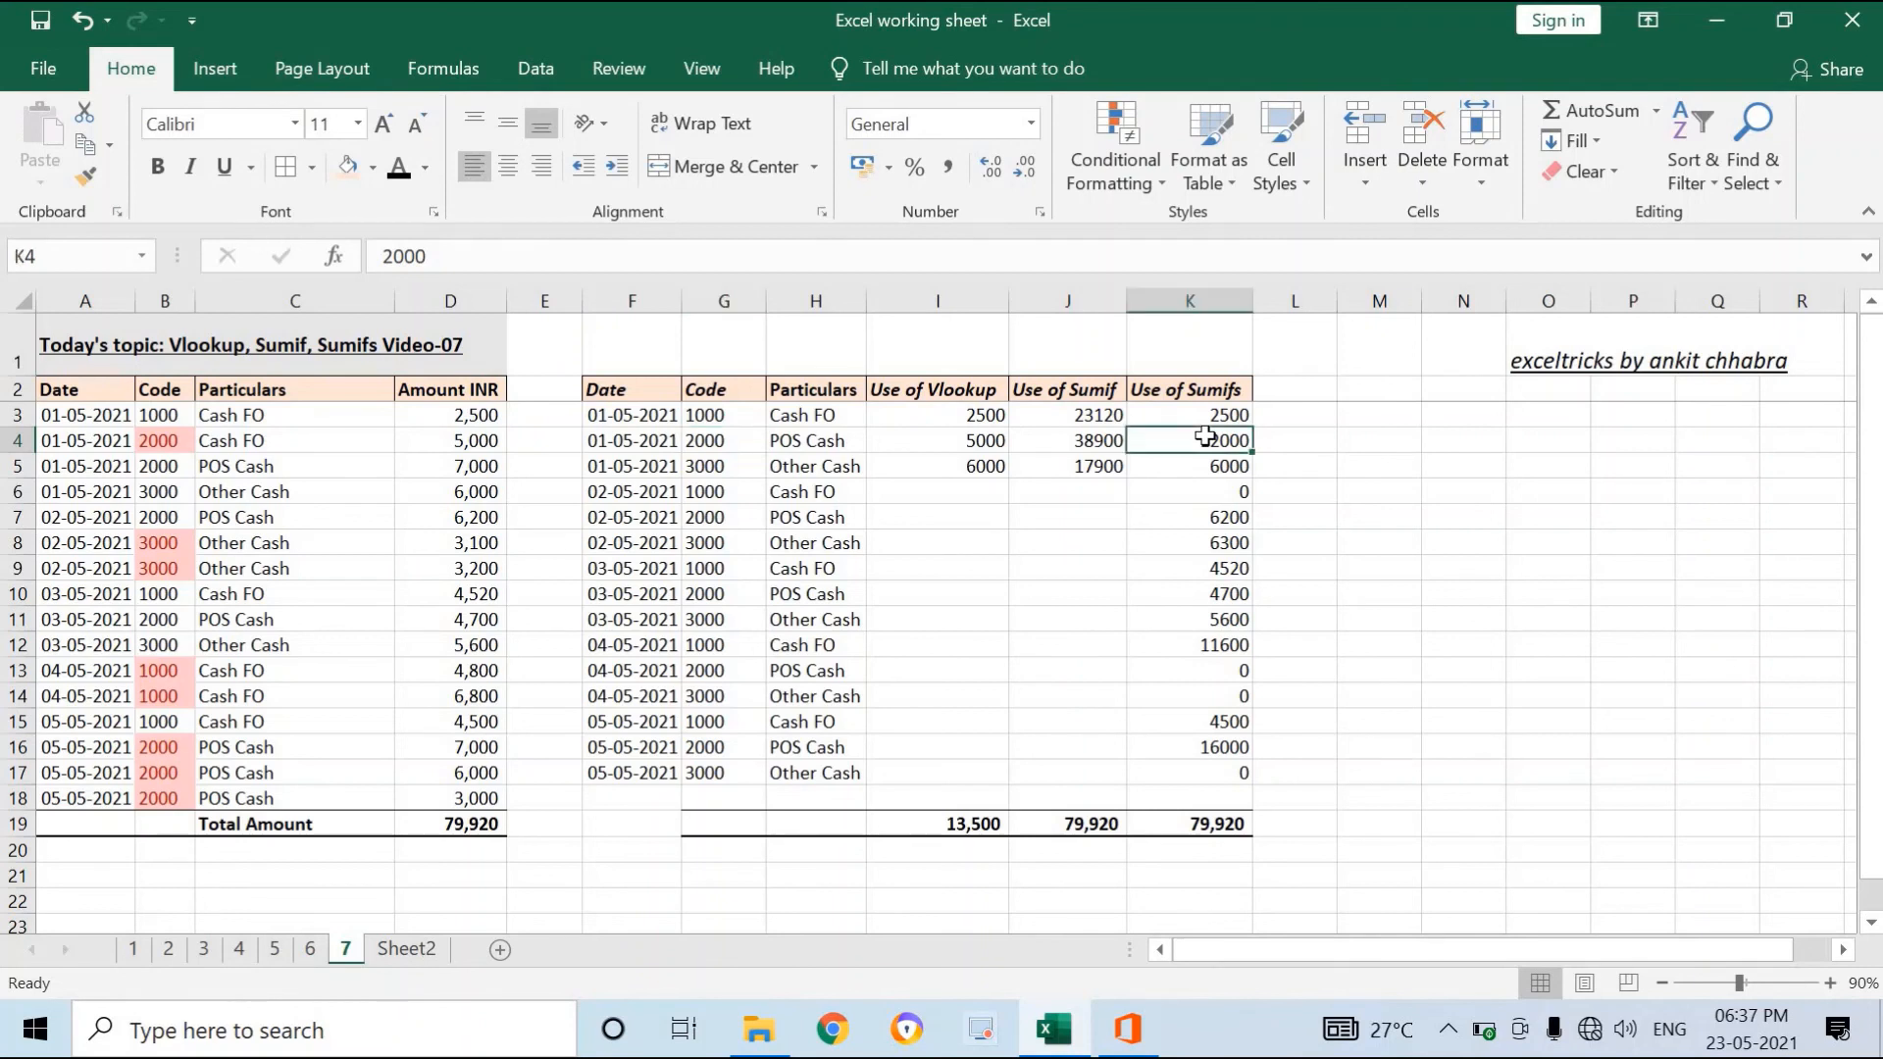
click(610, 437)
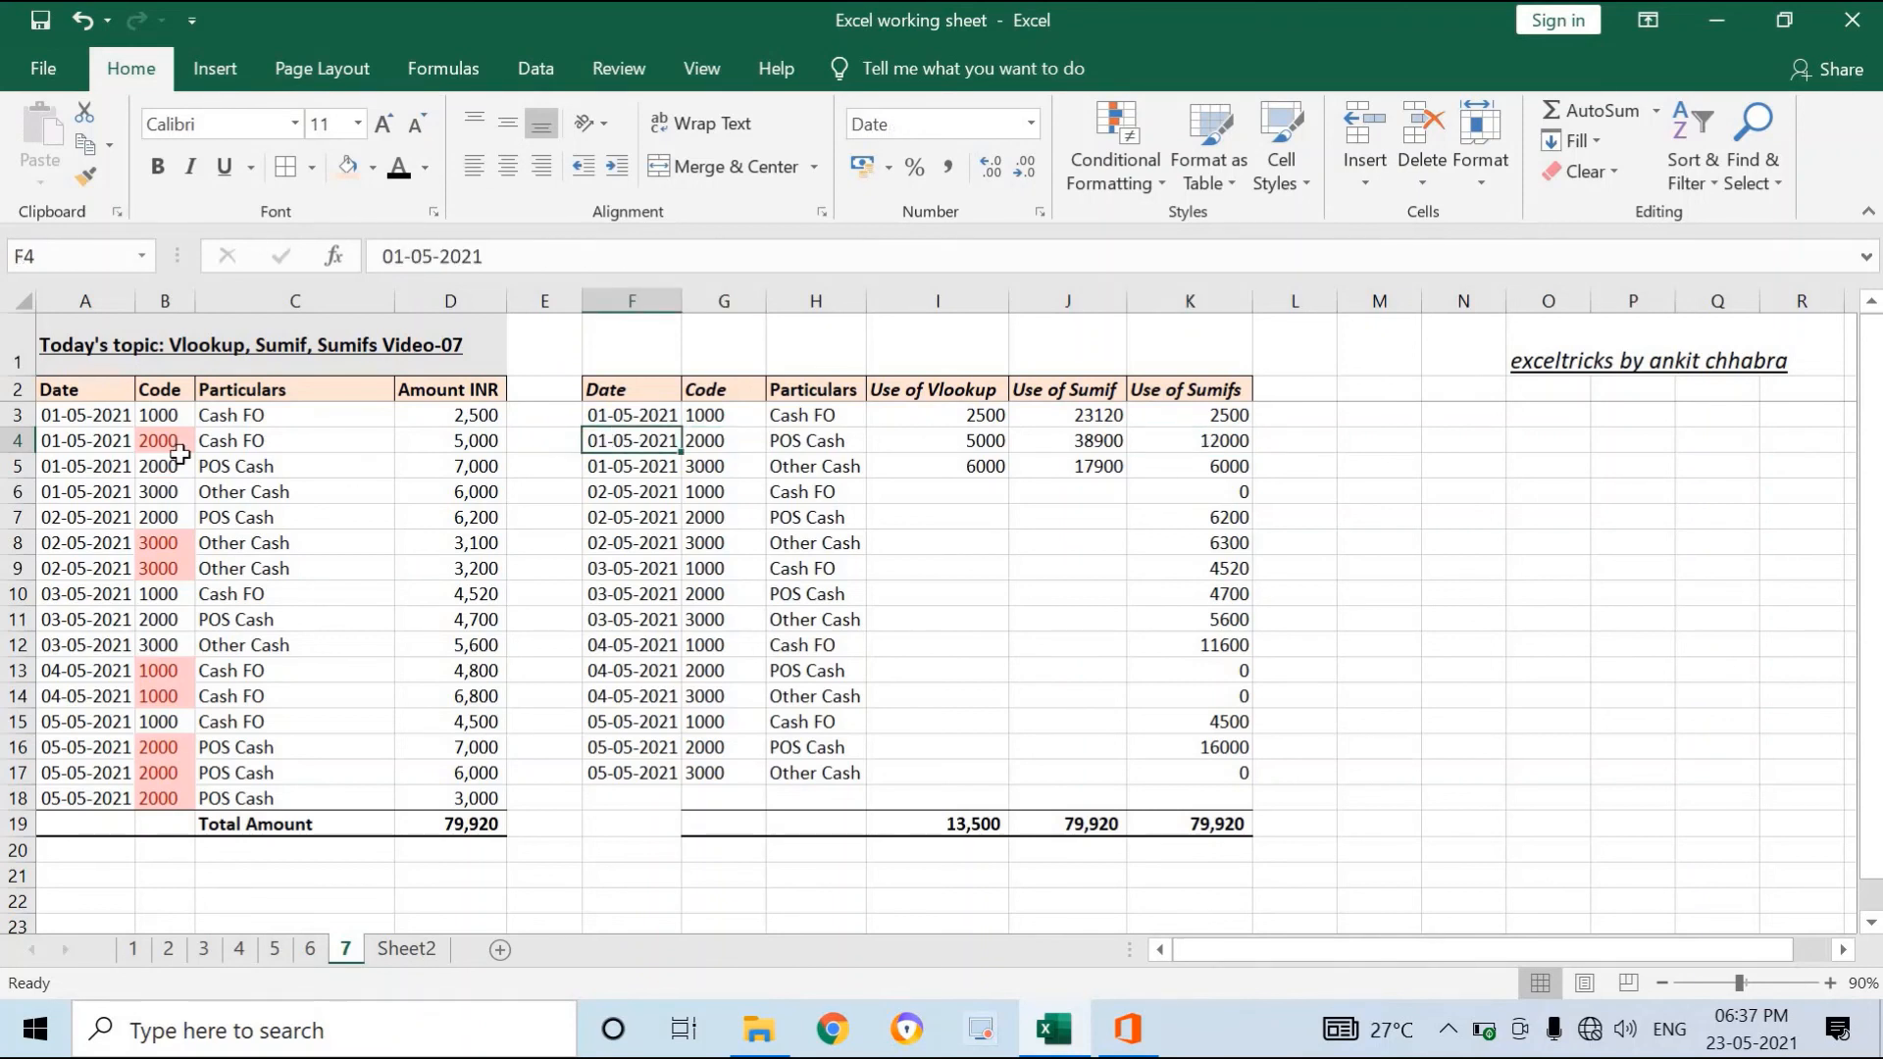
drag(84, 416, 445, 487)
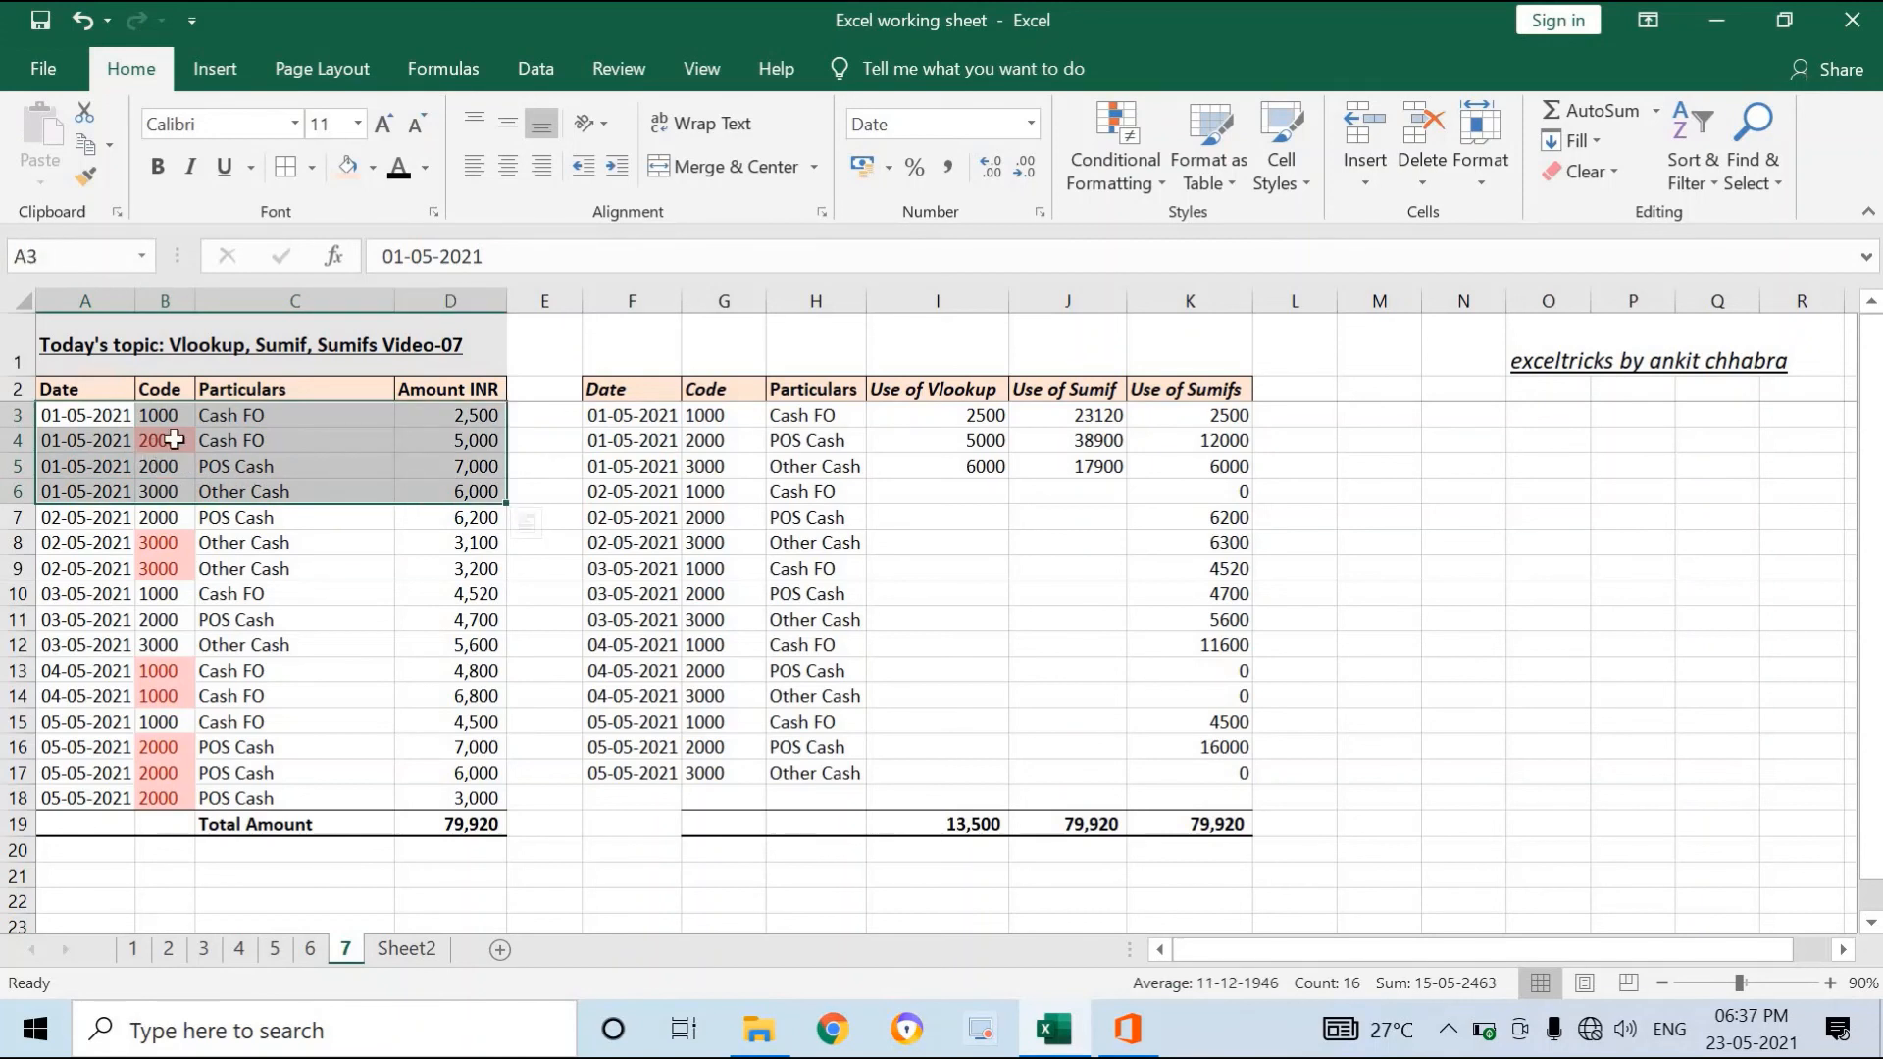
drag(167, 442, 425, 461)
click(1217, 446)
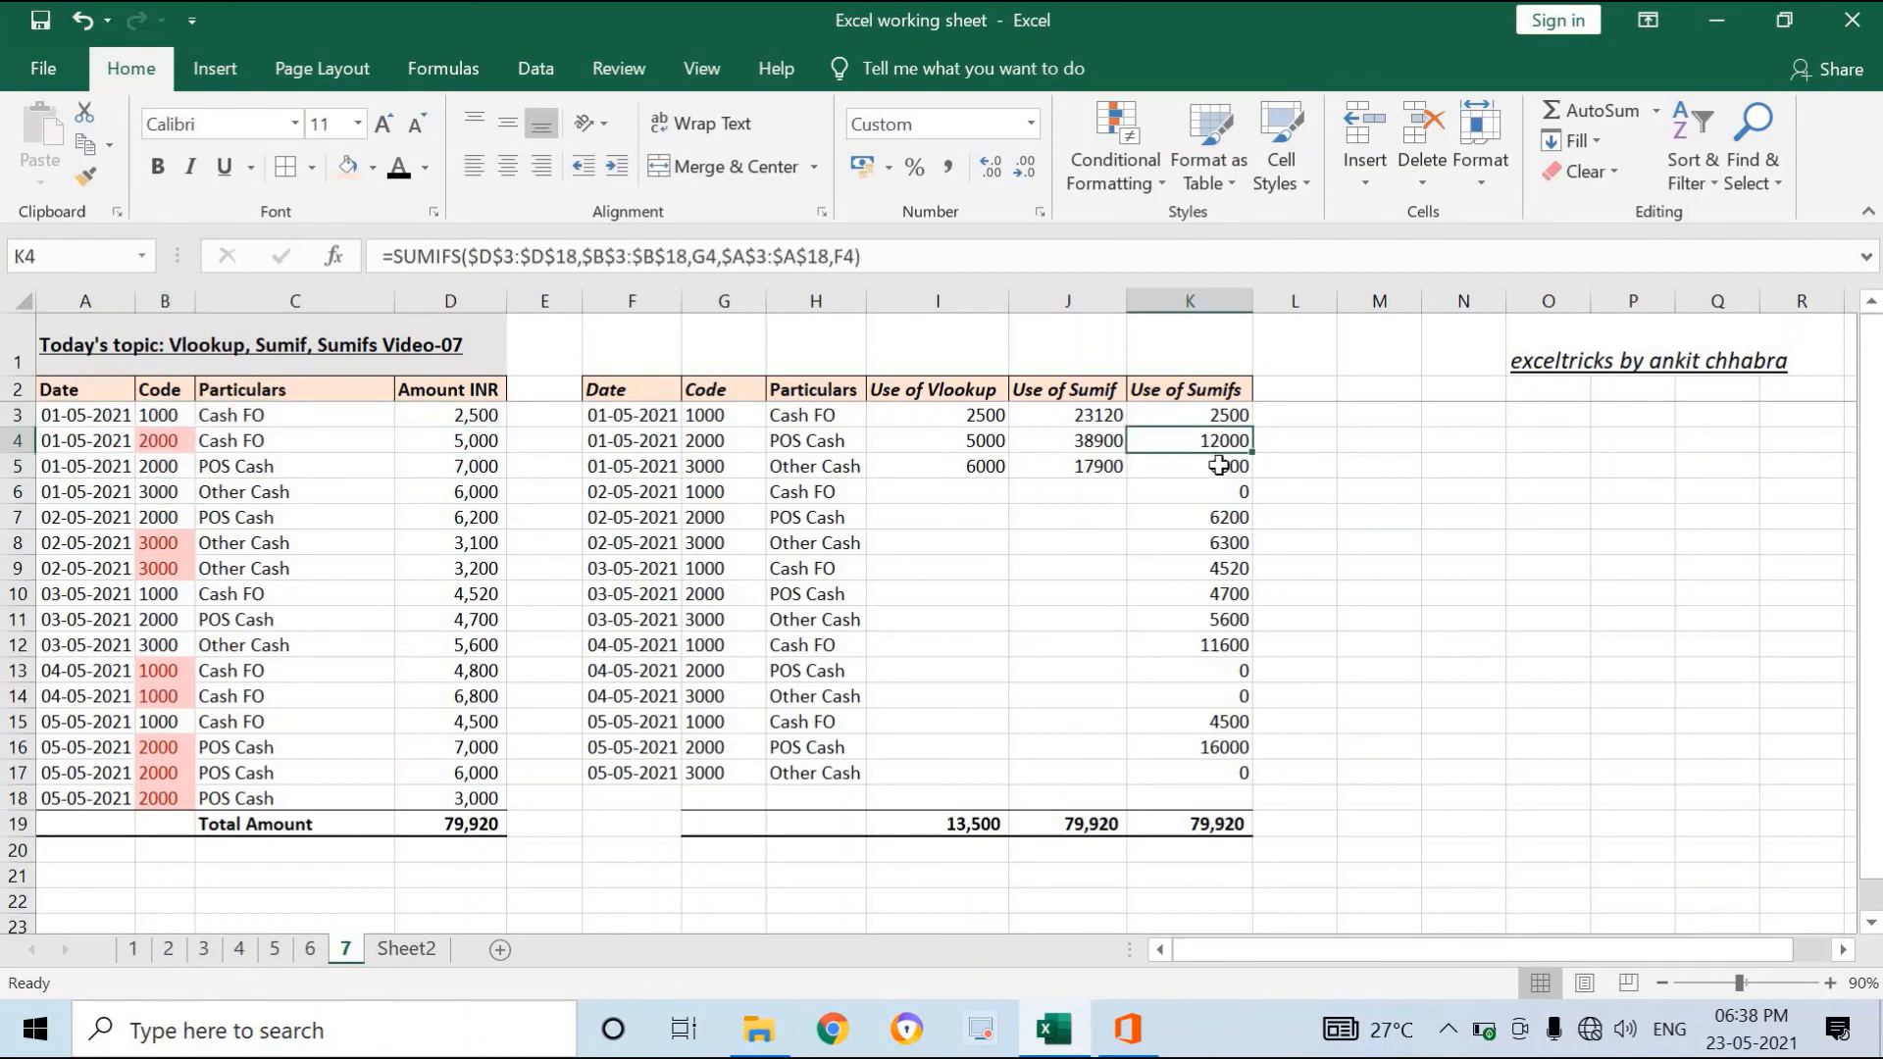